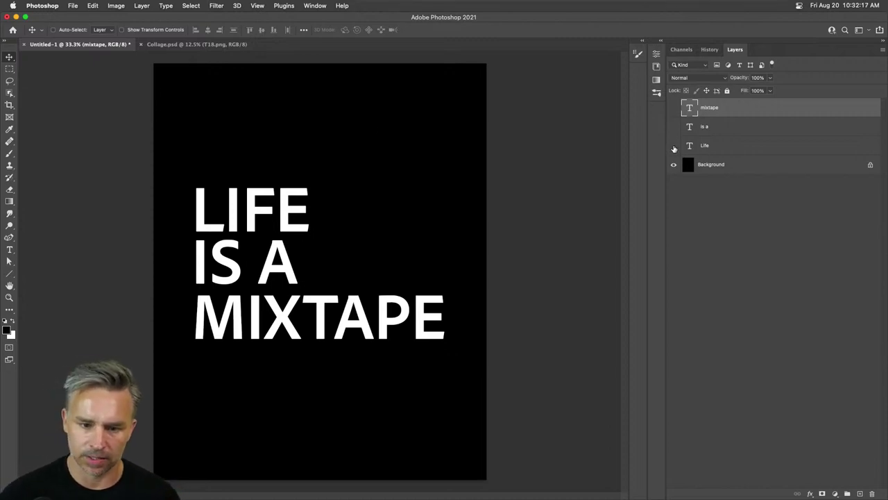
- Leave only the LIFE title layer visible and duplicate it
left_click_drag(674, 148, 672, 109)
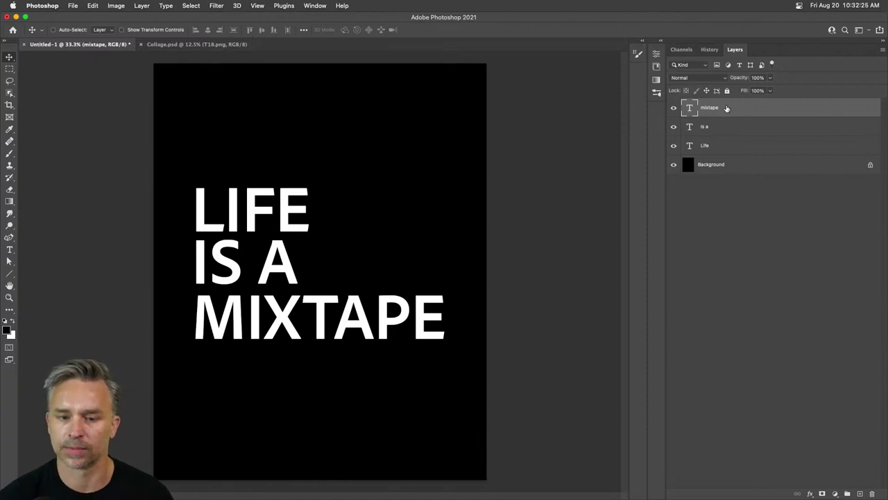
left_click(703, 145)
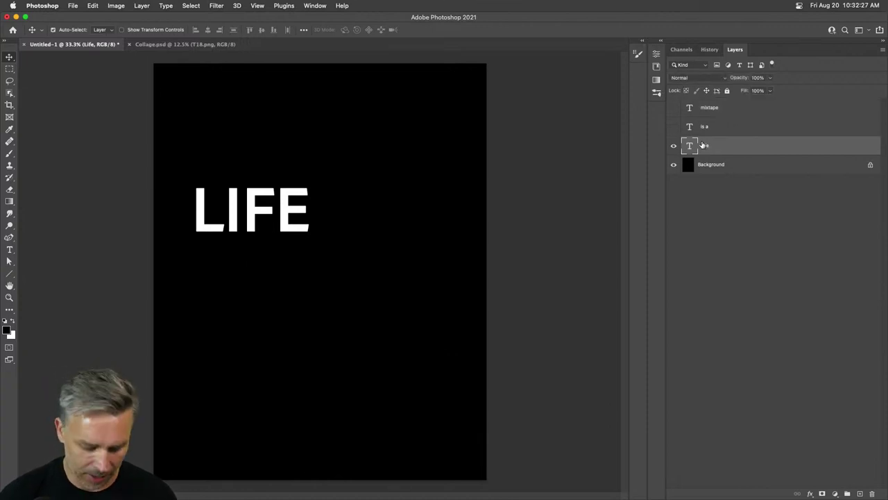
left_click_drag(703, 145, 684, 174)
- Scale the LIFE copy up to span most of the page, then switch to Adobe Dimension
key("super+t")
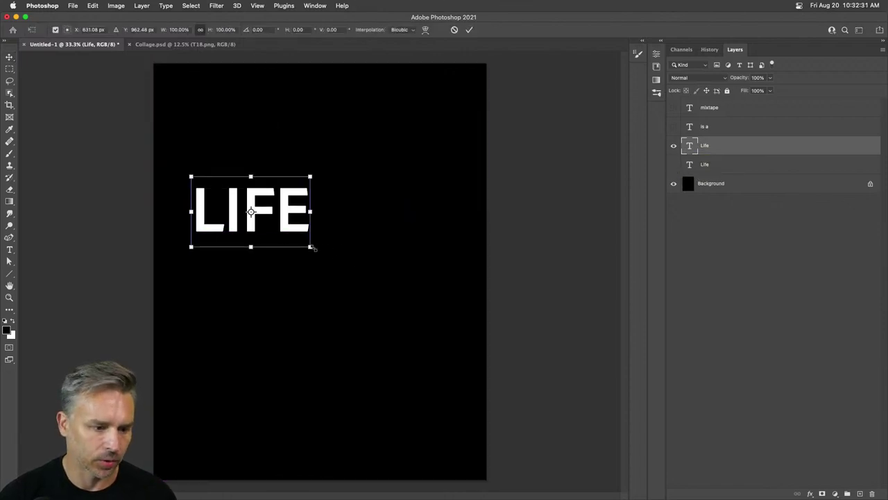
left_click_drag(311, 247, 418, 359)
key("Return")
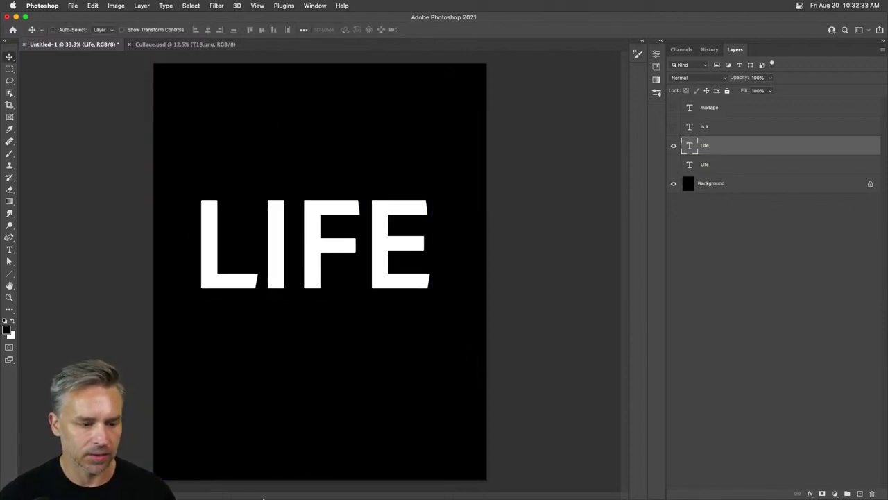
left_click(304, 492)
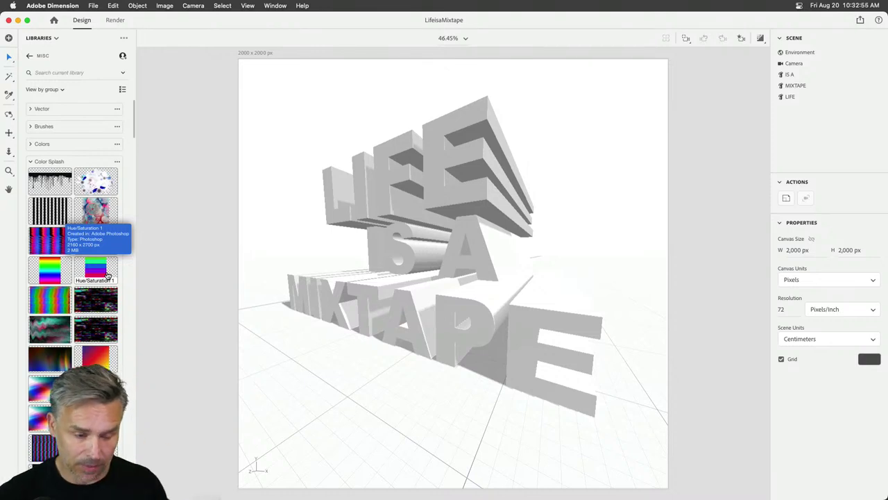
- Convert the LIFE, IS A and MIXTAPE 3D texts each into a standard model
left_click(350, 185)
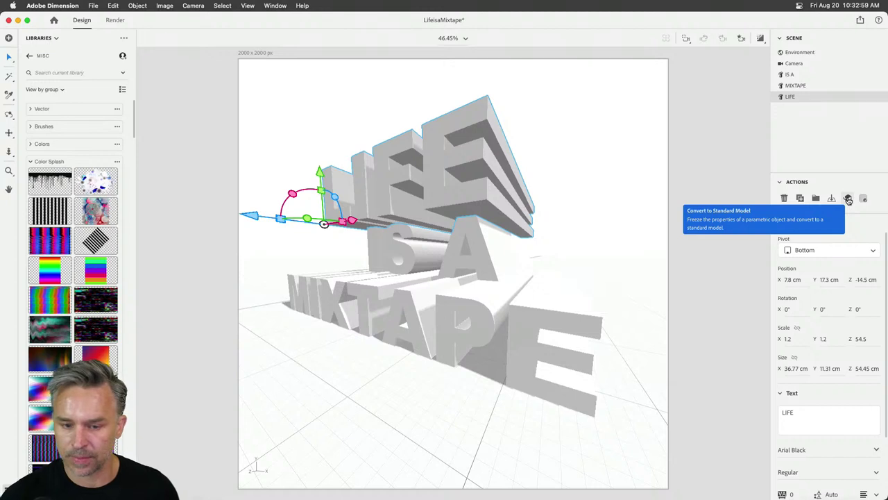
left_click(848, 200)
left_click(431, 259)
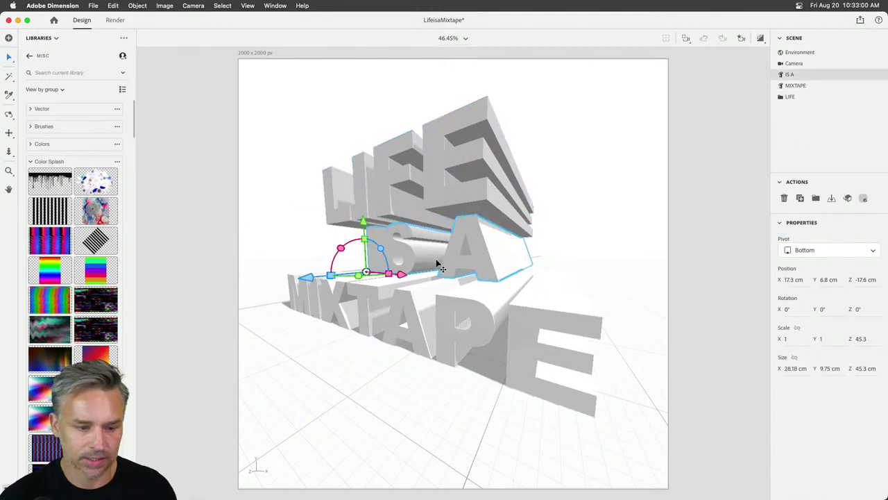
left_click(845, 201)
left_click(420, 338)
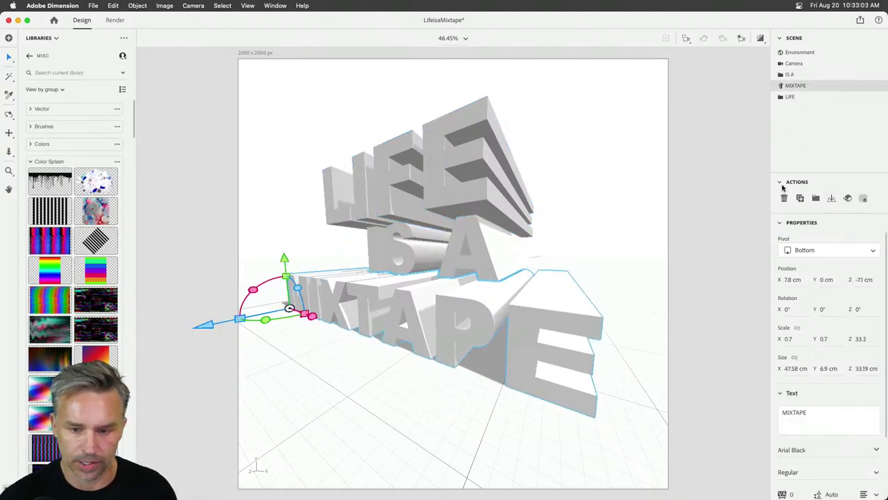
left_click(845, 201)
- Drop the Hue/Saturation 1 graphic from the library onto the E of LIFE
left_click(374, 180)
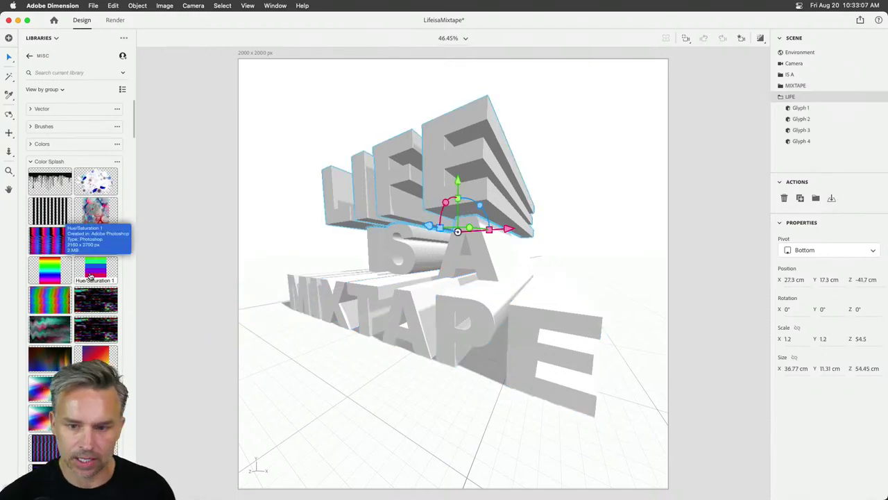
left_click_drag(90, 276, 791, 104)
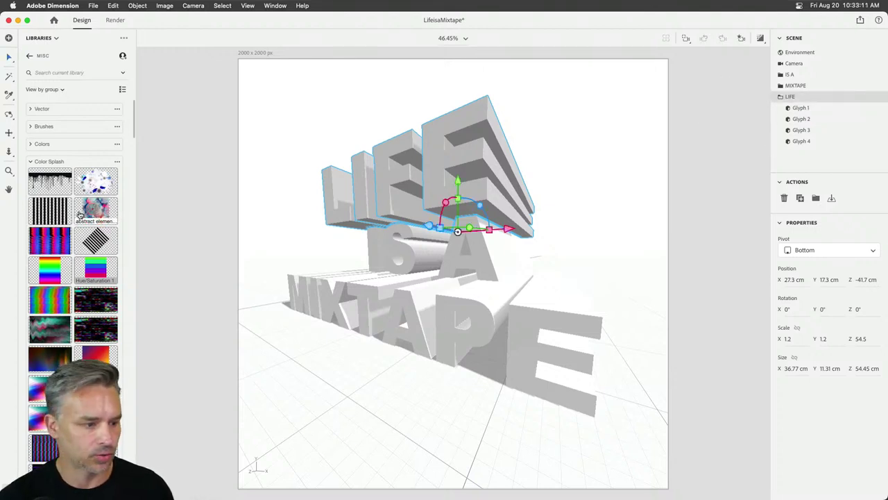
left_click_drag(89, 272, 801, 104)
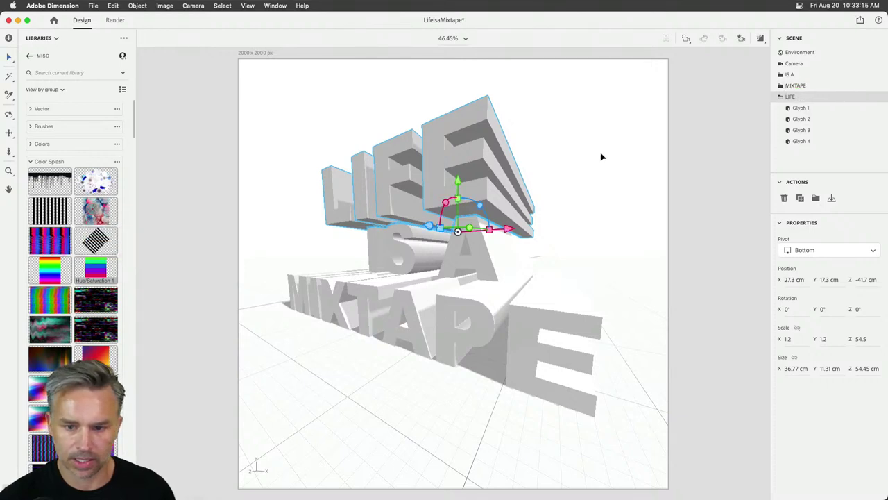
left_click_drag(96, 276, 436, 158)
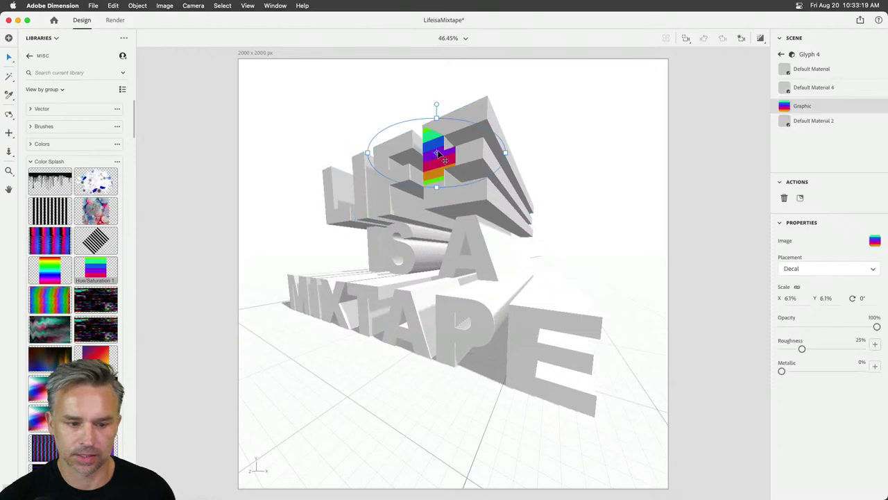
- Set the E's Hue/Saturation 1 graphic placement to Fill and adjust its horizontal offset
left_click(818, 270)
left_click(791, 297)
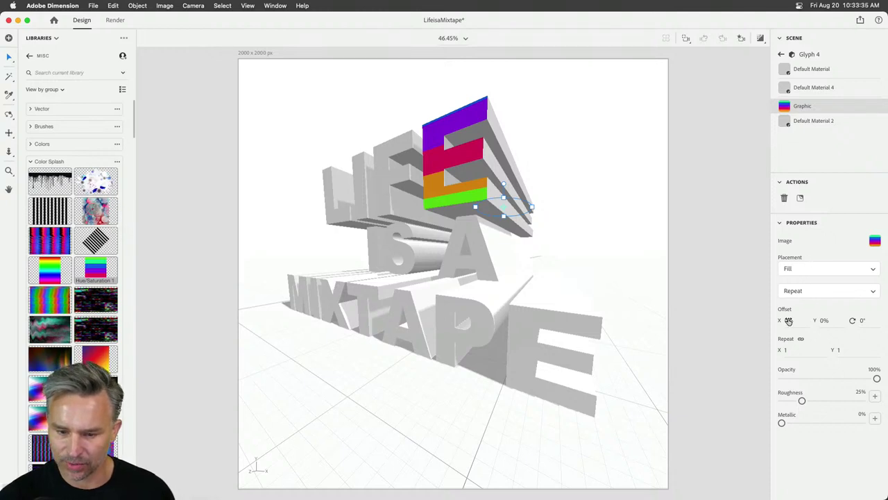
mouse_move(786, 350)
left_mouse_down()
mouse_move(809, 349)
mouse_move(786, 350)
left_mouse_up()
- Browse the LIFE glyphs in the Scene panel and open Glyph 3's materials
left_click(781, 55)
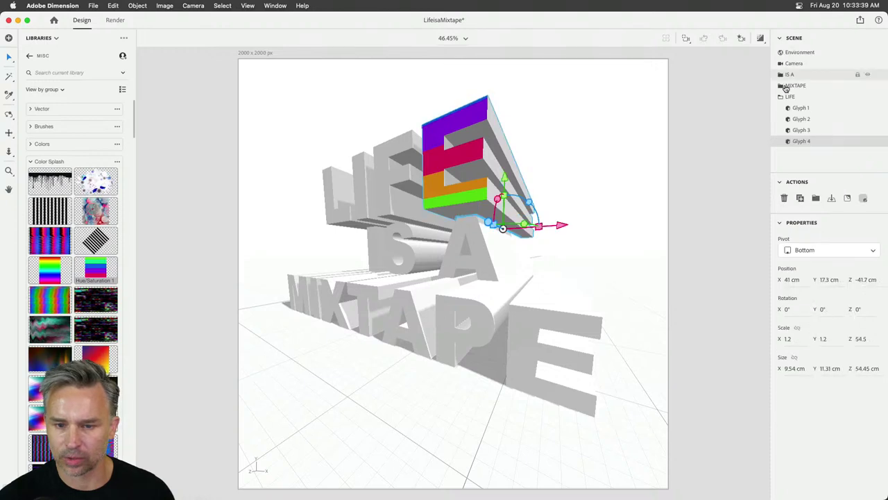
left_click(801, 131)
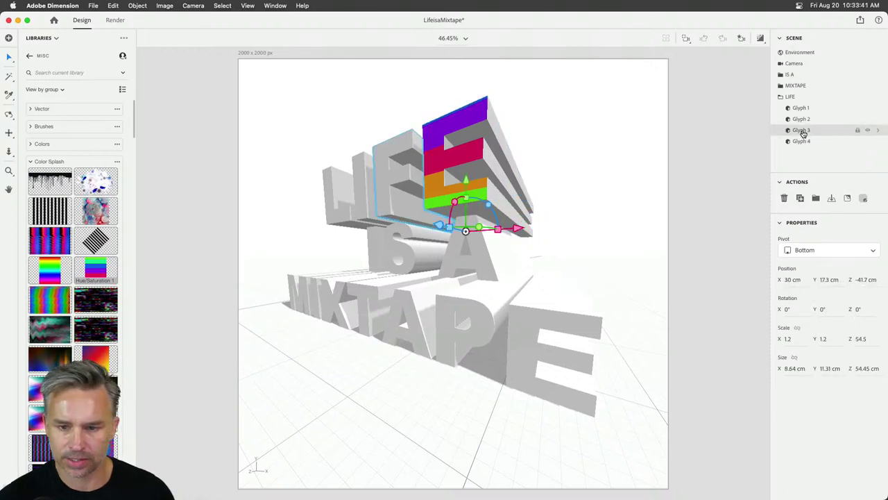
left_click(803, 142)
left_click(803, 123)
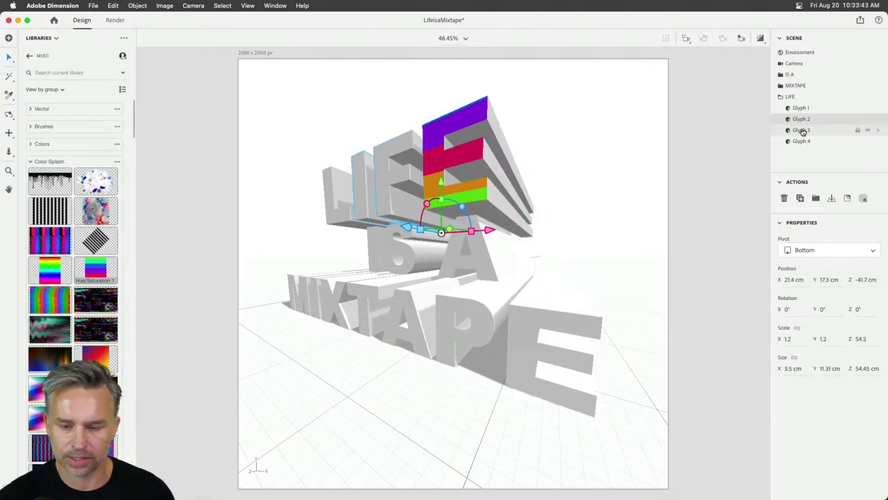
left_click(802, 130)
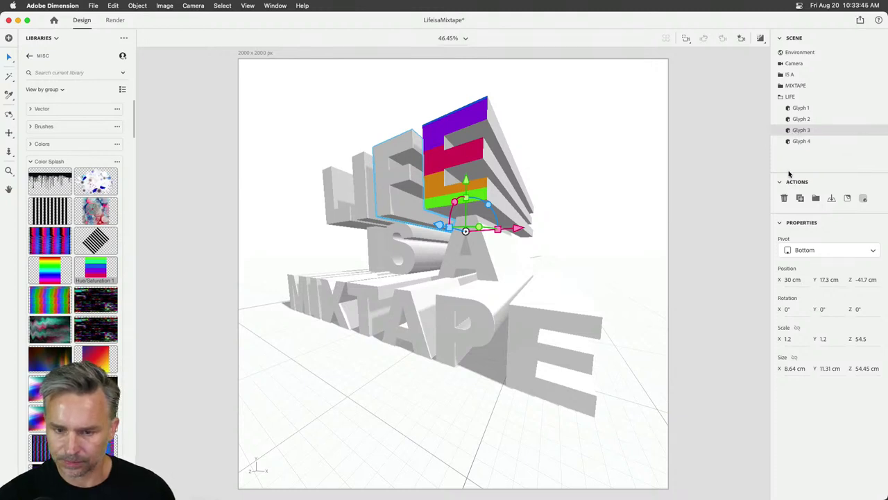
double_click(799, 130)
left_click(103, 73)
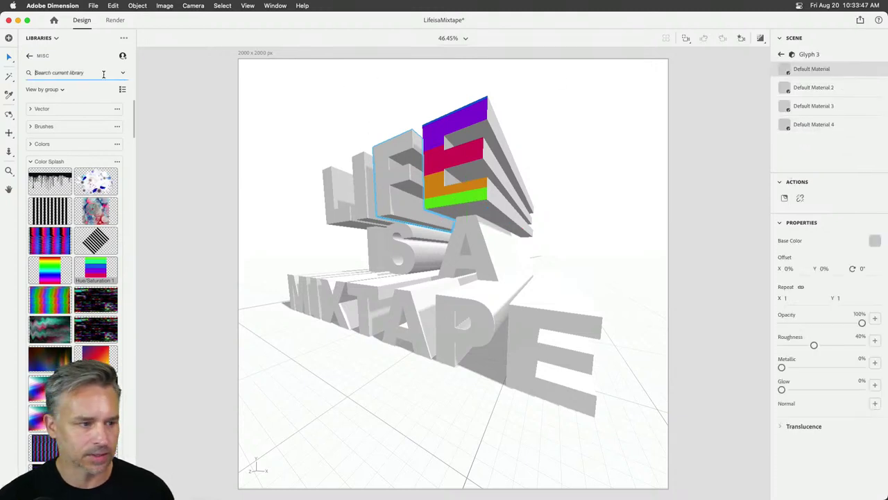
key("Escape")
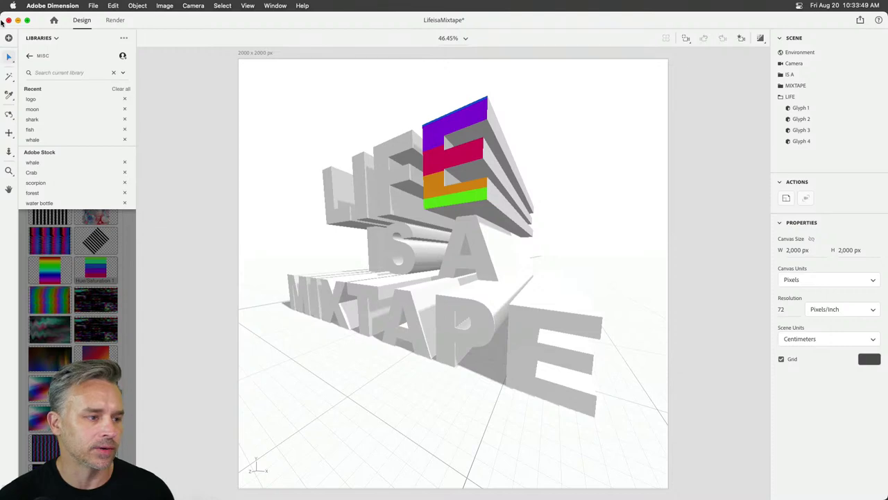
- Minimize Dimension and Photoshop, open LifeisaMixtape.psd from the desktop in Photoshop, and zoom in
left_click(17, 20)
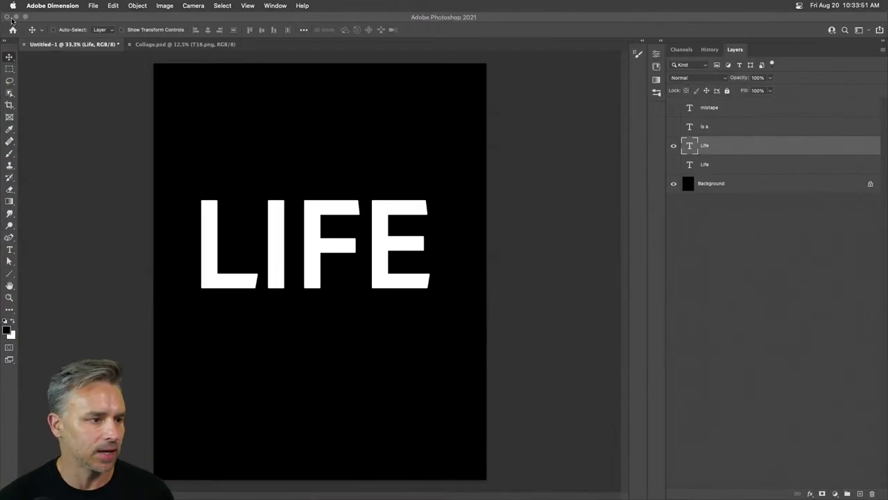
left_click(16, 17)
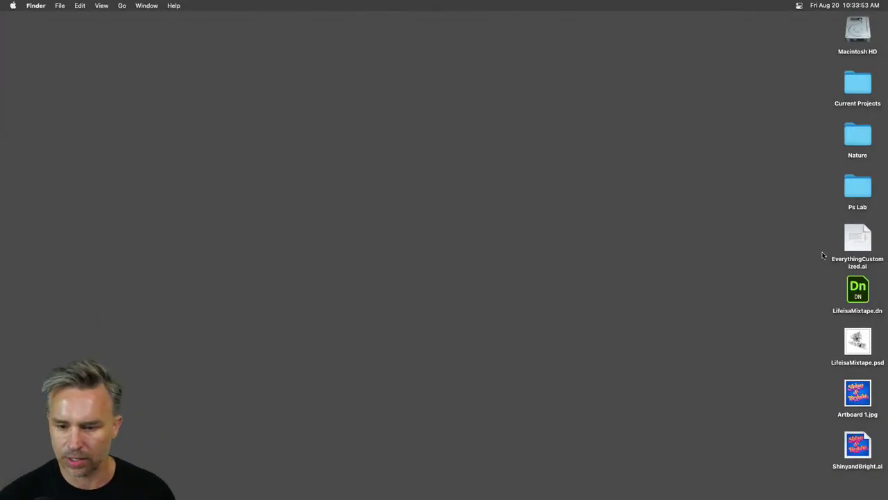
left_click_drag(859, 345, 446, 230)
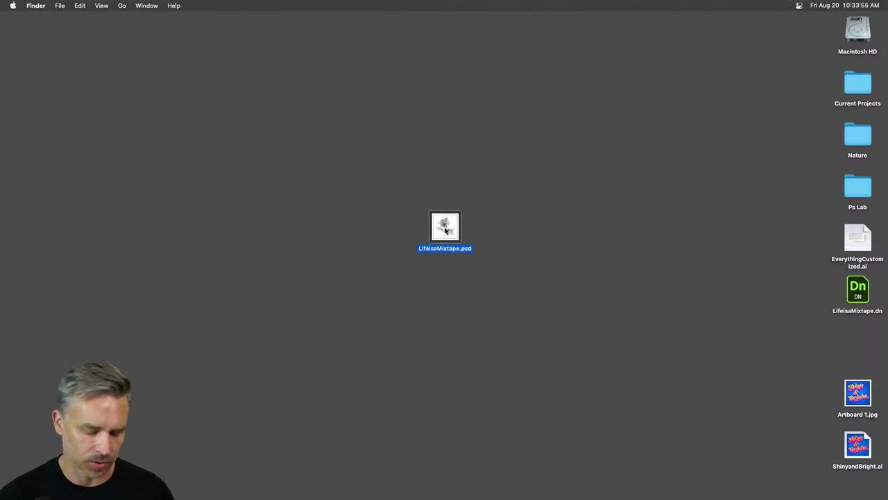
double_click(444, 229)
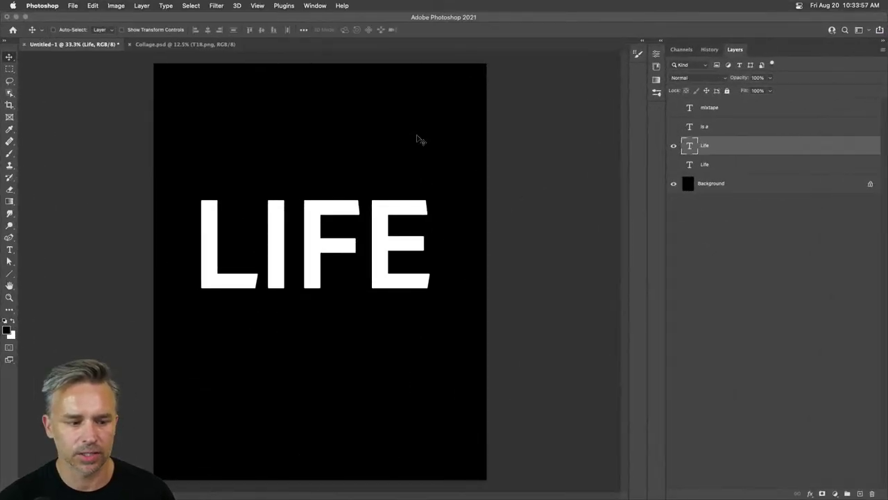
key("super+plus")
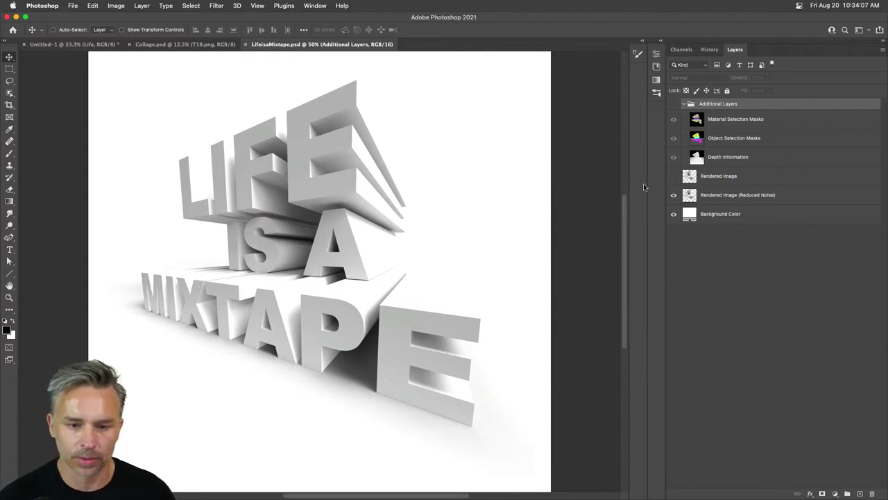
- Try a purple Background Color fill, then undo back to the white background
left_click(711, 198)
left_click(673, 215)
left_click(673, 214)
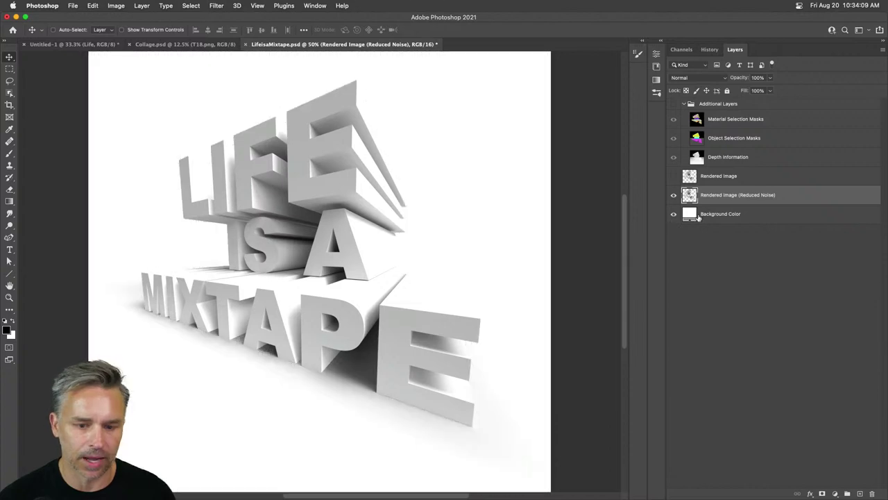
left_click(688, 215)
double_click(688, 216)
left_click(716, 343)
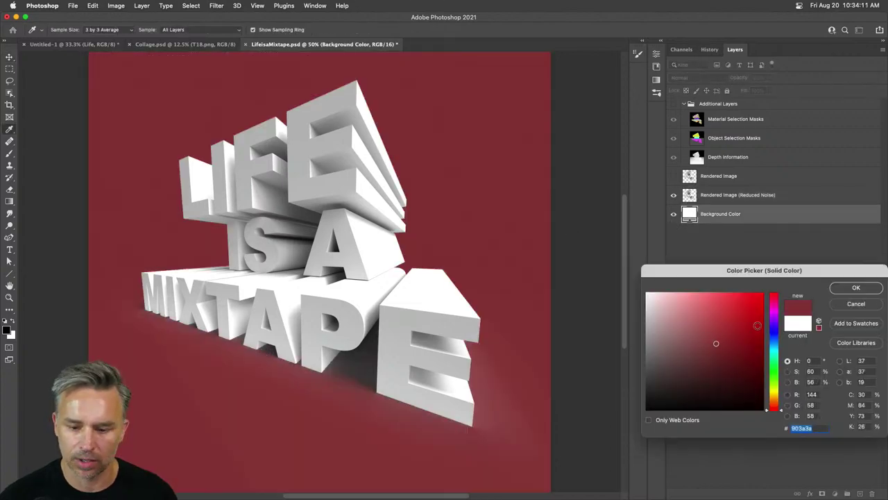
left_click(774, 316)
key("Return")
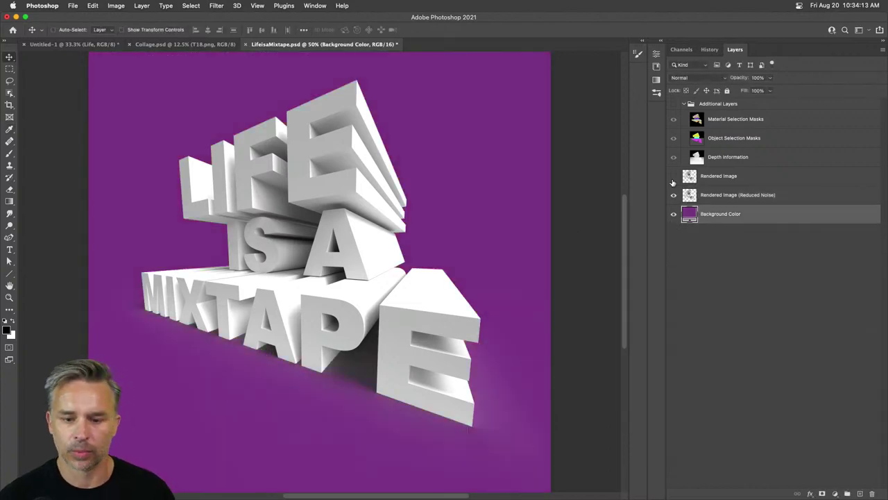
key("super+z")
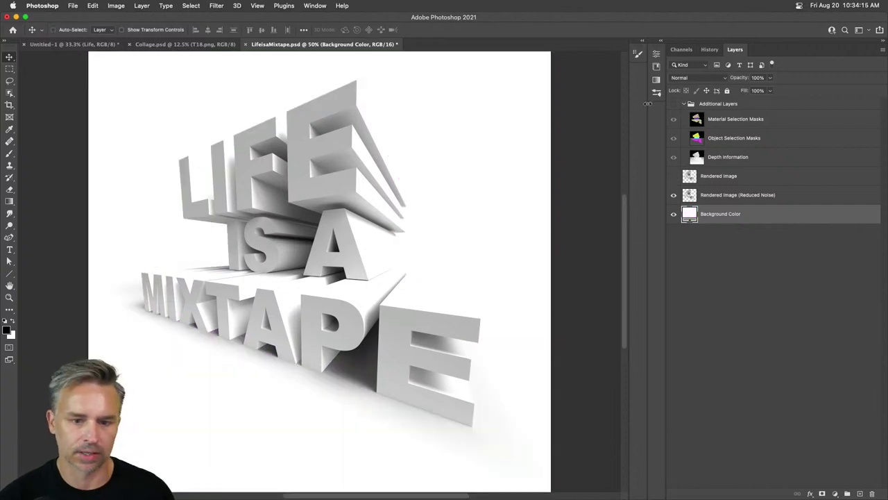
- Show the Additional Layers group and inspect the Object Selection Masks render up close
left_click(673, 104)
left_click(741, 137)
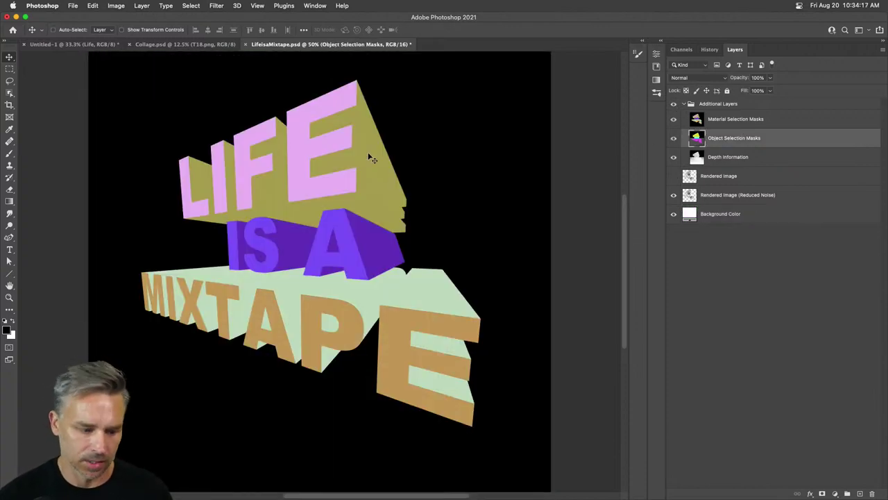
key("super+=")
key("super+=")
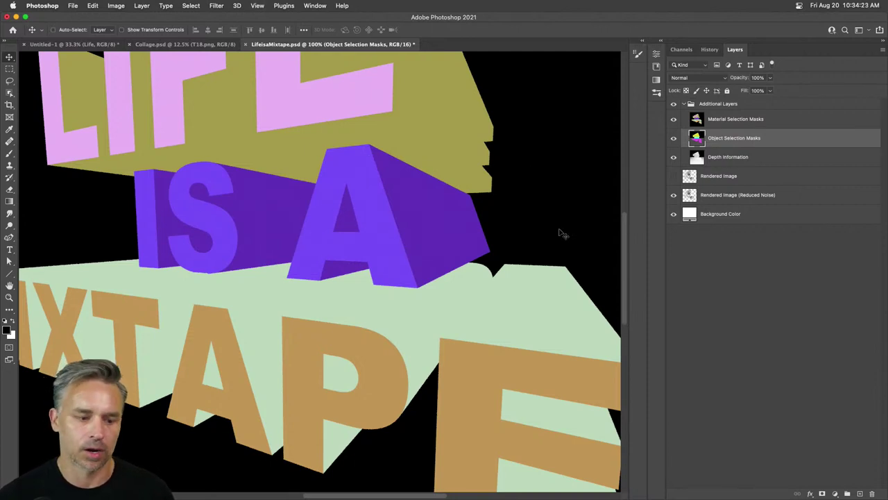
key("super+minus")
key("super+minus")
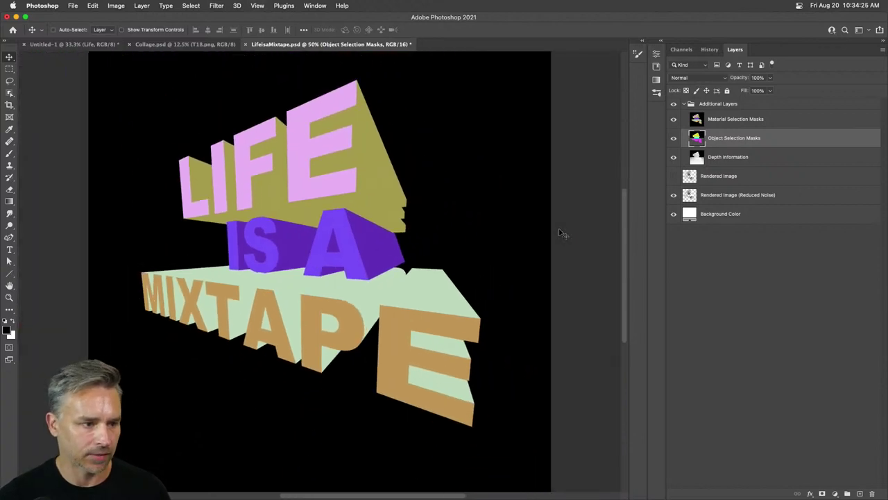
- In Untitled-1, hide the original Life layer and show the enlarged Life, is a and mixtape layers
left_click(76, 45)
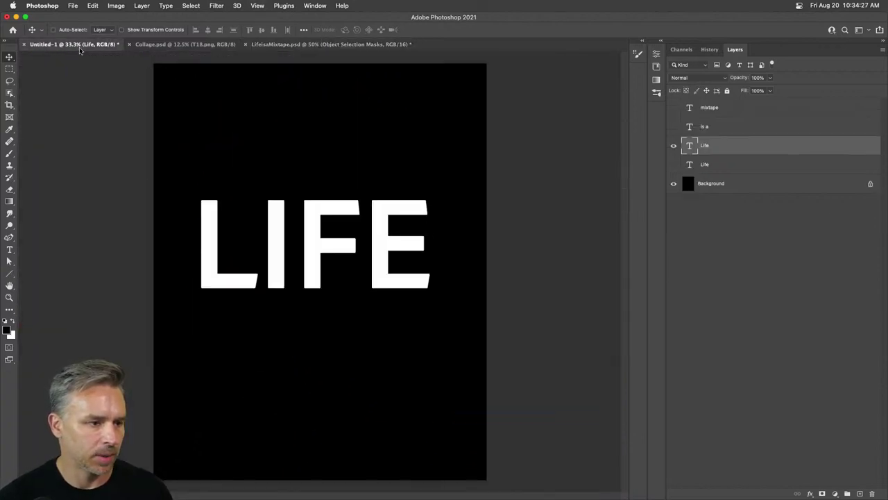
left_click(265, 45)
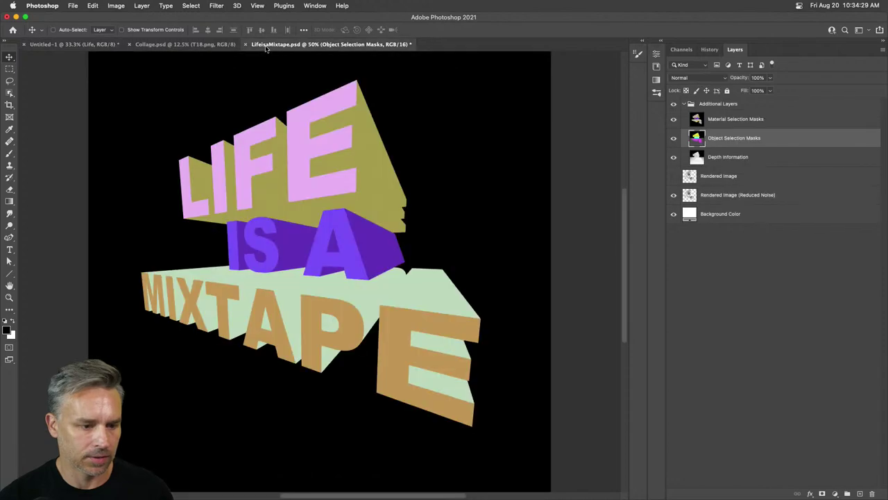
left_click(90, 45)
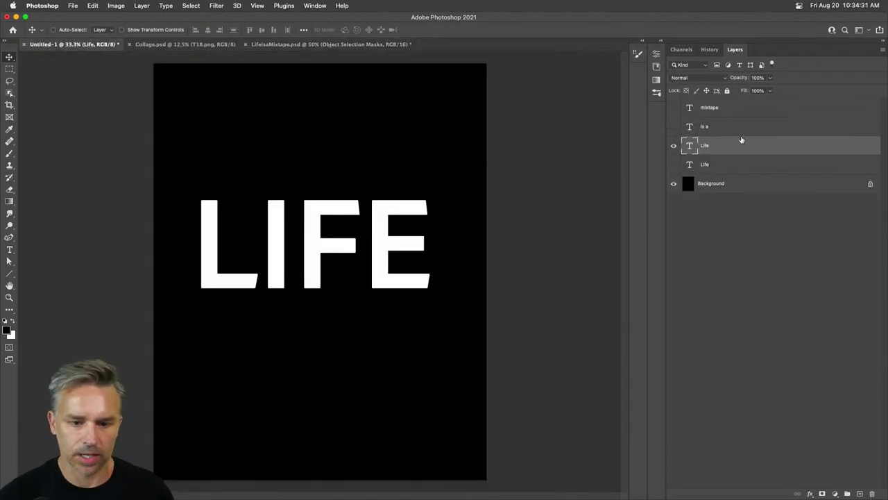
left_click(673, 146)
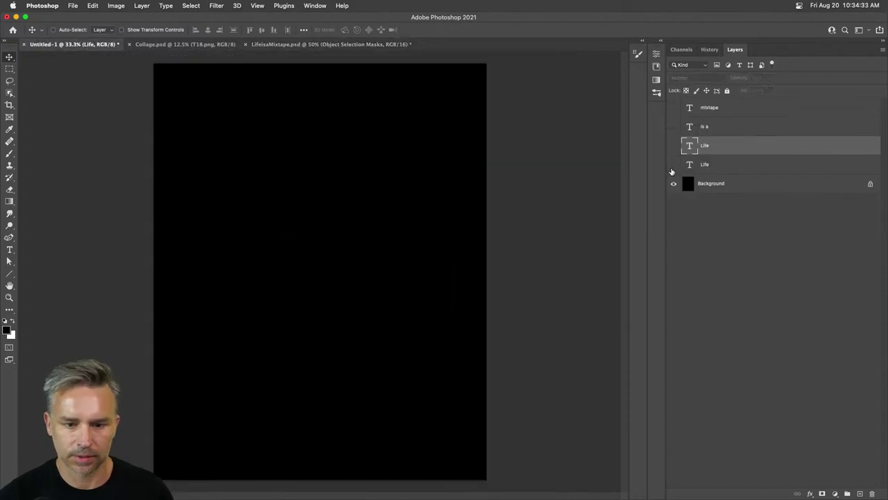
left_click(672, 164)
left_click_drag(721, 165, 673, 107)
left_click(712, 108, "shift")
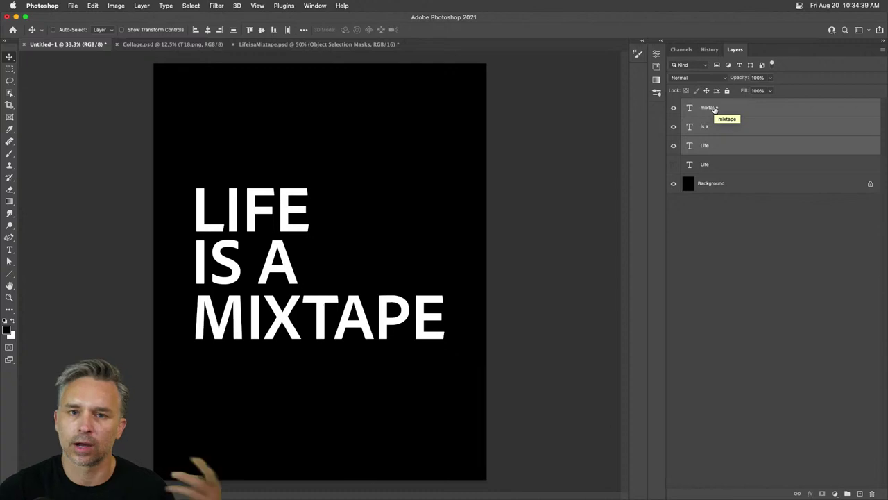
- Copy the three white text layers into LifeisaMixtape.psd at the top of the stack and save
left_click_drag(63, 45, 632, 120)
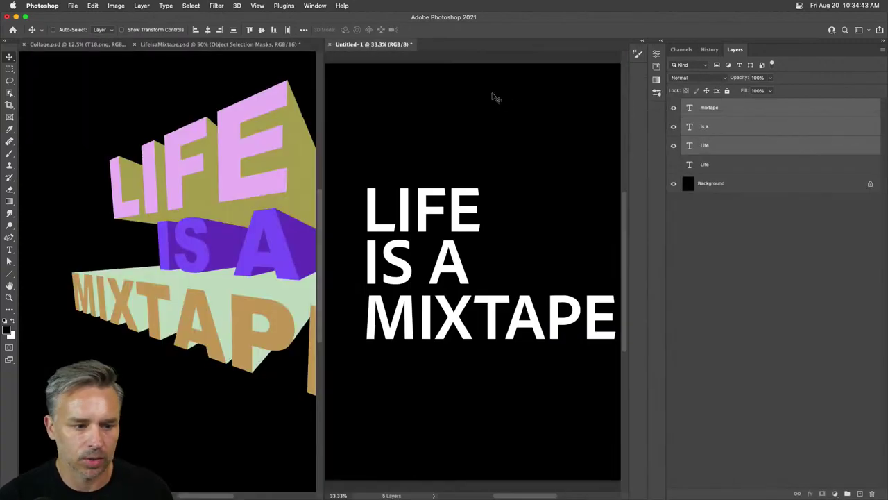
left_click_drag(707, 116, 150, 201)
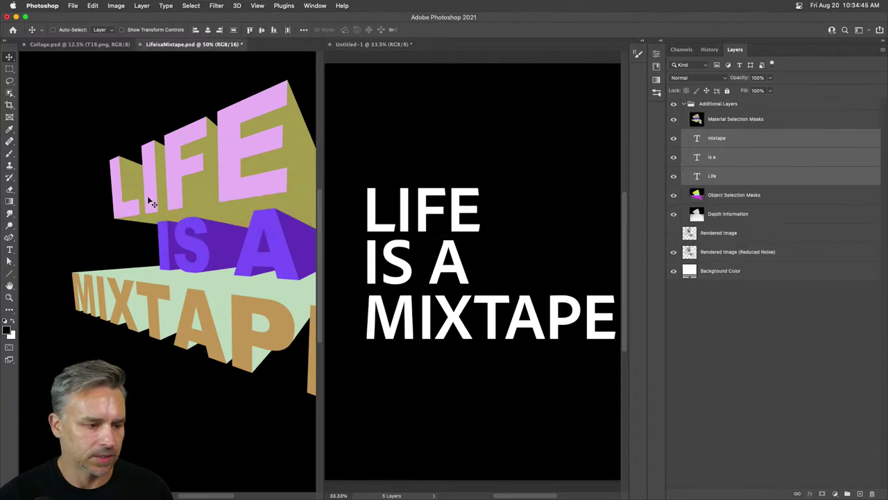
left_click_drag(719, 139, 715, 99)
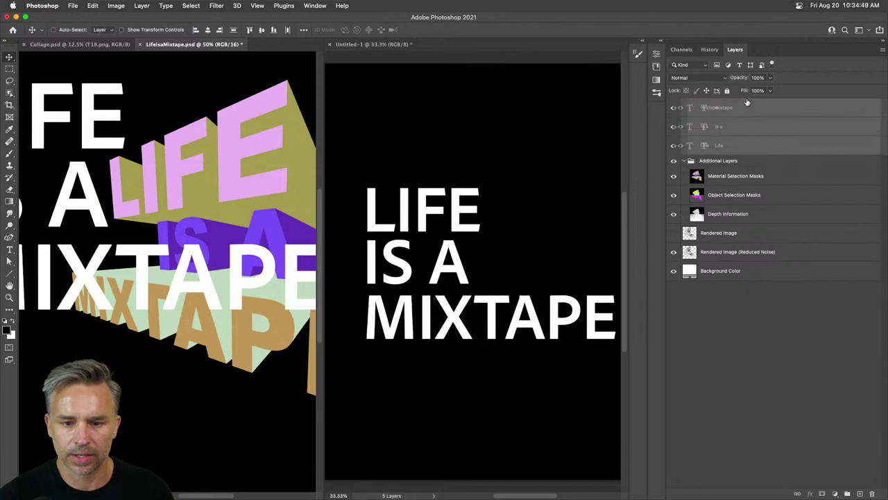
left_click(339, 59)
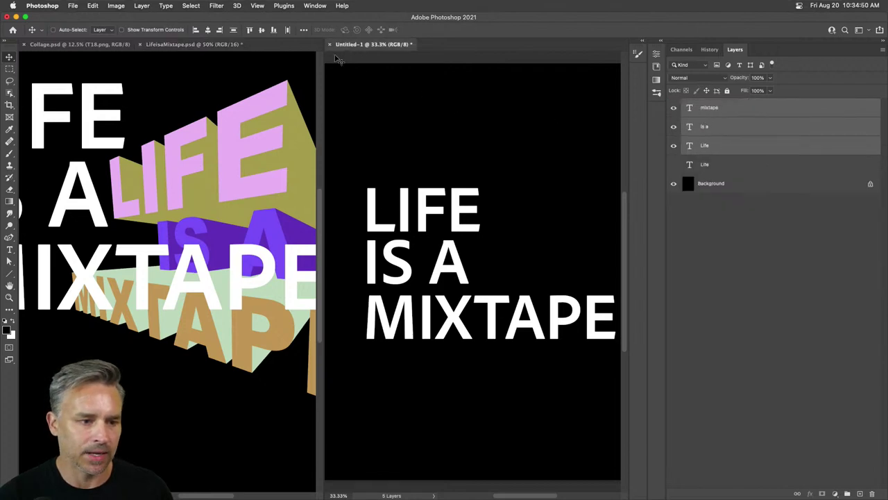
left_click(128, 93)
key("super+s")
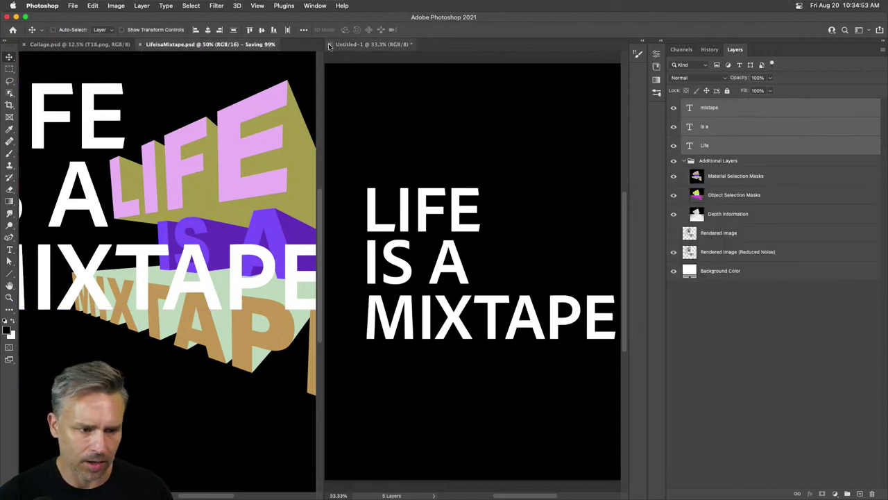
- Close Untitled-1 without saving and align the white title over the 3D lettering
left_click(329, 45)
left_click(443, 201)
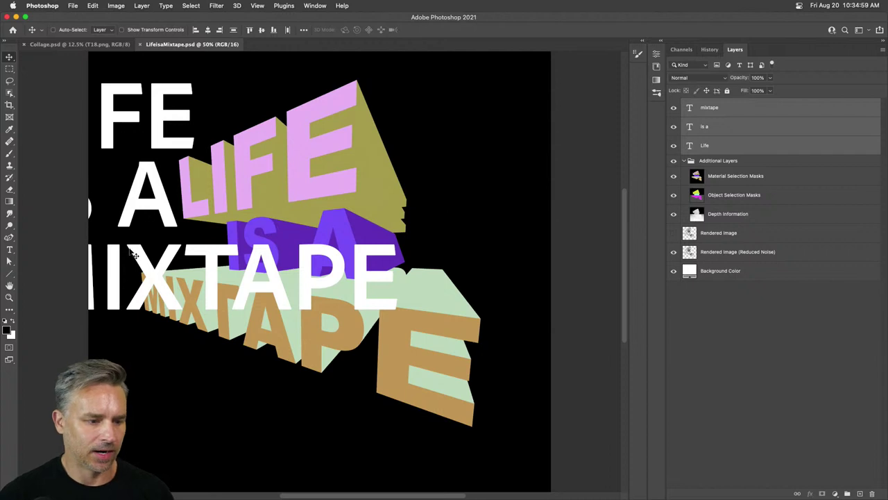
left_click_drag(115, 243, 236, 298)
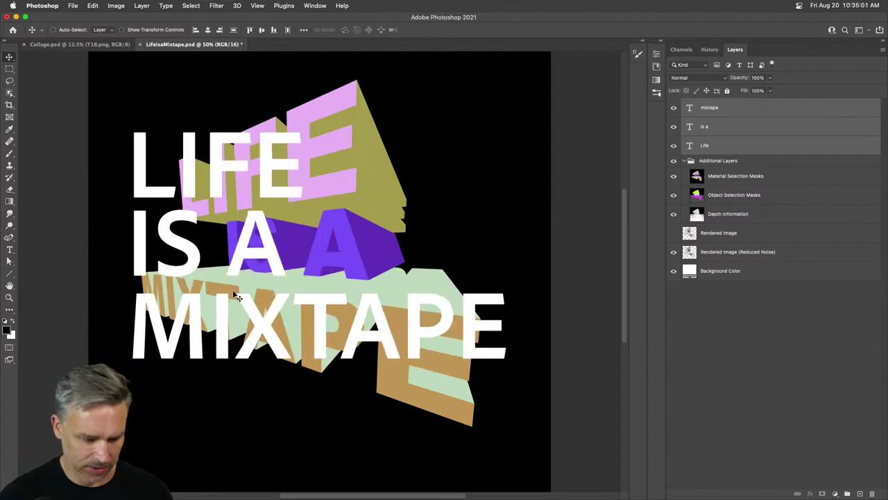
key("super+minus")
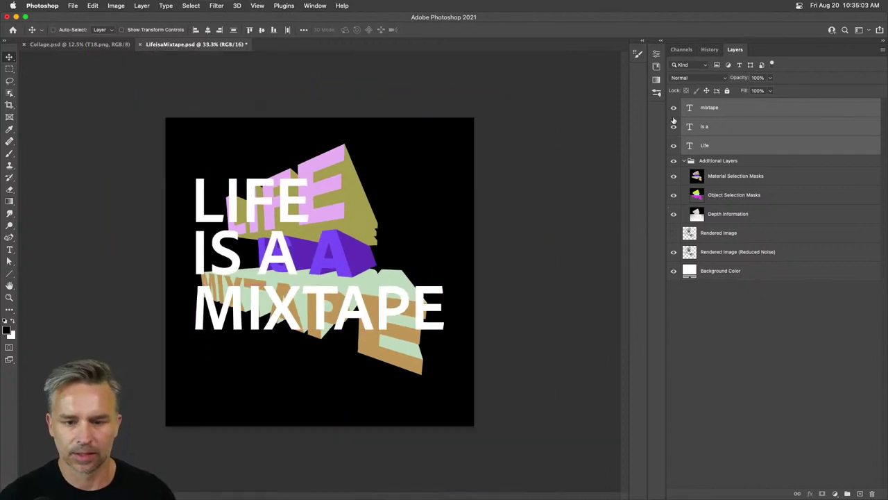
- Hide and collapse the Additional Layers group, keeping the white text layers visible
left_click(673, 161)
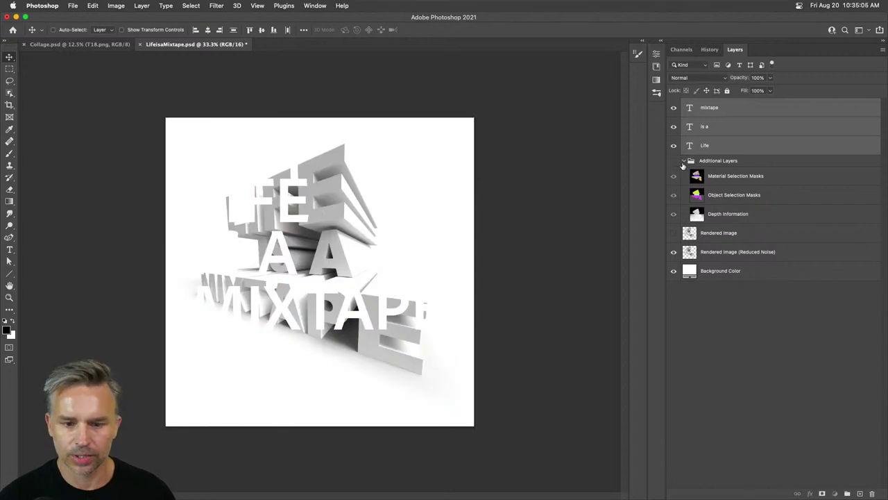
left_click(684, 161)
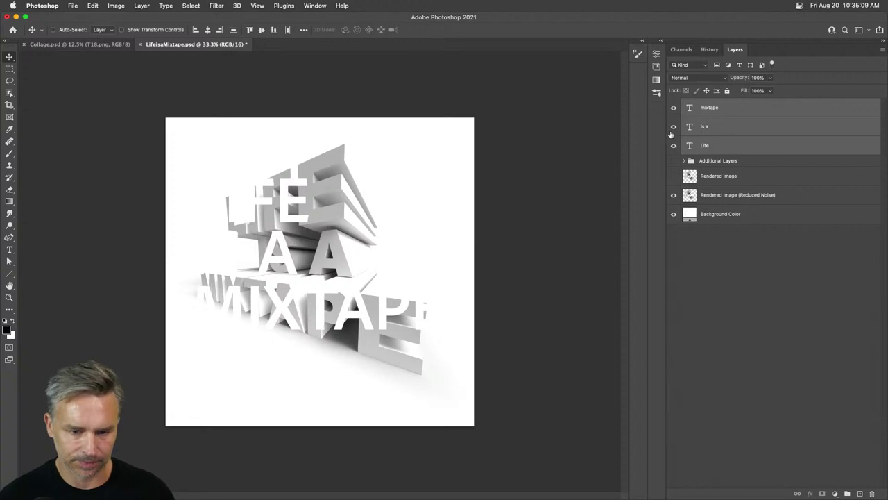
left_click_drag(673, 147, 673, 111)
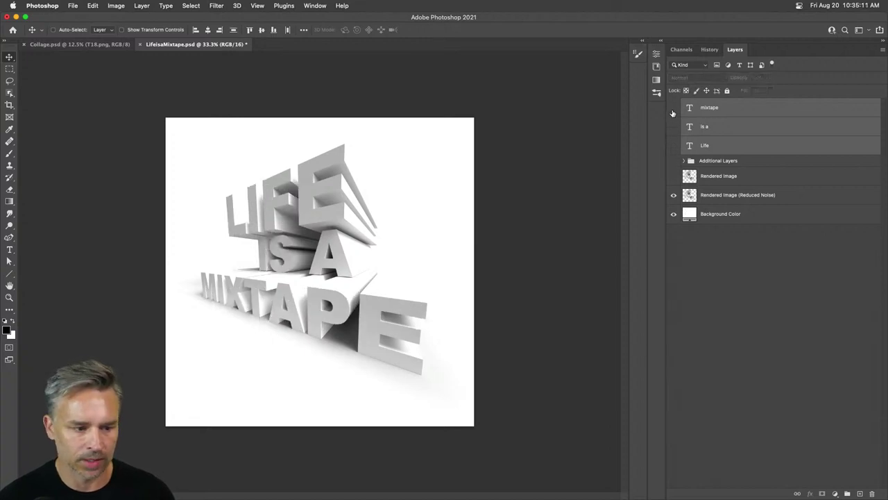
left_click(673, 147)
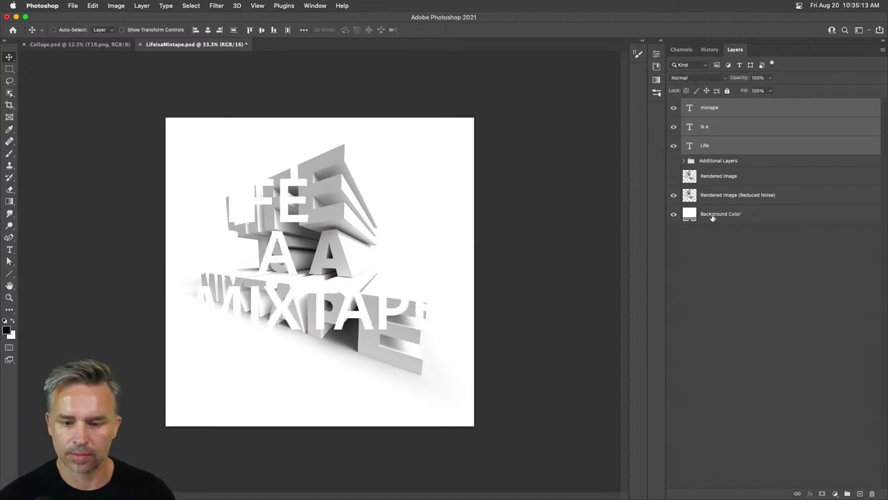
- Change the Background Color fill layer to black
left_click(688, 213)
double_click(688, 214)
left_click_drag(676, 324, 621, 436)
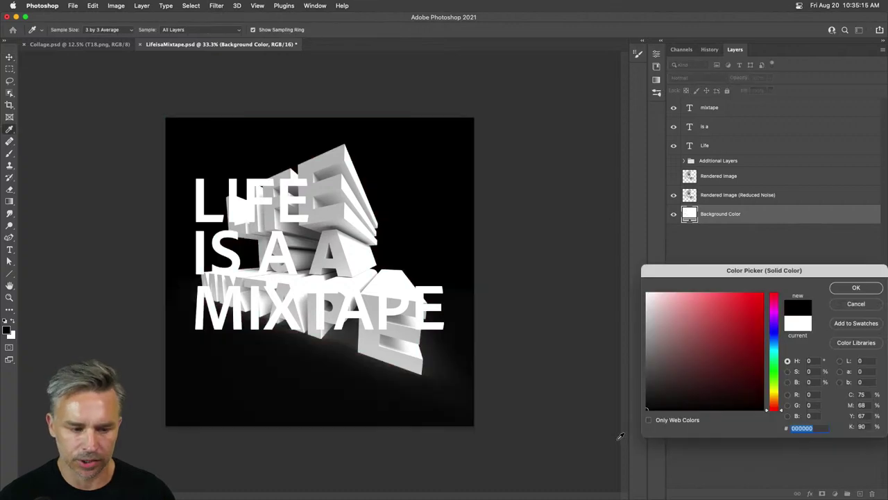
key("Return")
- Hide the Rendered Image (Reduced Noise) layer, zoom to 50%, and save
left_click(702, 198)
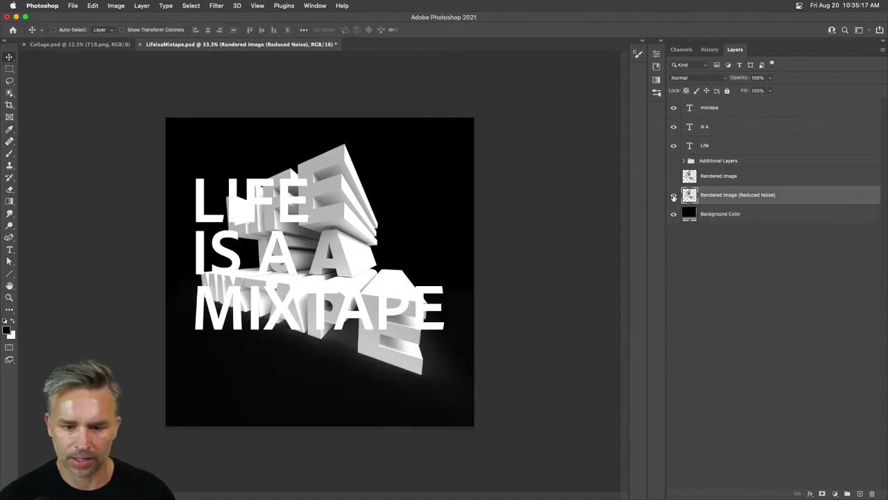
left_click(673, 196)
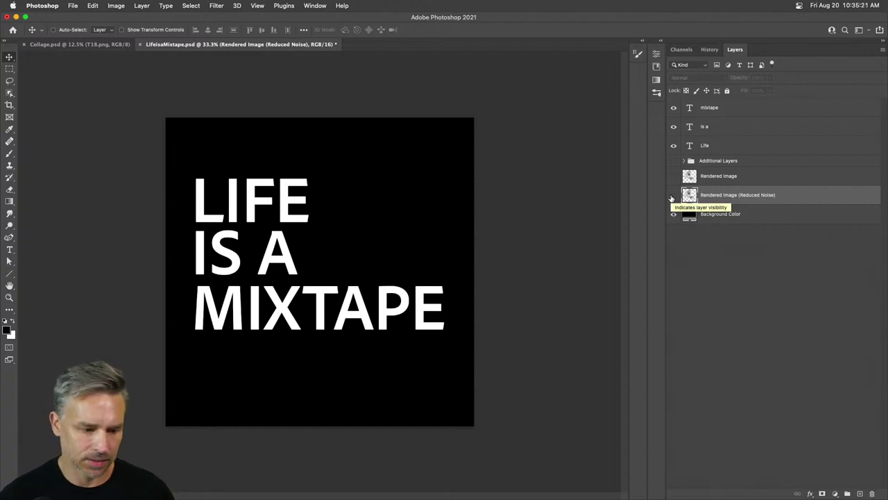
key("super+equal")
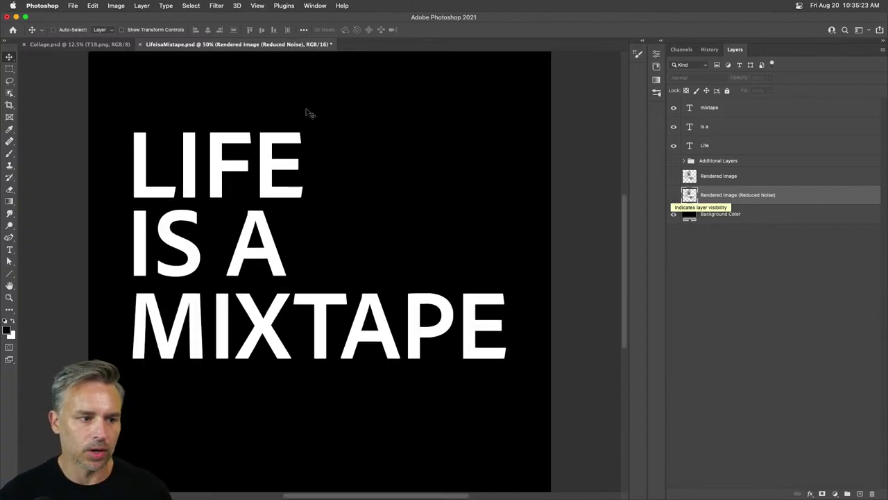
key("super+s")
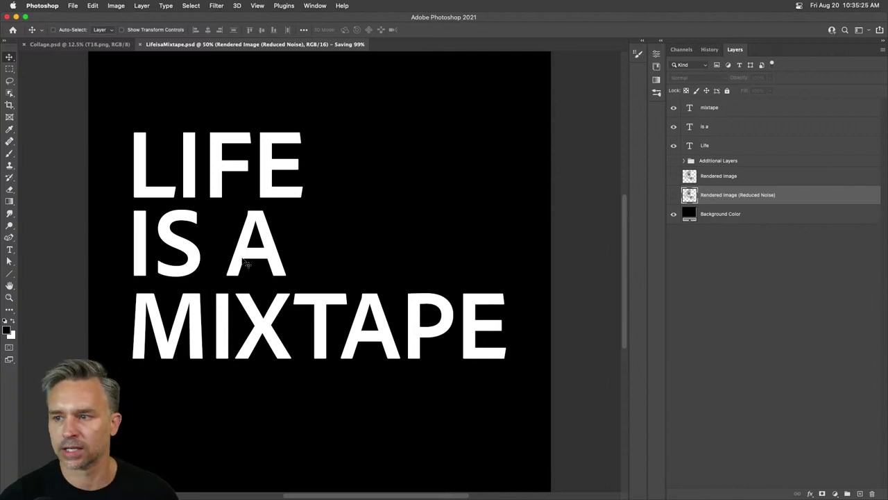
- Open a Finder window mid-screen, then return to Photoshop
left_click(170, 489)
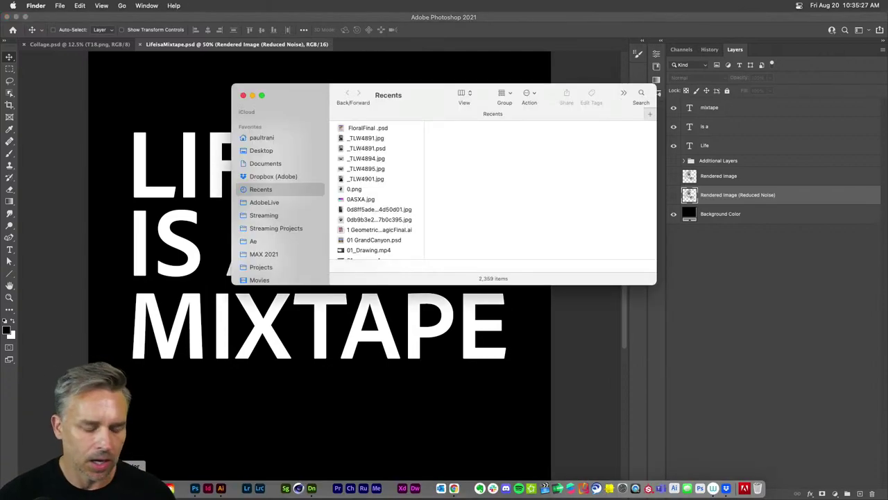
left_click_drag(282, 87, 263, 217)
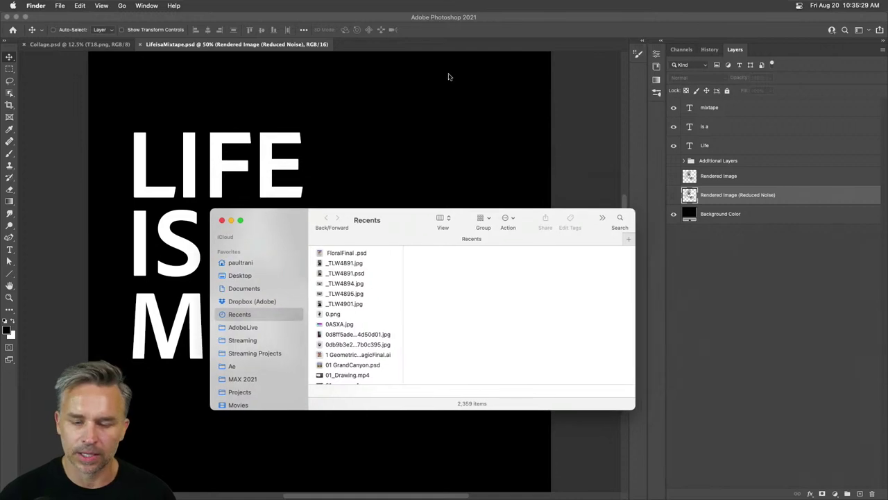
left_click(600, 35)
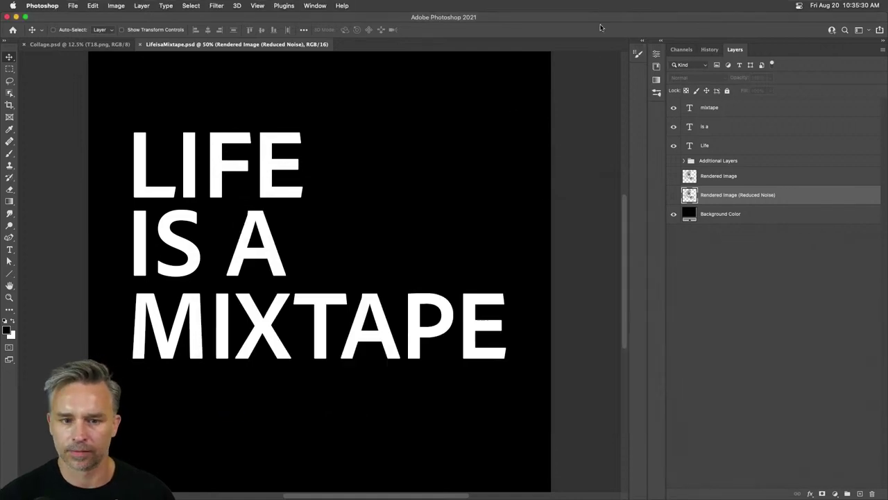
- Open the female hand on gray background image from the People library
left_click(658, 43)
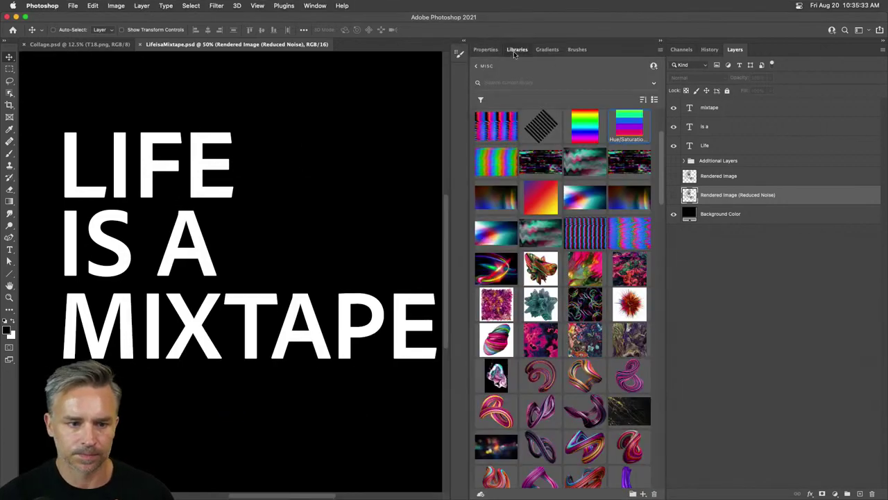
left_click(476, 67)
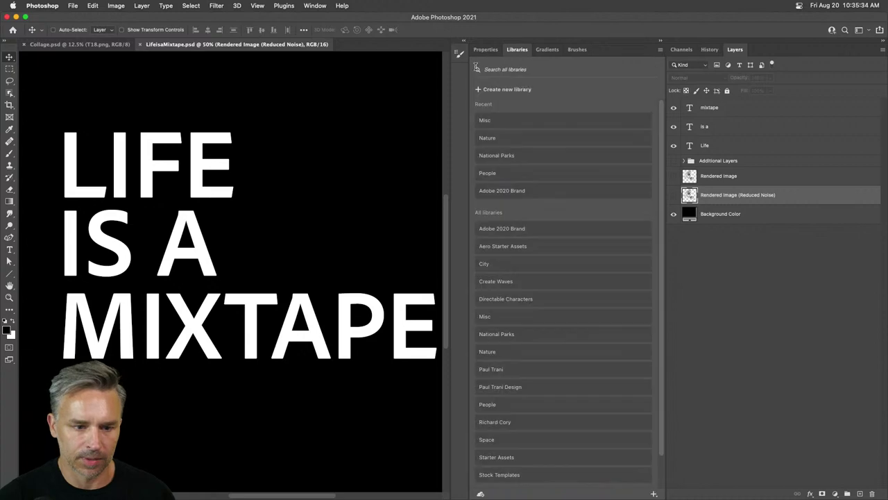
left_click(497, 175)
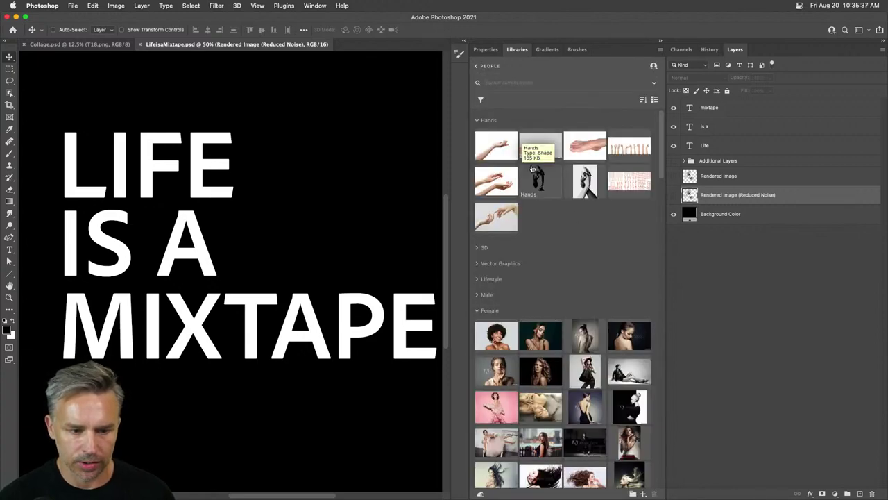
double_click(539, 151)
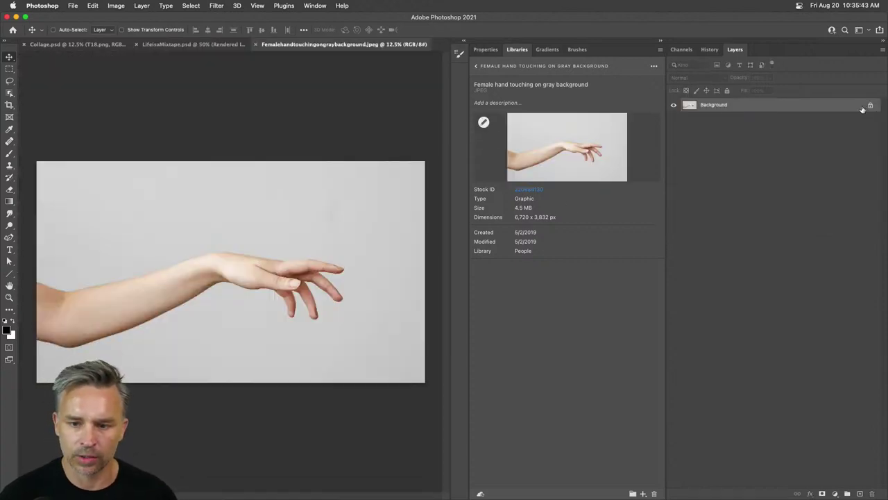
- Unlock the hand image's Background layer and apply Remove Background from Quick Actions
left_click(869, 106)
left_click(486, 50)
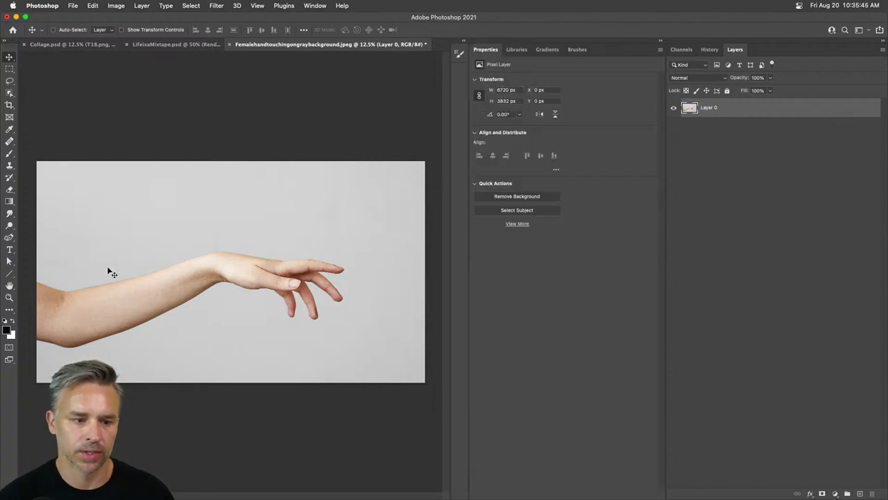
key("super+plus")
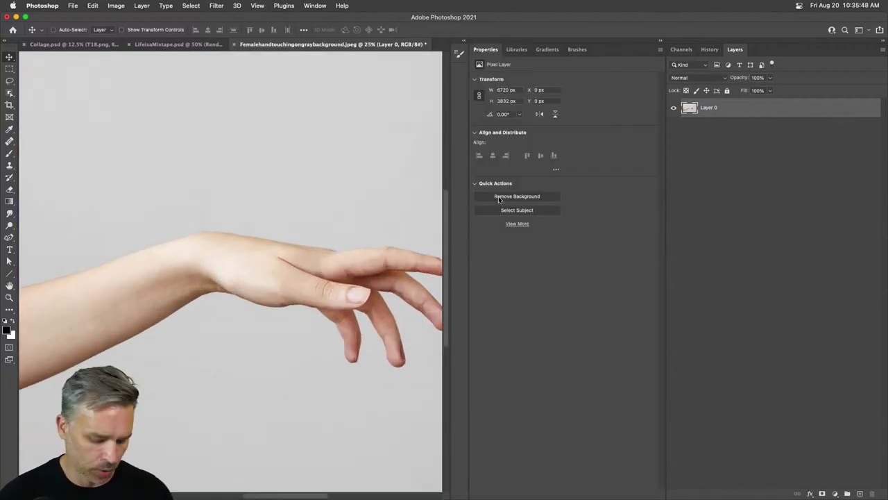
left_click(499, 199)
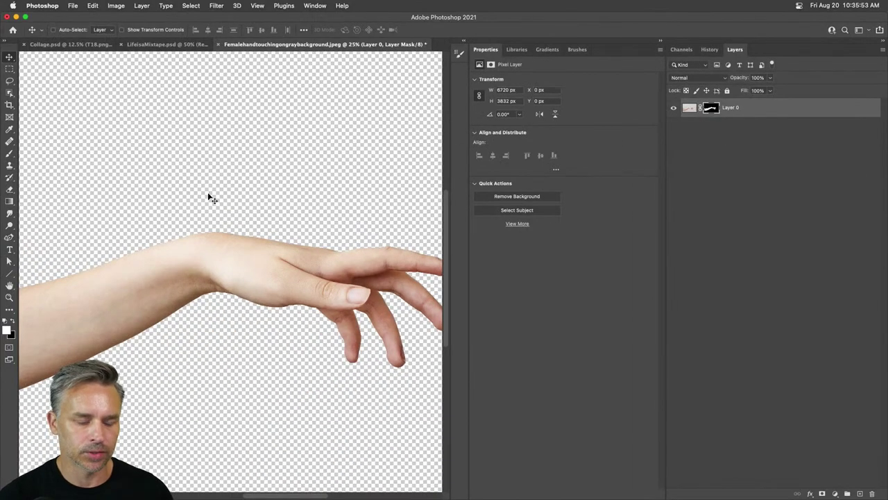
left_click(662, 41)
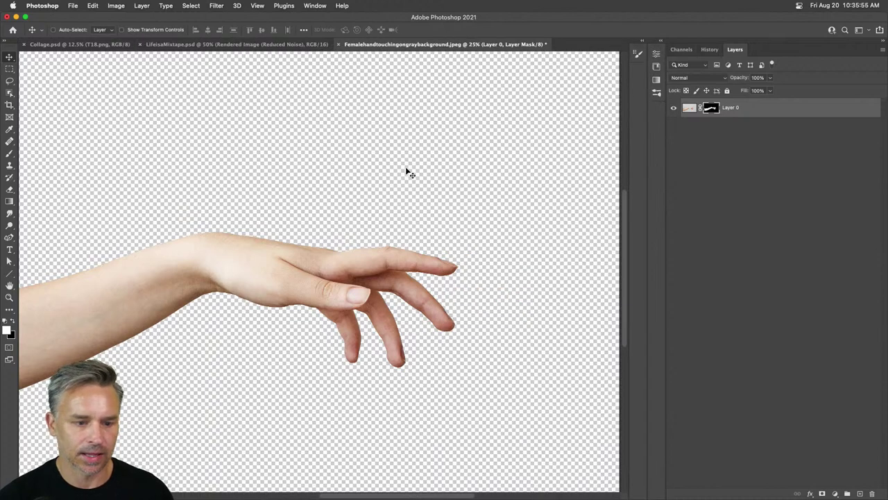
- Set Transparency & Gamut grid colours to Dark and zoom out to fit the hand
left_click(34, 6)
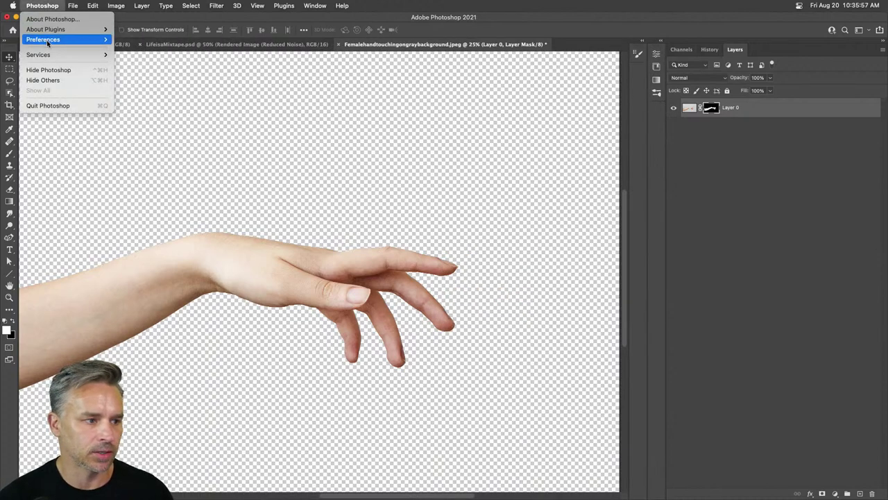
mouse_move(48, 40)
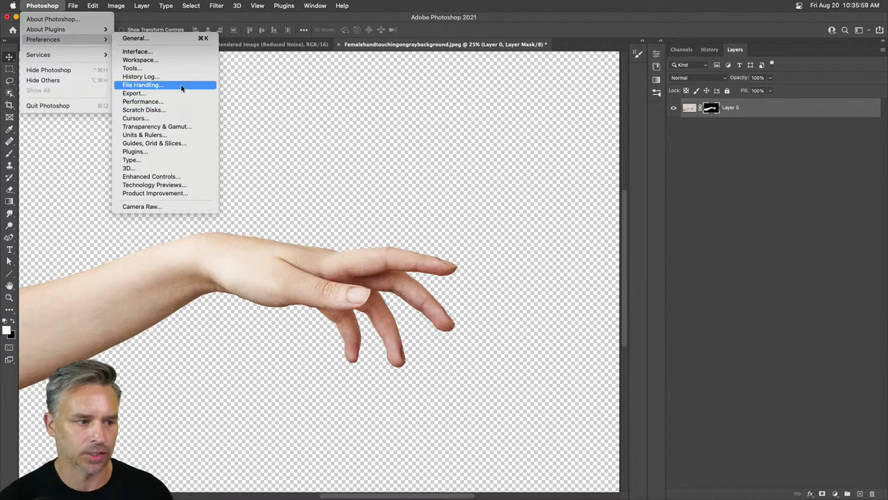
left_click(188, 128)
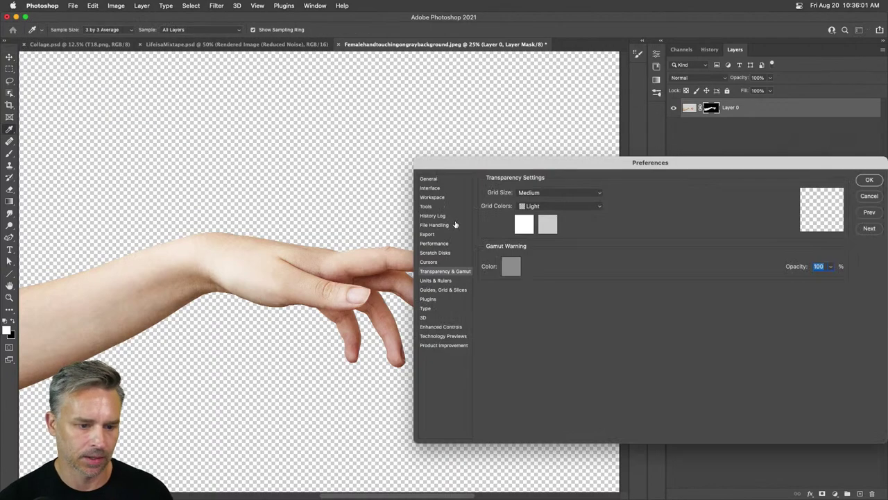
left_click(549, 207)
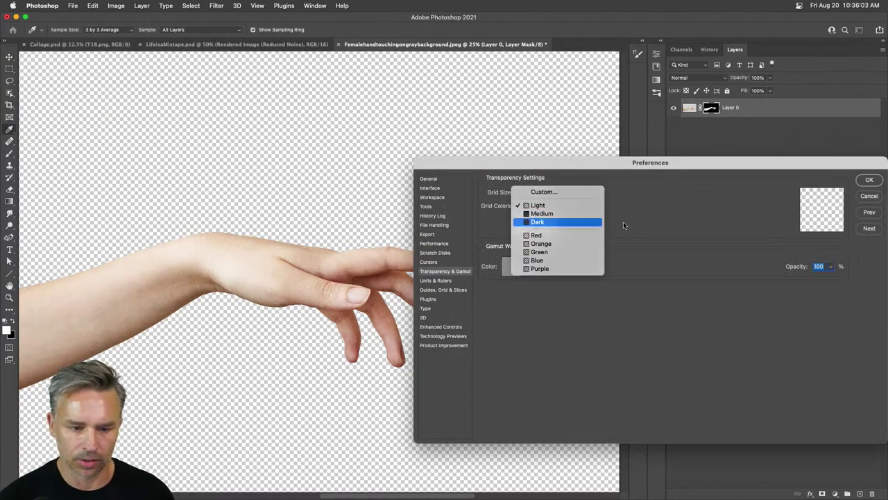
left_click(548, 223)
left_click(868, 180)
key("v")
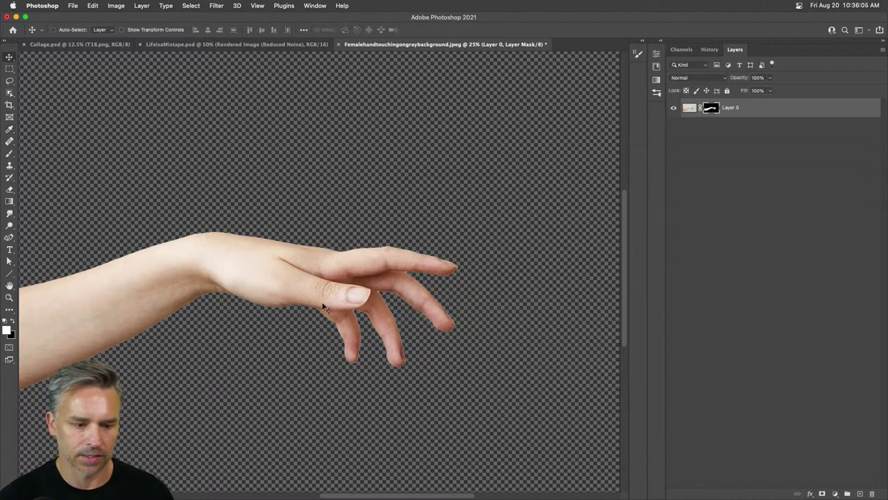
key("super+minus")
key("super+minus")
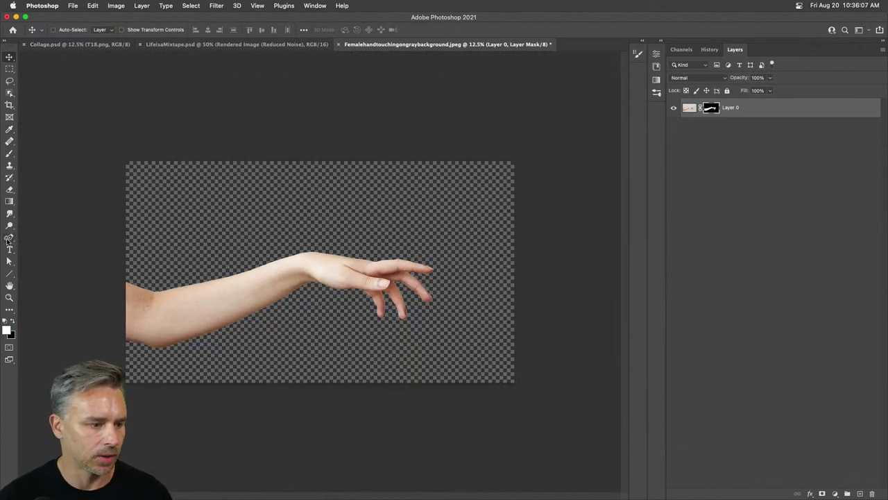
- Switch from the Gradient tool to the Paint Bucket tool
left_click(4, 203)
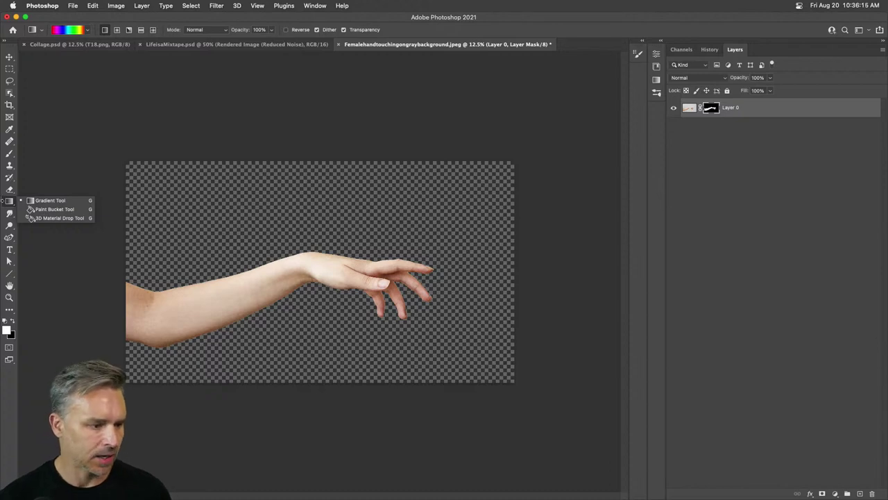
left_click(4, 201)
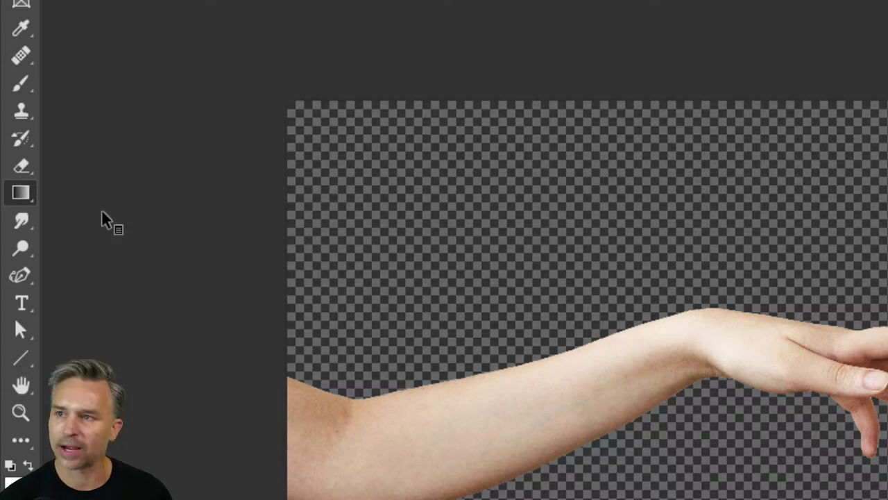
right_click(20, 194)
left_click(73, 211)
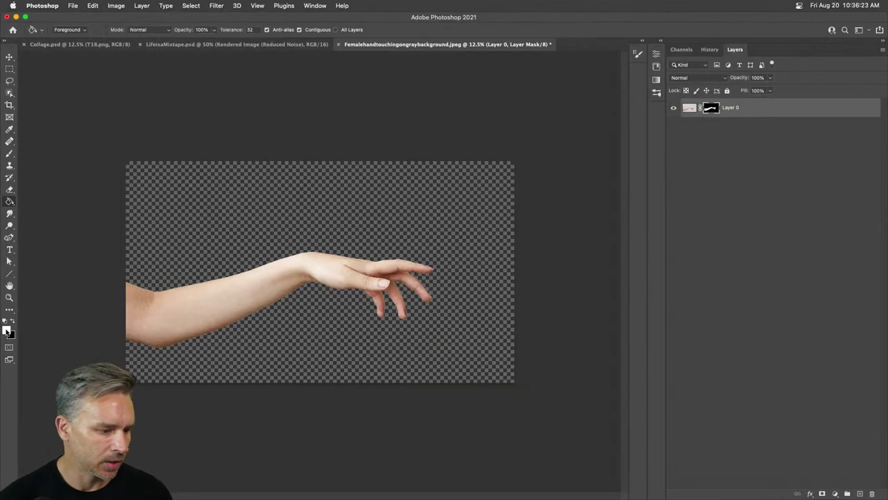
- Try a purple foreground colour, targeting the hand image layer rather than its mask
left_click(9, 482)
mouse_move(746, 327)
left_mouse_down()
mouse_move(777, 327)
mouse_move(770, 317)
left_mouse_up()
left_click(855, 287)
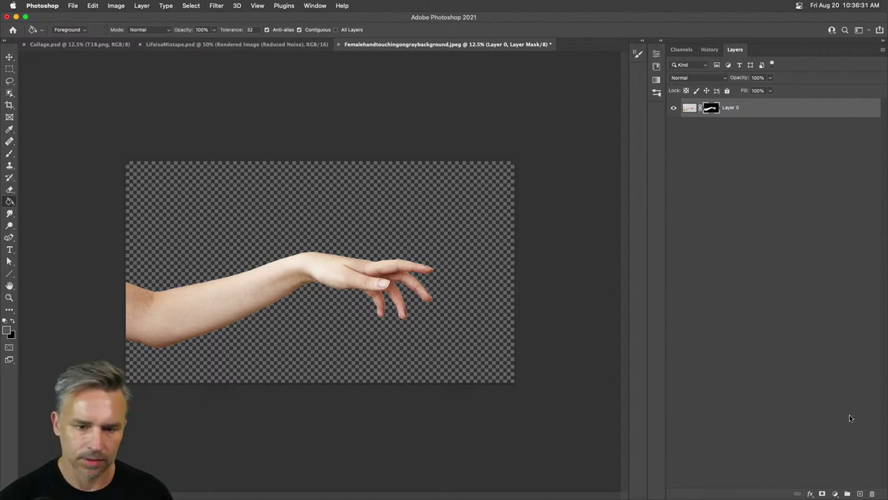
left_click(690, 108)
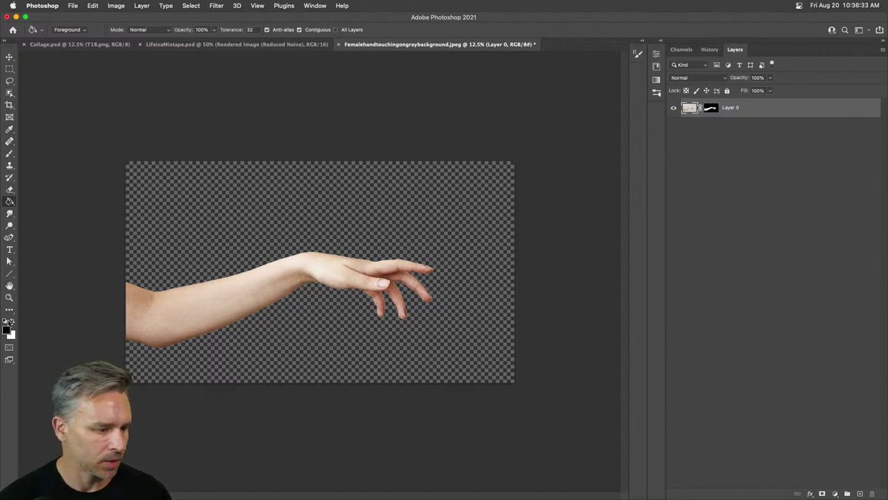
left_click(7, 329)
left_click(755, 332)
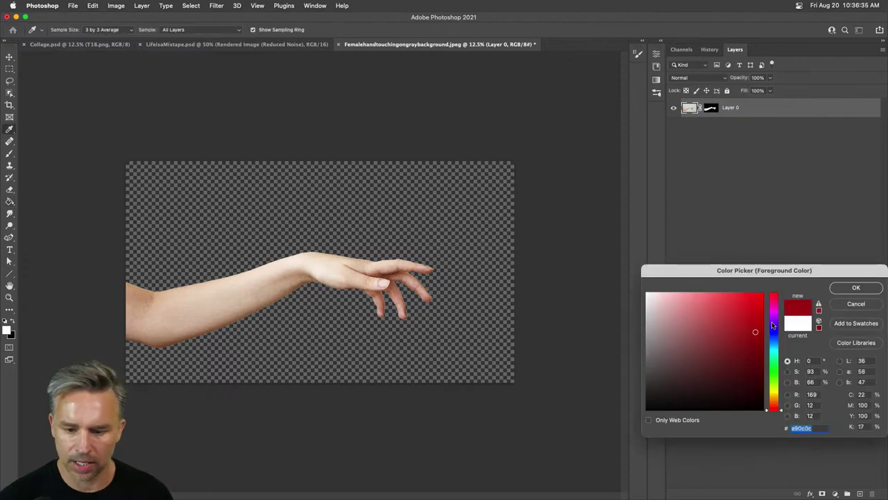
left_click(772, 325)
key("Return")
key("g")
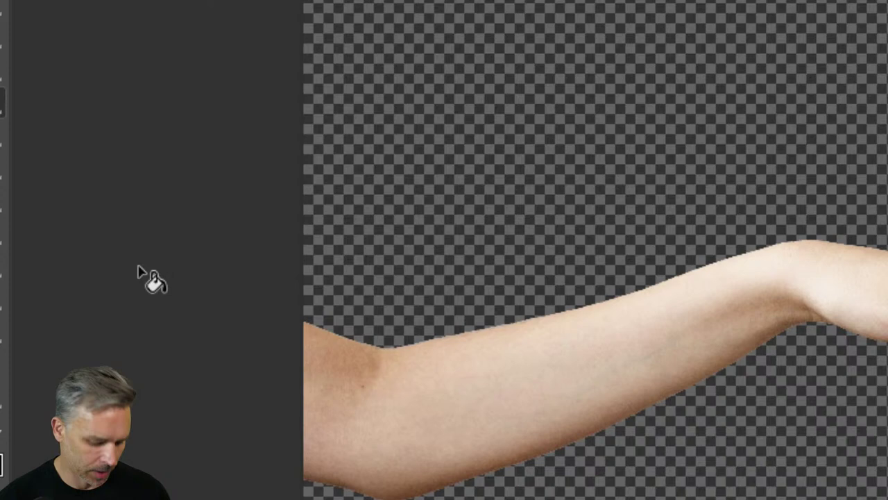
left_click(142, 262, "ctrl+alt+super")
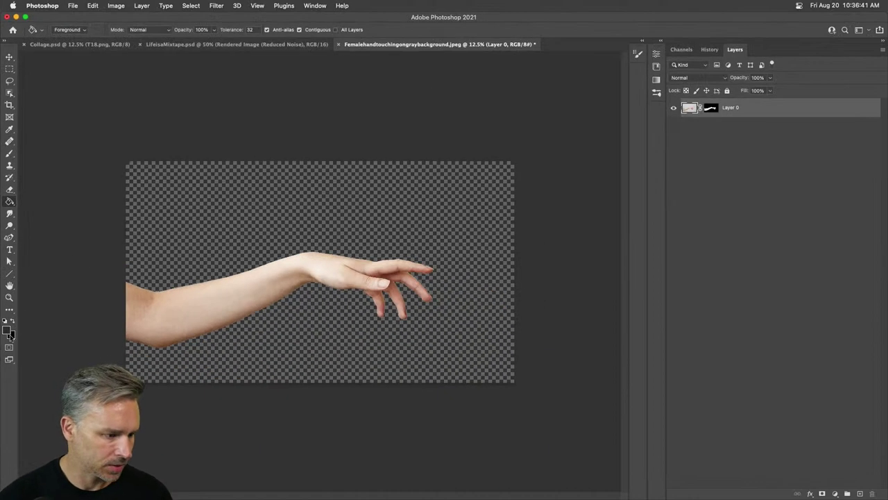
- Set black as foreground and make the pasteboard black from its right-click menu
left_click(12, 322)
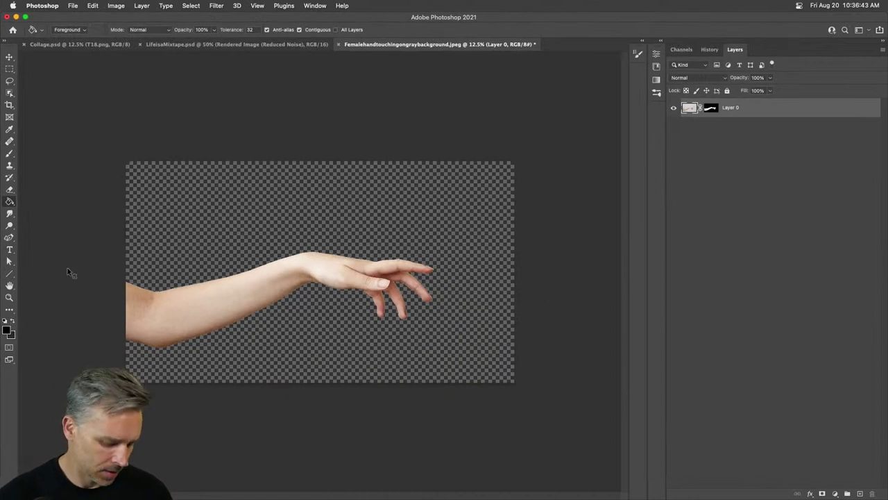
right_click(68, 272)
left_click(87, 283)
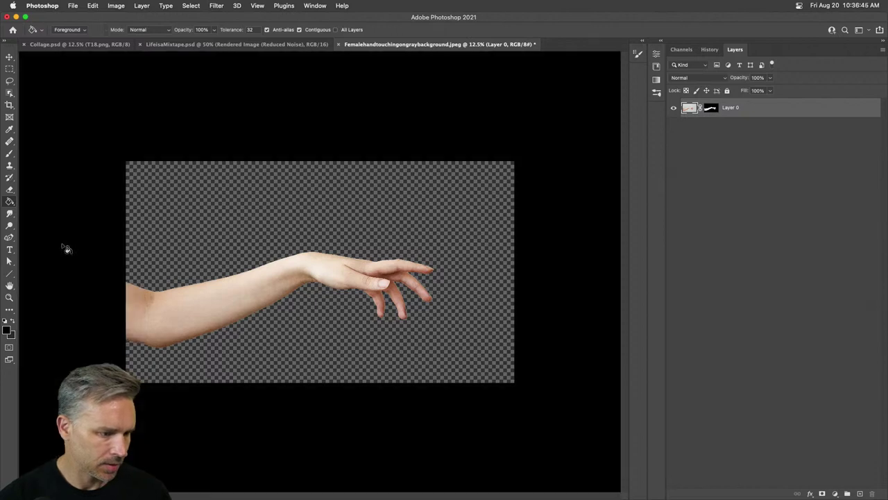
- Fill the pasteboard with a dark red foreground colour using the Paint Bucket
left_click(7, 331)
left_click_drag(711, 346, 763, 345)
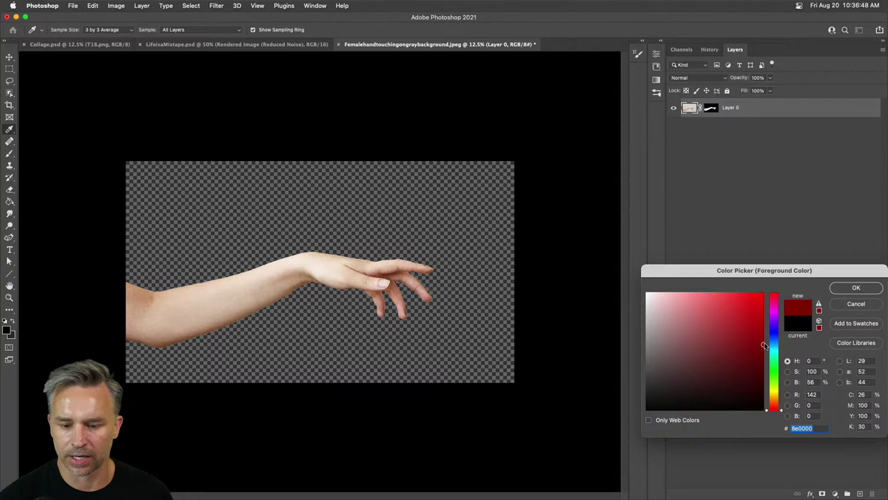
left_click(839, 287)
key("g")
left_click(55, 255, "shift")
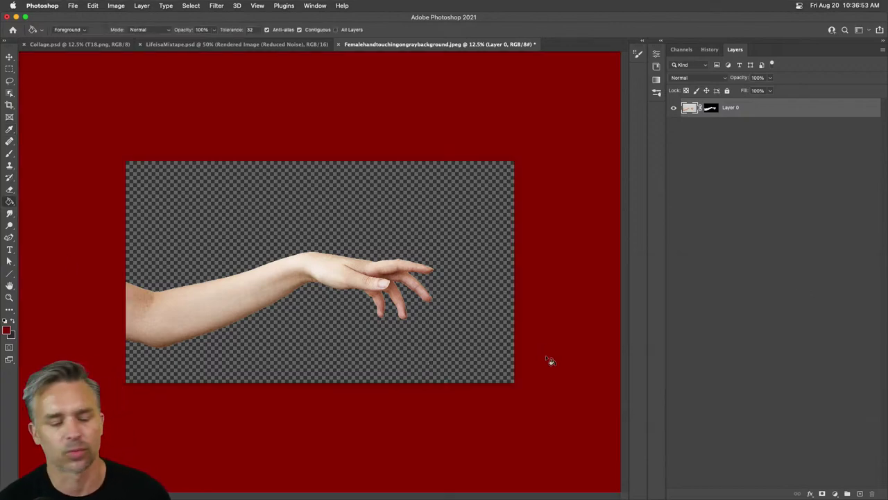
- Reset colours to black and white and fill the pasteboard black again
left_click(8, 320)
left_click(57, 292, "shift")
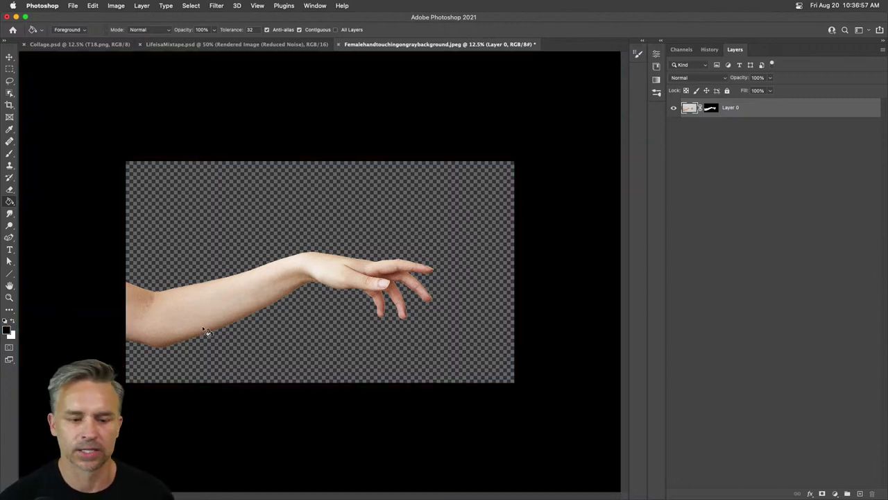
right_click(79, 261)
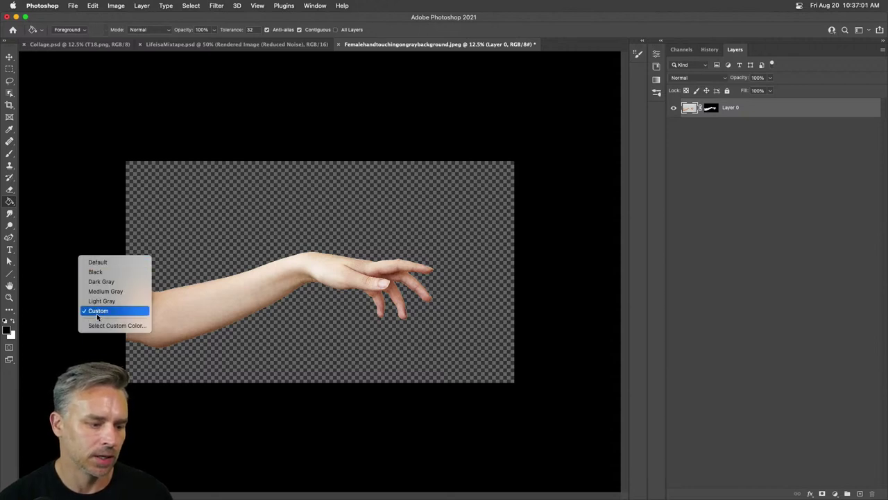
left_click(60, 192)
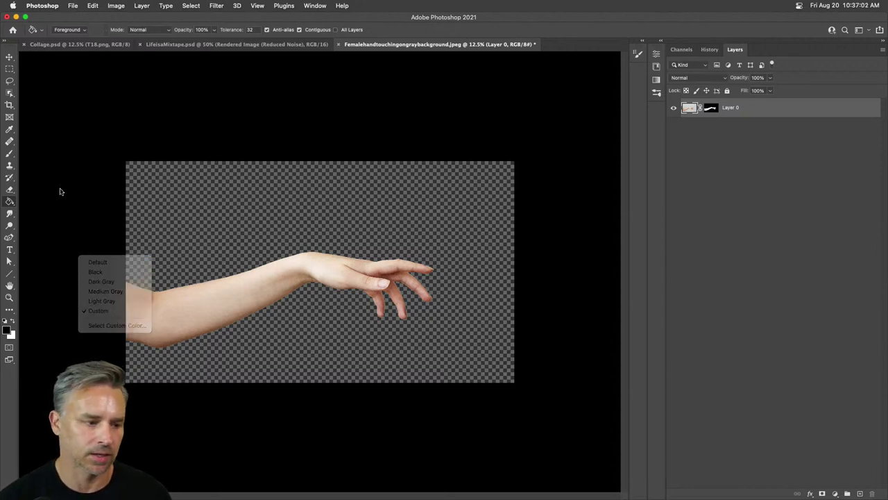
- Copy the cut-out hand into the mixtape cover and close the hand document without saving
left_click(9, 57)
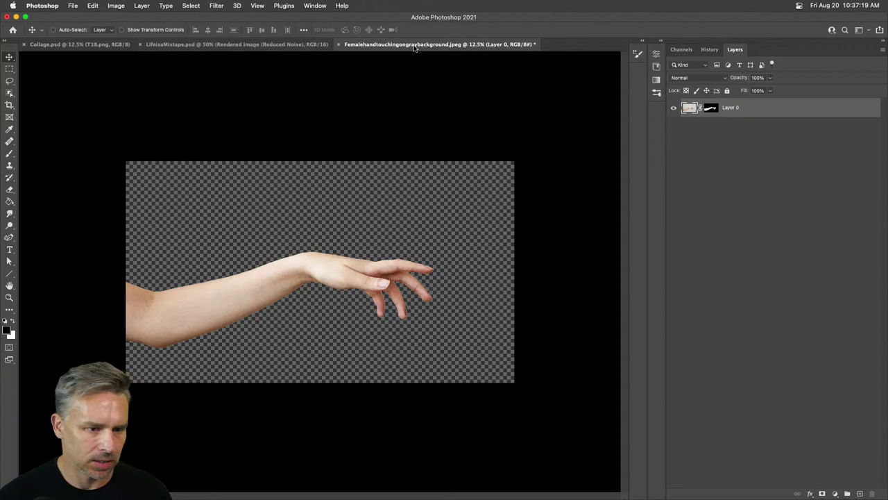
left_click_drag(416, 46, 624, 136)
left_click_drag(738, 109, 170, 208)
left_click(416, 197)
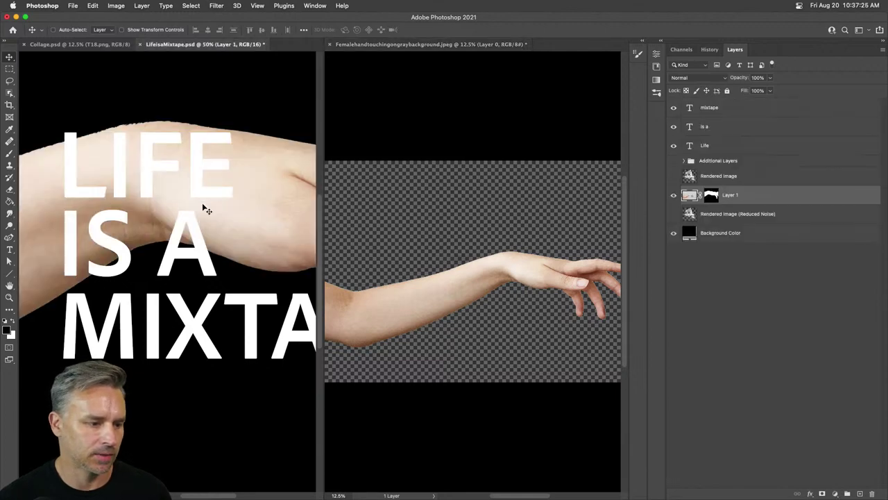
left_click(371, 64)
left_click(331, 45)
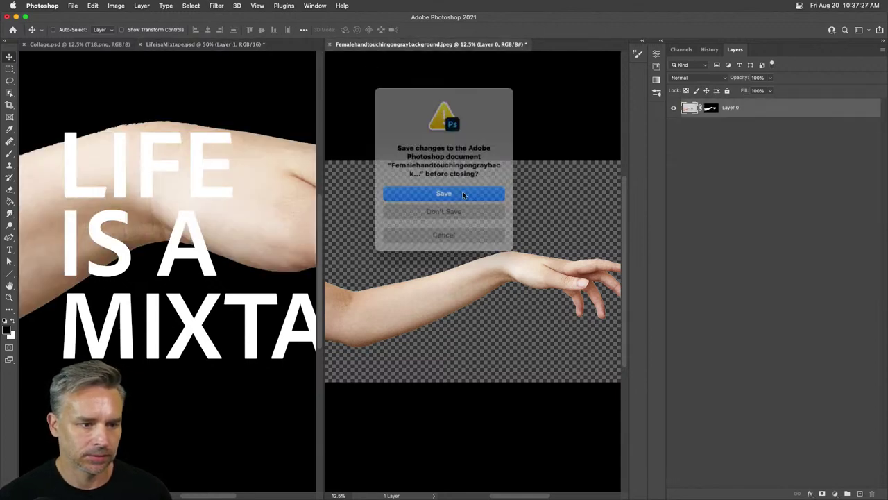
left_click(433, 210)
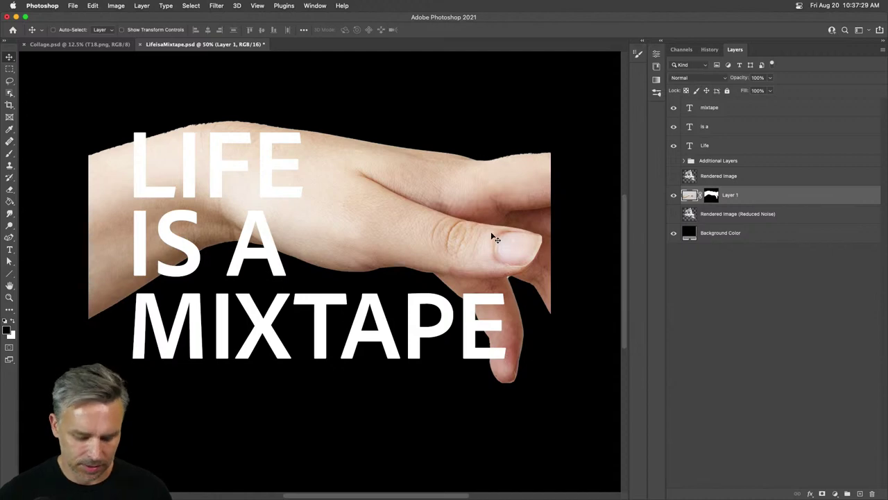
key("super+j")
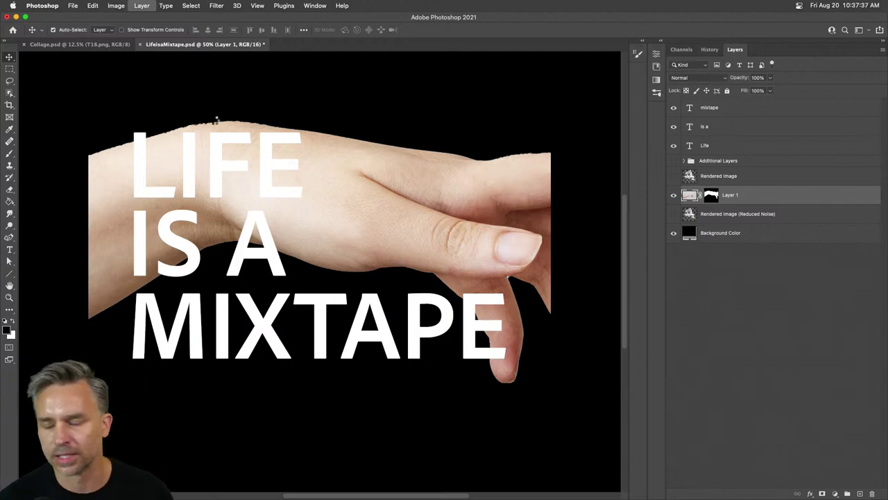
- Scale the hand to 35%, move it behind the title, and rename the layer arm
key("super+t")
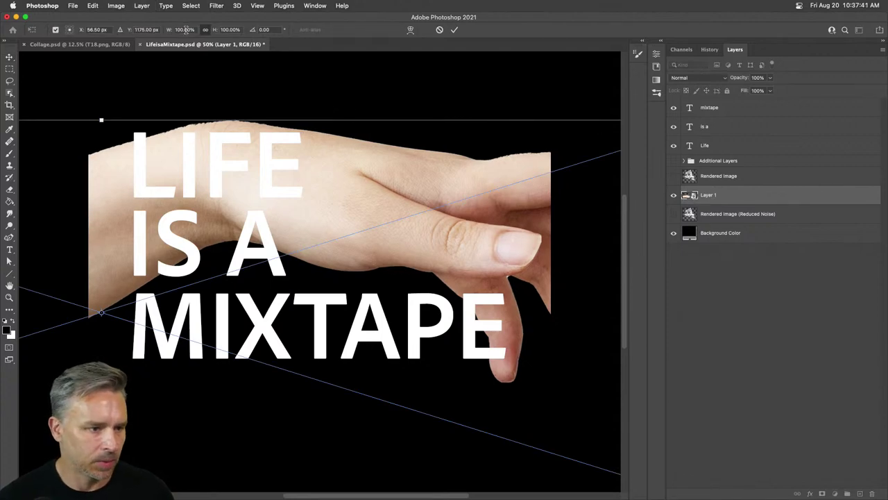
left_click_drag(168, 32, 138, 32)
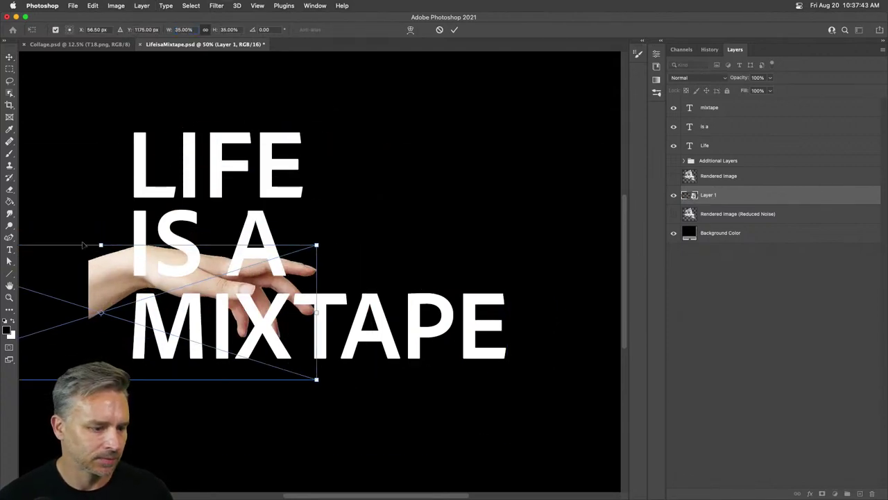
left_click_drag(118, 281, 324, 223)
key("Return")
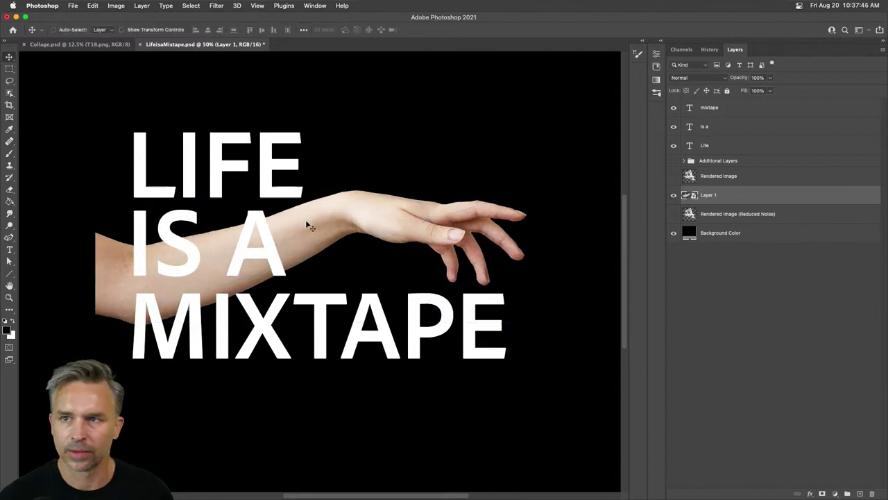
double_click(707, 195)
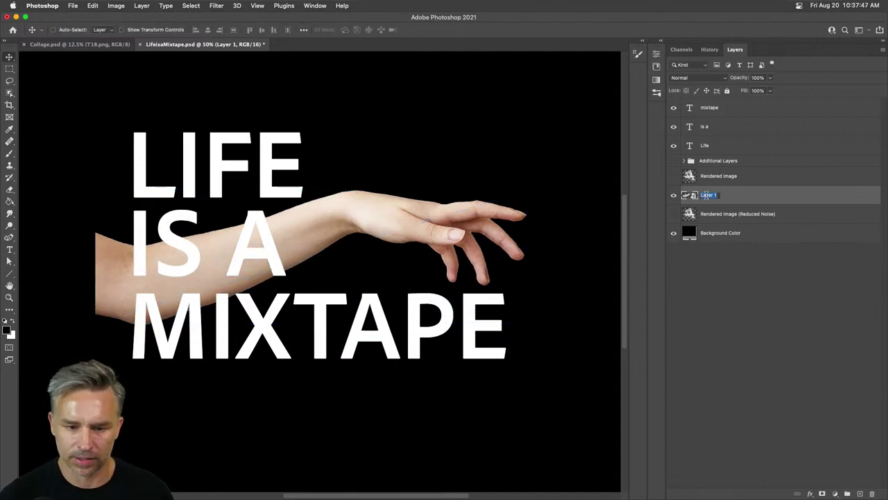
type("arm")
key("Return")
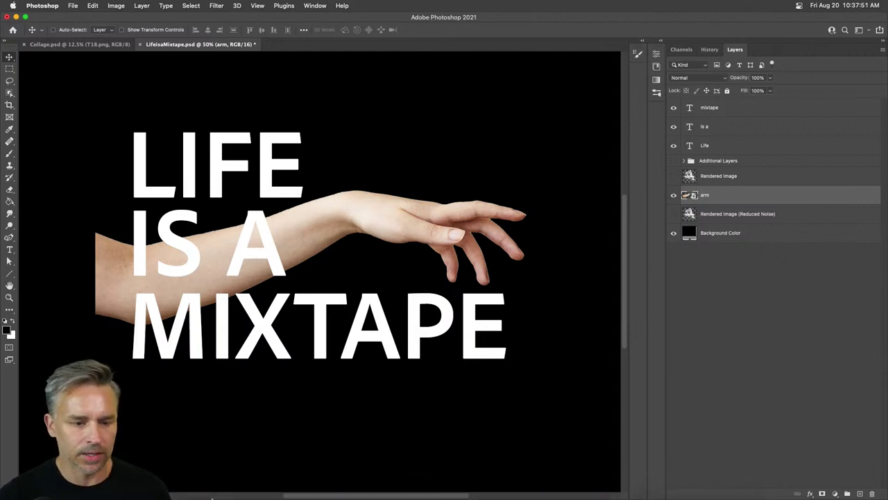
- Drag the Branch with leaf graphic from the Nature library onto the arm and commit it
left_click(661, 42)
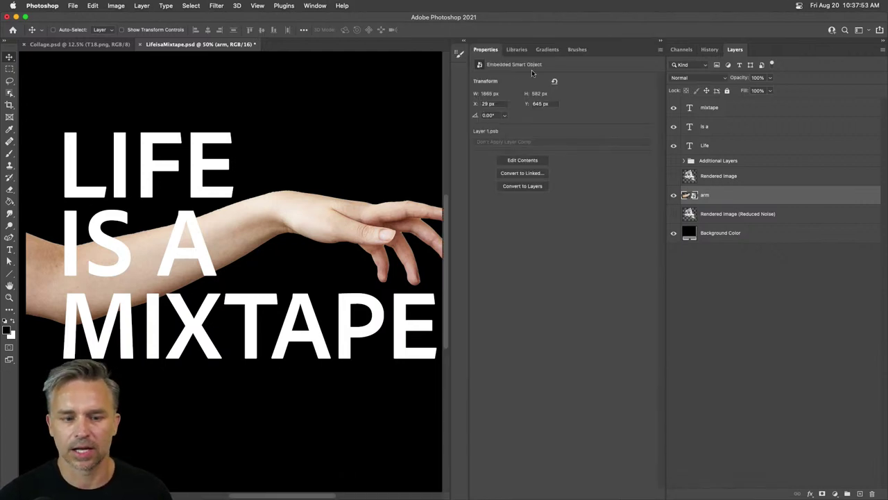
left_click(519, 50)
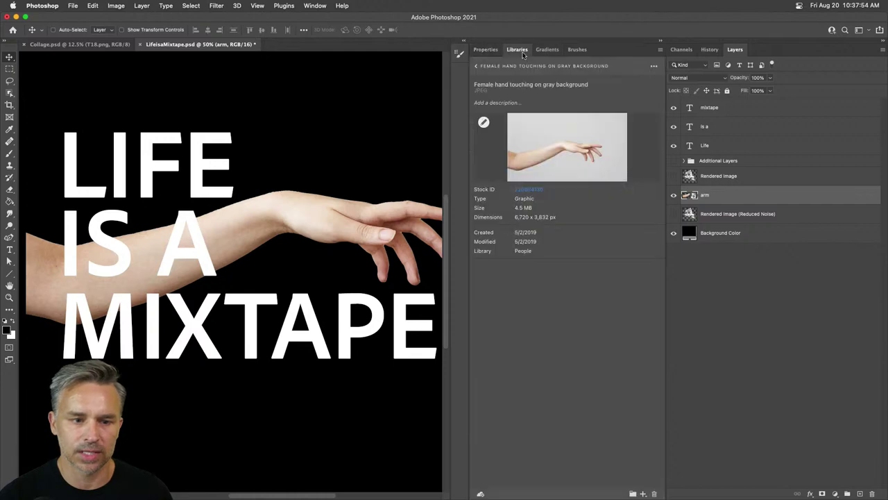
left_click(476, 66)
left_click(476, 66)
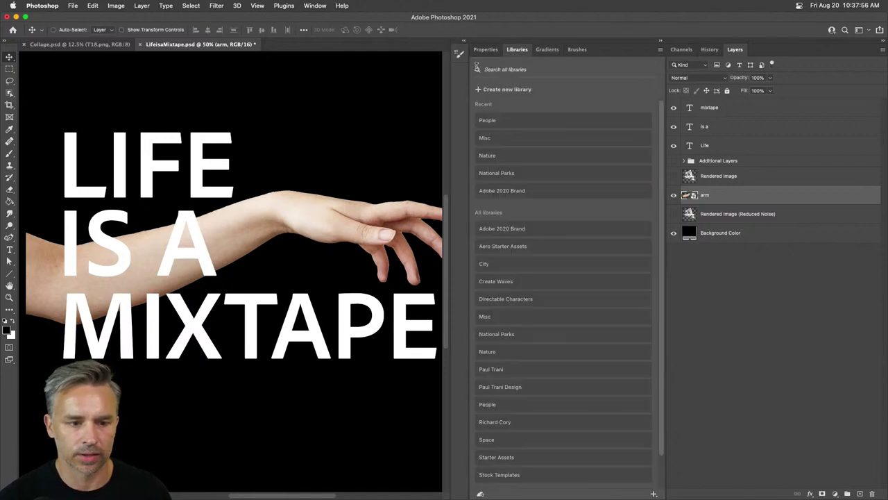
left_click(495, 157)
scroll(531, 291, "down", 10)
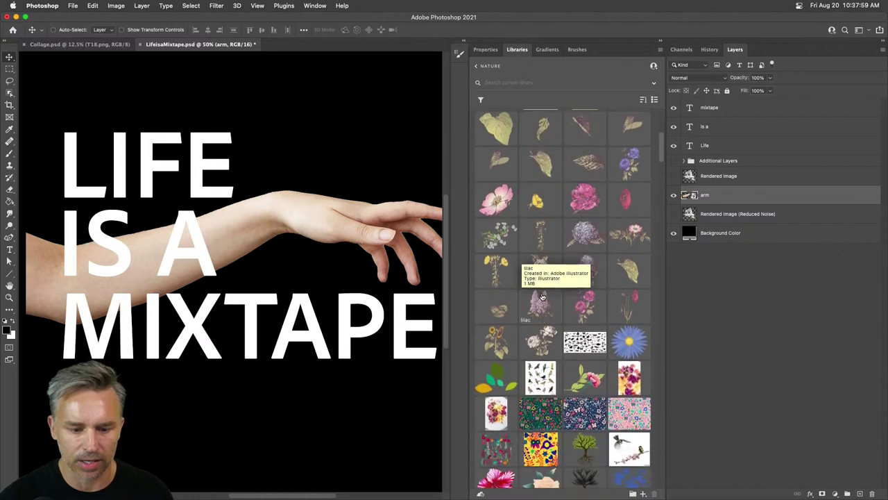
left_click_drag(499, 190, 302, 237)
key("Return")
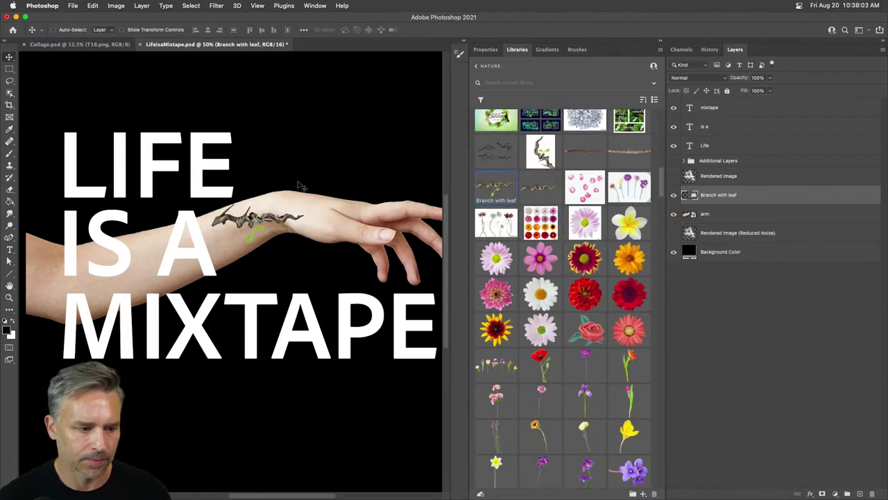
- In Finder, browse to Pictures > Photos > Collage > Food with an enlarged window
left_click(202, 486)
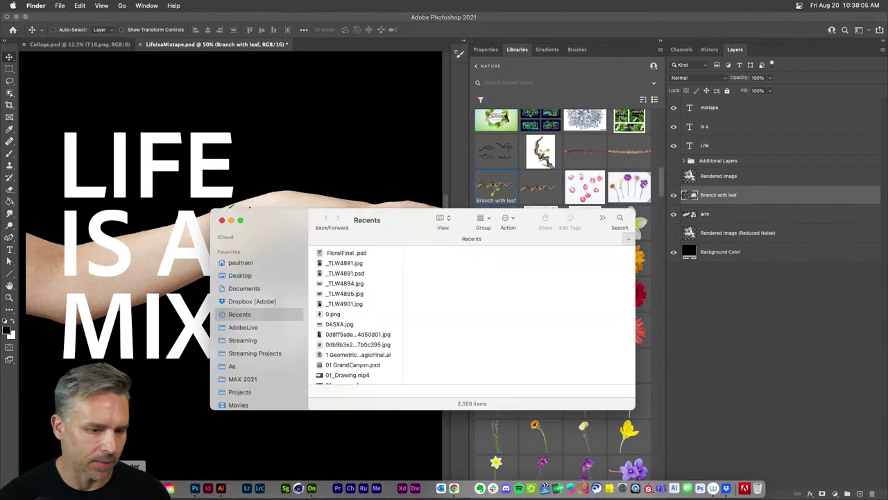
left_click_drag(211, 210, 146, 54)
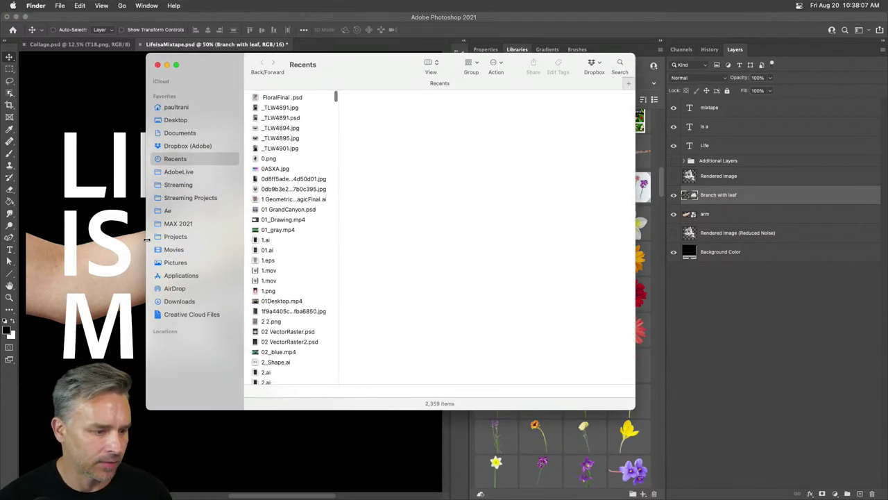
left_click(179, 265)
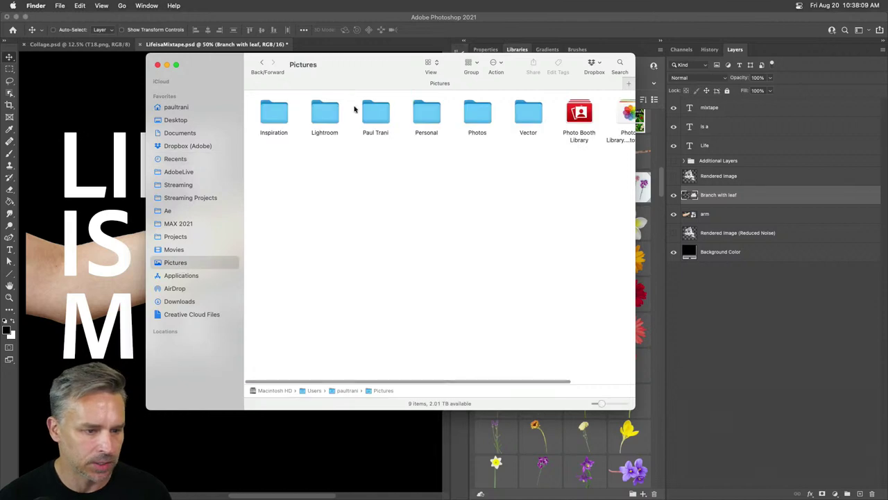
left_click(430, 113)
double_click(472, 115)
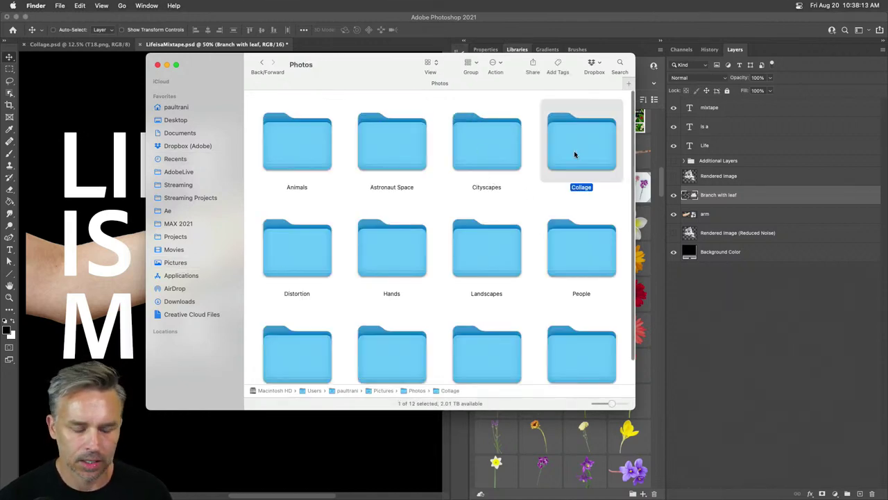
double_click(576, 151)
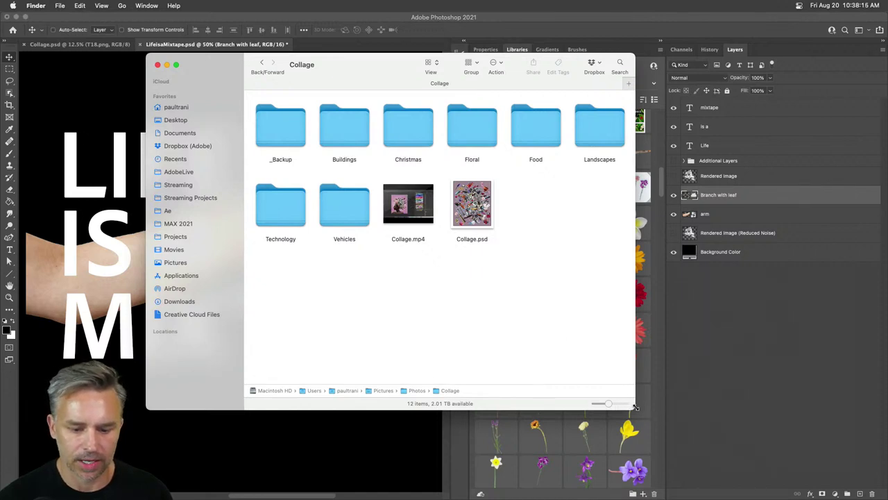
left_click_drag(635, 407, 801, 411)
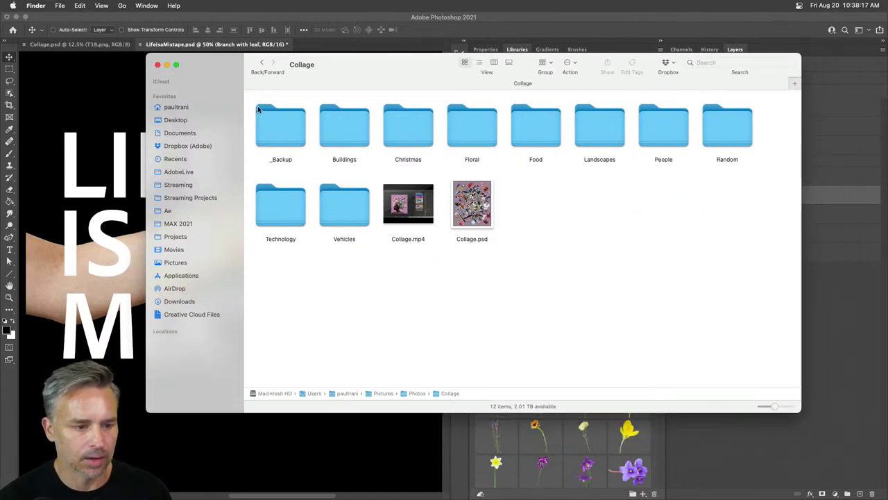
left_click_drag(343, 71, 305, 83)
left_click(247, 212)
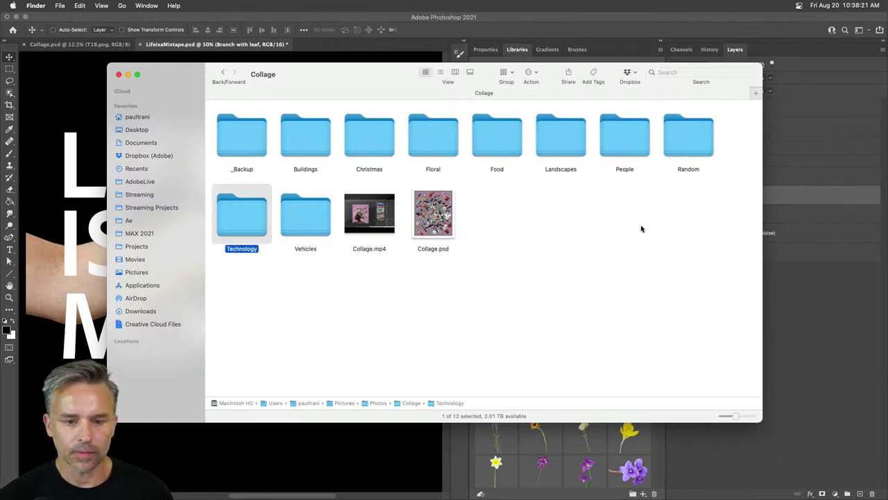
left_click(641, 228)
left_click(500, 141)
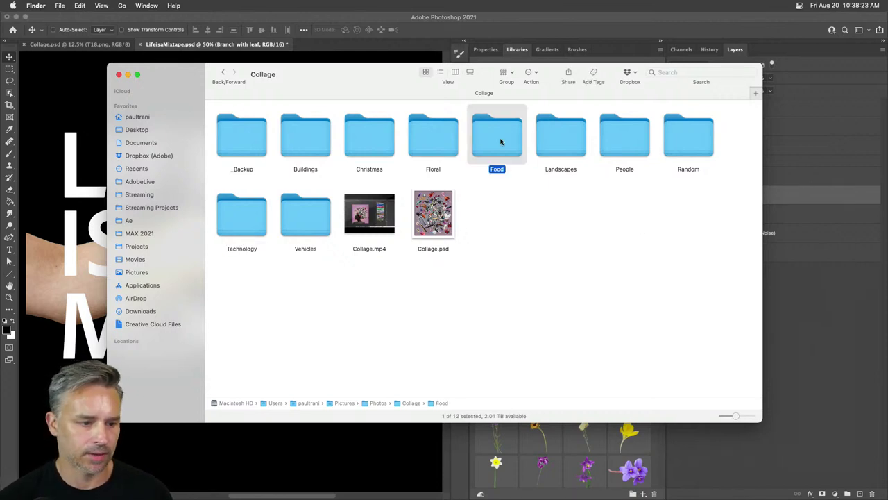
double_click(500, 142)
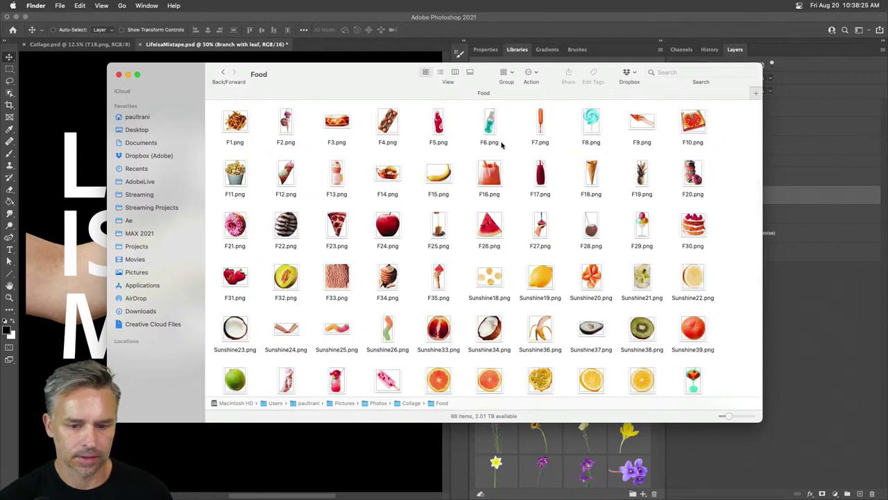
left_click_drag(756, 422, 764, 490)
- Place the banana image F15.png into the cover as a new layer
left_click(433, 179)
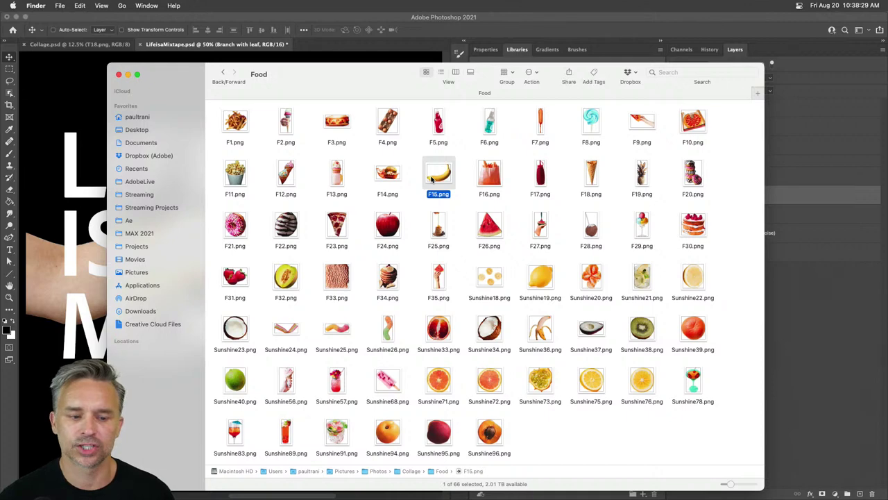
key("space")
key("space")
left_click_drag(437, 177, 75, 195)
key("Return")
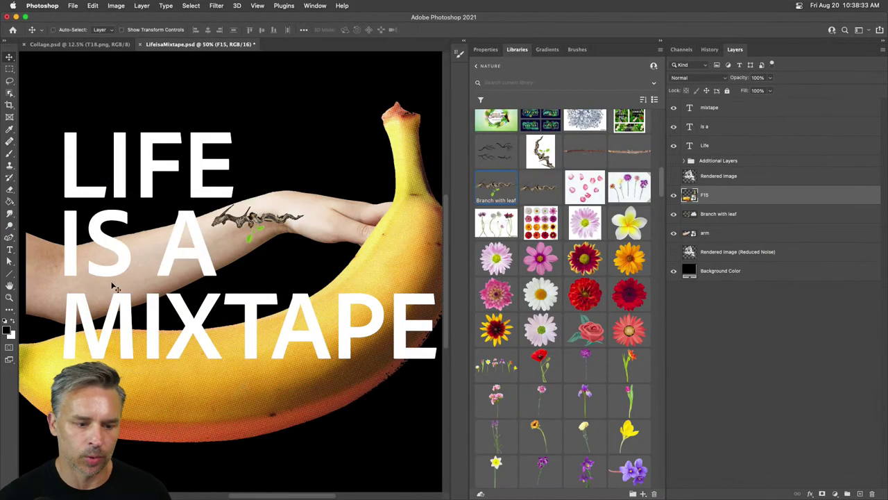
left_click(166, 490)
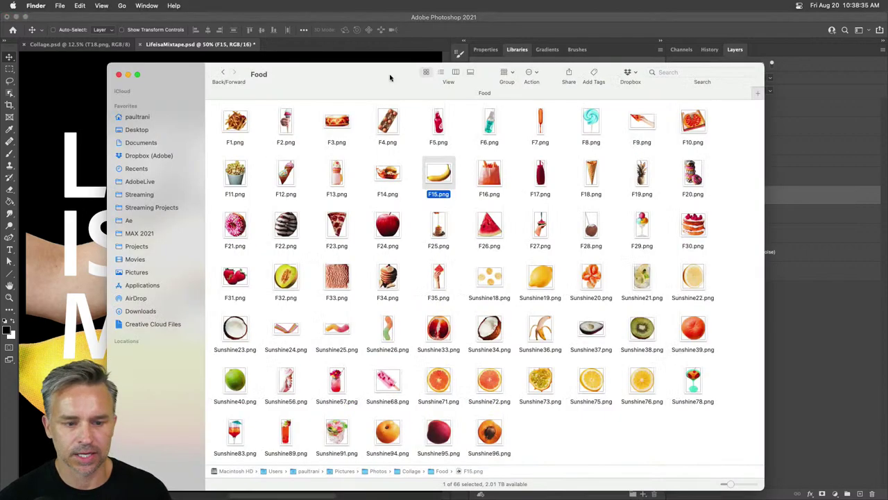
left_click(79, 18)
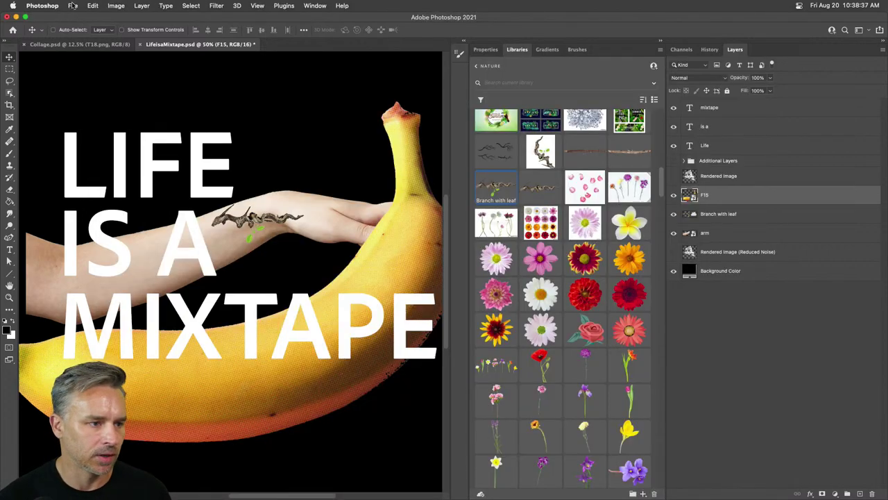
- Choose File > Scripts > Load Files into Stack to open the Load Layers dialog
left_click(73, 5)
mouse_move(104, 230)
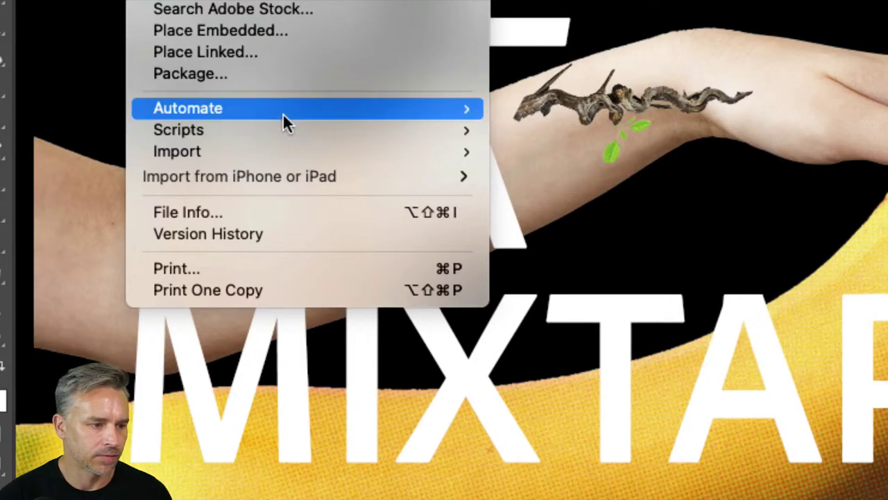
mouse_move(206, 112)
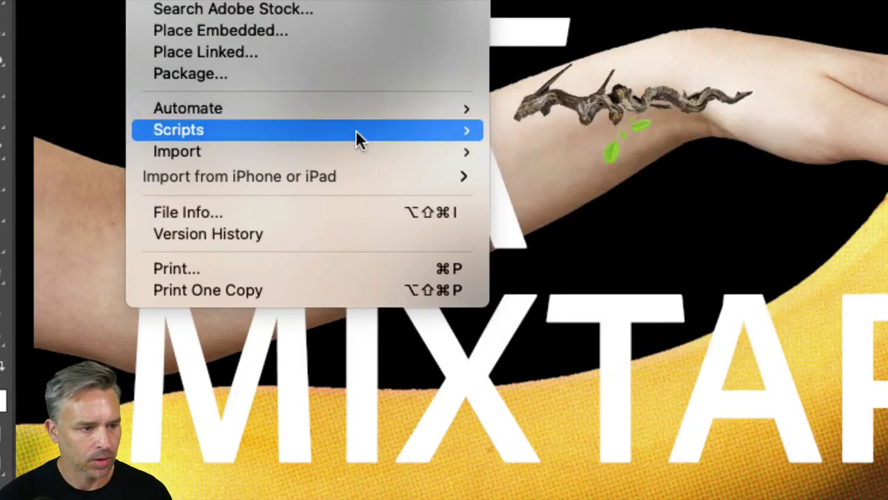
mouse_move(356, 130)
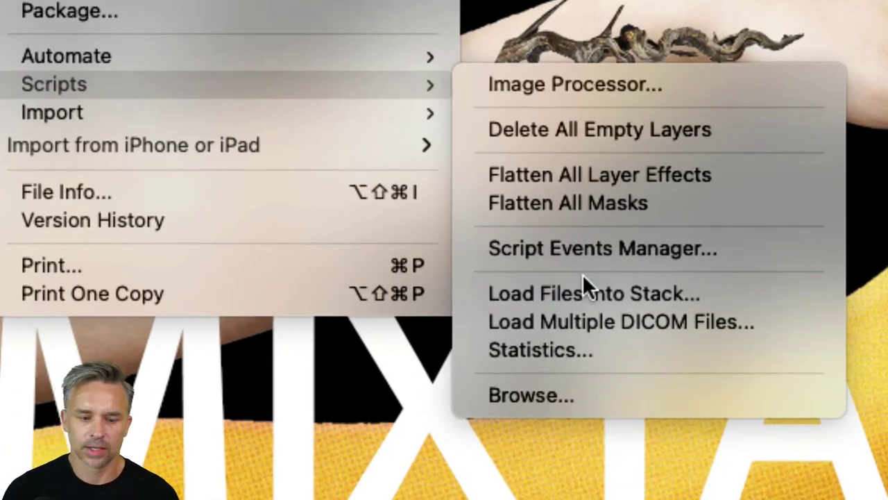
left_click(645, 288)
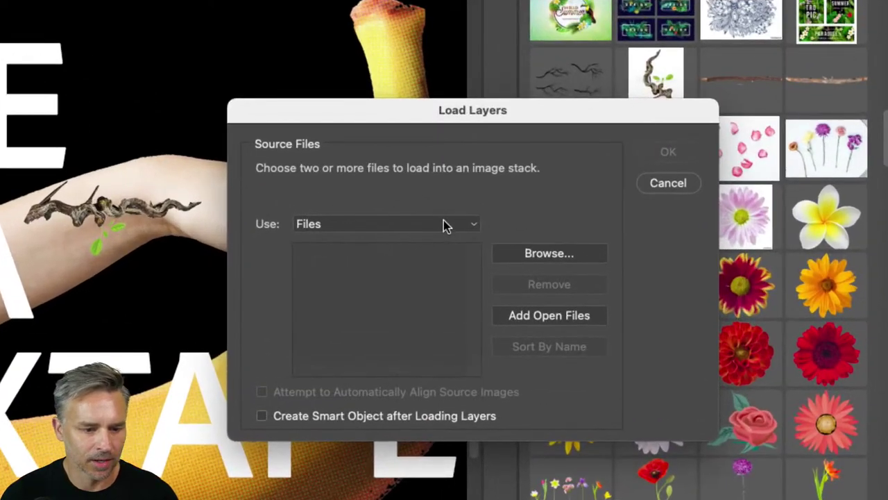
- Set the Load Layers source type to Folder
left_click(444, 222)
left_click(415, 255)
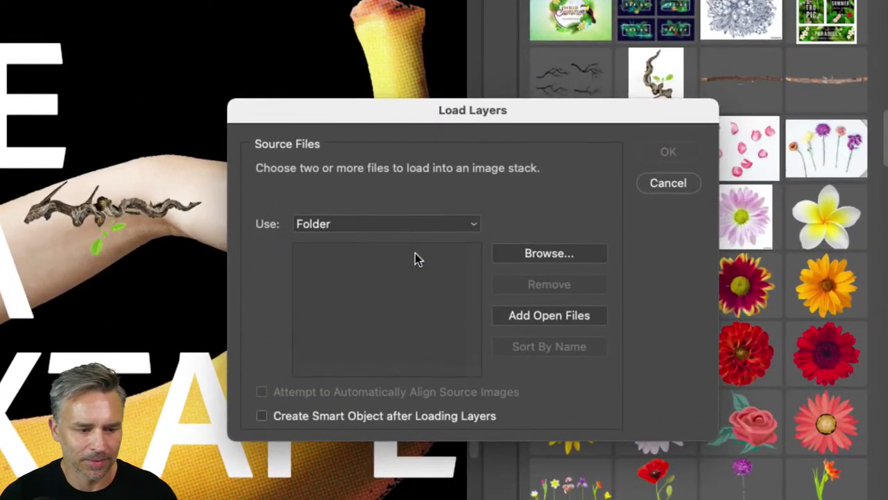
left_click(392, 222)
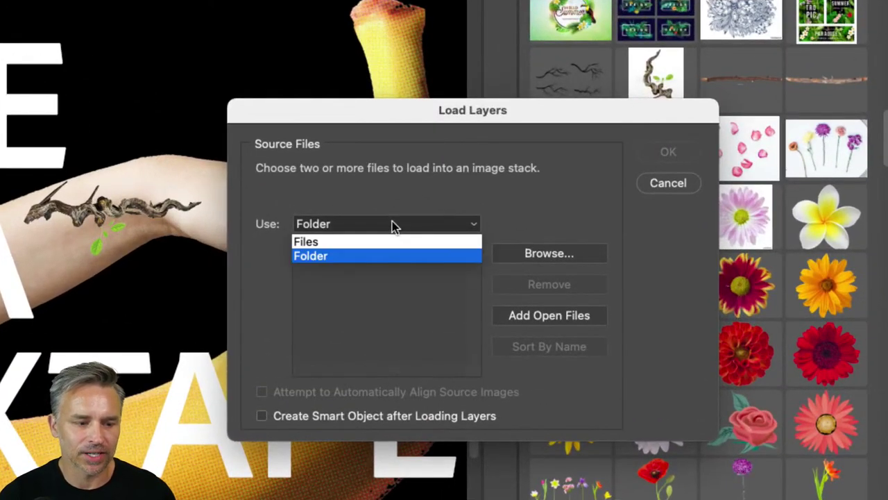
left_click(400, 308)
- Choose the Pictures > Photos > Collage > Random folder and load its images as layers
left_click(533, 255)
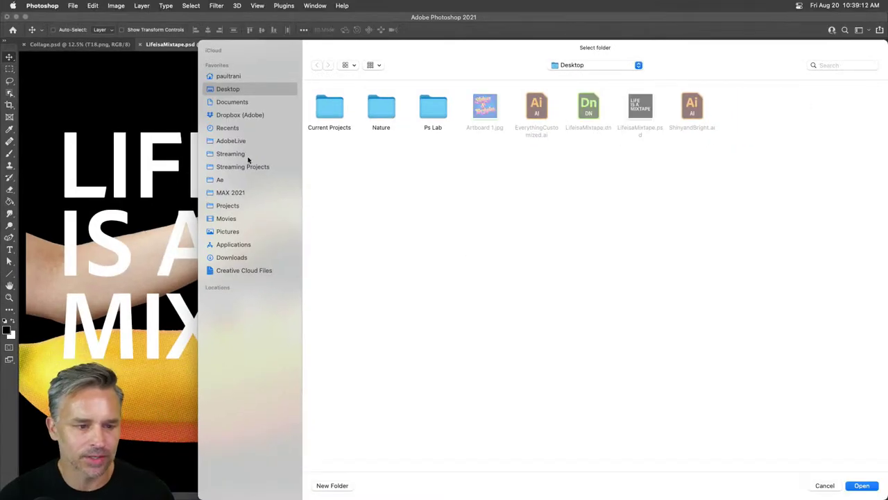
left_click(218, 236)
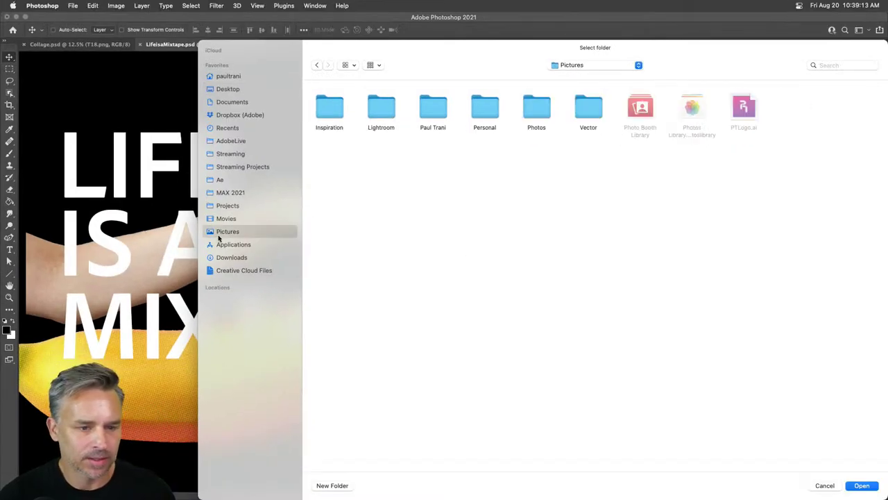
double_click(534, 110)
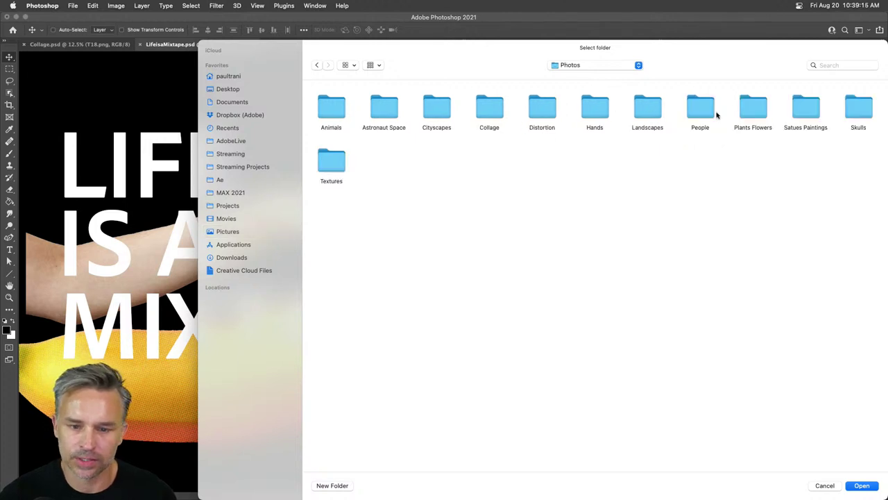
double_click(483, 109)
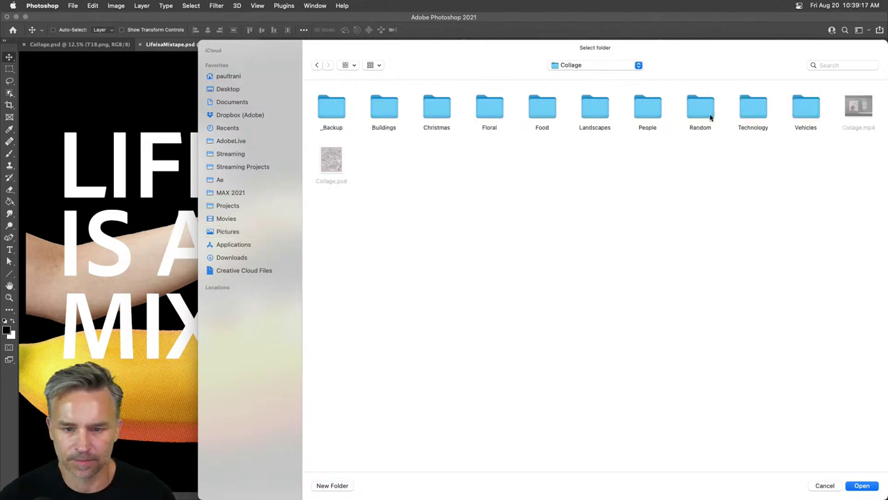
left_click(680, 113)
double_click(548, 109)
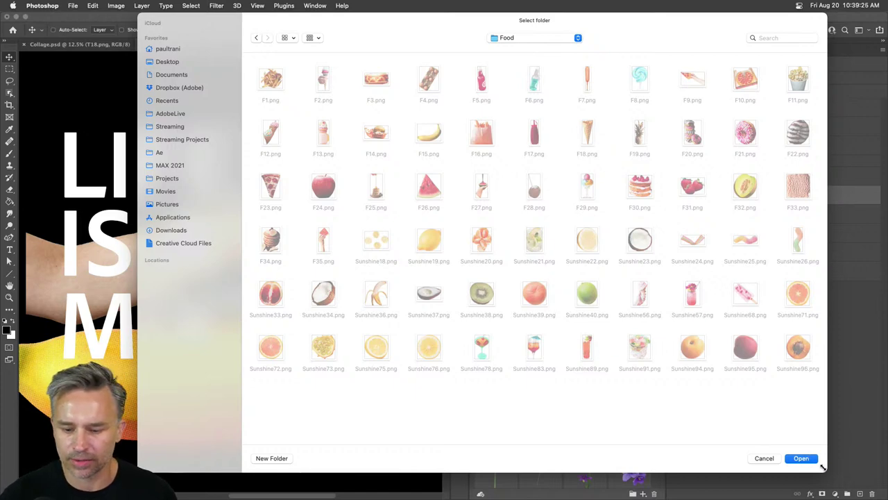
left_click_drag(823, 467, 756, 396)
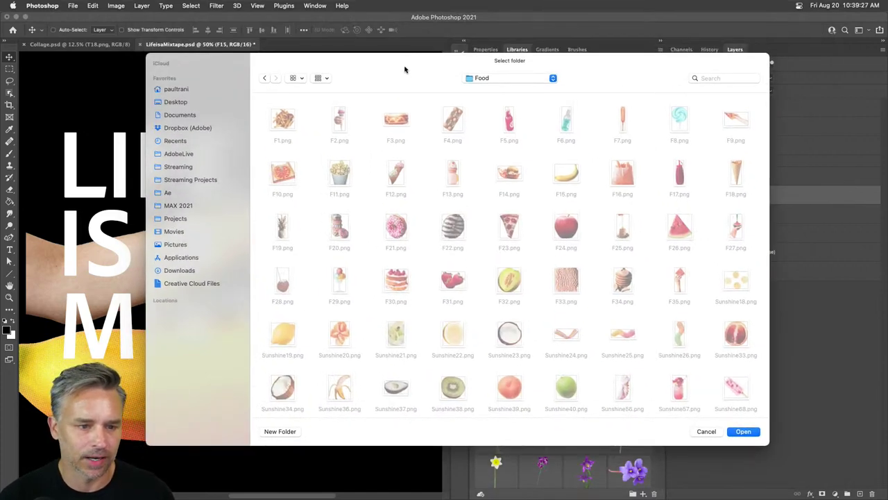
left_click(264, 78)
double_click(678, 119)
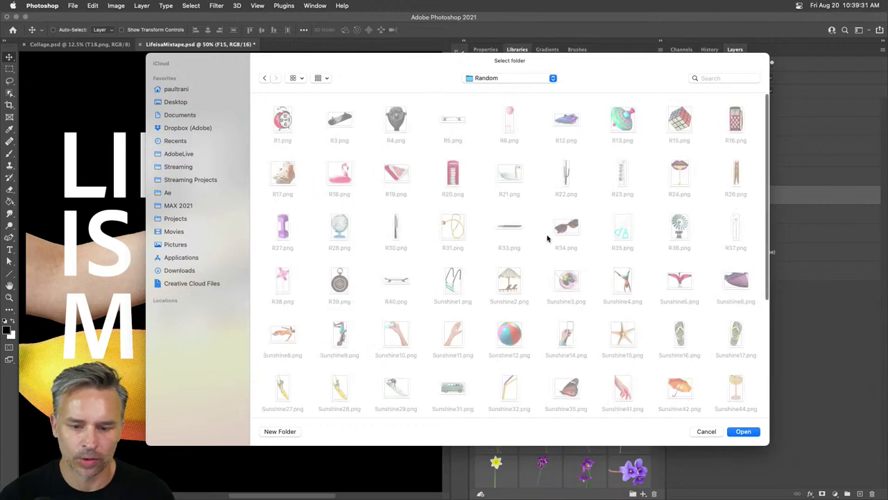
scroll(654, 287, "down", 5)
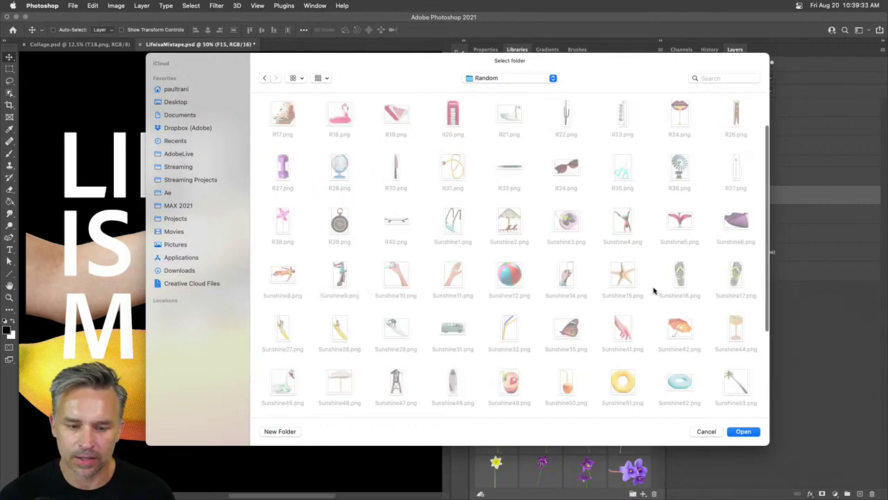
left_click(744, 433)
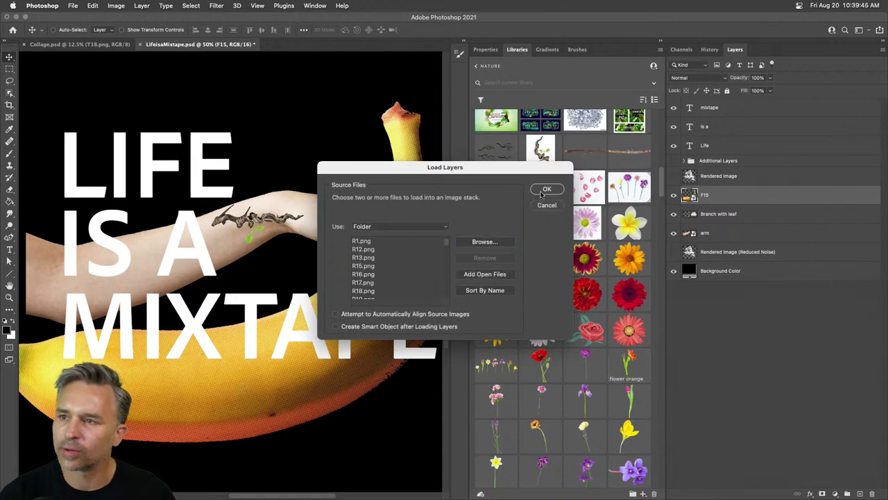
left_click(546, 189)
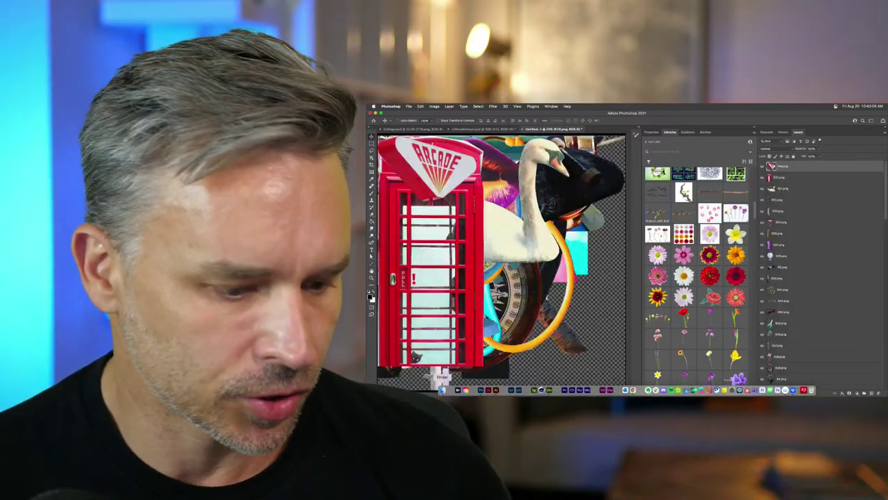
- Bring Finder's Food folder window forward and reposition it beside Photoshop
left_click(441, 390)
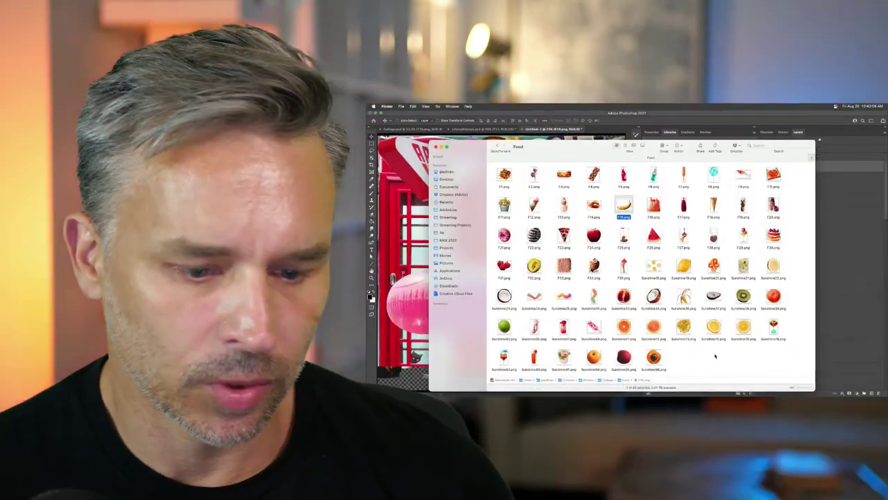
left_click(715, 356)
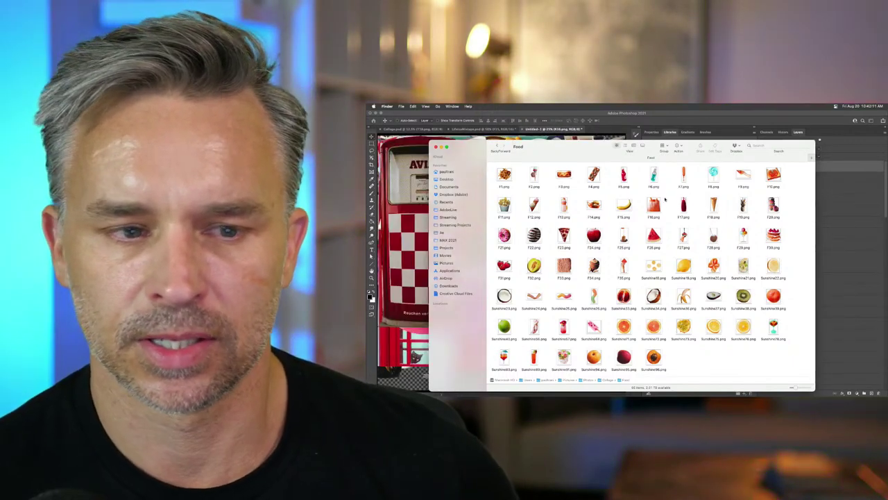
left_click_drag(569, 146, 506, 130)
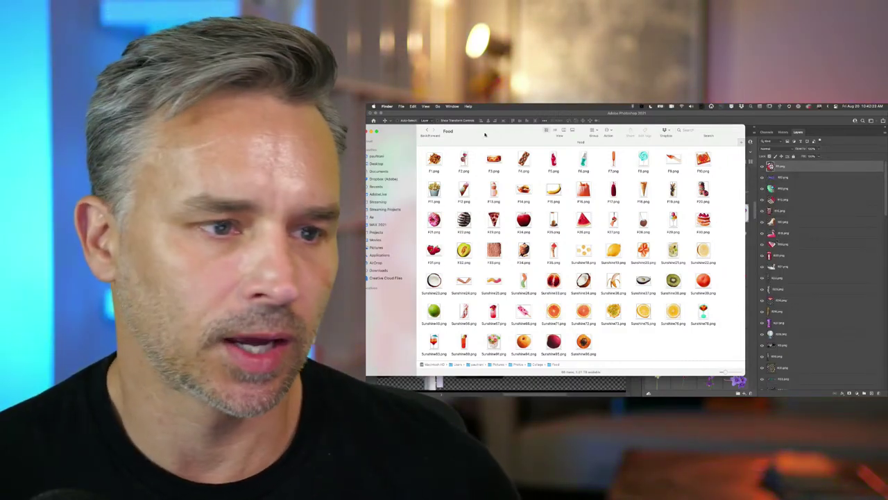
left_click_drag(555, 131, 579, 132)
- Reload stock.adobe.com in Chrome and open the Free photos collection
left_click(633, 390)
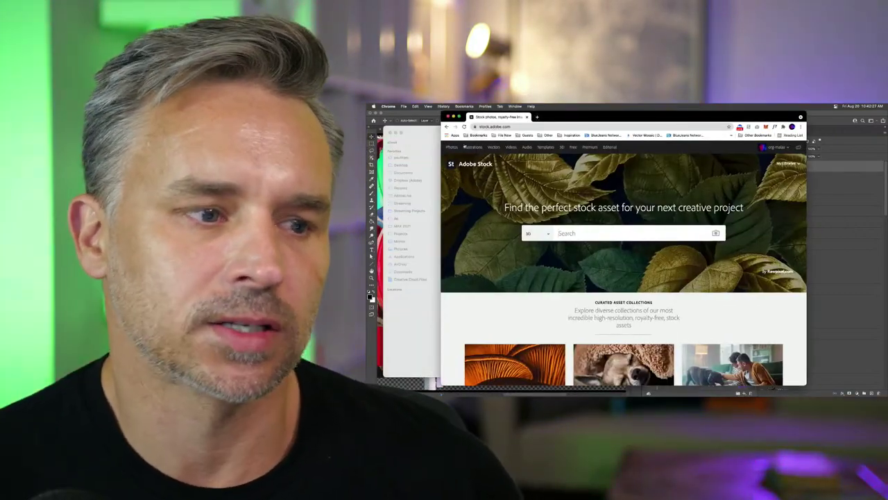
left_click(519, 128)
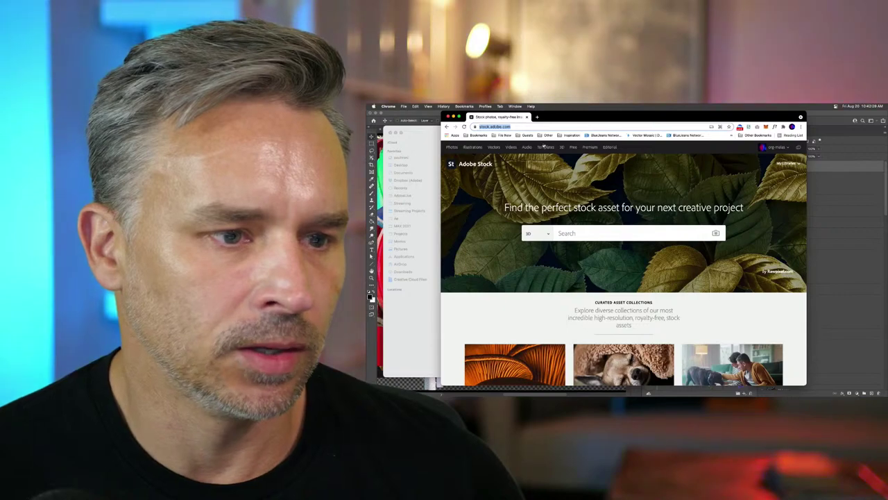
key("Return")
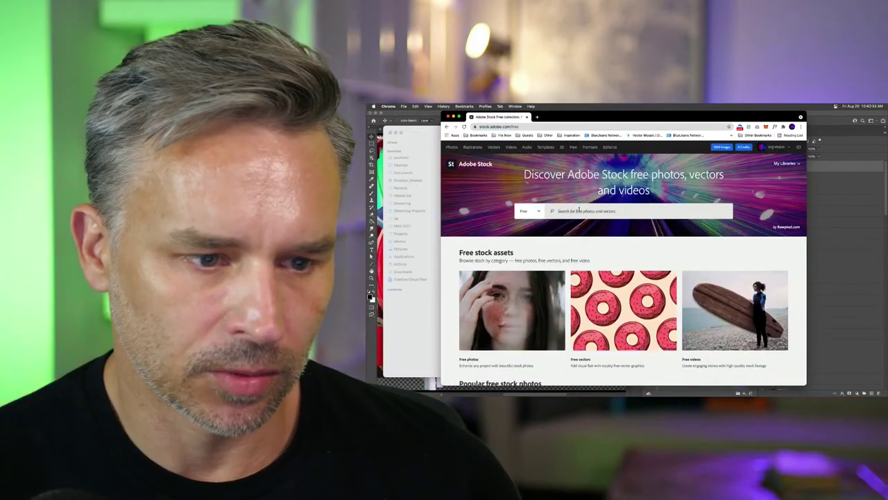
left_click(494, 321)
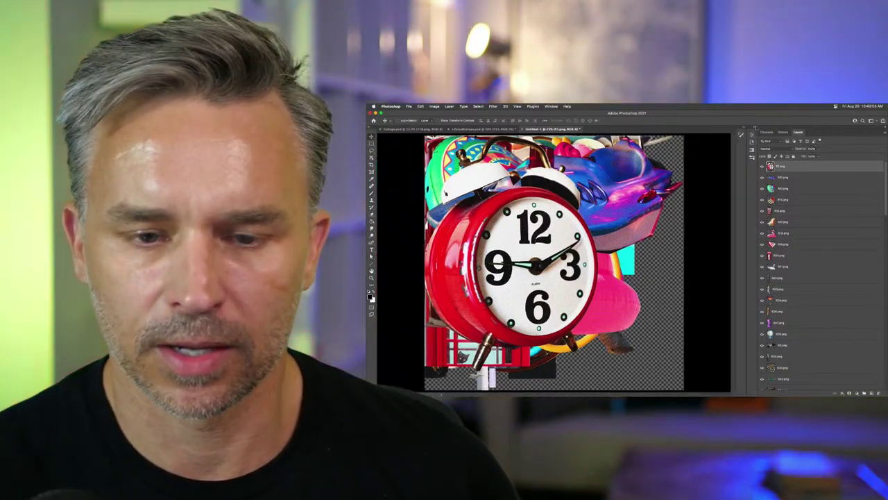
- Search the Libraries for a flower and place the tulip graphic onto the collage
left_click(754, 140)
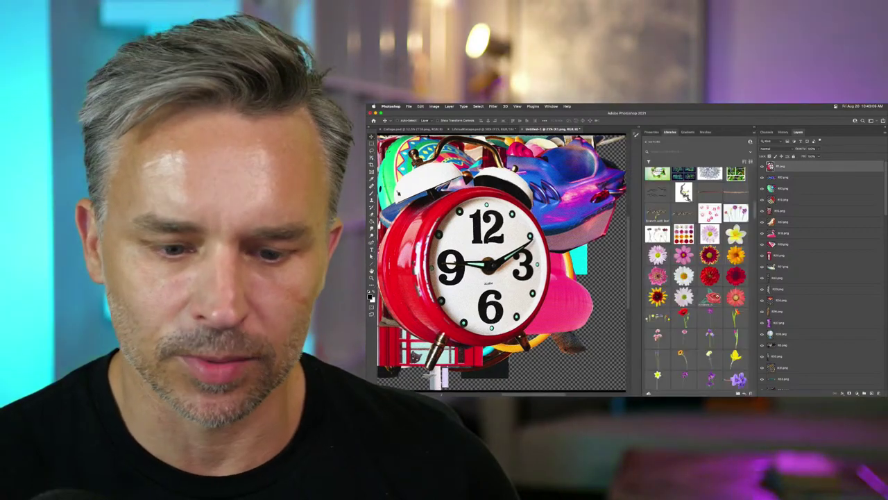
scroll(719, 306, "down", 10)
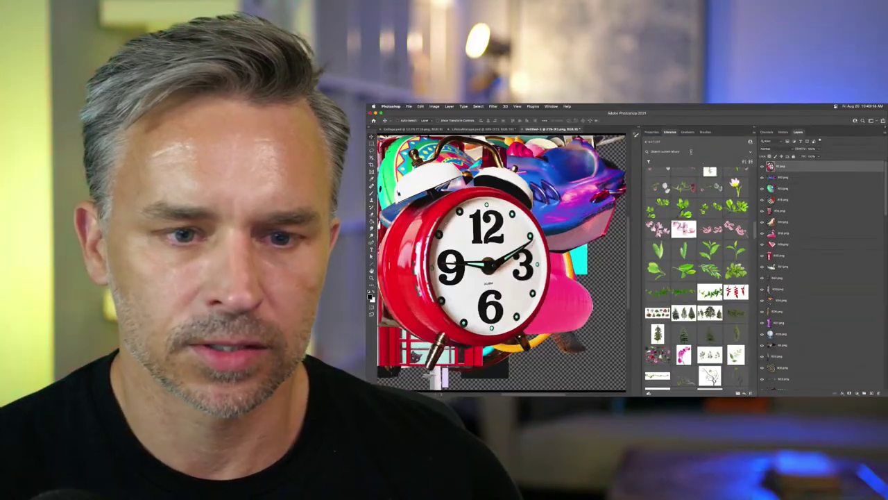
left_click(690, 151)
type("sky")
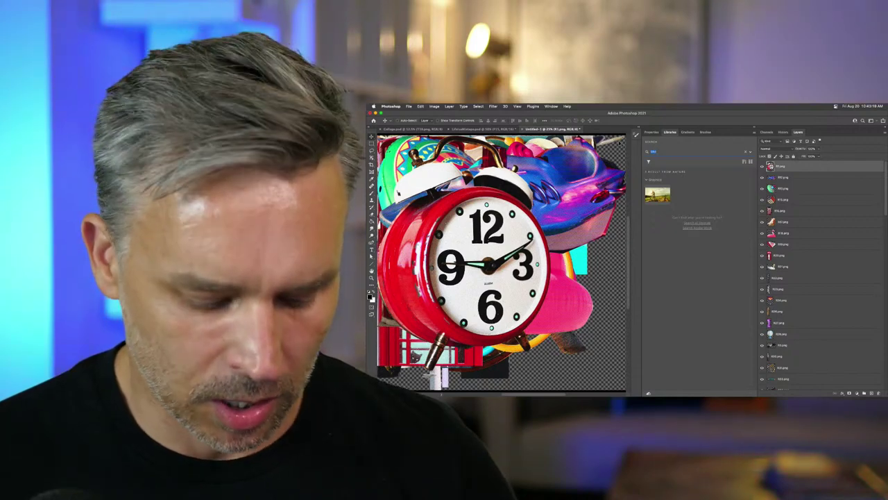
type("sea")
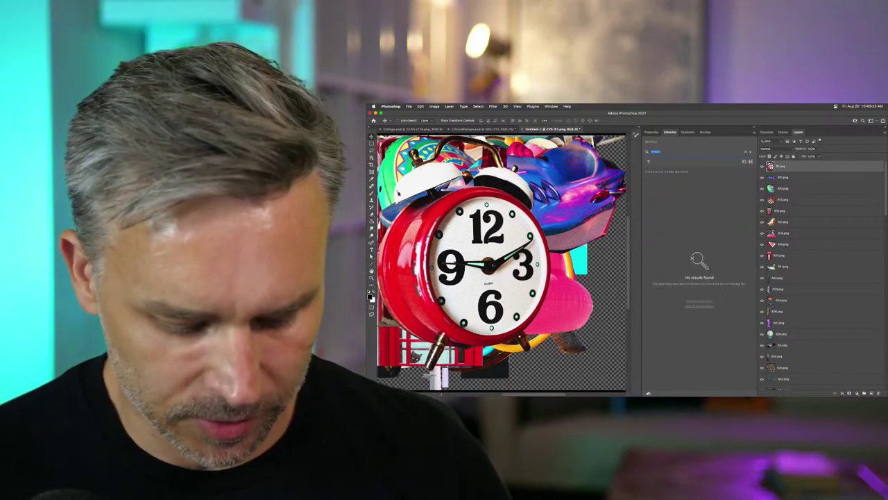
type("flower")
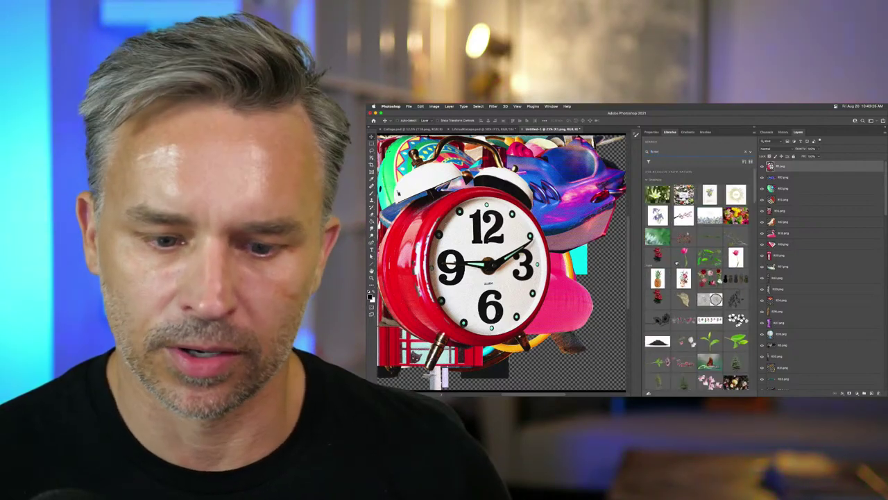
left_click_drag(684, 258, 515, 217)
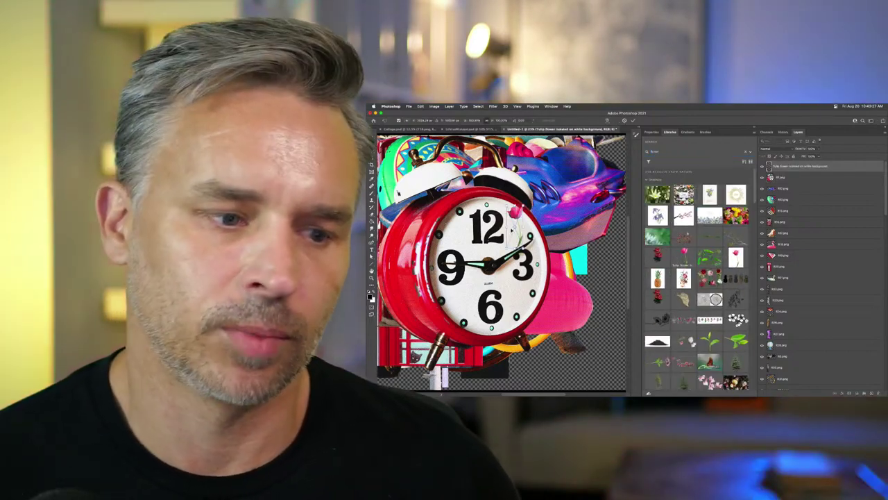
key("Return")
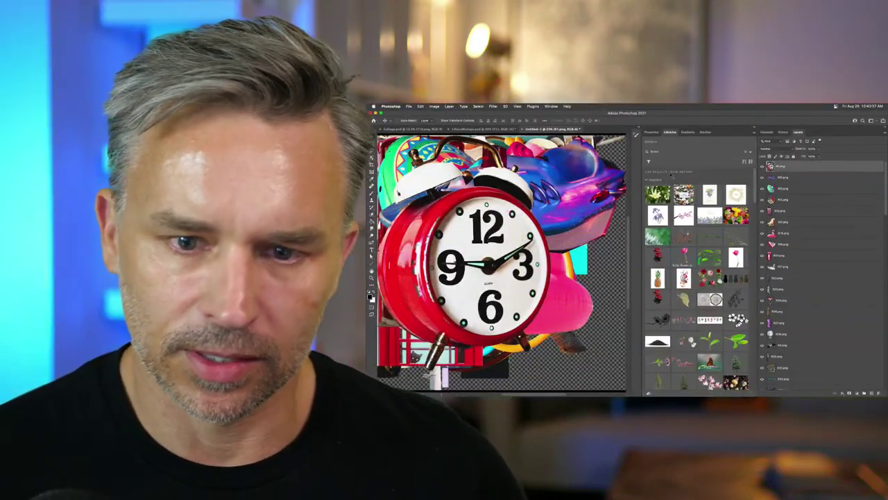
key("super+minus")
key("super+minus")
key("super+minus")
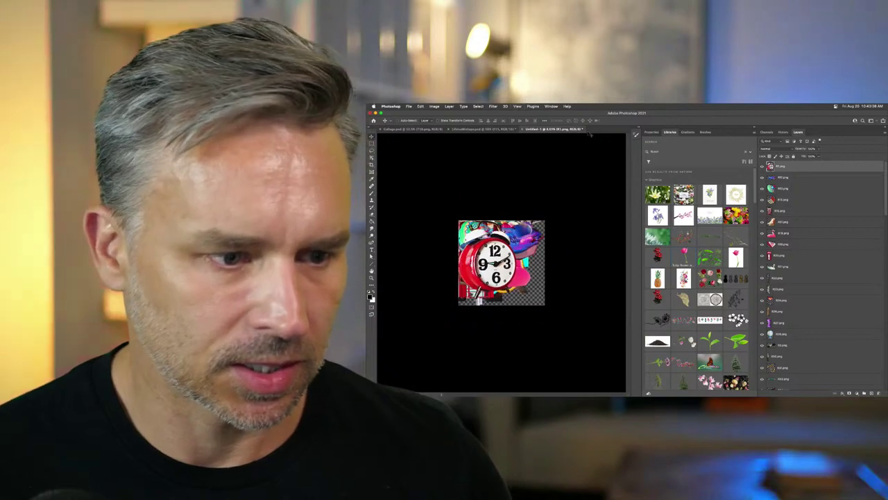
- Select all collage layers and scale them down to a small cluster
scroll(775, 390, "down", 10)
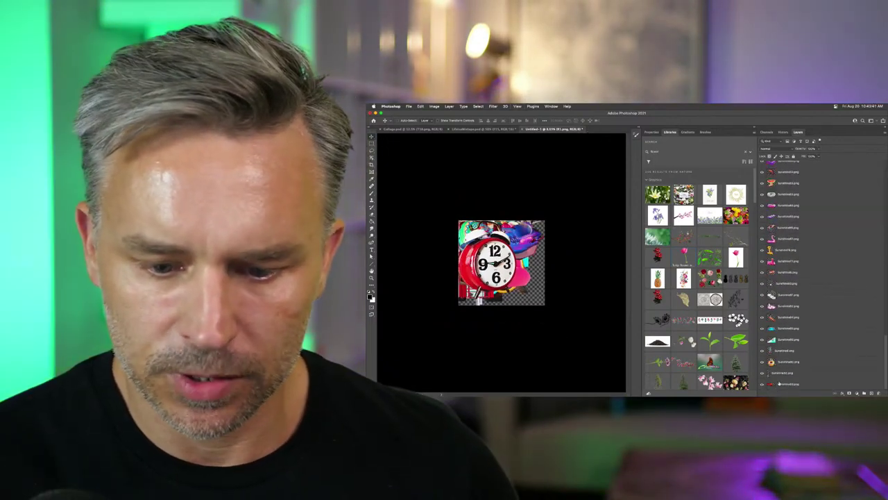
left_click(779, 383, "shift")
key("super+t")
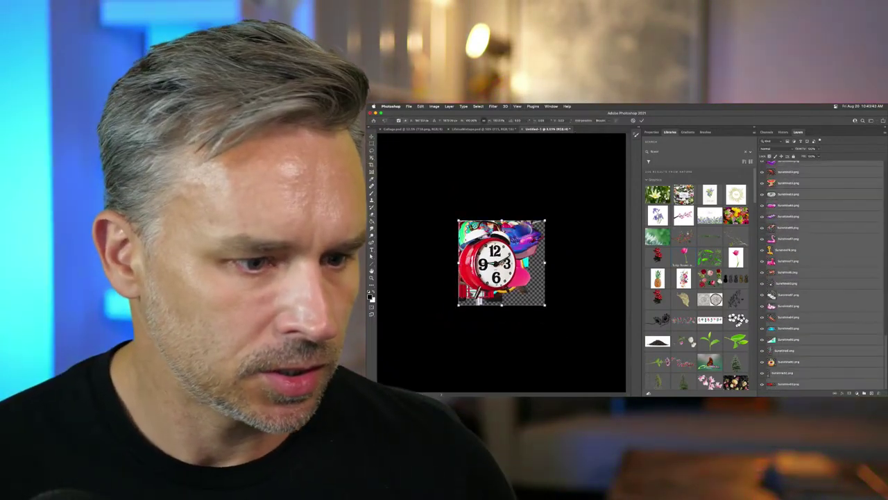
left_click_drag(458, 221, 501, 260)
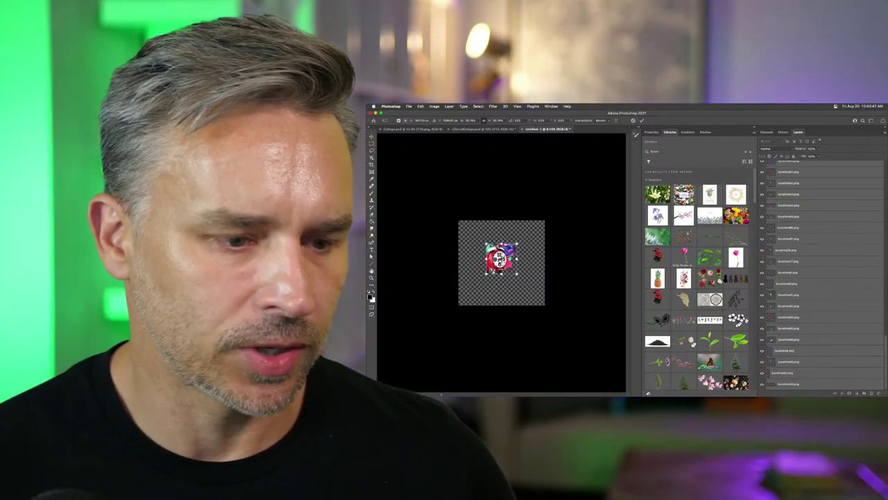
key("Return")
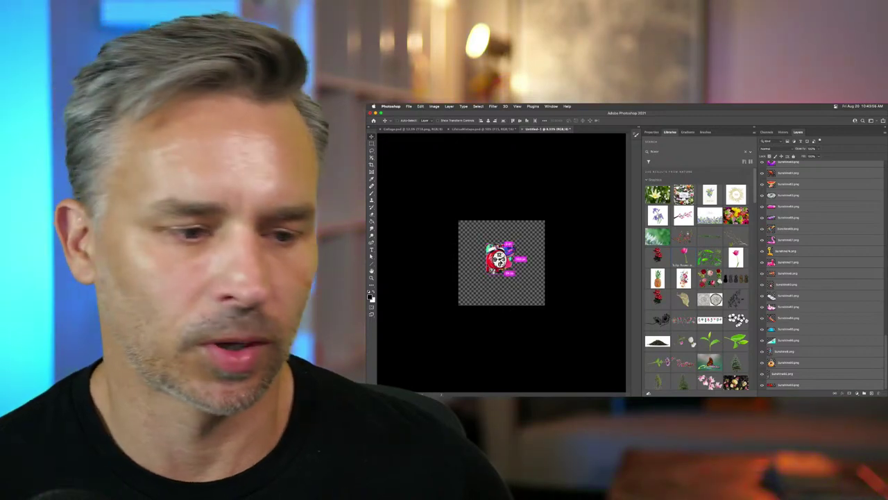
key("super+plus")
key("super+plus")
key("super+plus")
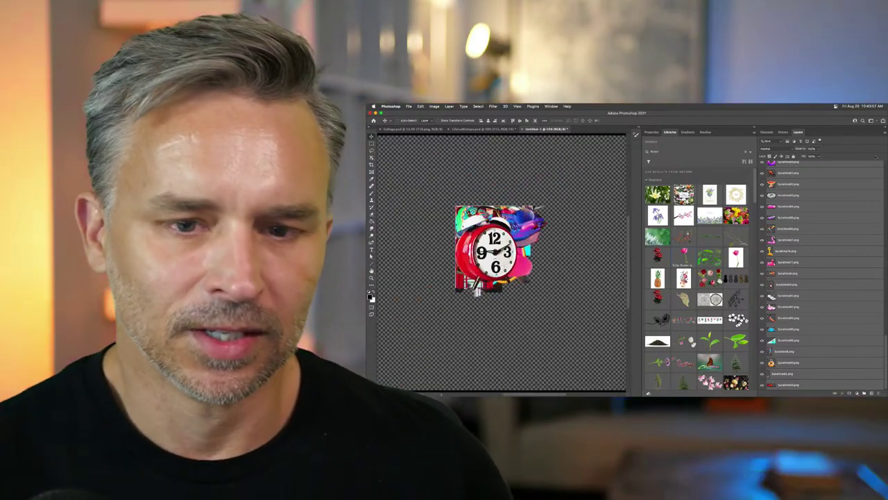
- Collapse the Libraries panel and switch to the LifeIsAMixtape.psd cover
left_click(805, 175)
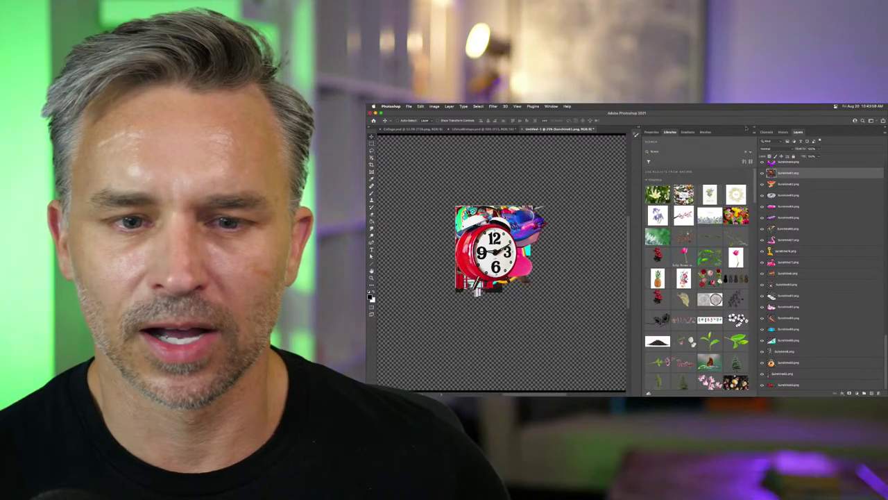
left_click(754, 130)
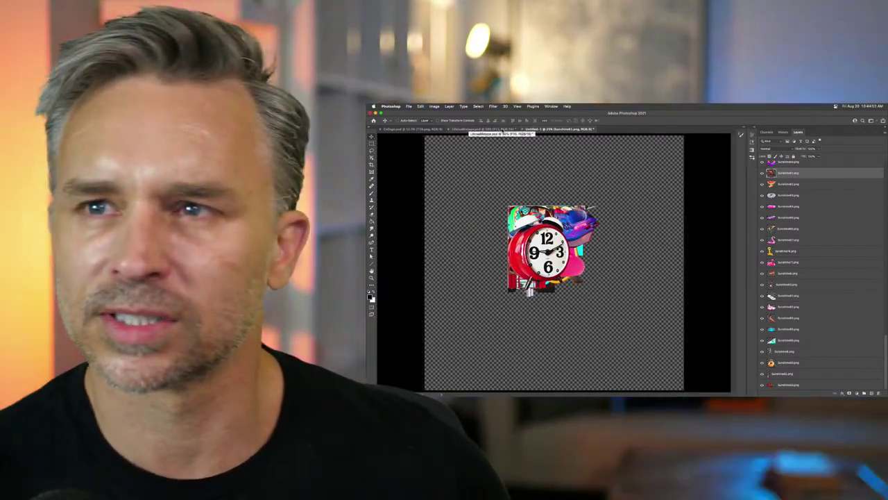
left_click(486, 129)
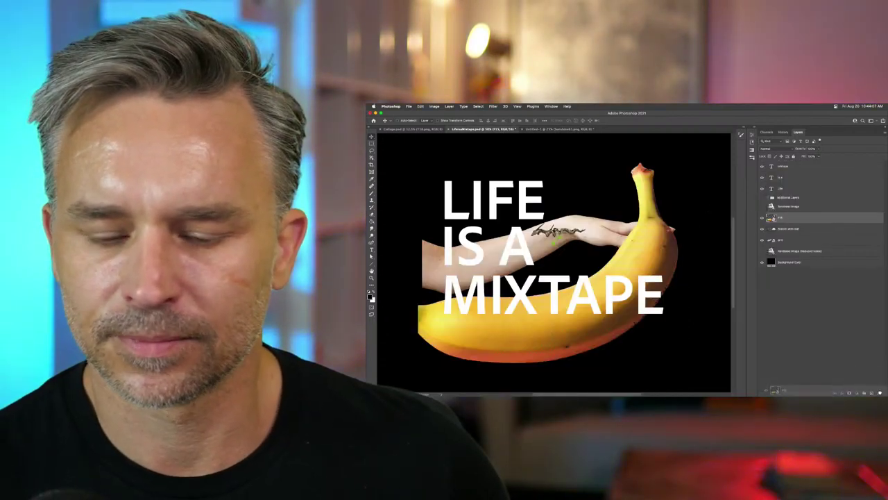
- Shrink the banana and place it beside the hand
key("super+t")
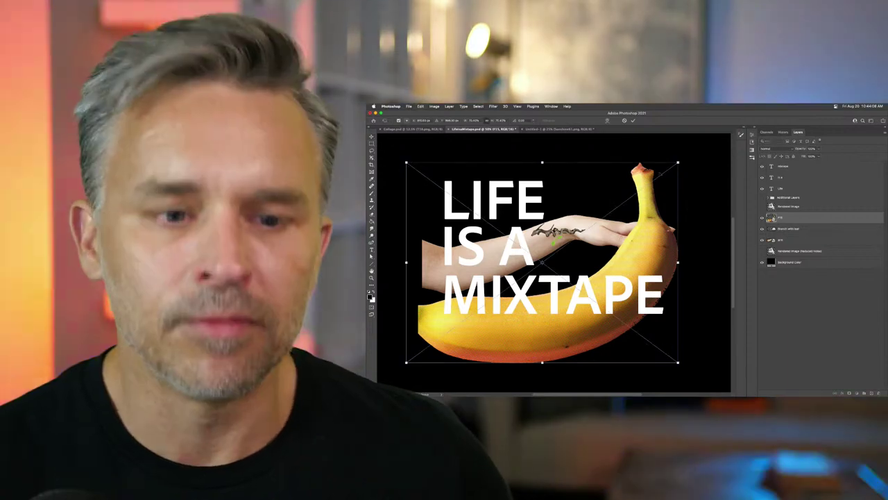
left_click_drag(678, 162, 629, 262)
key("Return")
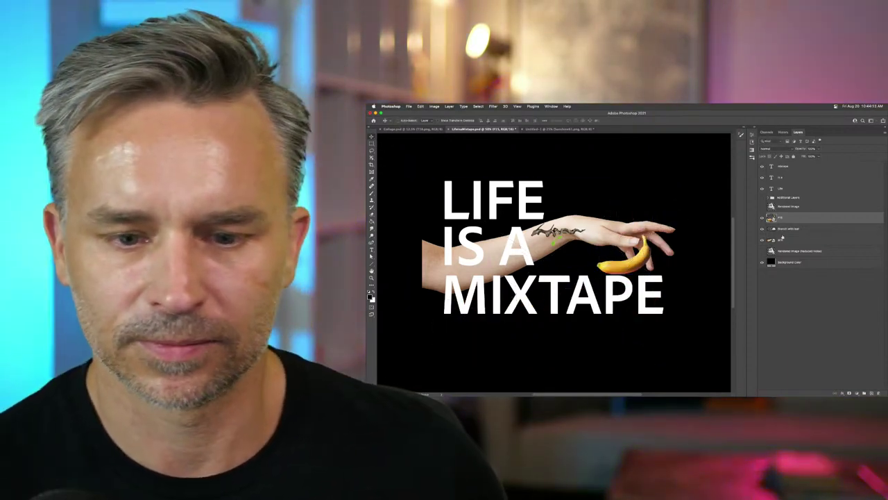
- Delete the arm layer from the cover and switch to the Collage document
left_click(782, 240)
left_click(879, 393)
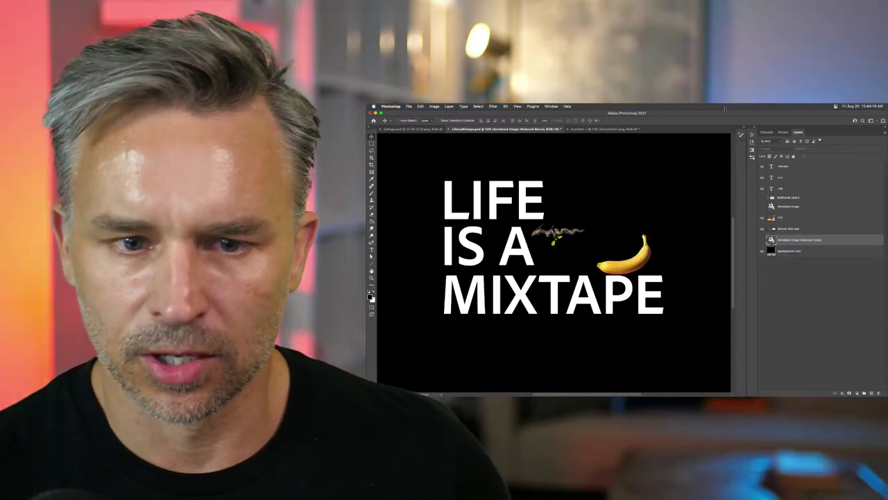
left_click(752, 140)
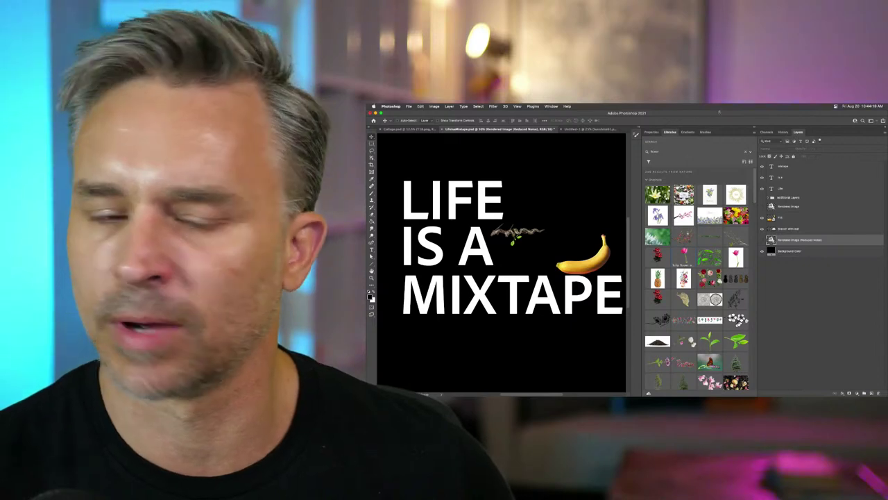
left_click(754, 130)
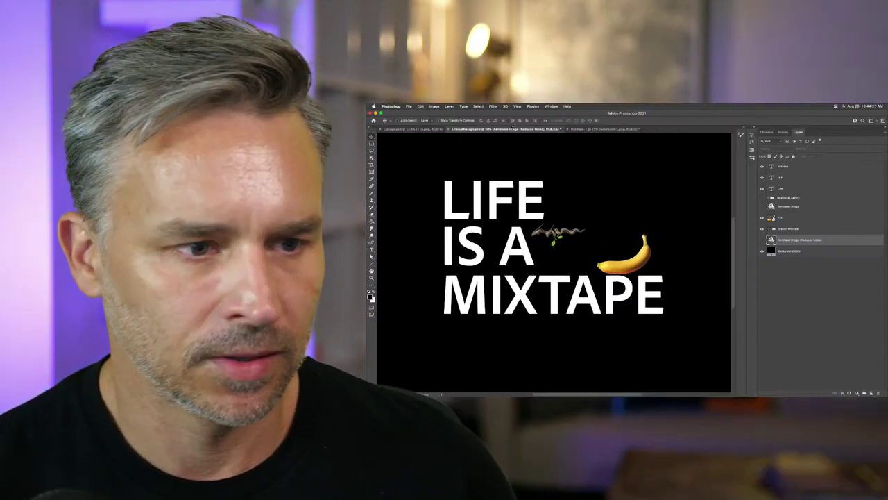
left_click(397, 130)
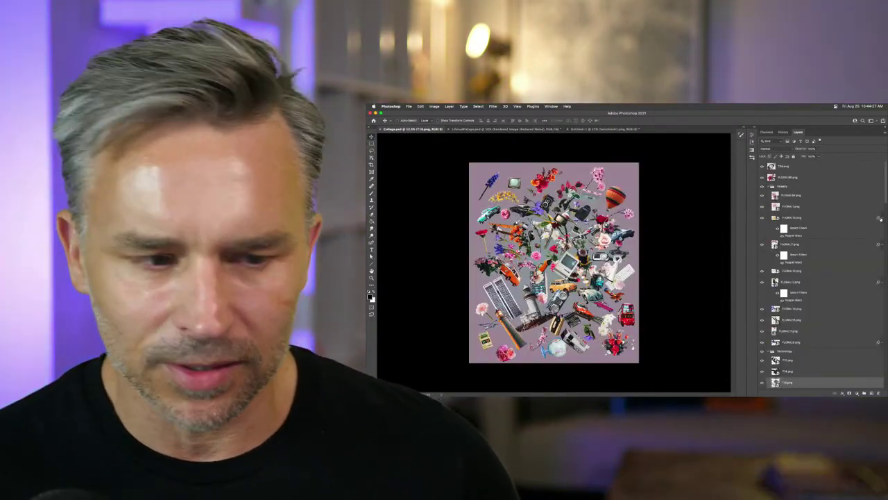
- Zoom into the Untitled-1 object pile and turn on Auto-Select for the Move tool
key("super+equal")
key("super+equal")
key("super+equal")
key("super+equal")
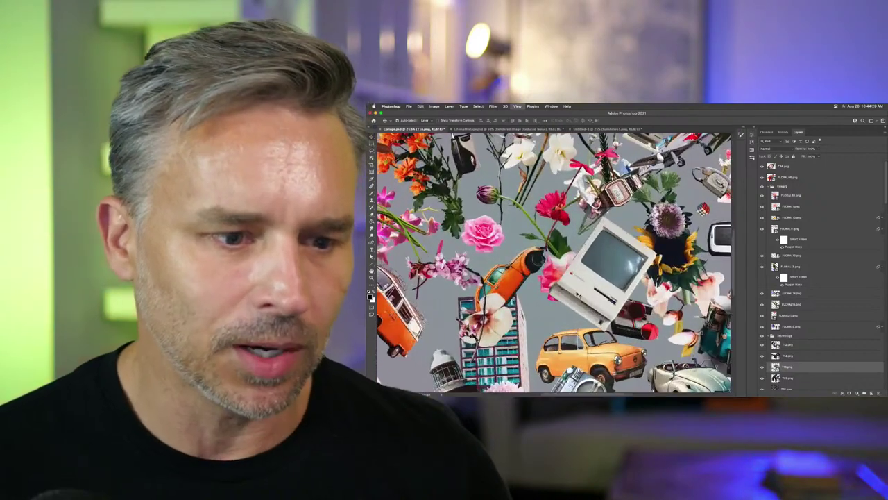
left_click(596, 129)
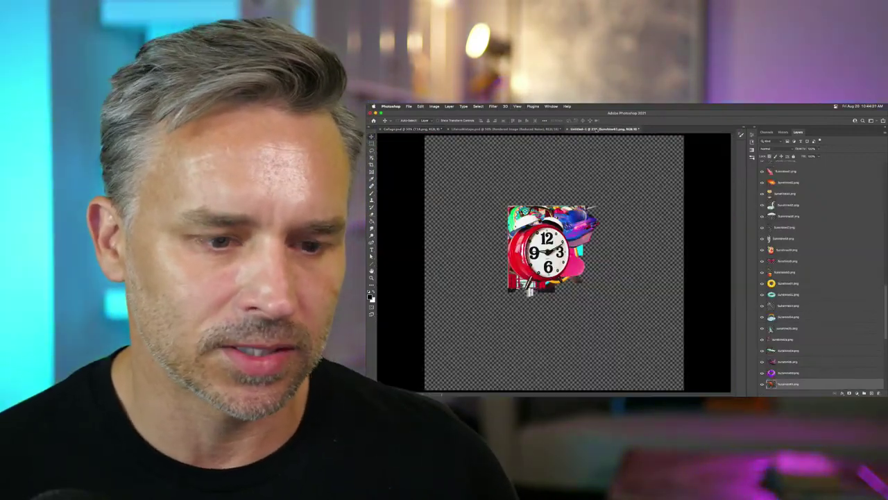
key("super+equal")
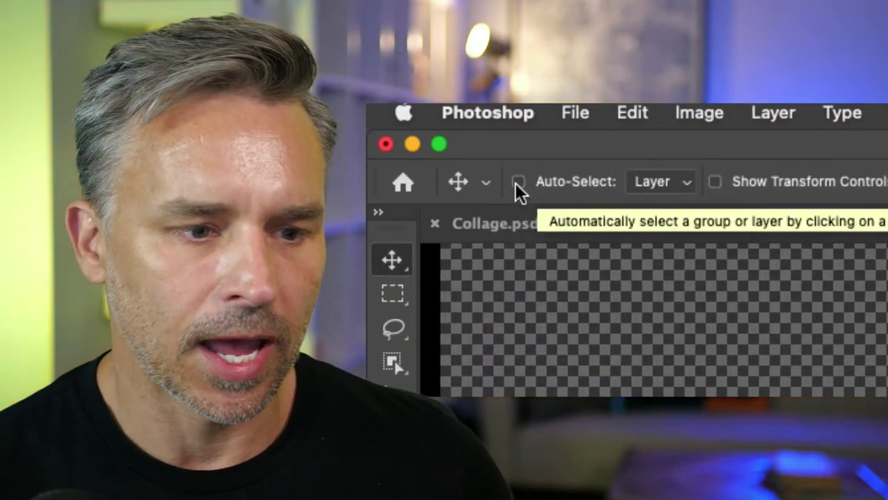
left_click(517, 182)
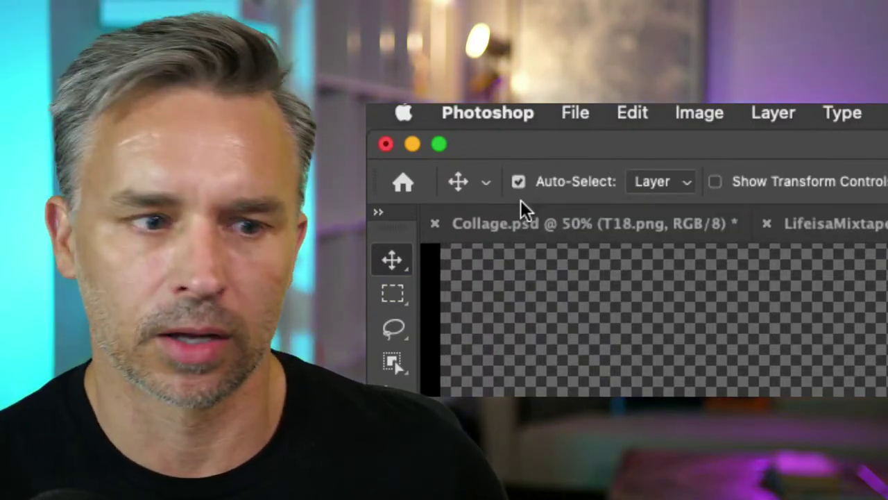
left_click(518, 182)
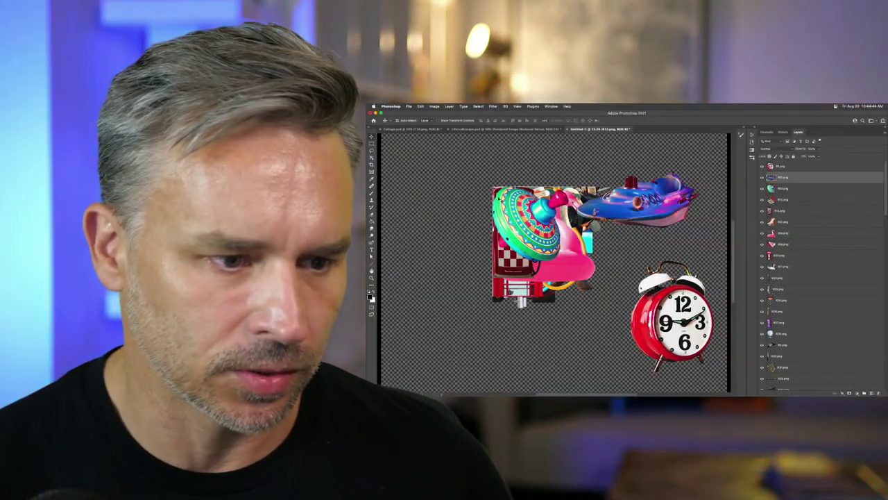
- Drag the spinning top, gas pump, jet ski, flamingo float, phone booth and dark stand out of the pile
left_click_drag(532, 221, 430, 295)
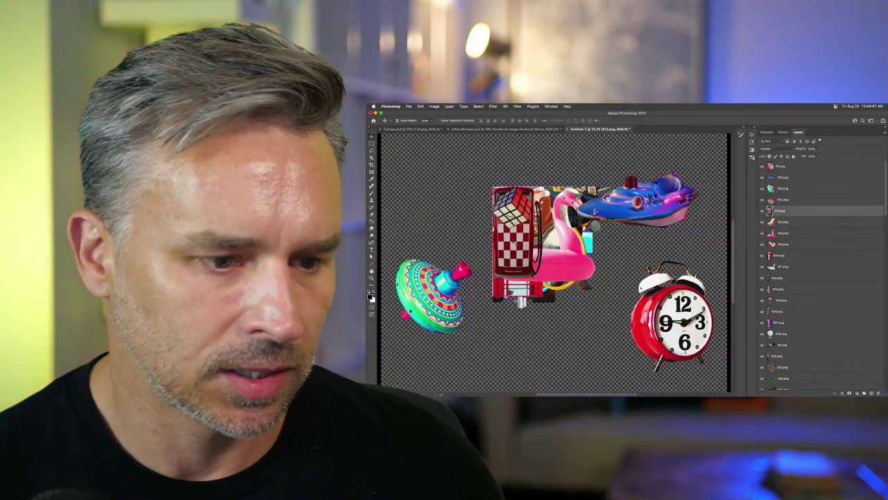
left_click_drag(520, 249, 572, 347)
left_click_drag(637, 201, 672, 151)
left_click_drag(587, 247, 491, 385)
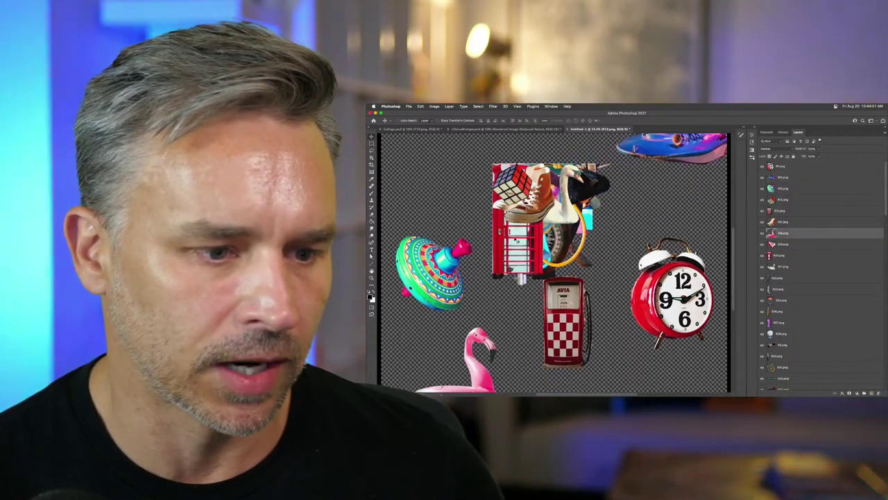
left_click_drag(517, 246, 437, 205)
left_click(590, 284)
left_click_drag(589, 284, 616, 301)
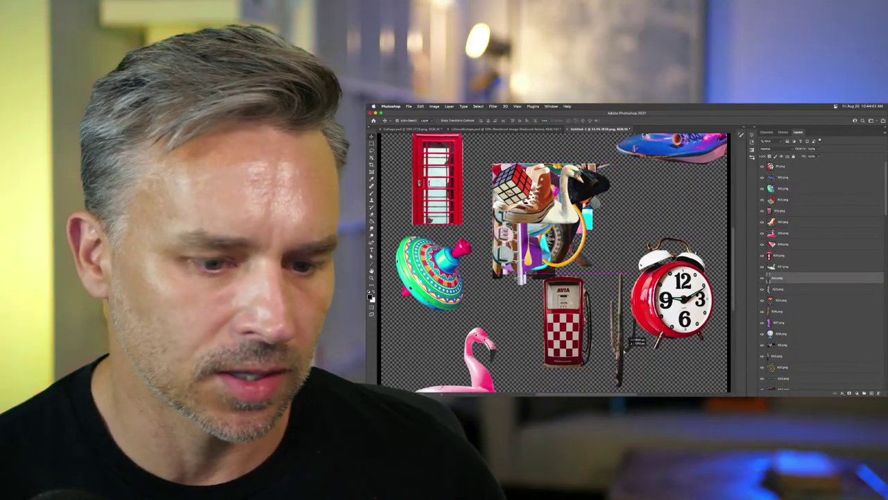
- Spread out the lips, sneaker, swan, globe, ship's wheel, camera, skateboard, Rubik's cube and easel; return to Collage.psd
left_click_drag(531, 260, 517, 295)
left_click_drag(528, 201, 679, 222)
left_click_drag(569, 198, 610, 294)
left_click_drag(590, 145, 650, 160)
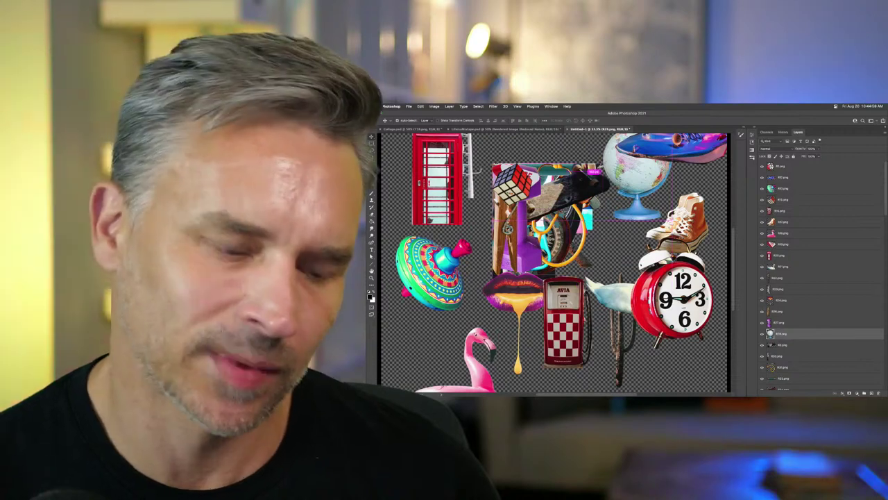
left_click_drag(516, 239, 466, 255)
left_click_drag(609, 258, 641, 270)
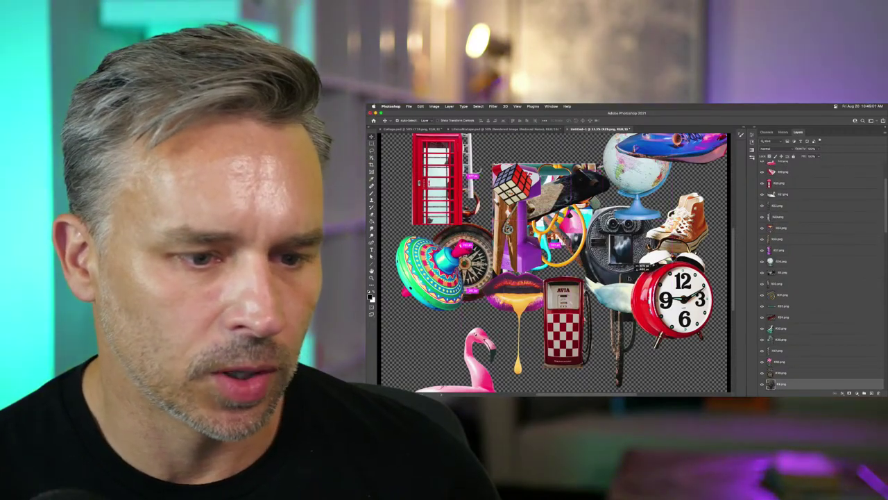
left_click_drag(575, 187, 573, 134)
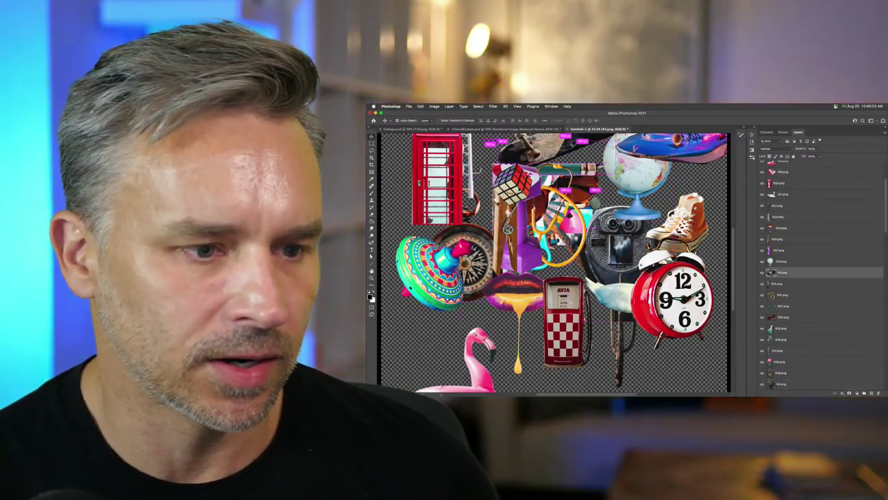
left_click_drag(517, 179, 612, 305)
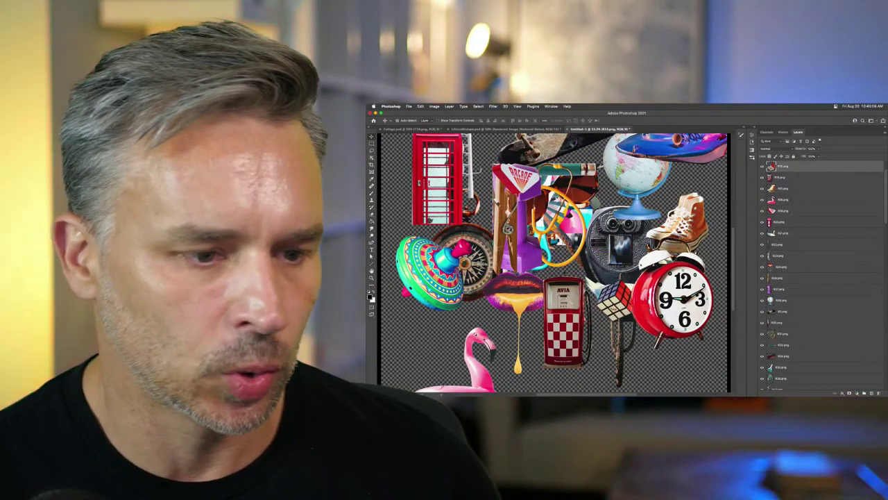
left_click_drag(508, 229, 565, 236)
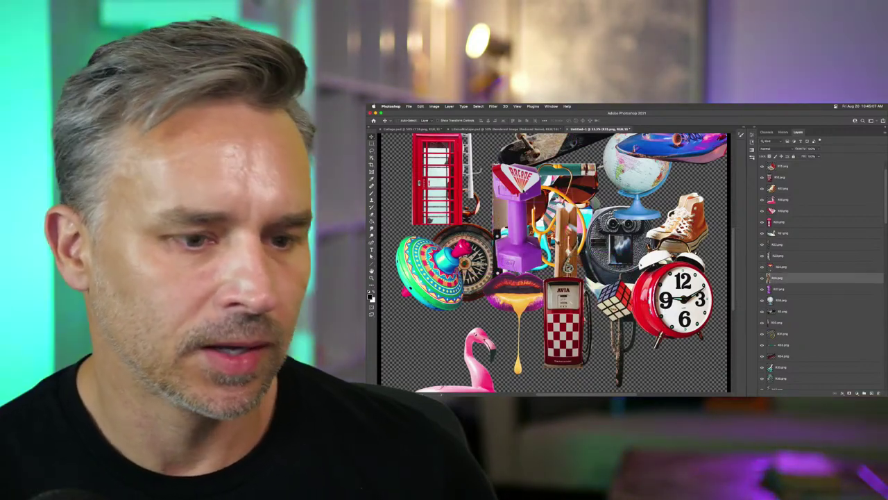
left_click(408, 129)
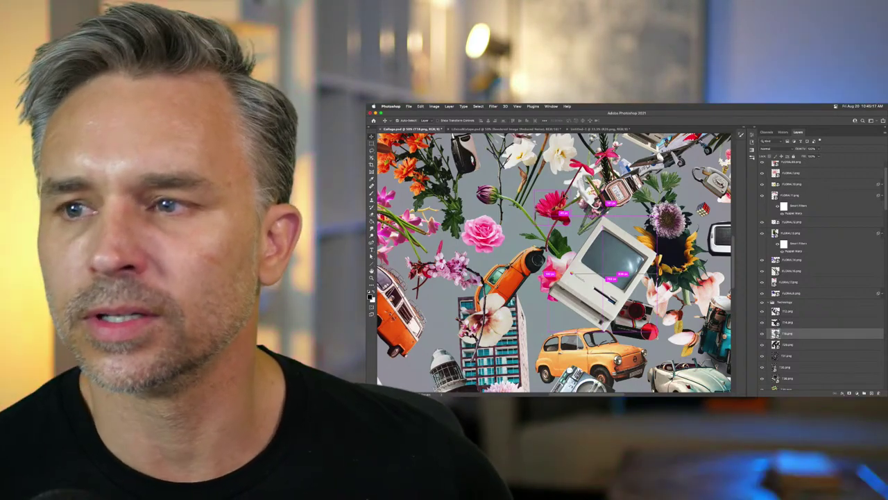
- Save the Untitled-1 object collage as Random.psd in Pictures > Photos > Collage > Random
scroll(553, 263, "down", 5)
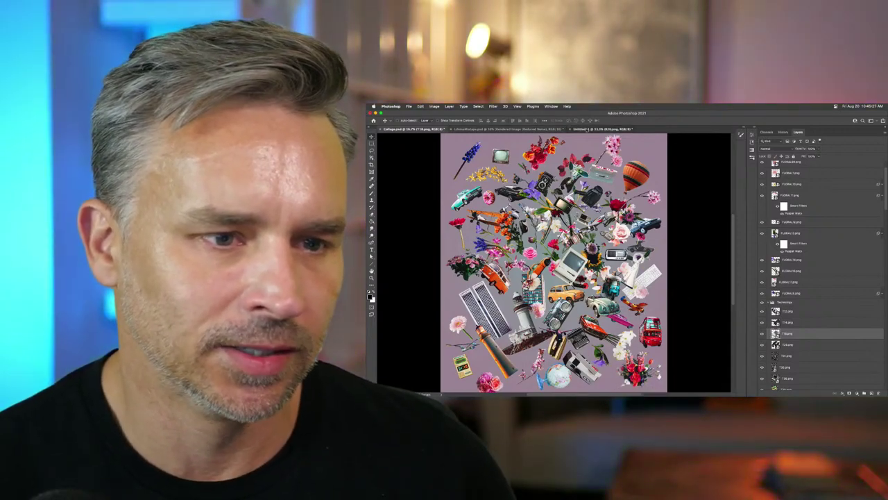
left_click(600, 129)
key("super+shift+s")
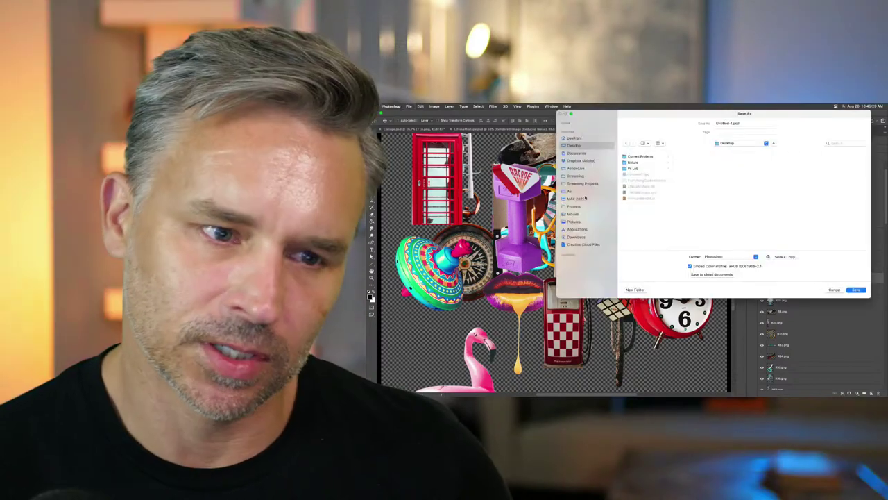
left_click_drag(628, 110, 545, 166)
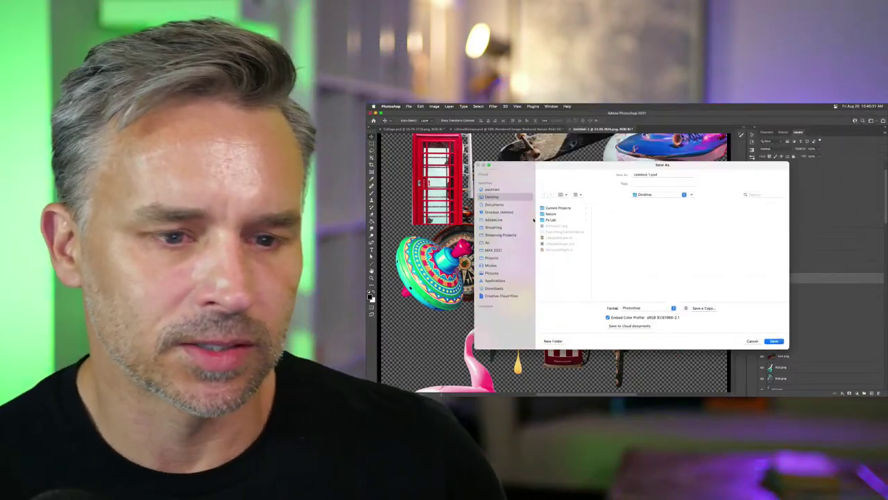
left_click(493, 280)
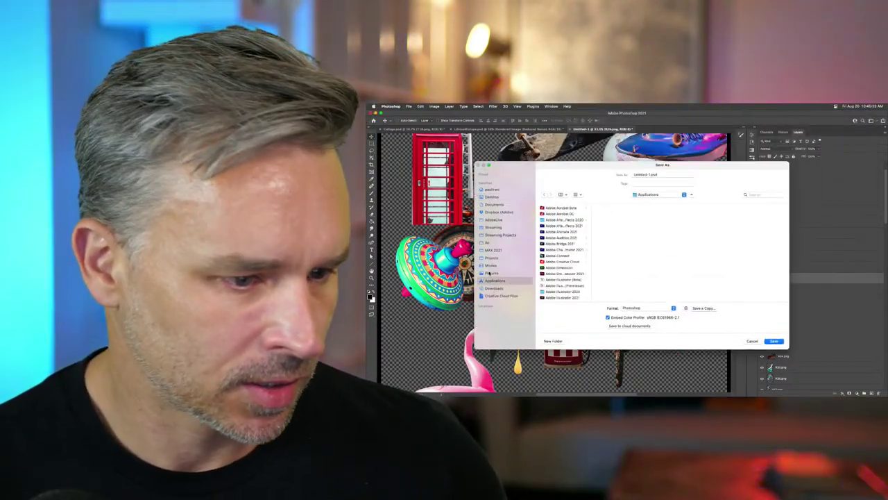
left_click(490, 272)
left_click(568, 231)
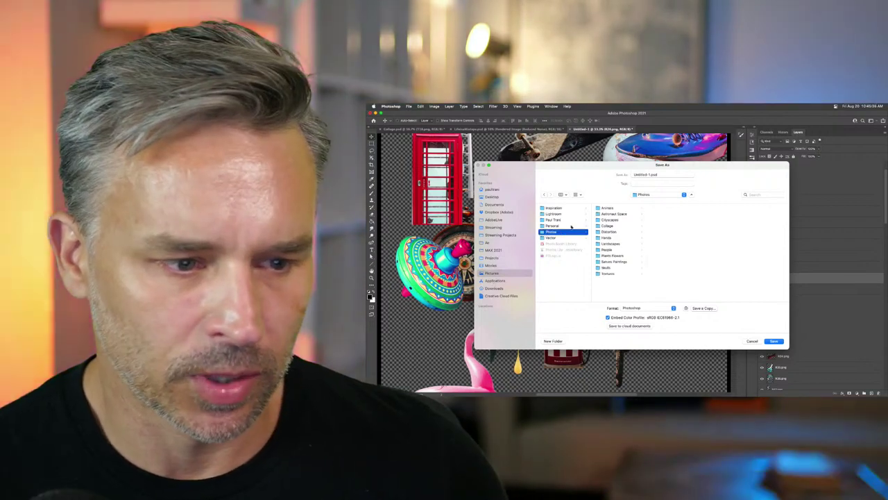
left_click(607, 226)
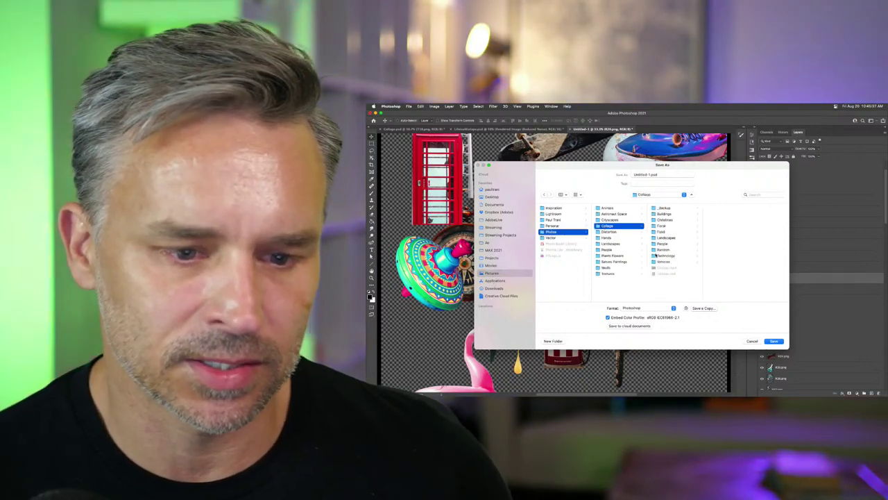
left_click(663, 249)
left_click(650, 174)
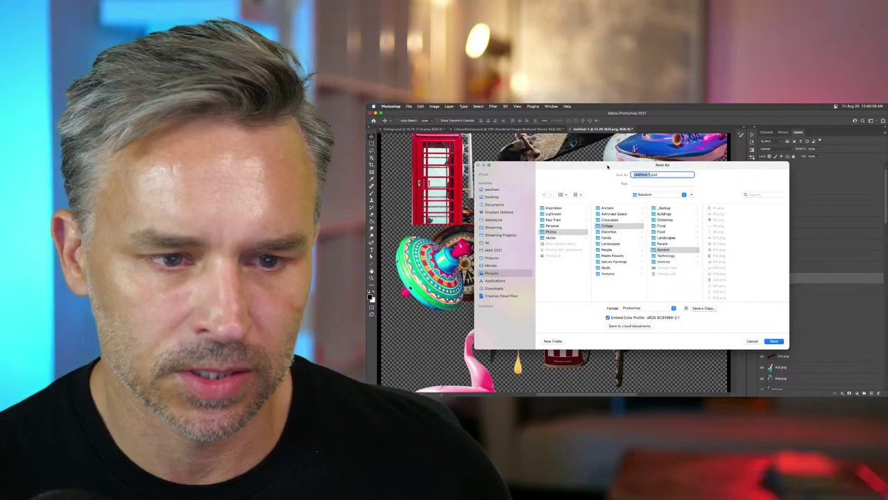
type("Random")
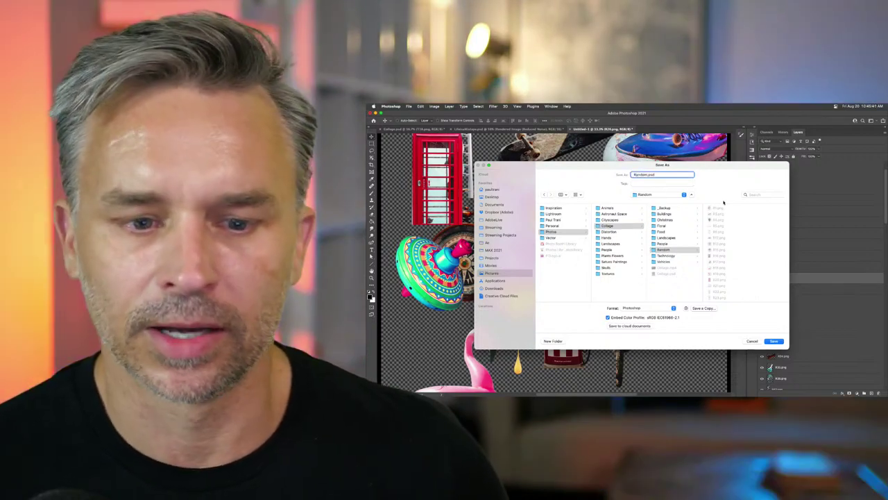
key("Return")
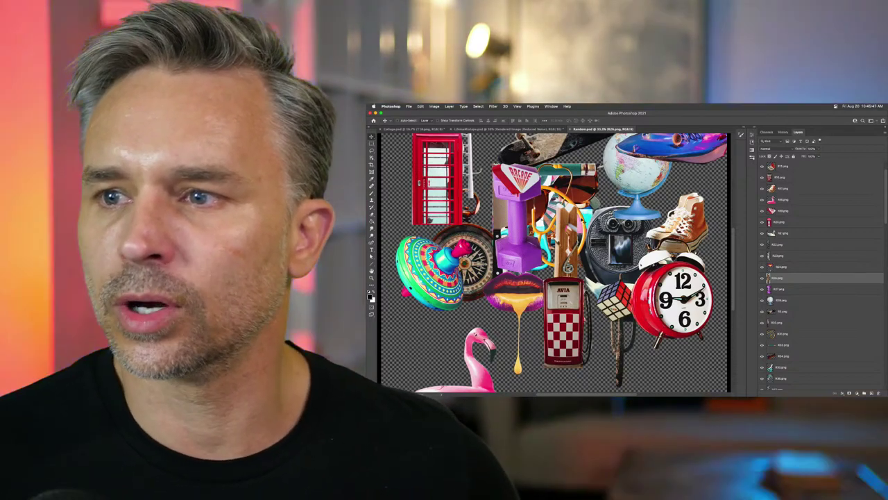
mouse_move(458, 390)
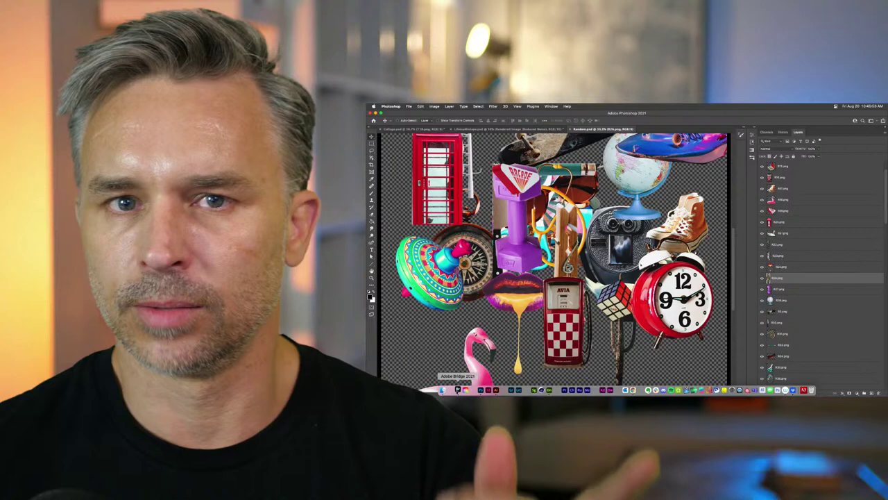
- Launch Adobe Bridge, dismiss What's New, and set a Finder window to column view
left_click(458, 390)
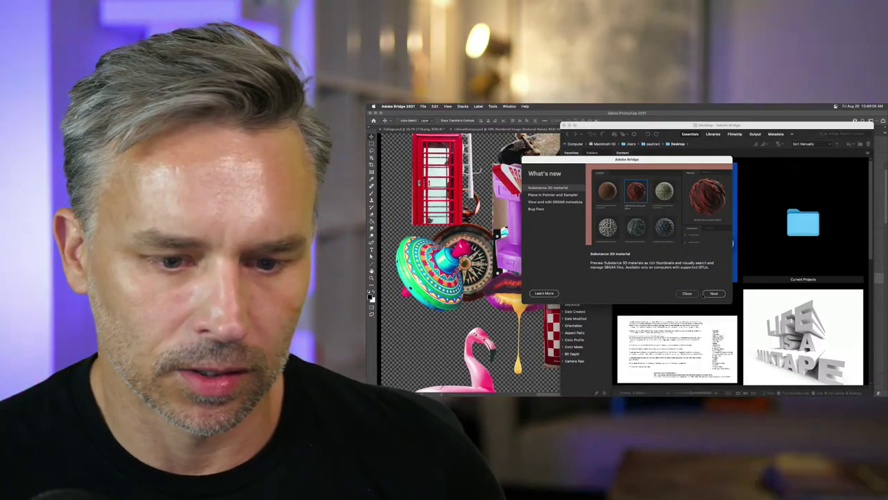
key("Escape")
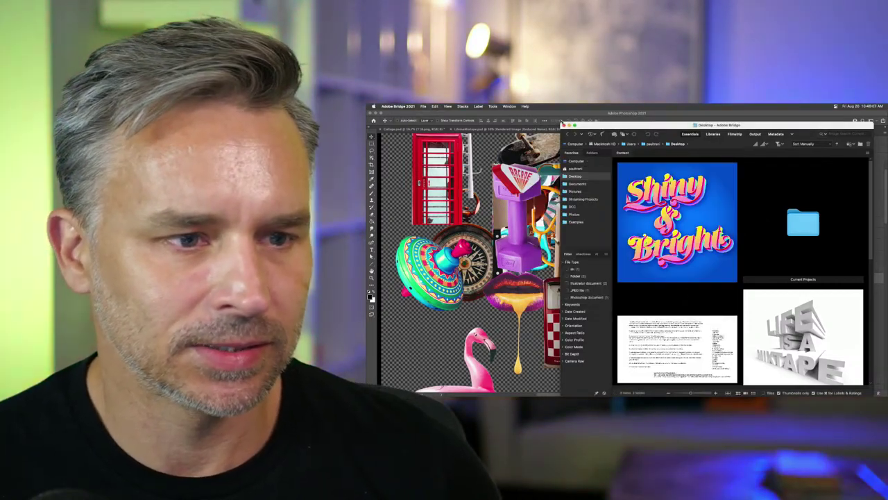
left_click(571, 125)
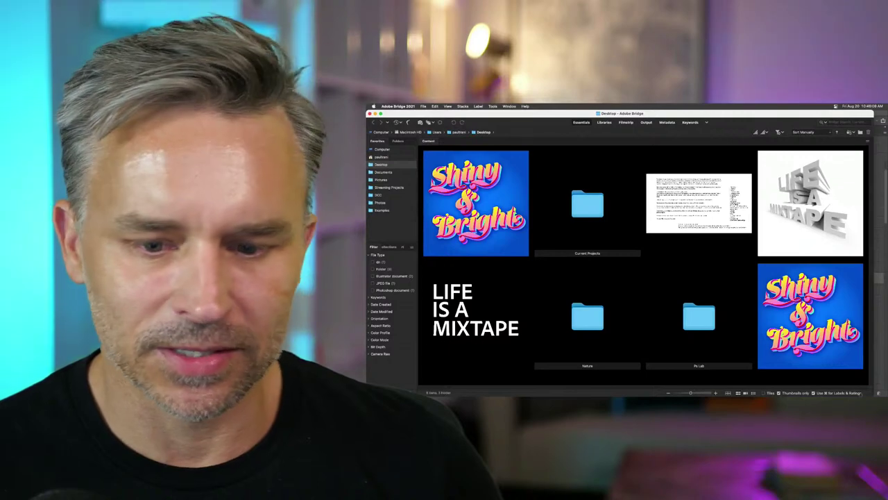
double_click(435, 113)
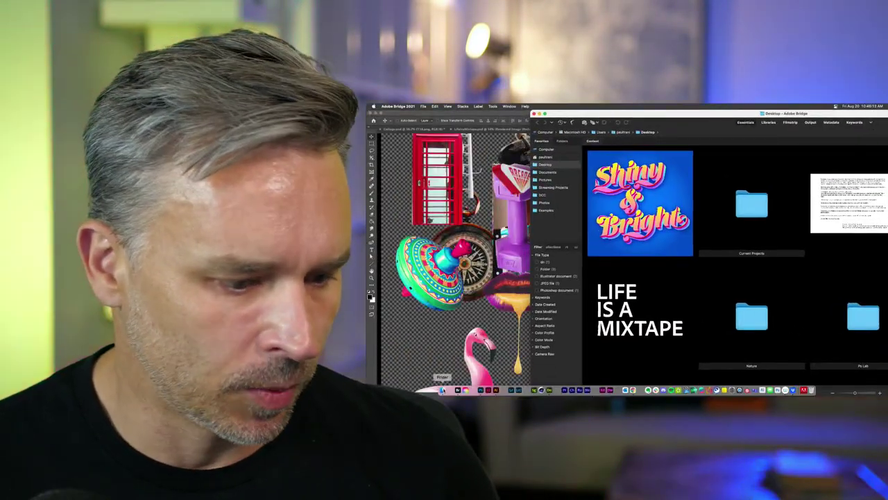
left_click(442, 390)
left_click_drag(504, 137, 516, 213)
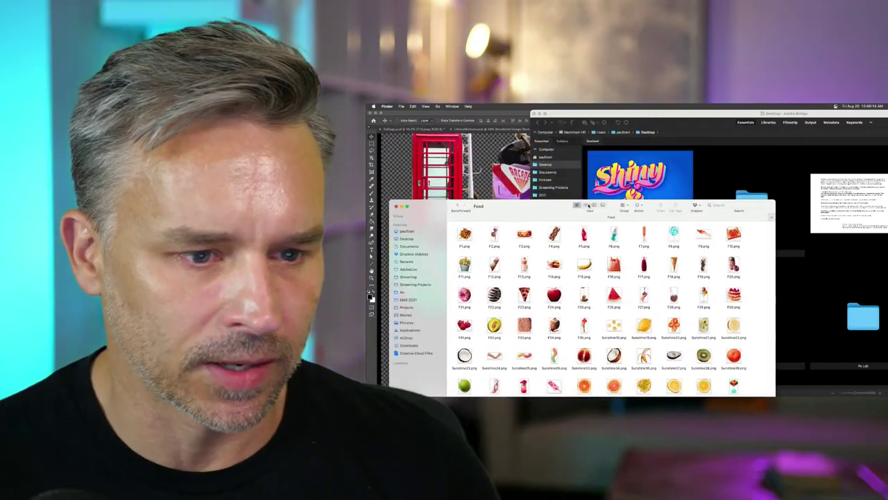
key("super+3")
- Open the Collage folder in a maximized Bridge window, briefly browsing its Christmas subfolder with smaller thumbnails
left_click(672, 124)
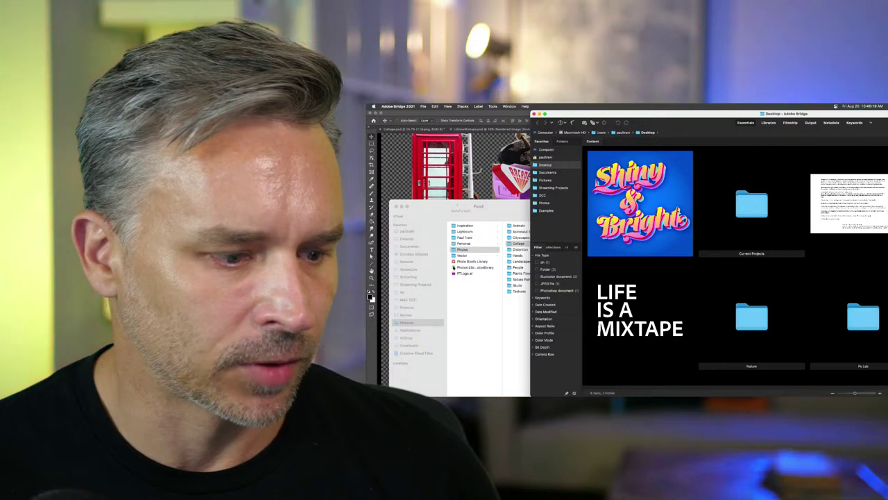
left_click(545, 219)
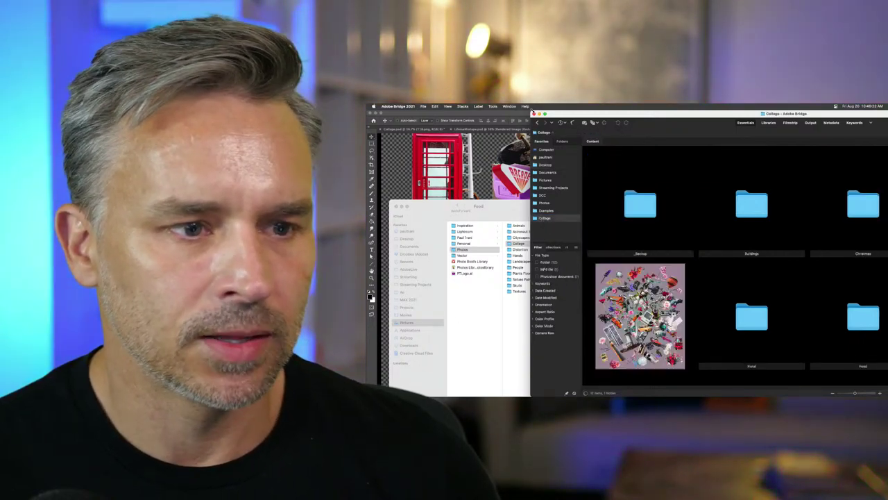
double_click(608, 115)
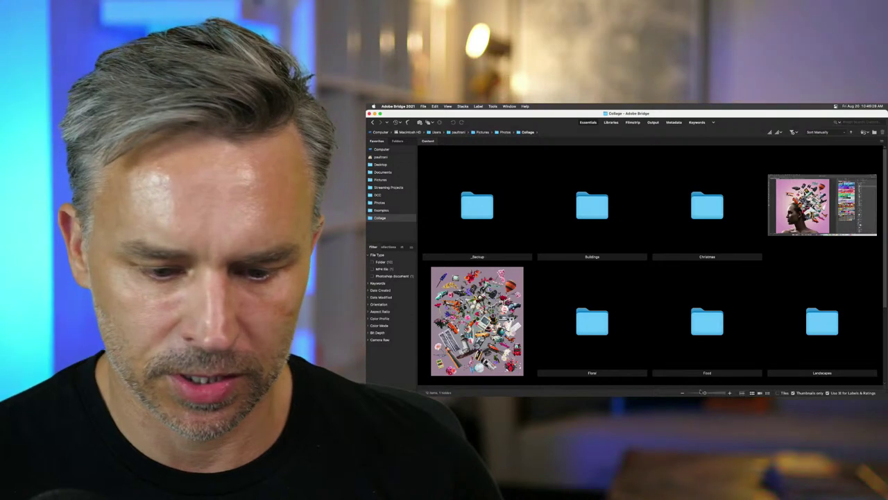
double_click(648, 191)
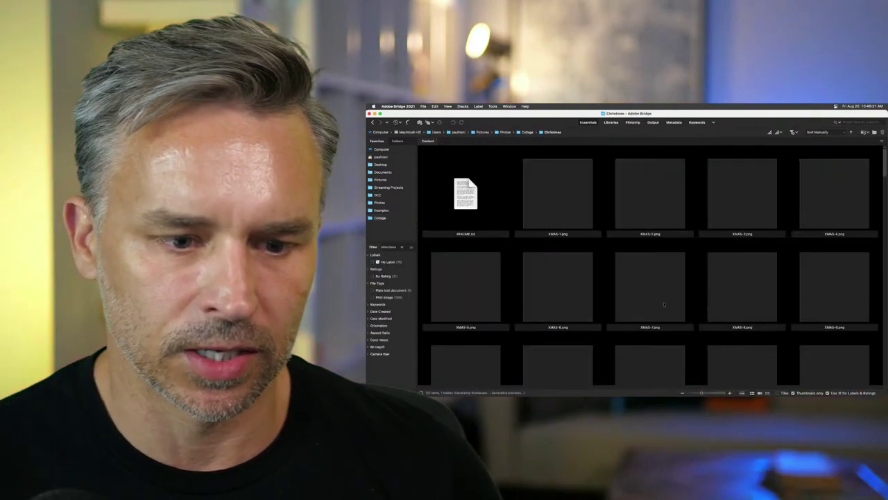
left_click_drag(701, 393, 696, 393)
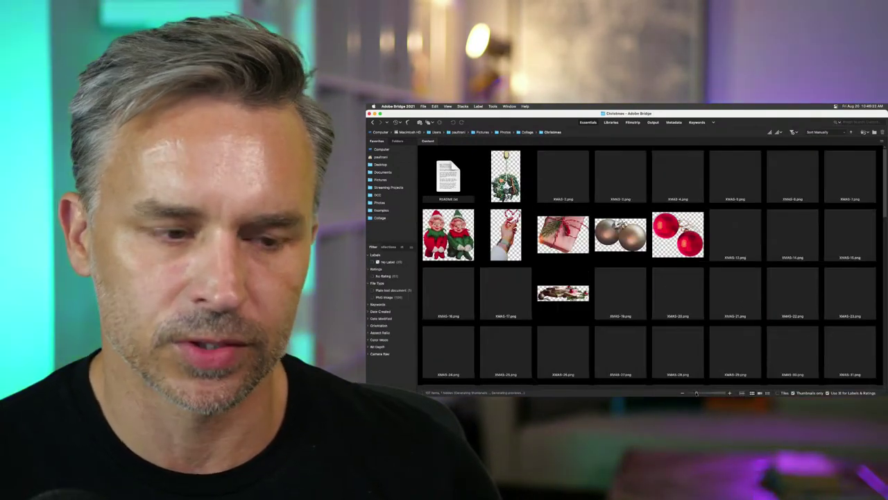
key("super+Up")
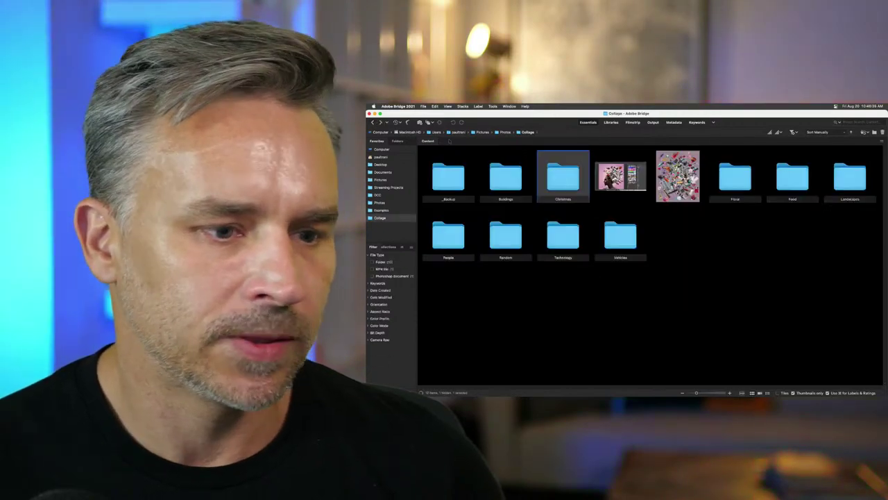
- Deselect the Christmas folder and turn on View > Show Items from Subfolders to list every collage image
left_click(728, 261)
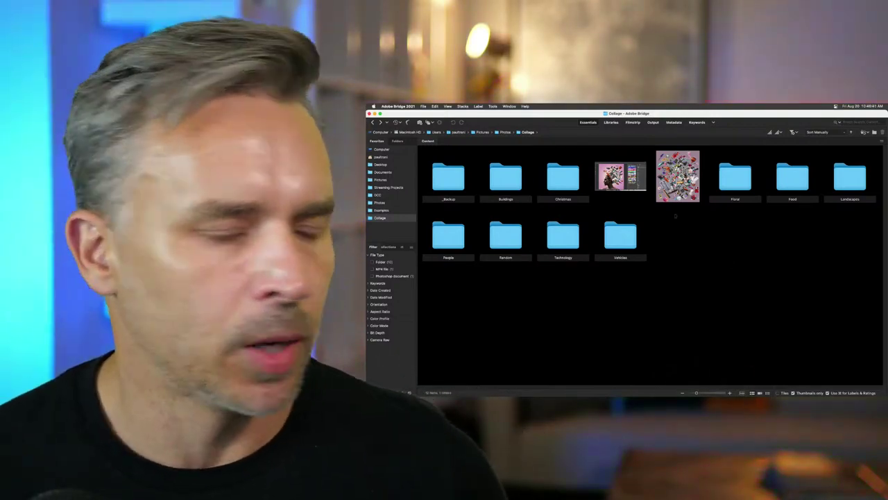
left_click(478, 106)
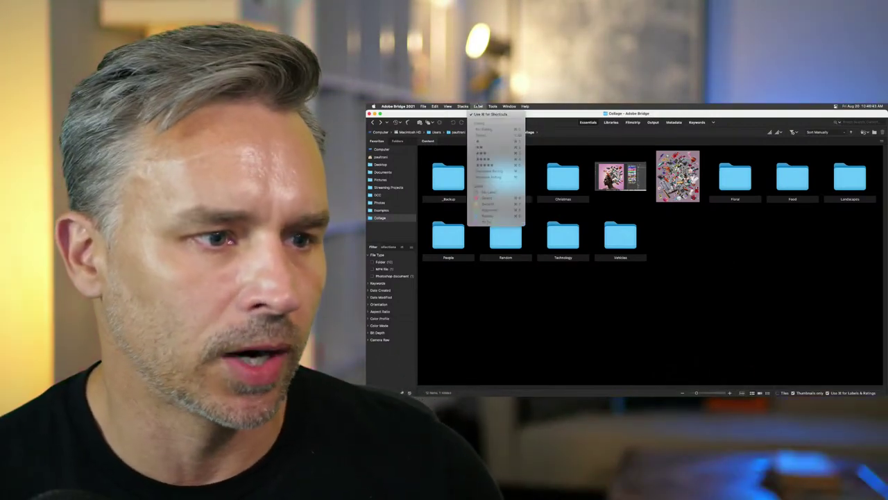
mouse_move(494, 107)
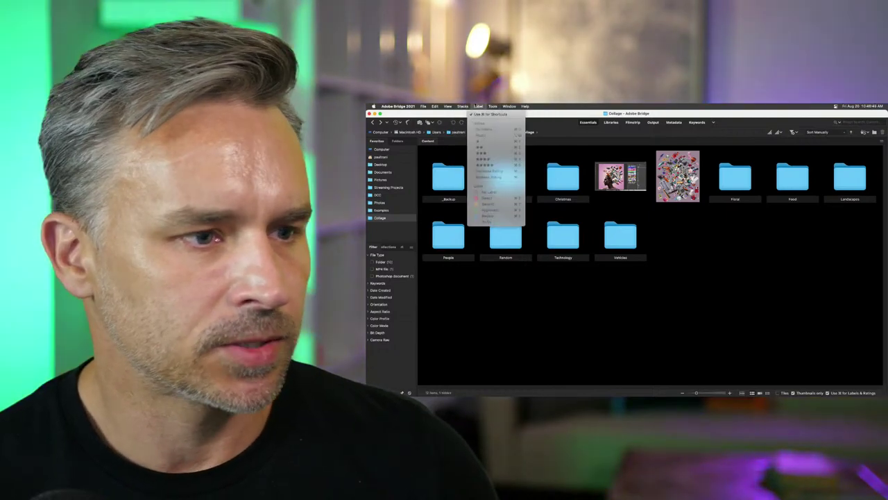
mouse_move(435, 111)
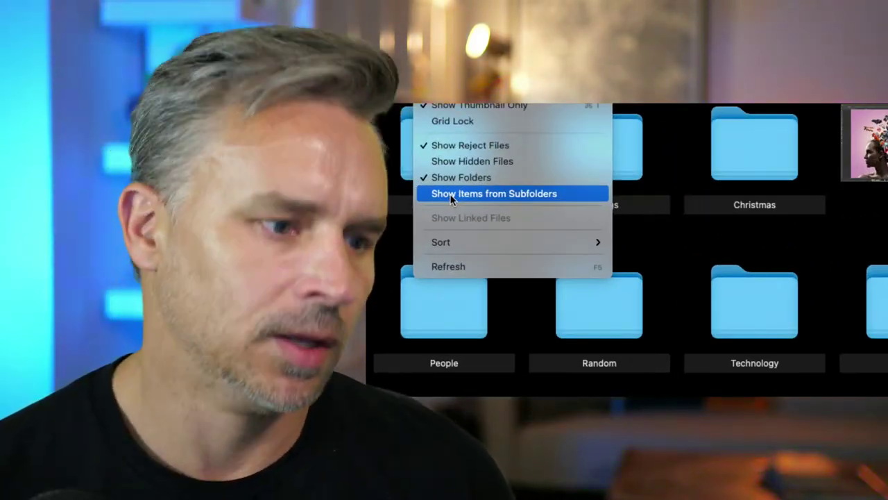
left_click(451, 197)
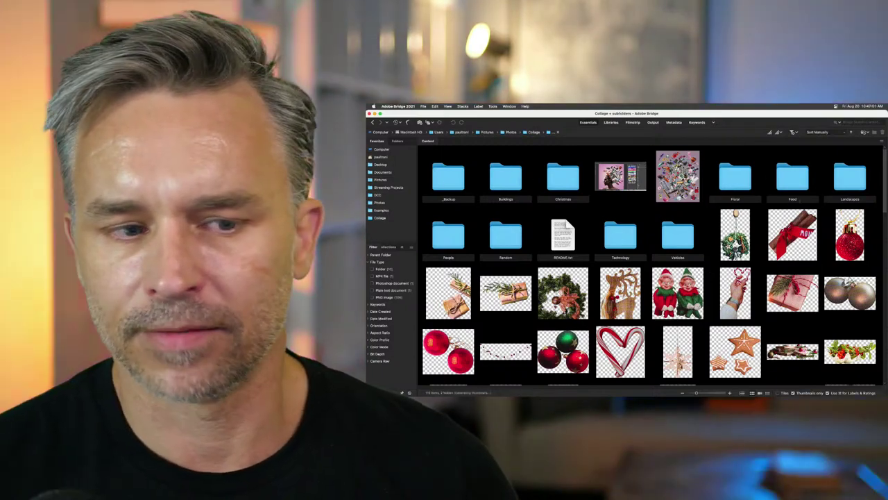
scroll(720, 206, "down", 15)
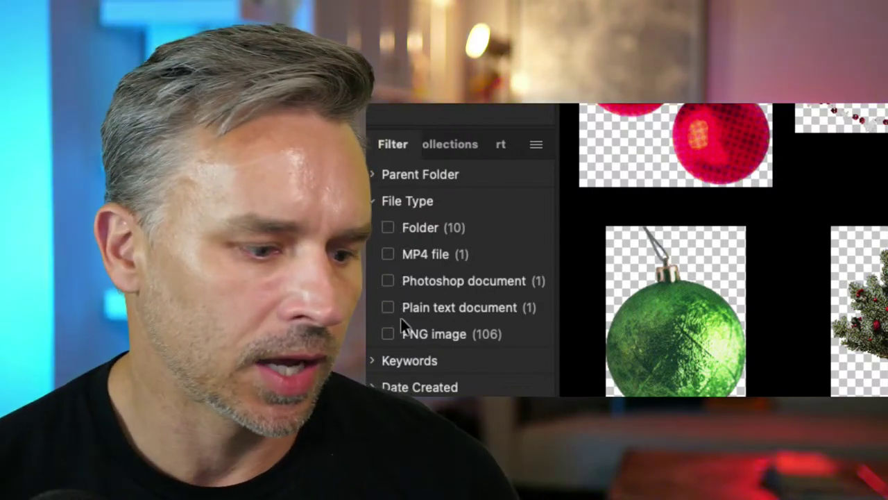
- Filter to PNG images, select the first two rows, and bring up the Tools > Photoshop submenu
left_click(387, 334)
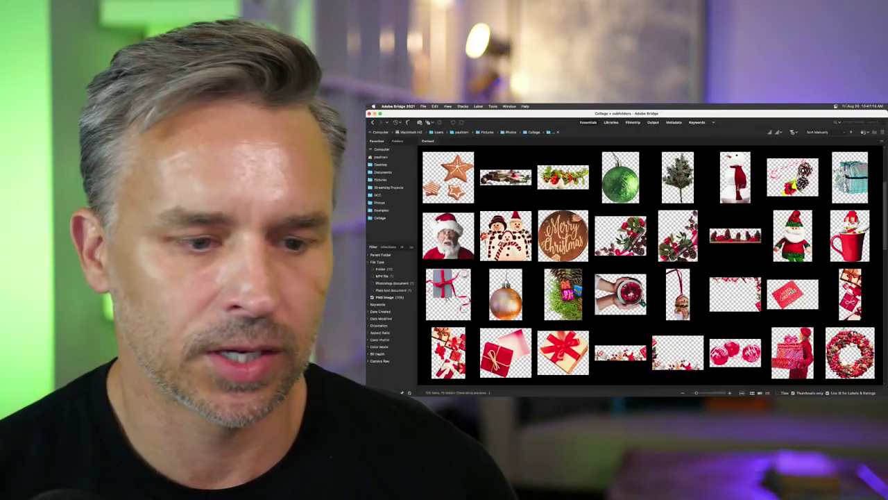
scroll(649, 263, "up", 5)
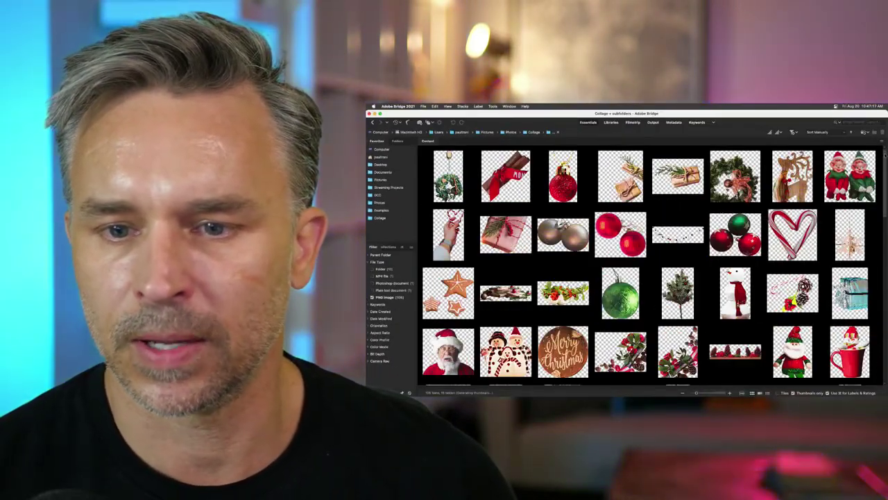
scroll(648, 264, "down", 10)
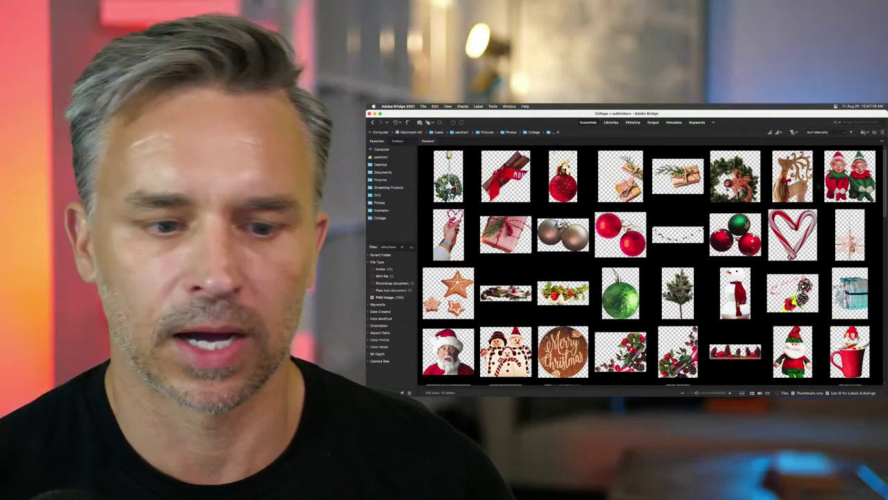
left_click(448, 176)
left_click(871, 244, "shift")
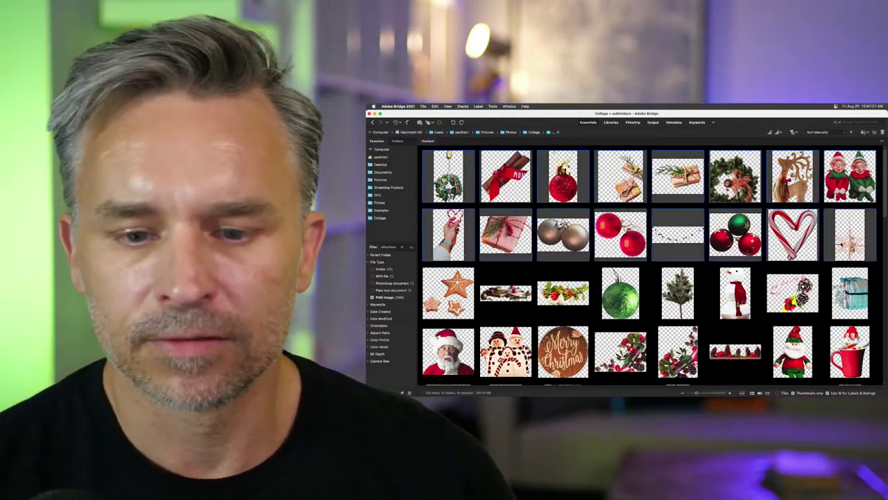
left_click(493, 106)
mouse_move(507, 172)
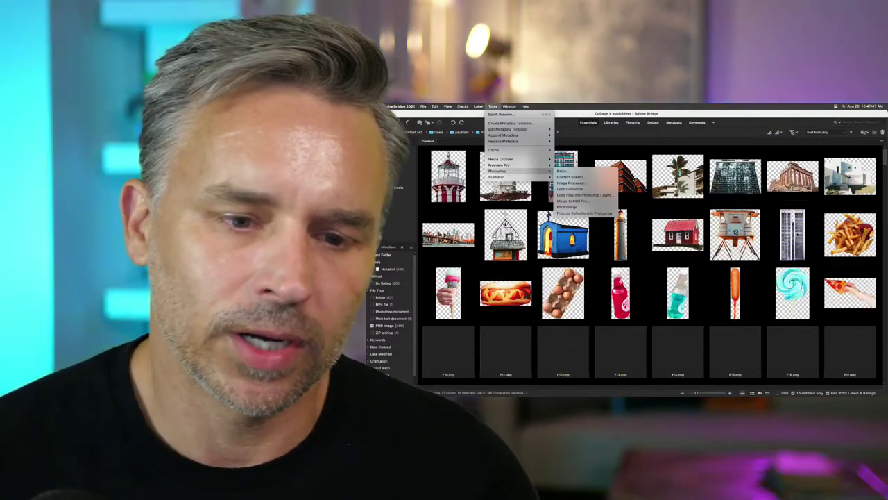
- Give the red-brick building cutout a five-star rating
key("Escape")
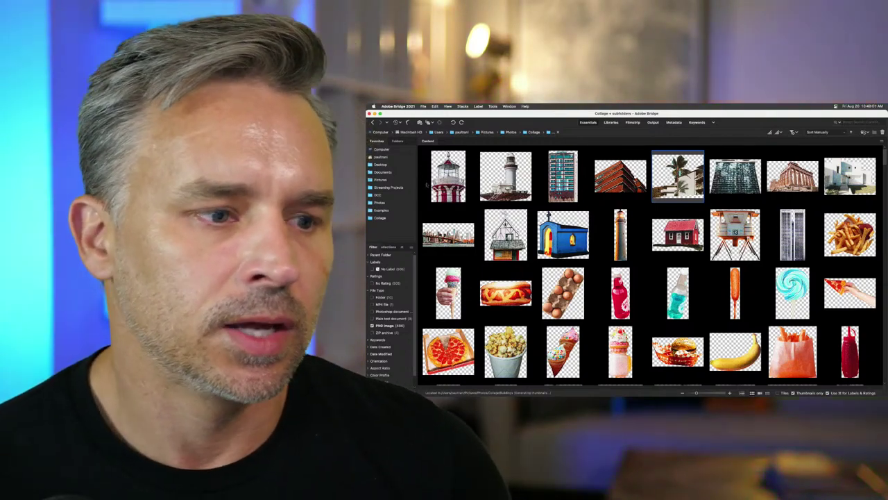
left_click(448, 176)
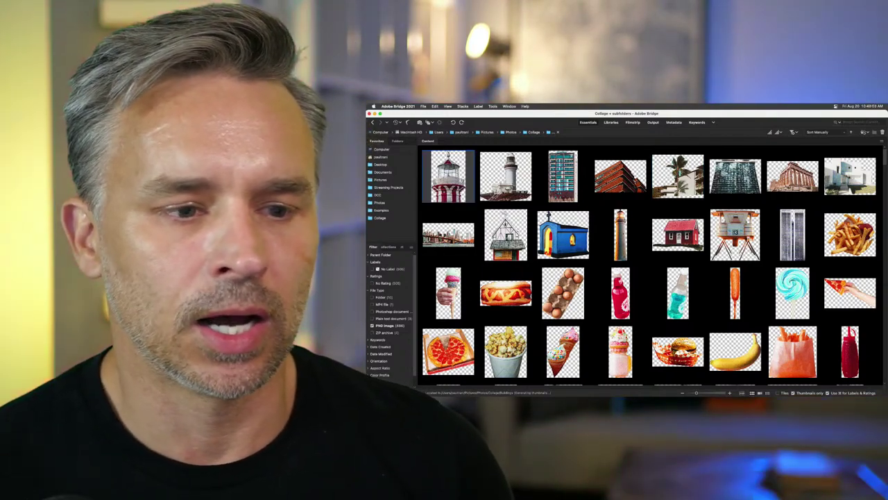
left_click(620, 176)
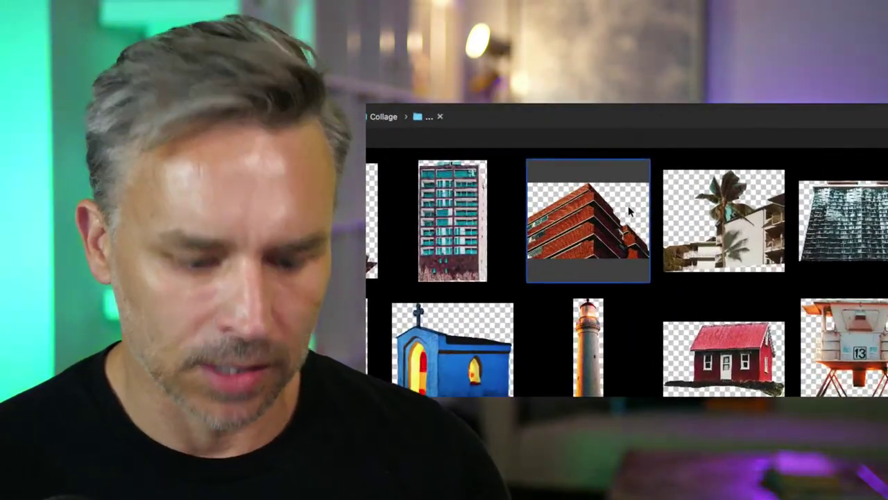
key("Right")
key("Left")
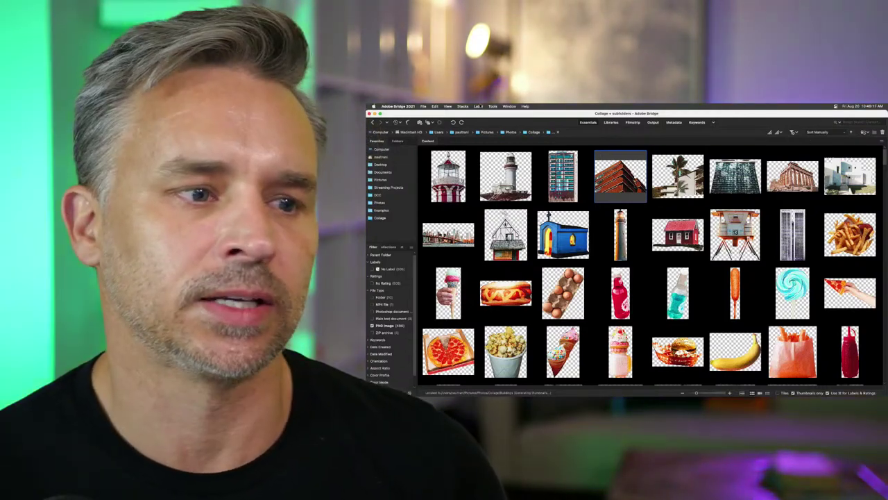
left_click(478, 106)
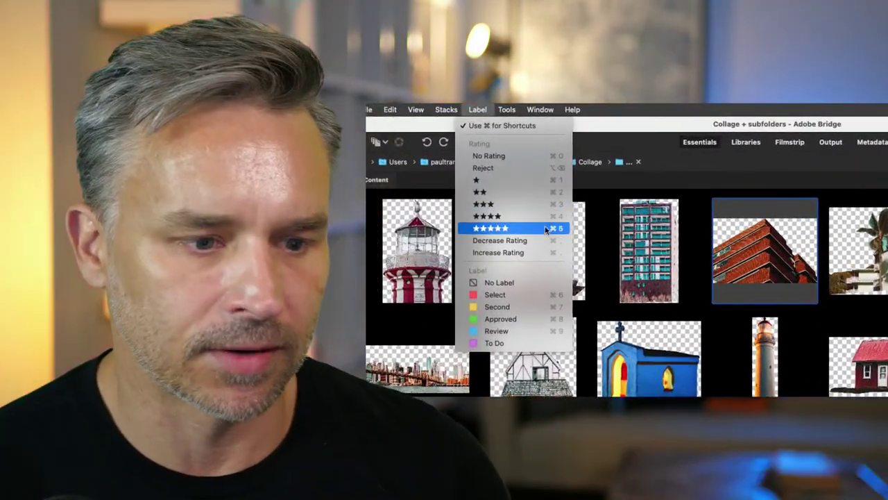
left_click(699, 169)
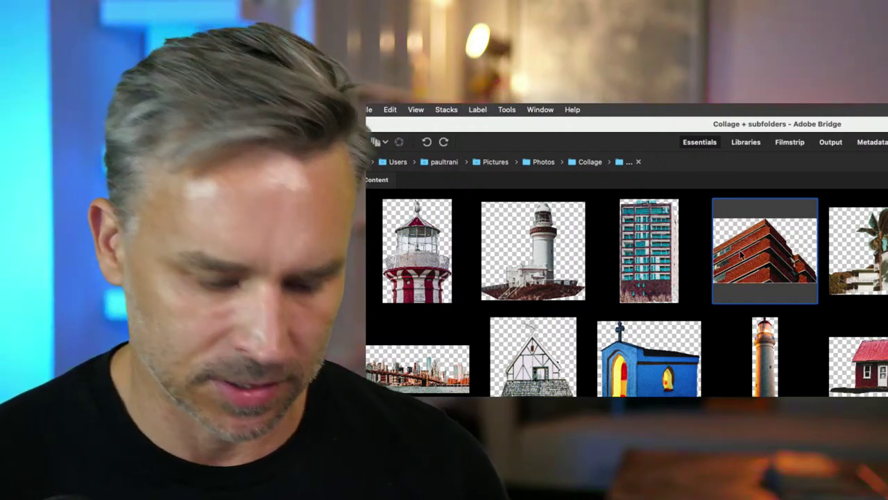
- Scroll down and select the gift-in-hands and couple silhouette cutouts
scroll(741, 255, "down", 15)
scroll(628, 254, "down", 5)
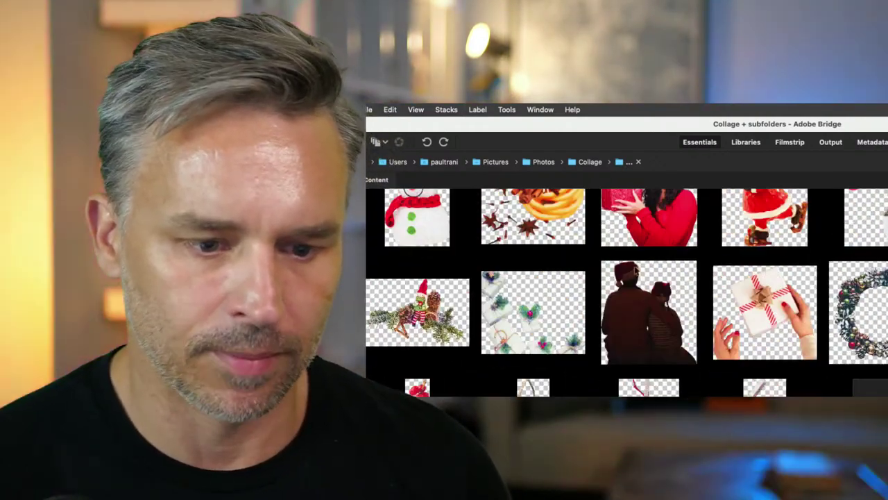
left_click(758, 297)
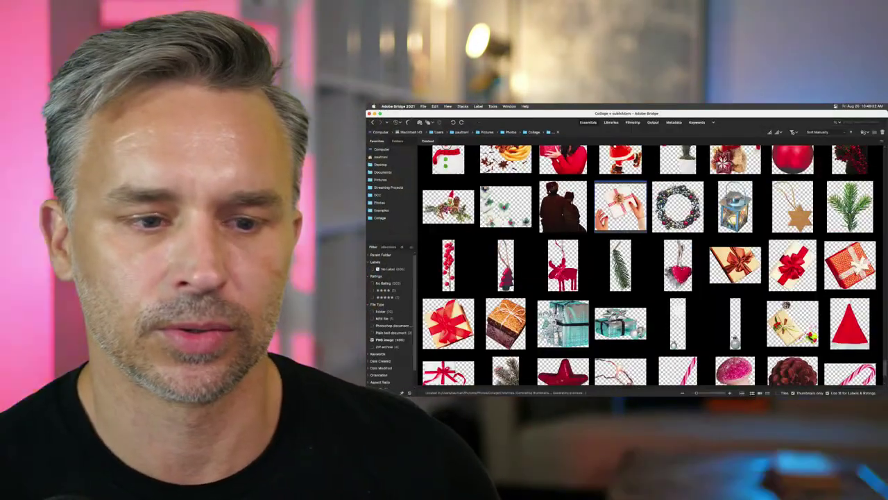
left_click(577, 199)
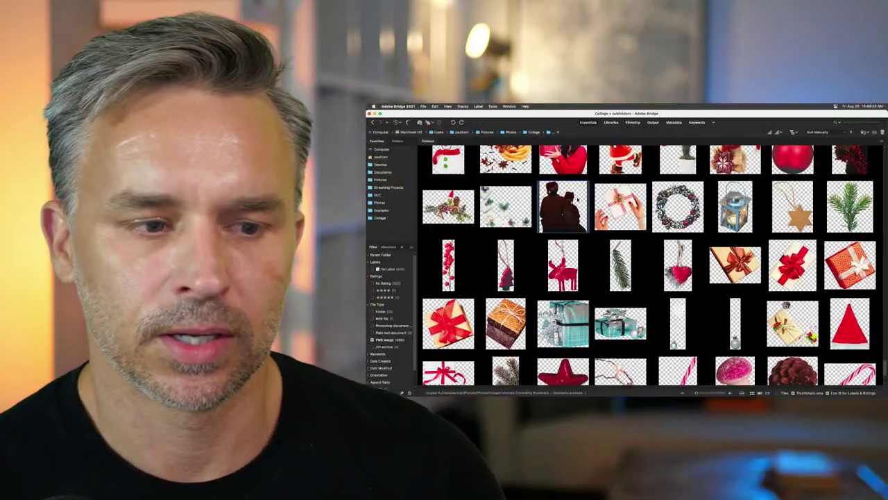
- Select two rows of landscapes starting at the red-rock canyon and run Load Files into Photoshop Layers
scroll(577, 200, "up", 15)
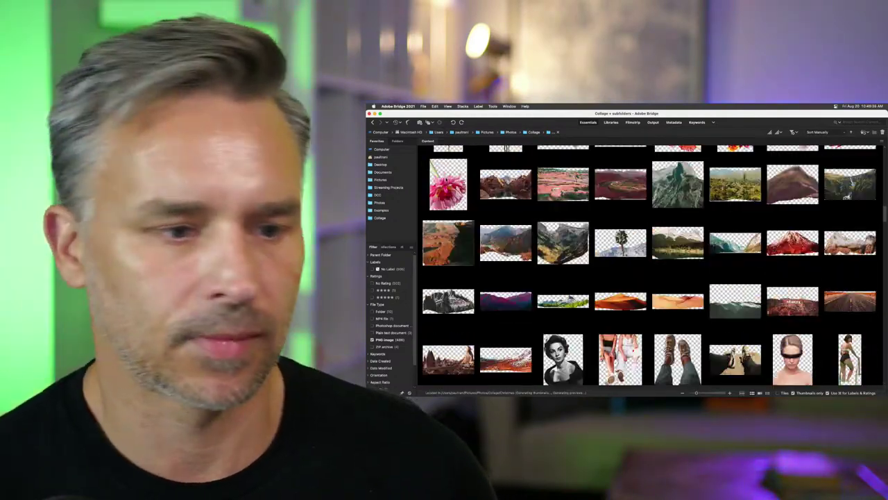
left_click(505, 184)
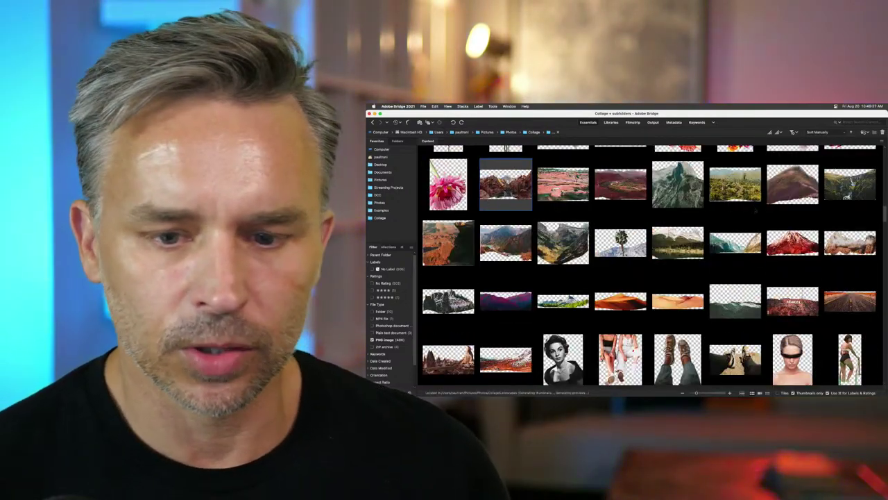
left_click(850, 184, "shift")
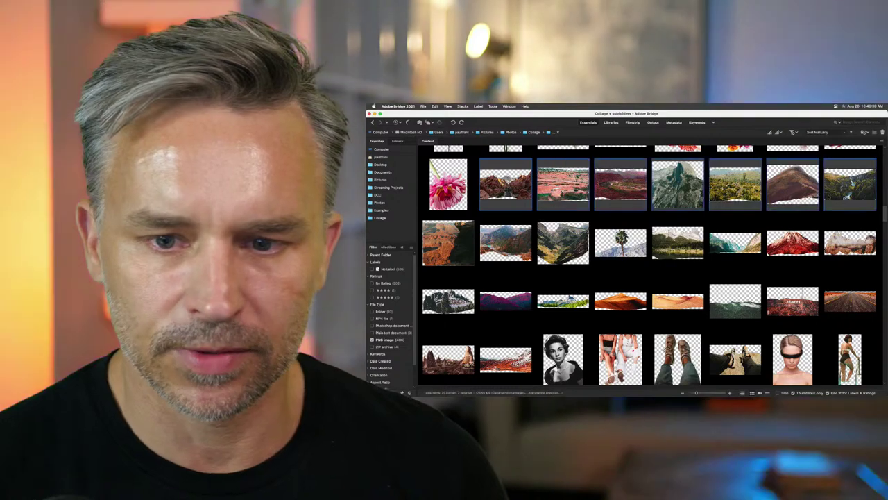
left_click(850, 243, "shift")
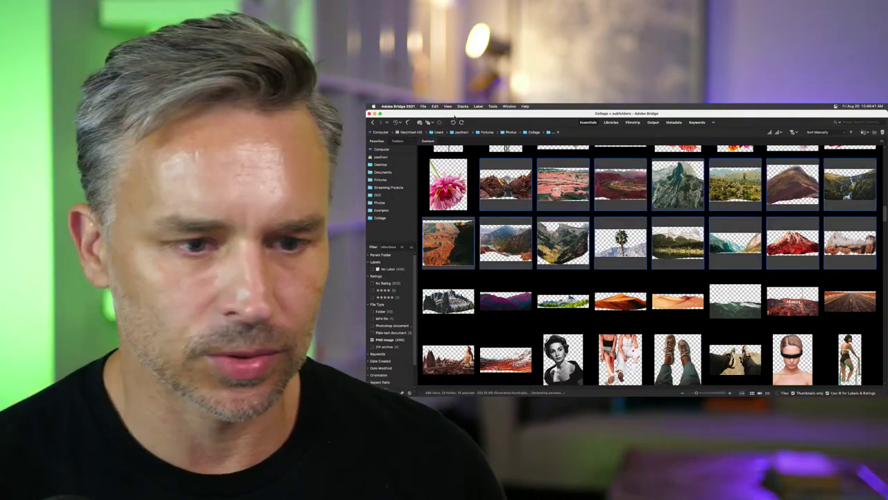
left_click(478, 106)
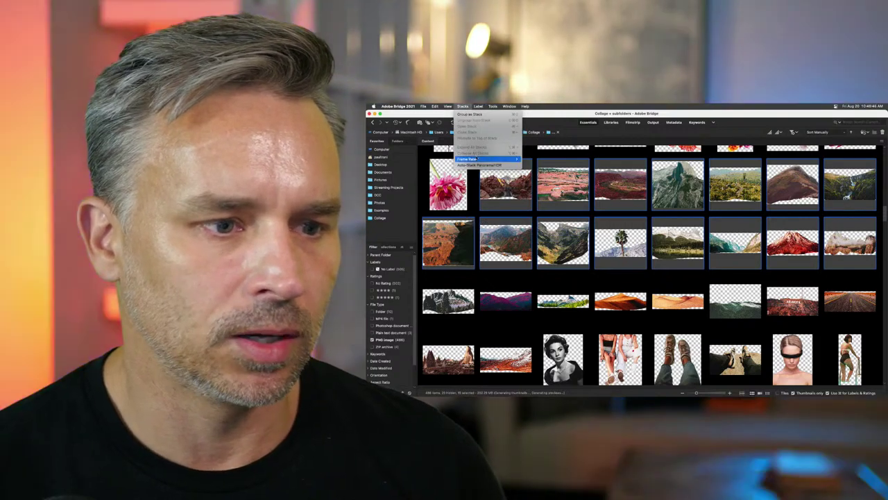
mouse_move(491, 106)
mouse_move(499, 170)
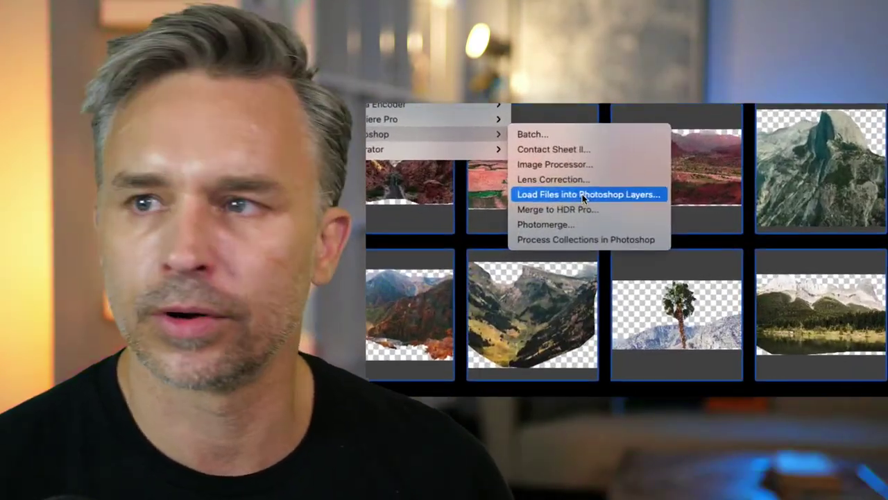
left_click(583, 196)
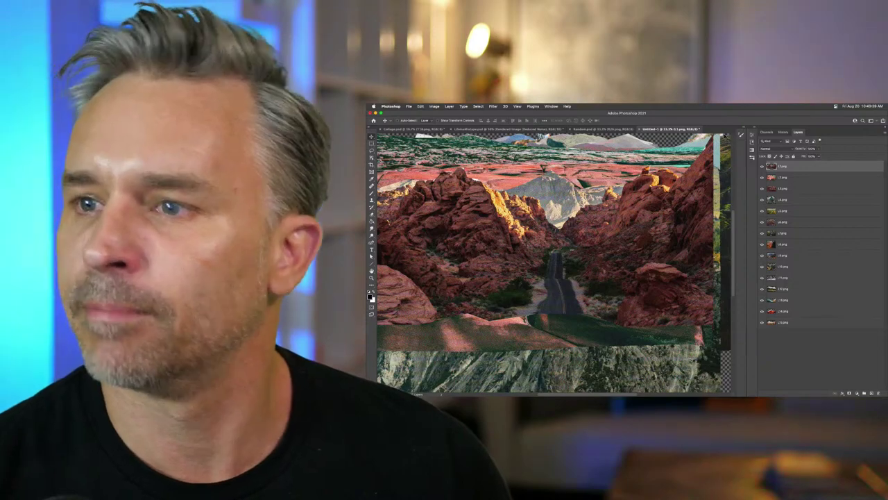
- Zoom out to view the whole stack of landscape layers in Untitled-1
key("super+minus")
key("super+minus")
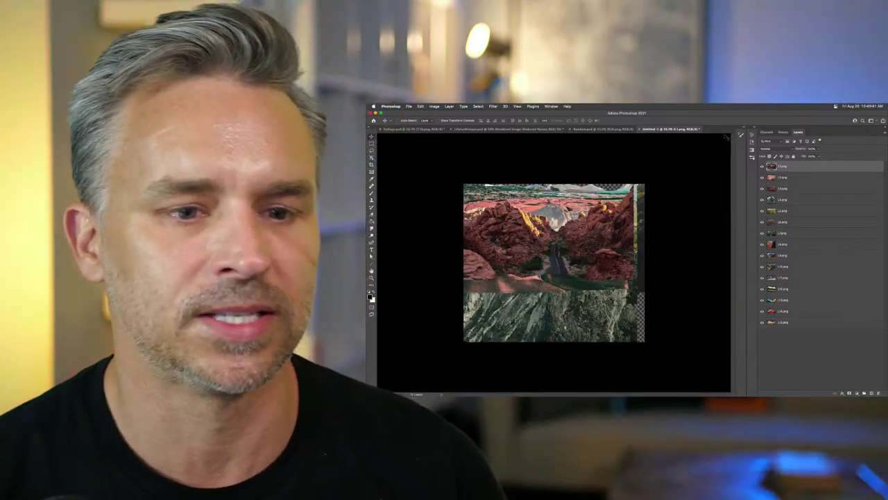
- Look over Random.psd and the LIFE IS A MIXTAPE cover, then return to Collage.psd
left_click(619, 130)
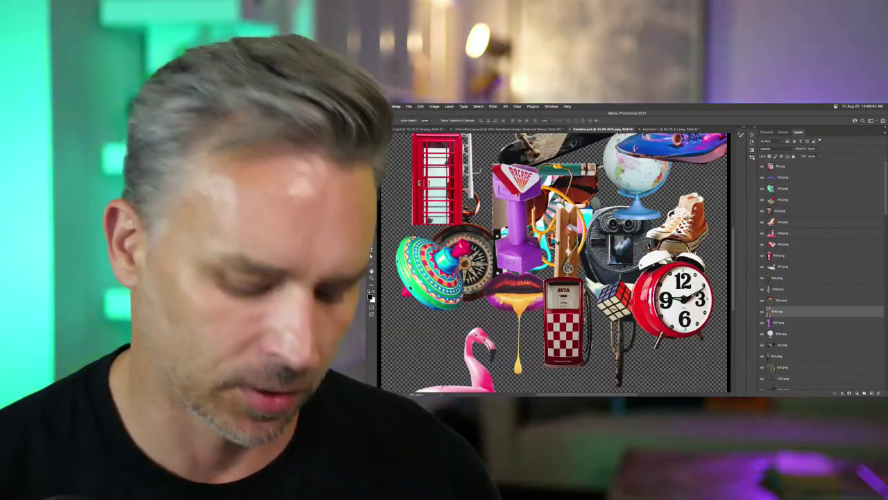
key("super+minus")
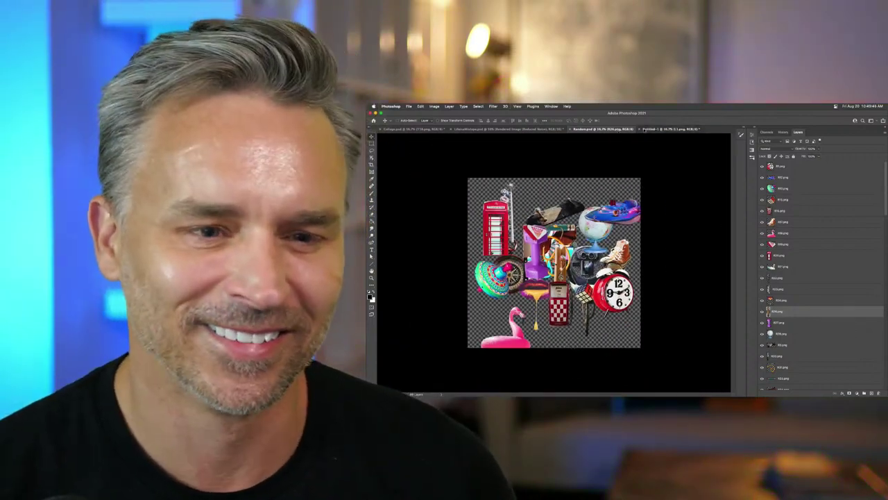
left_click(644, 129)
left_click(456, 130)
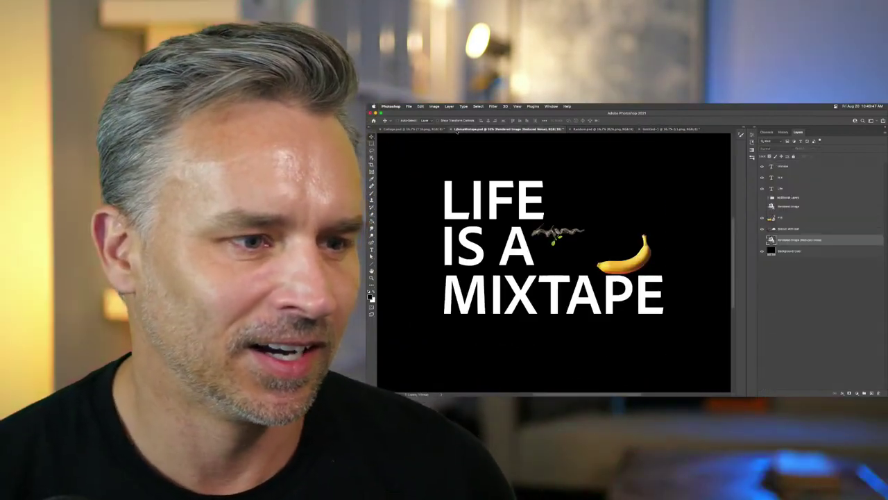
left_click(403, 129)
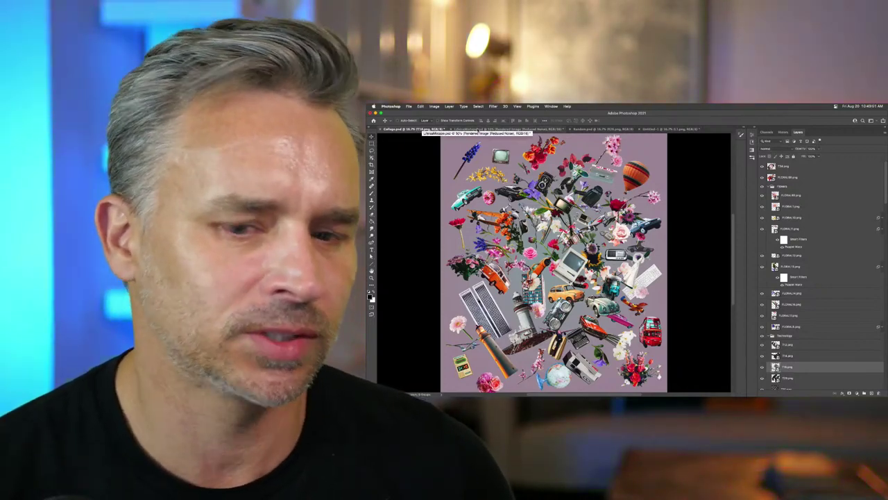
- Select all object layers in Collage.psd from the top layer down
left_click(787, 168)
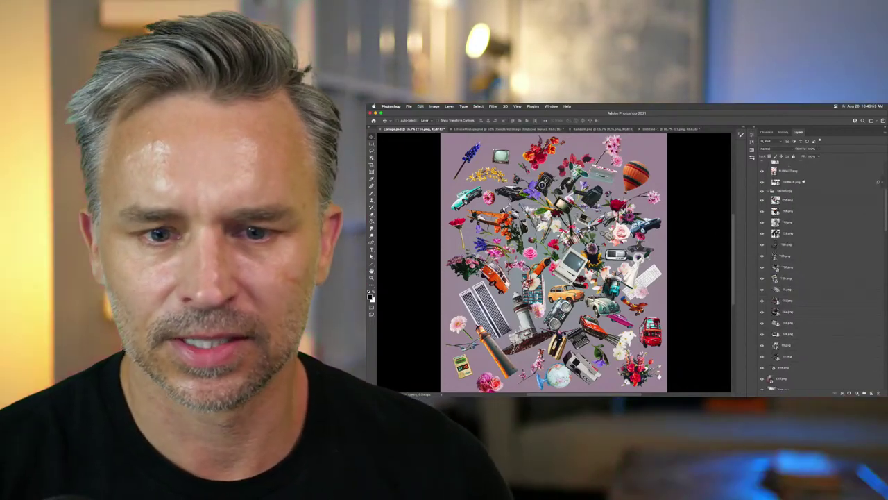
scroll(742, 349, "down", 3)
left_click(790, 379, "shift")
- Group the object layers, move them into the MIXTAPE cover, then close Random.psd and Collage.psd unsaved
key("super+g")
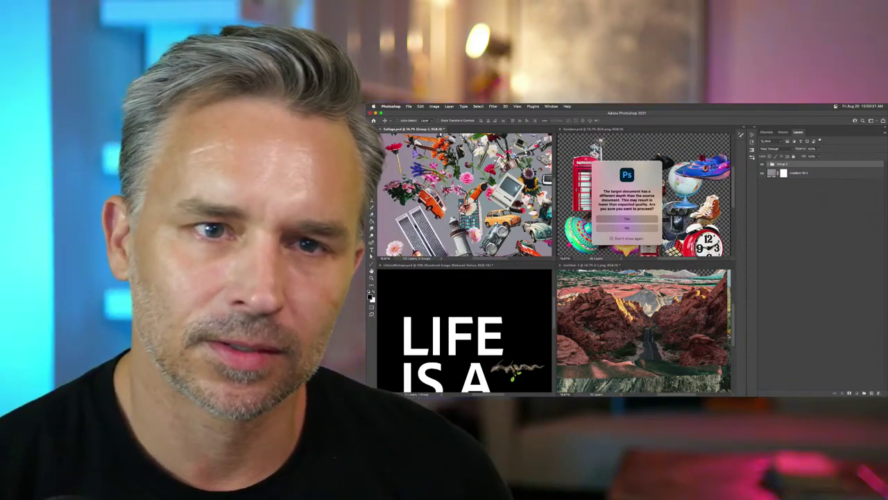
key("Return")
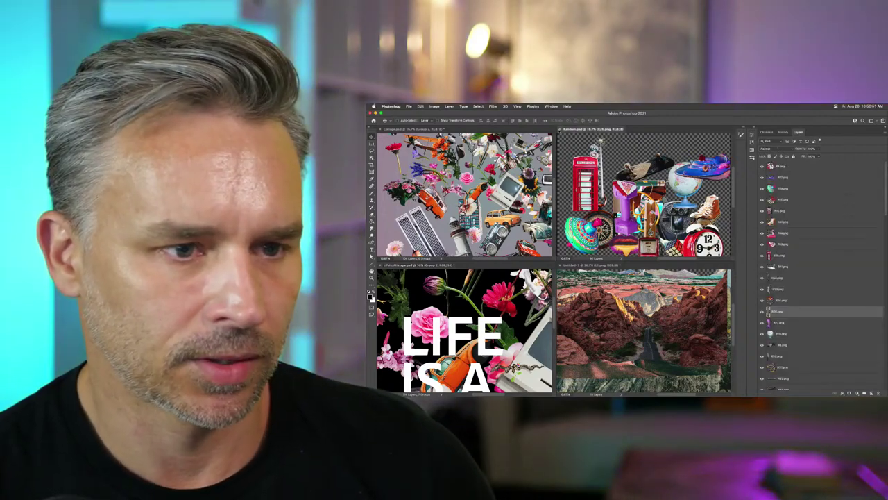
left_click(560, 129)
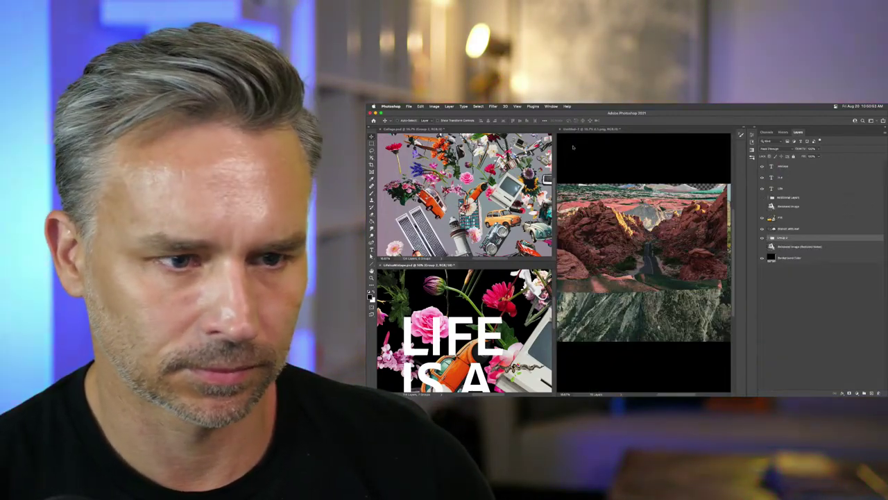
left_click(535, 130)
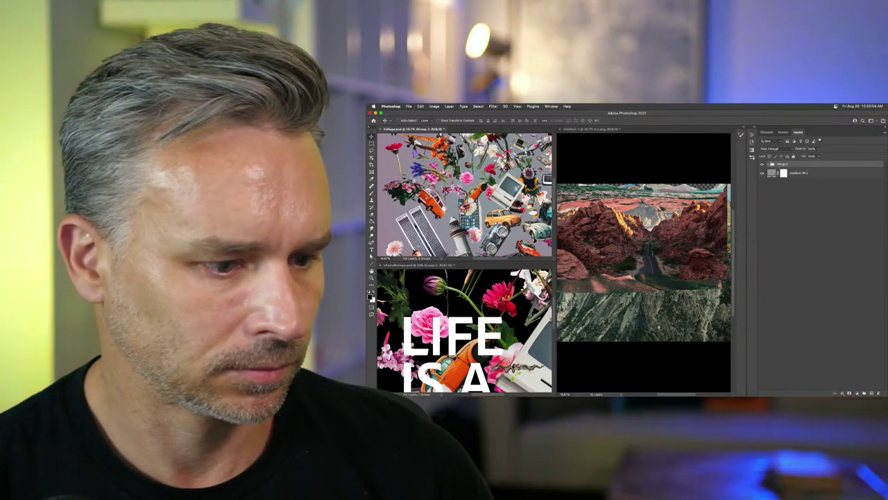
left_click(448, 354)
left_click(437, 220)
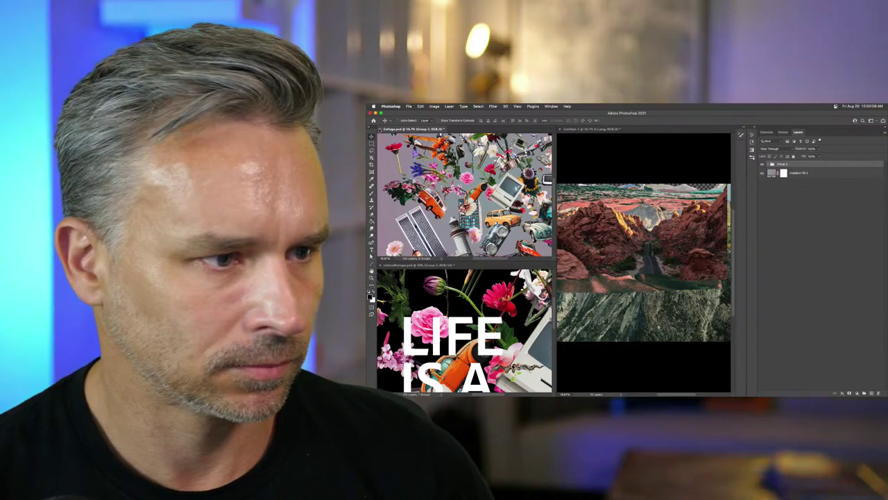
key("super+w")
- Close the open document without saving, then group landscape layers L1–L15 in Untitled-1
left_click(621, 223)
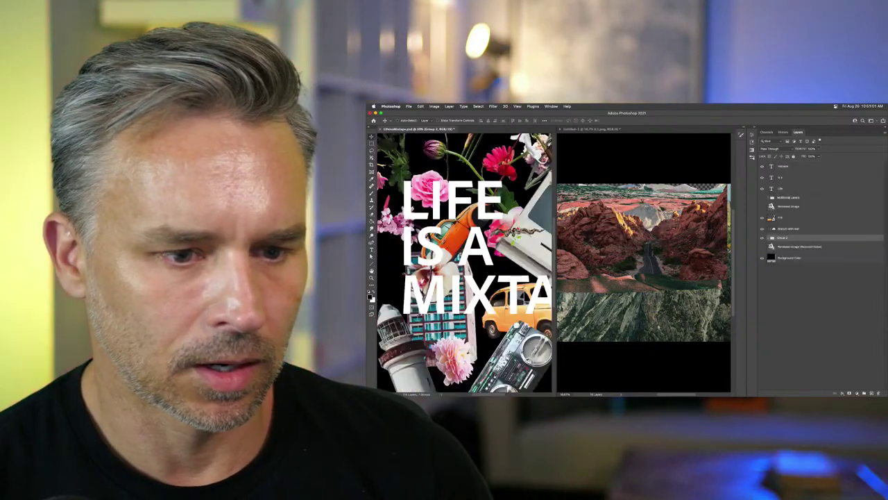
left_click(605, 189)
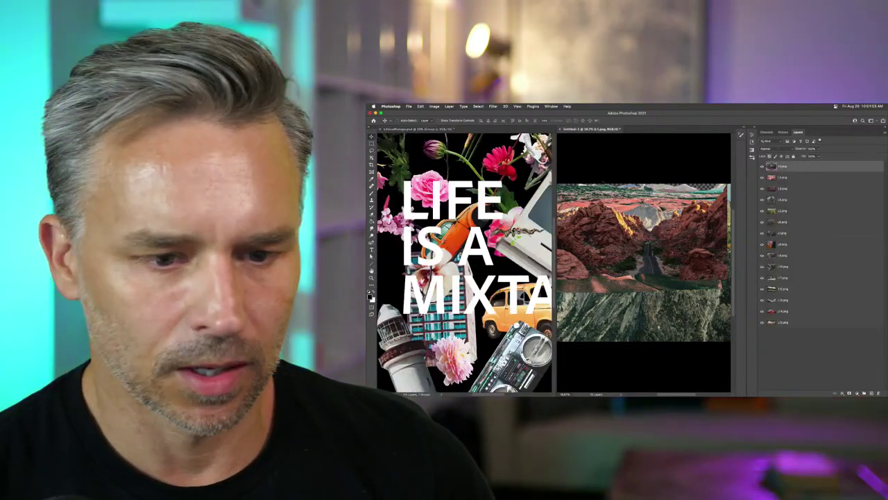
left_click(793, 324, "shift")
key("super+g")
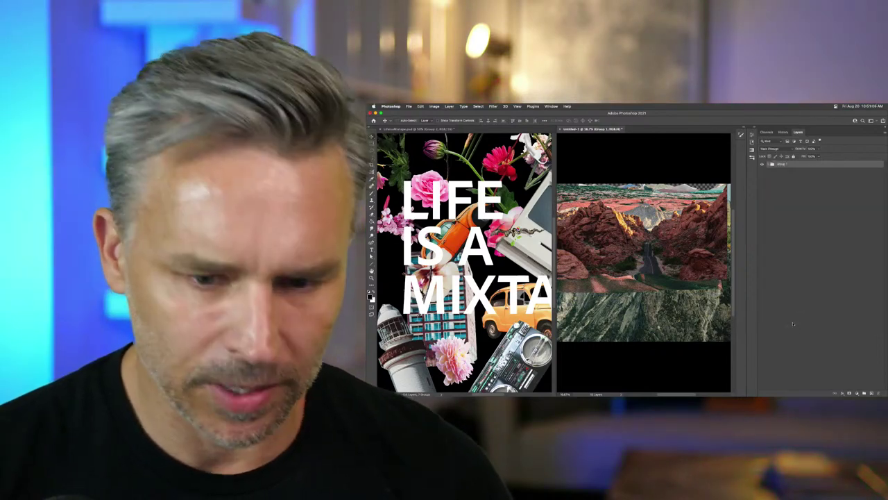
- Copy the landscape group into LifeIsAMixtape despite the bit-depth warning, and close Untitled-1 unsaved
left_click_drag(797, 167, 527, 241)
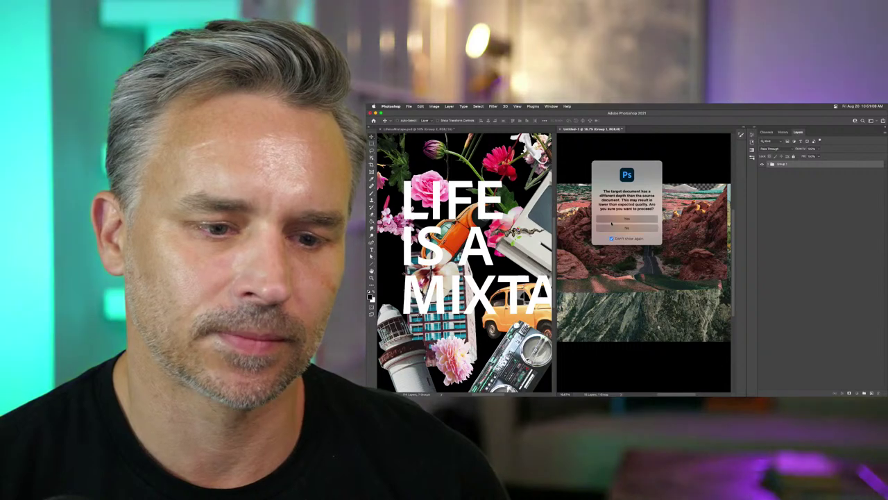
left_click(626, 218)
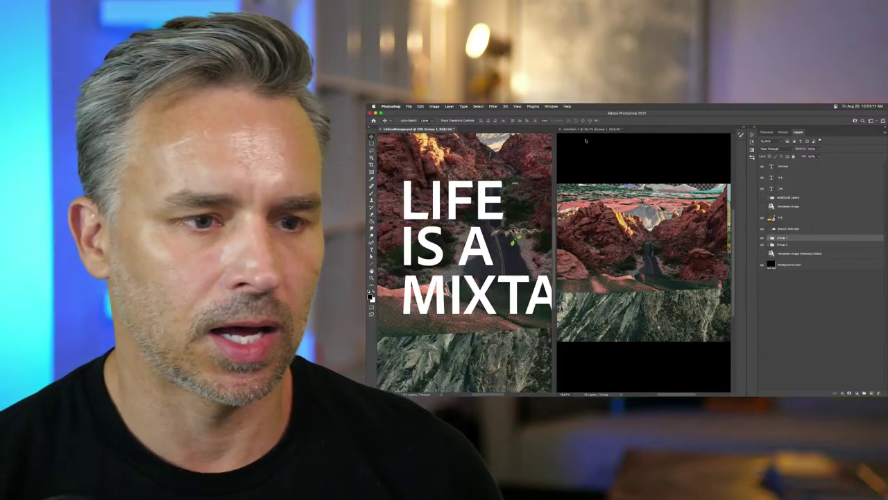
left_click(561, 129)
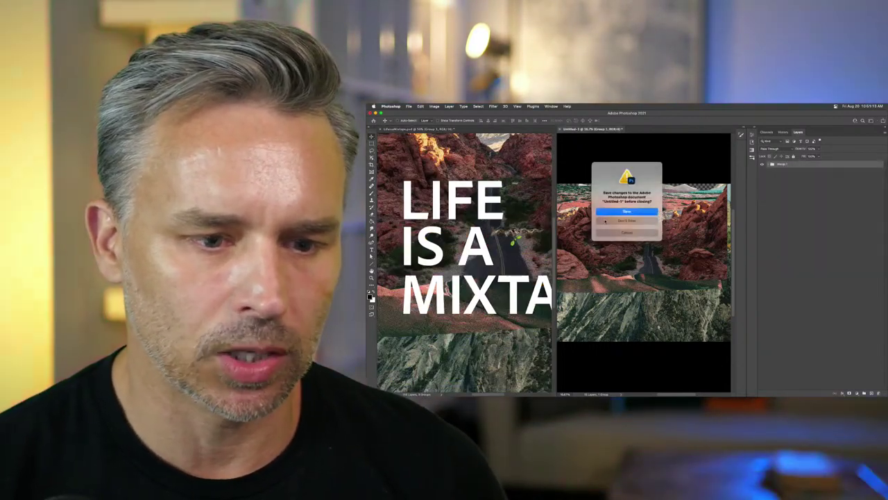
left_click(605, 220)
- Rename Group 1 in the cover to 'landscapes'
key("super+minus")
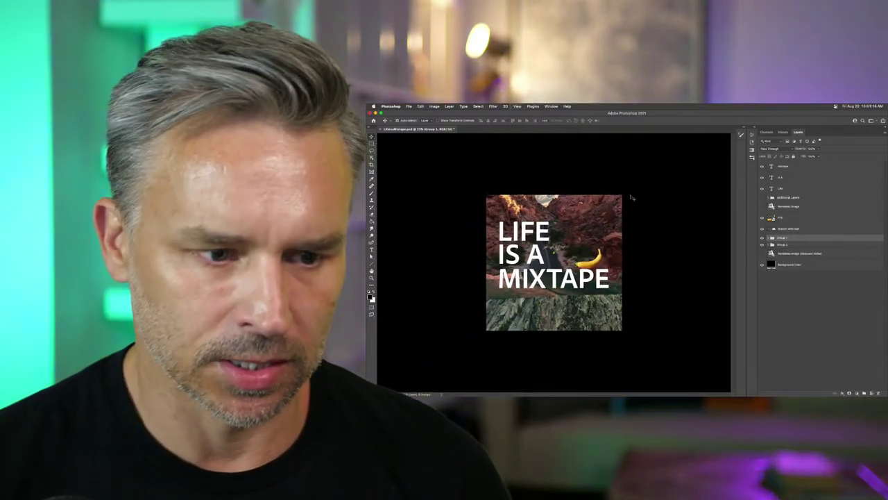
key("super+minus")
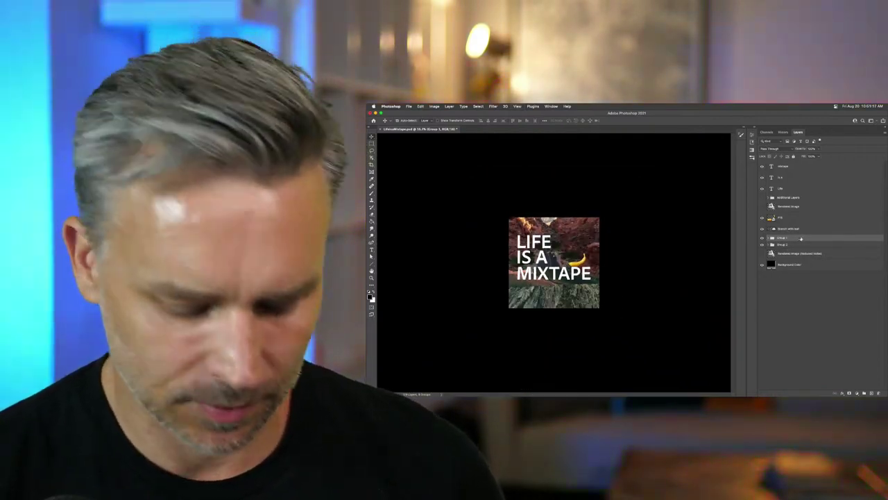
double_click(780, 237)
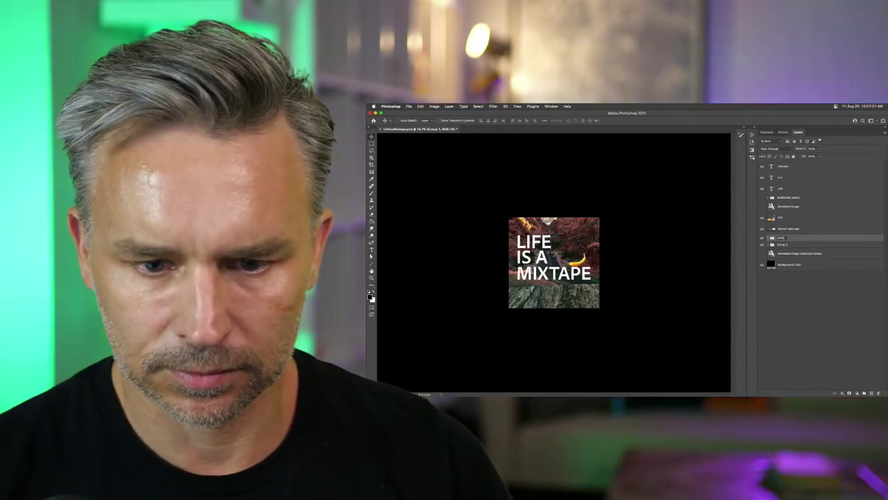
key("Return")
- Scale the landscapes group down toward the bottom-right so the collage objects show around it
key("super+t")
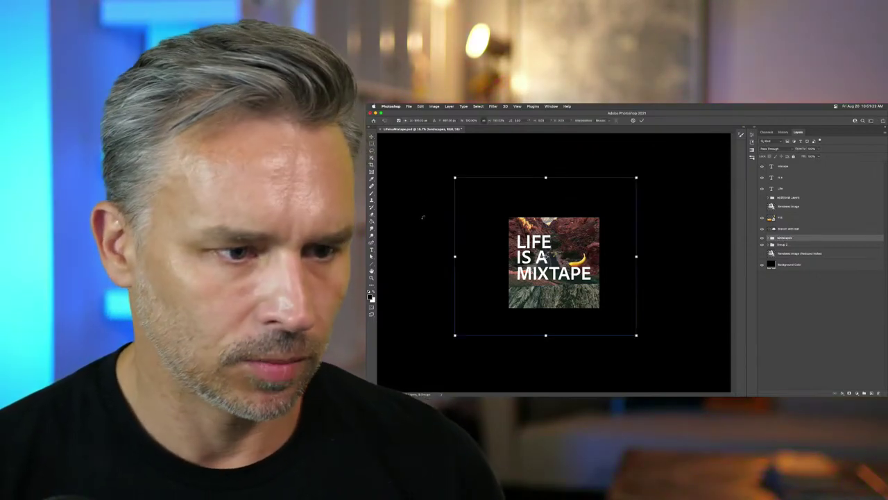
left_click_drag(456, 177, 548, 259)
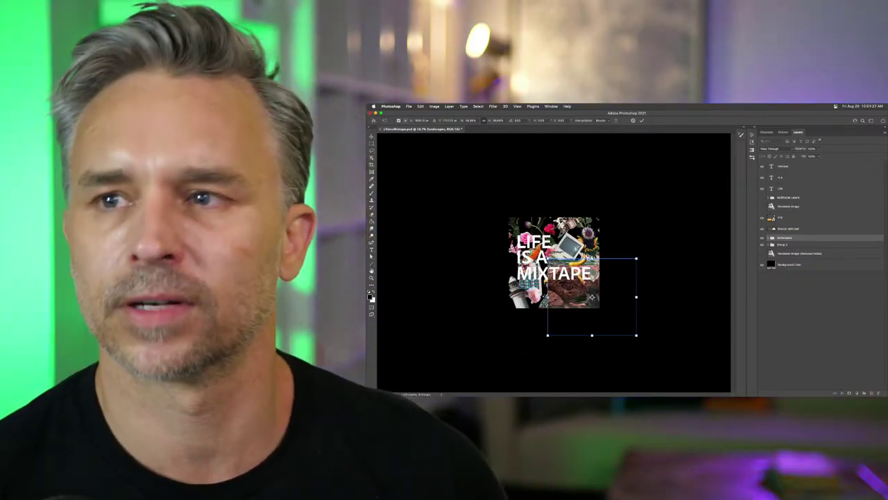
key("Return")
key("super+z")
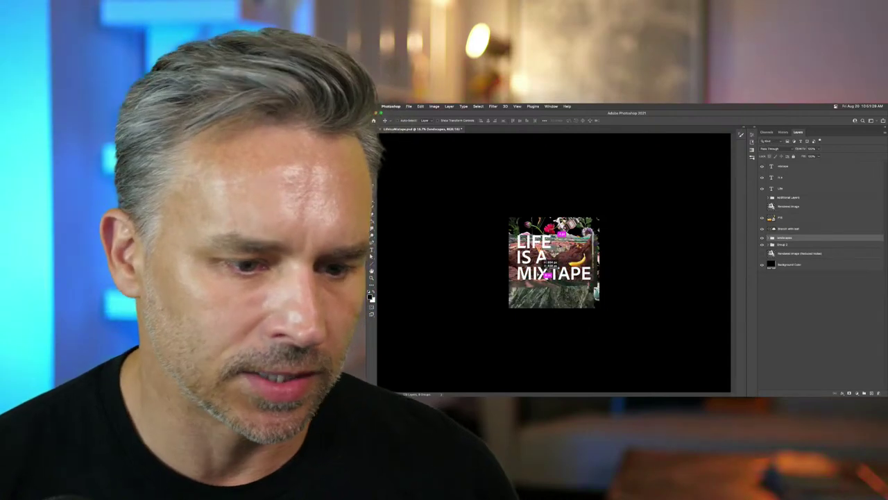
key("super+equal")
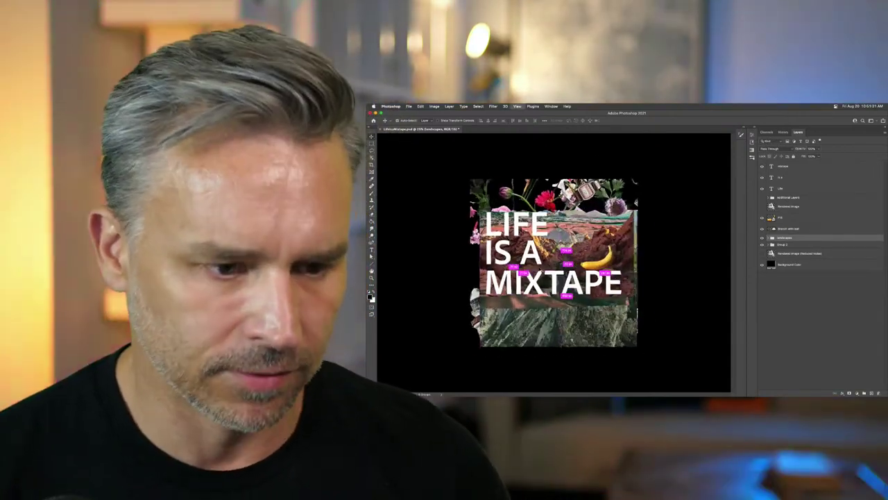
- Open Collage.psd from Pictures > Photos > Collage in Photoshop
left_click(442, 391)
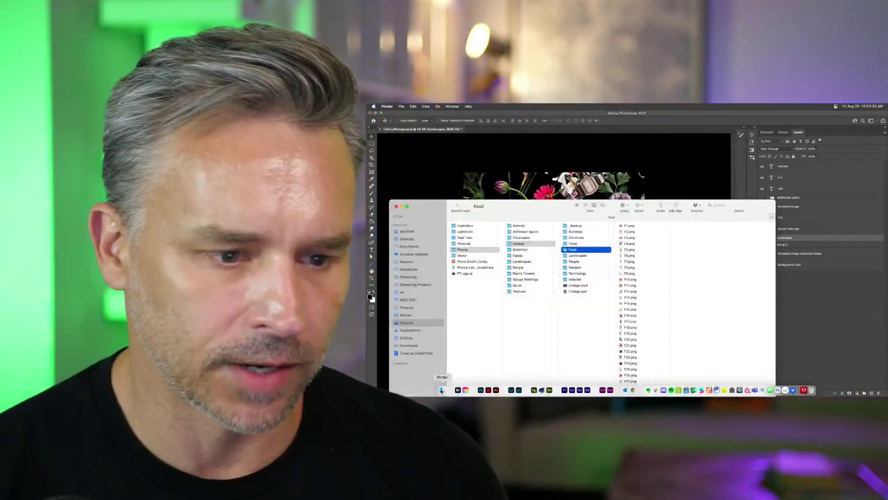
left_click(497, 246)
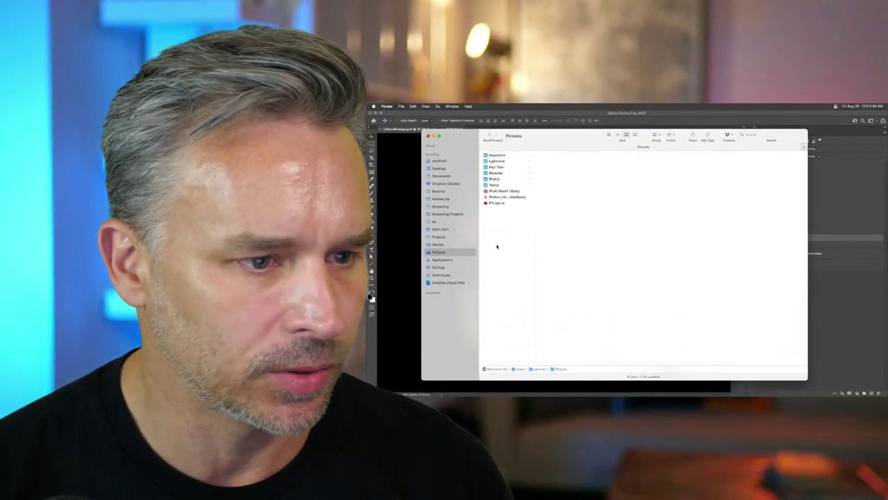
left_click(494, 179)
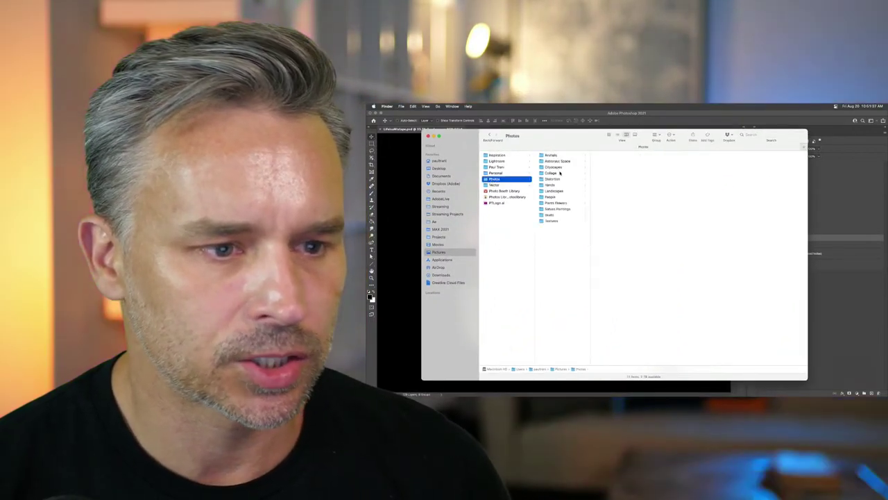
left_click(551, 173)
left_click(598, 215)
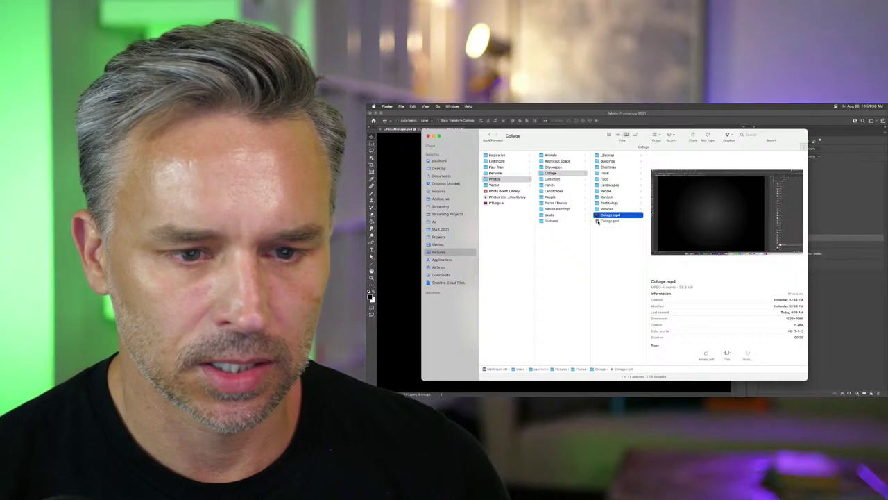
left_click(598, 221)
double_click(596, 221)
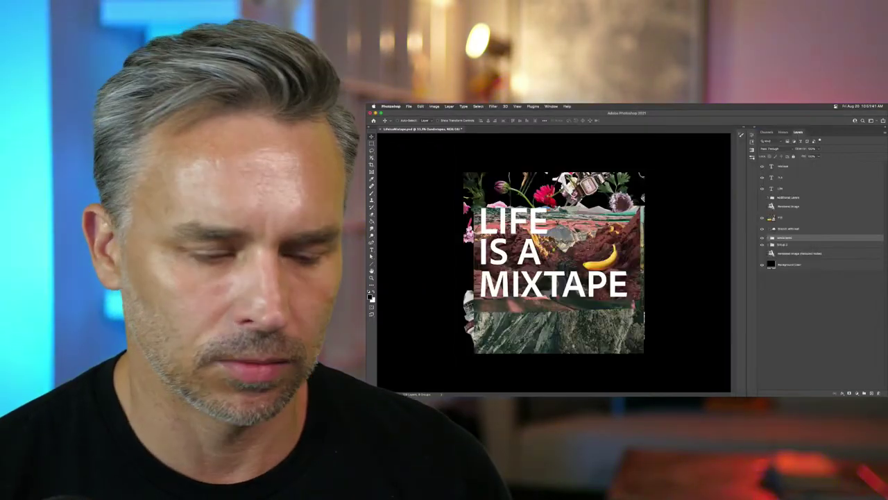
- Open Collage.psd from Streaming Projects > Compositing in Photoshop
left_click(442, 390)
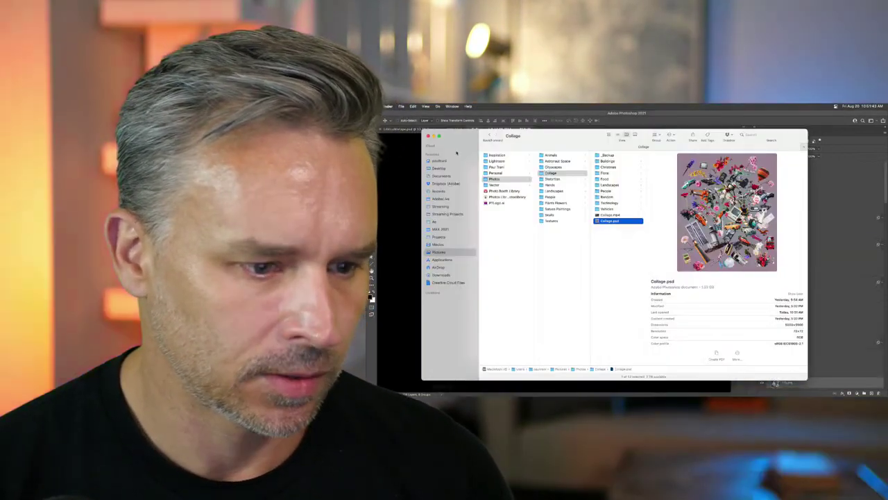
left_click(444, 214)
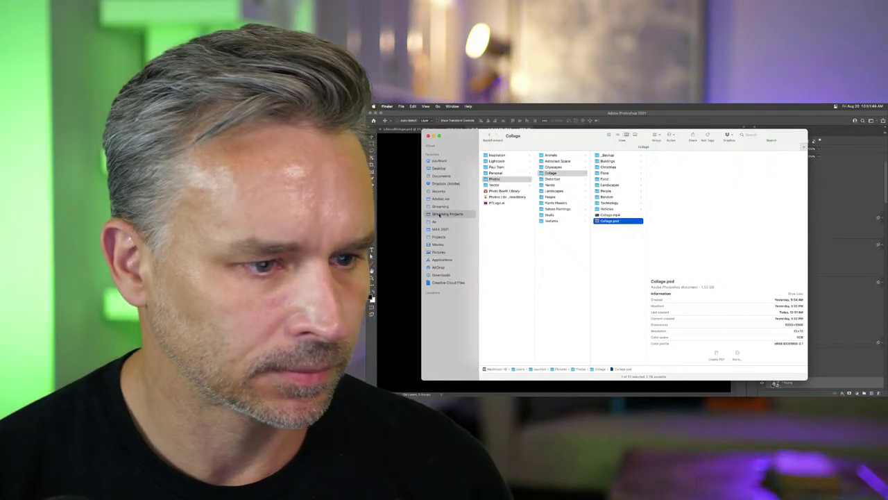
left_click(489, 245)
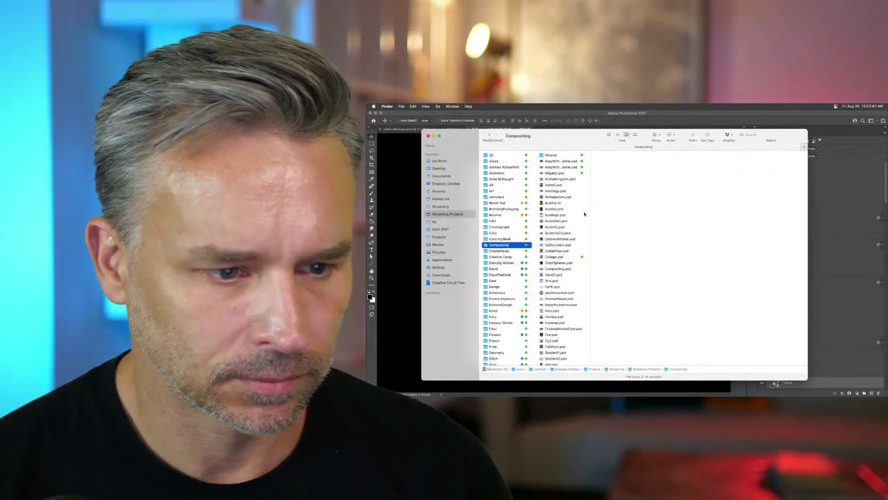
double_click(553, 257)
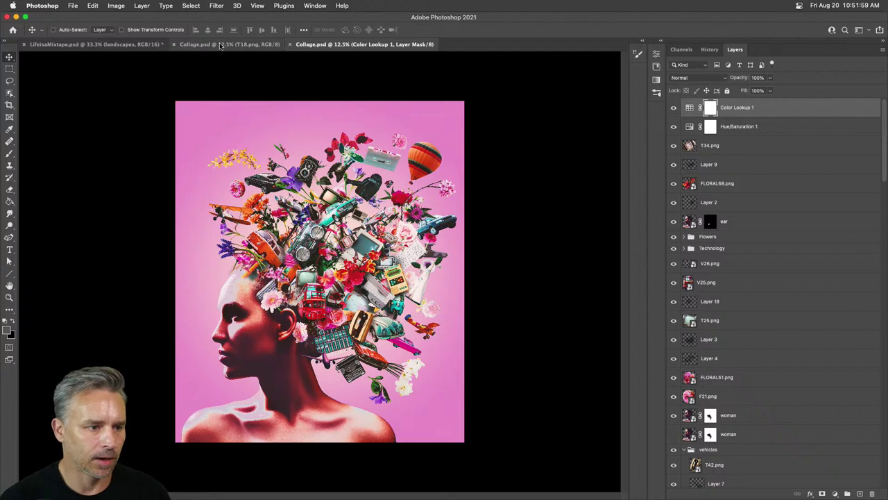
- Close the unfinished Collage.psd copy and show the pink collage full screen, zoomed on the head
left_click(221, 44)
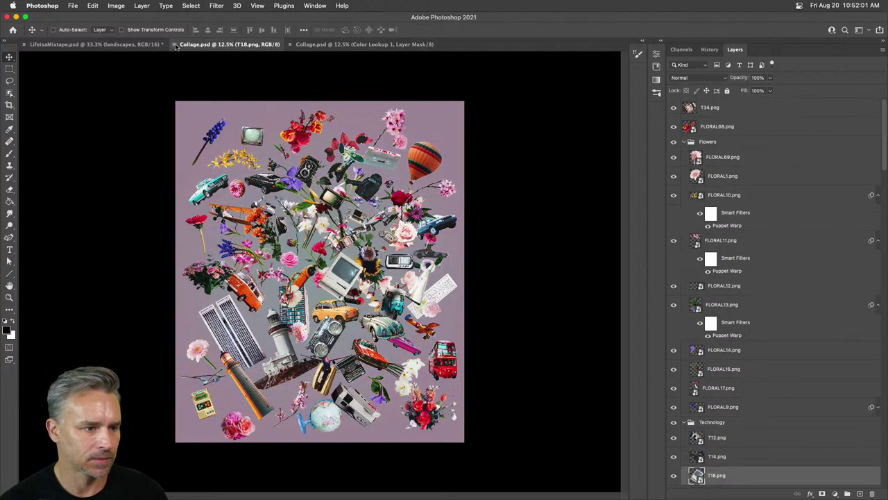
left_click(175, 45)
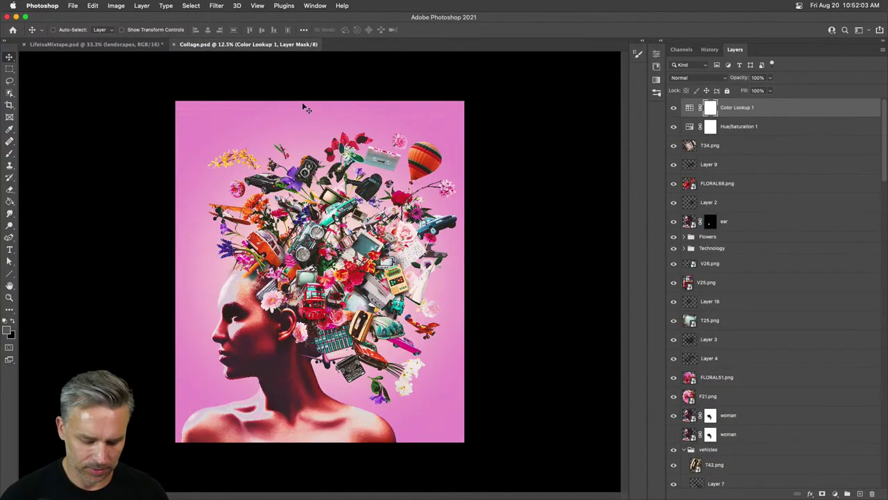
key("super+plus")
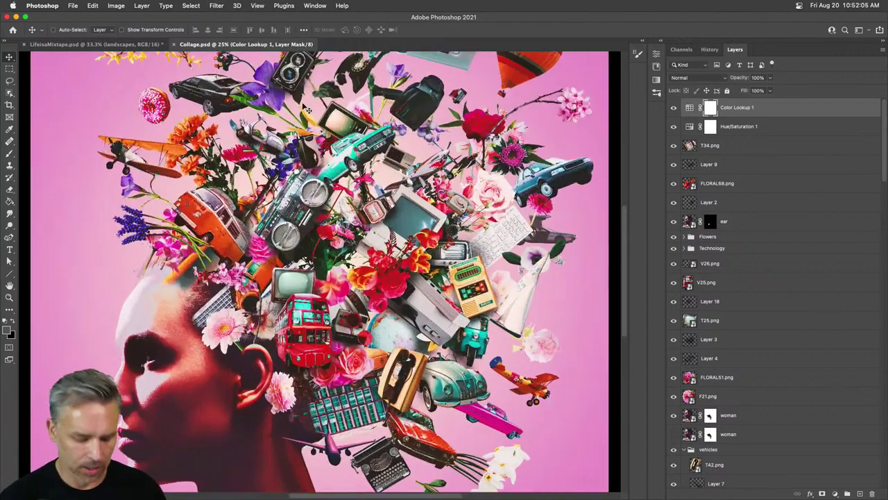
key("f")
key("f")
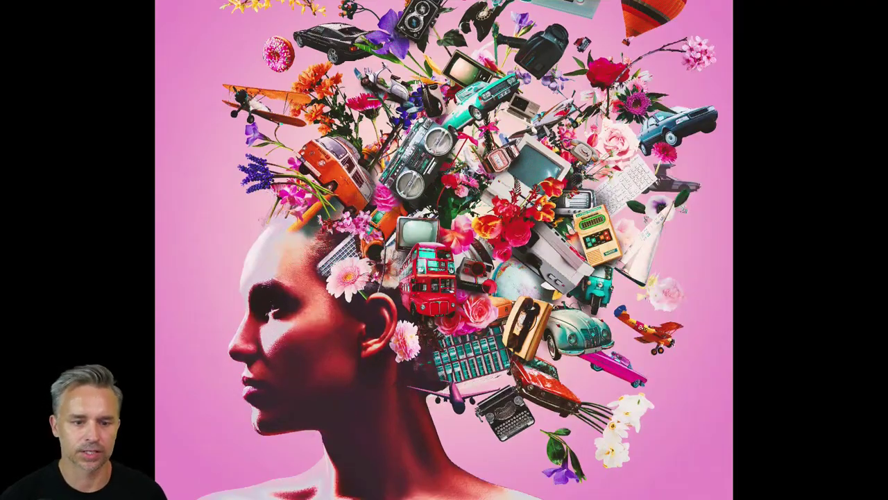
scroll(444, 250, "up", 3)
key("super+plus")
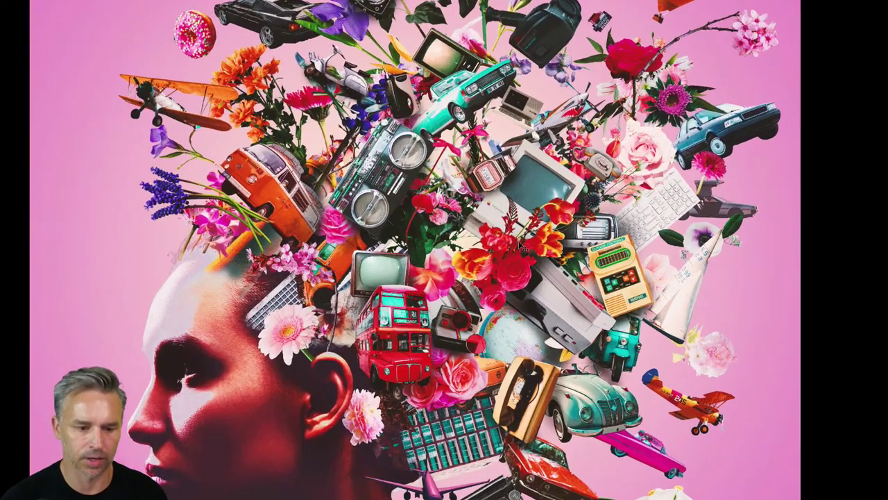
left_click_drag(262, 339, 261, 264)
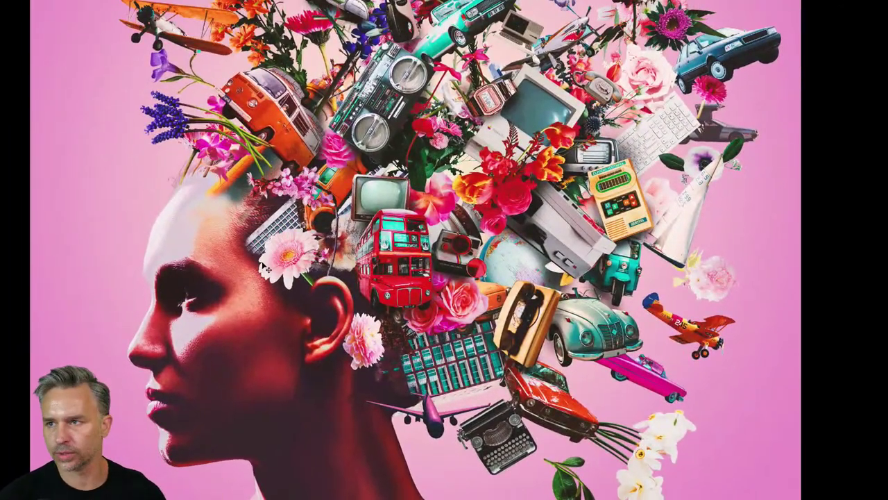
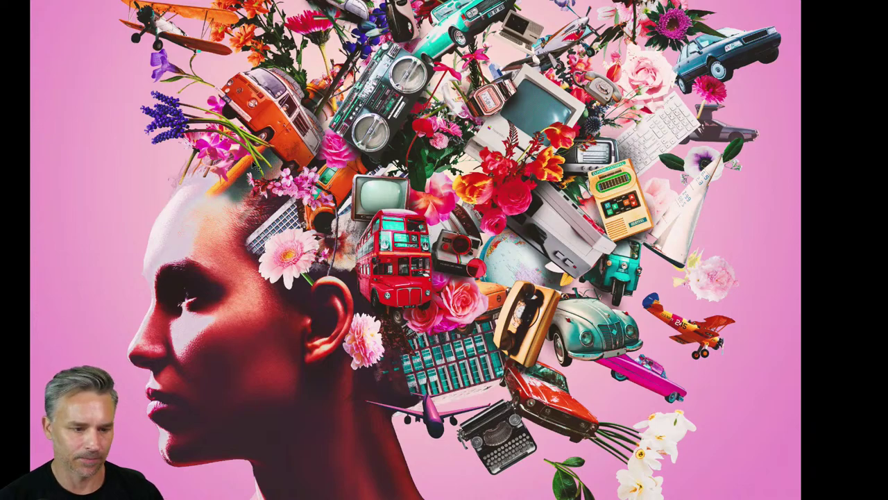
- Exit full-screen view and switch to the LifeisaMixtape.psd poster document
key("f")
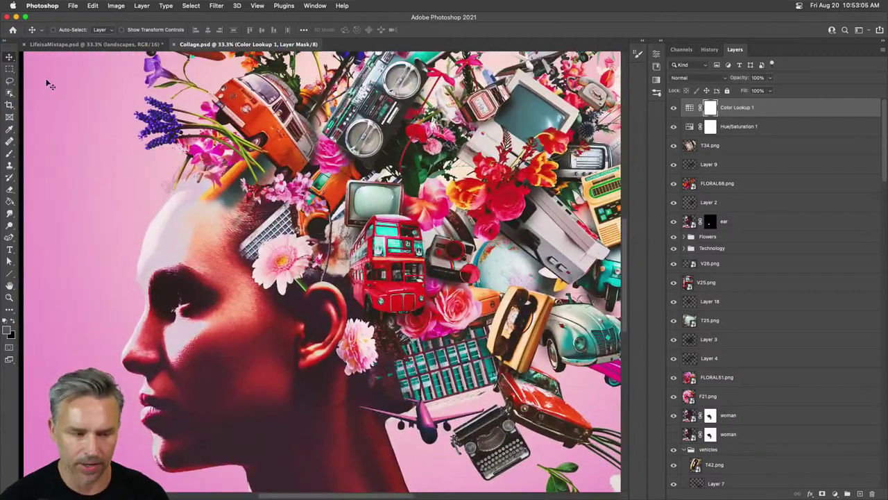
left_click(138, 46)
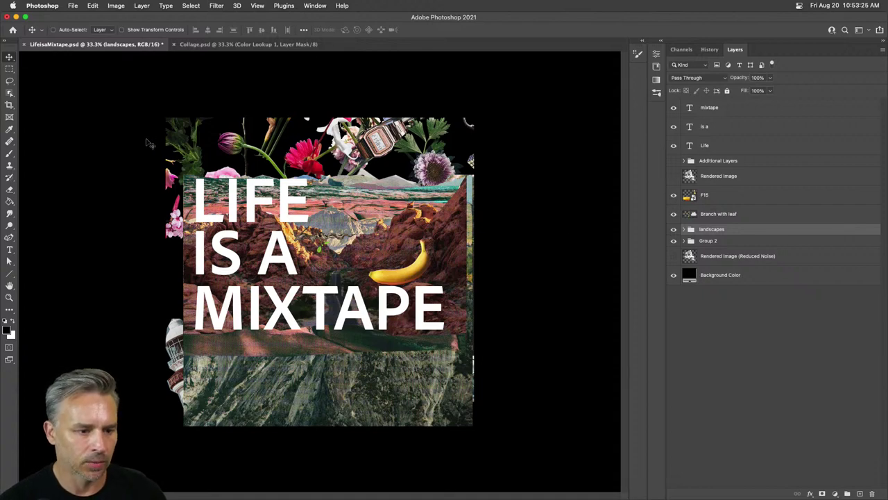
- Hide the landscapes group, leaving it untransformed
key("ctrl+t")
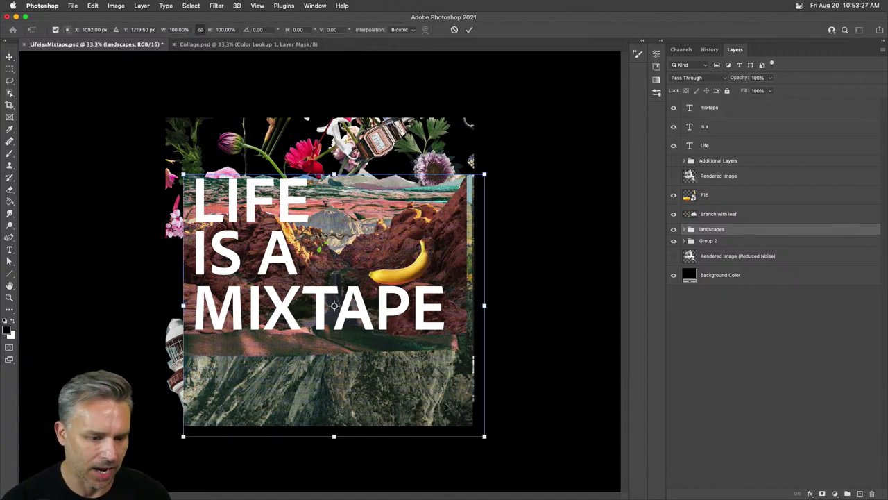
key("Return")
left_click(673, 229)
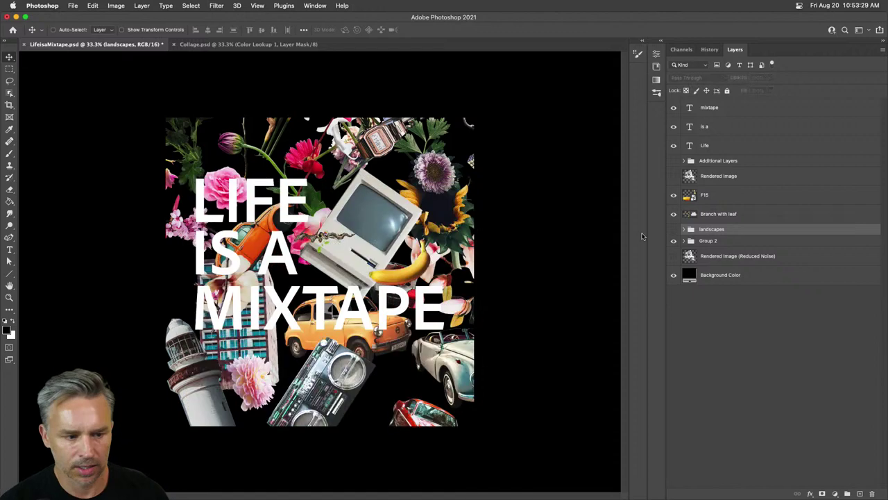
- Scale the Group 2 collage down to about 33% over the LIFE IS A MIXTAPE text
left_click(707, 241)
key("ctrl+t")
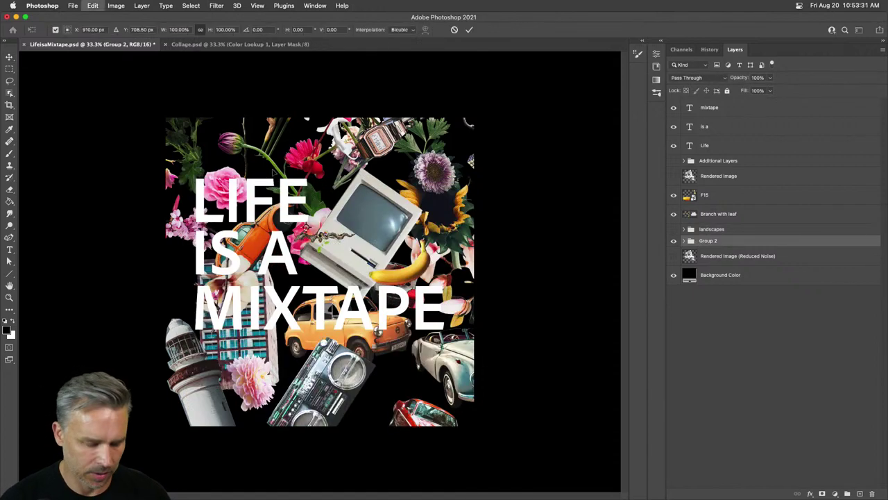
key("ctrl+minus")
key("ctrl+minus")
key("ctrl+minus")
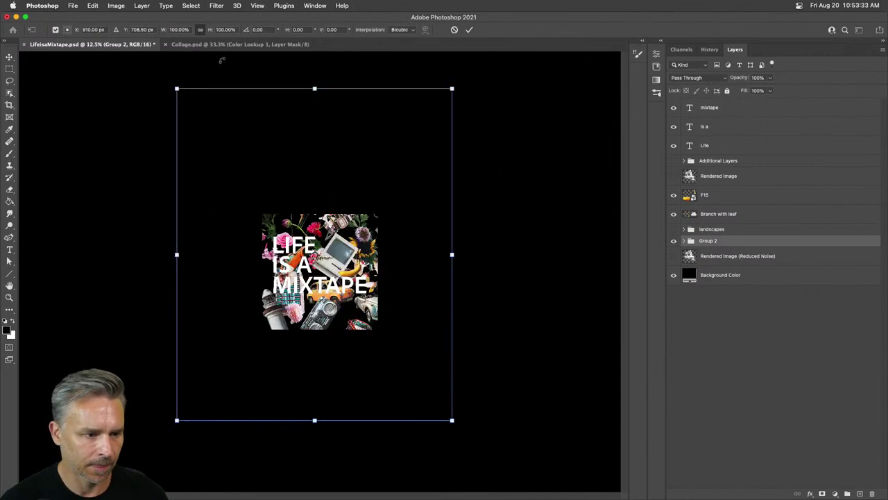
left_click_drag(176, 88, 317, 221)
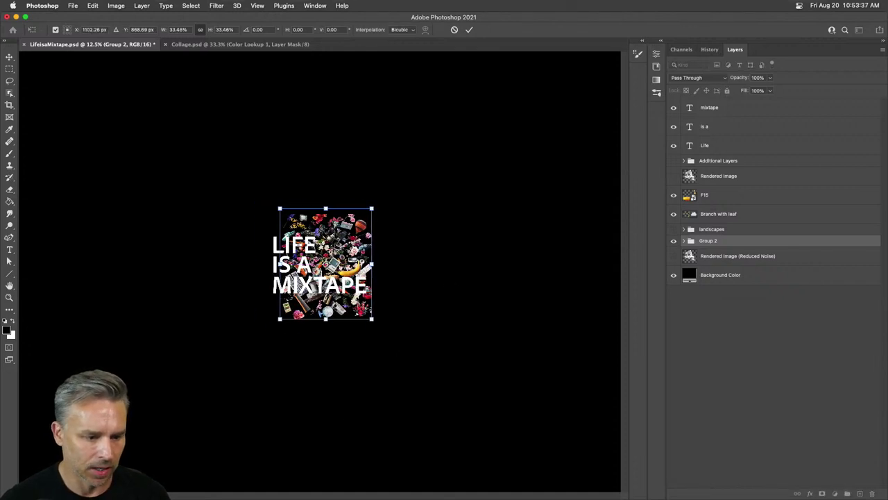
key("Return")
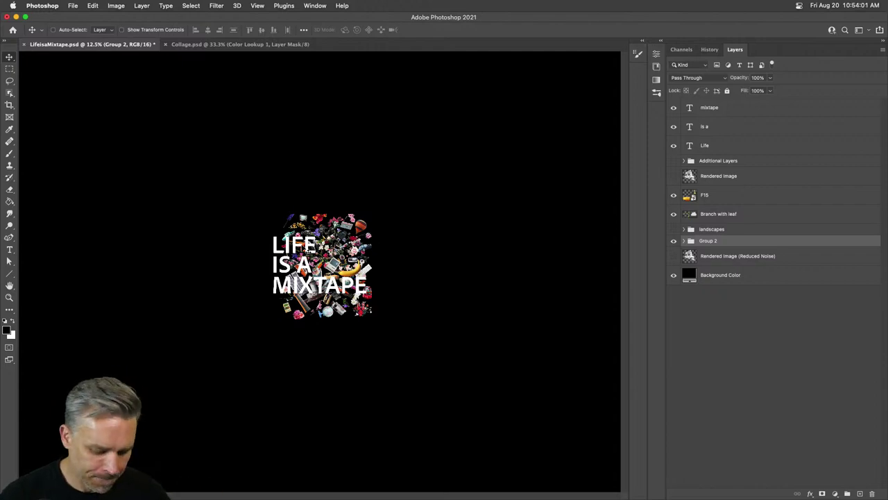
- Hide the mixtape, is a and Life type layers and show Rendered Image (Reduced Noise)
key("super+plus")
key("super+plus")
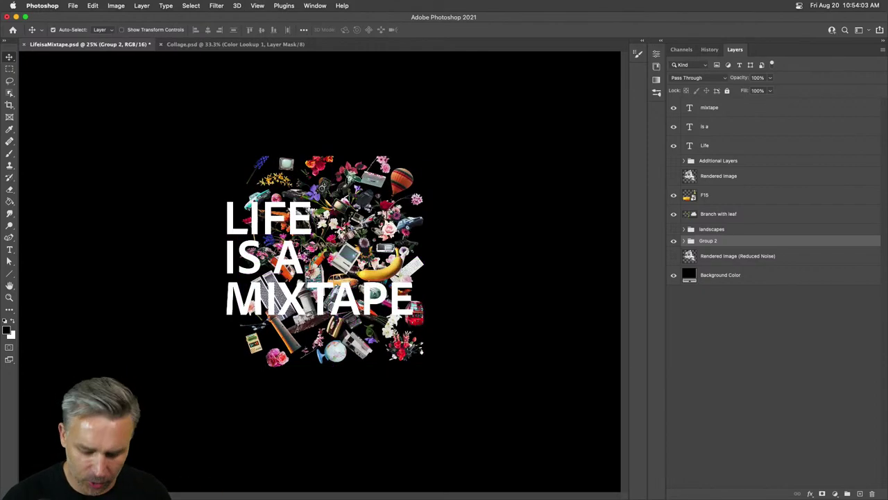
key("super+0")
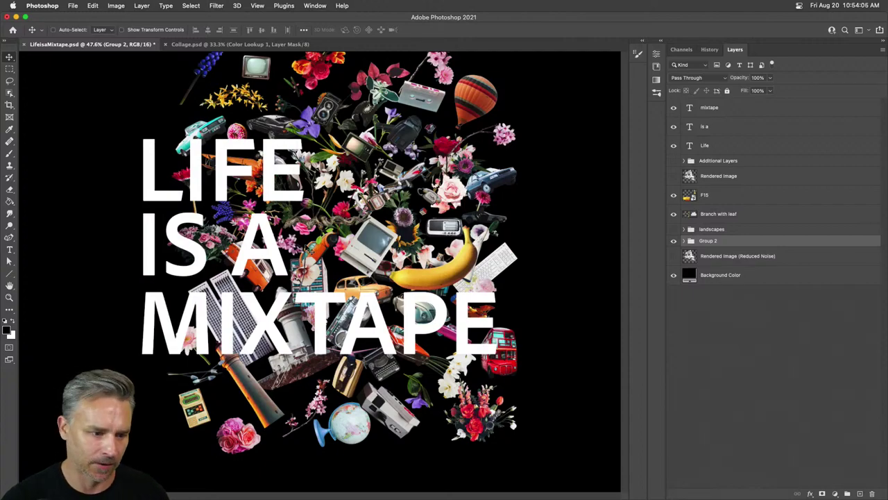
key("super+plus")
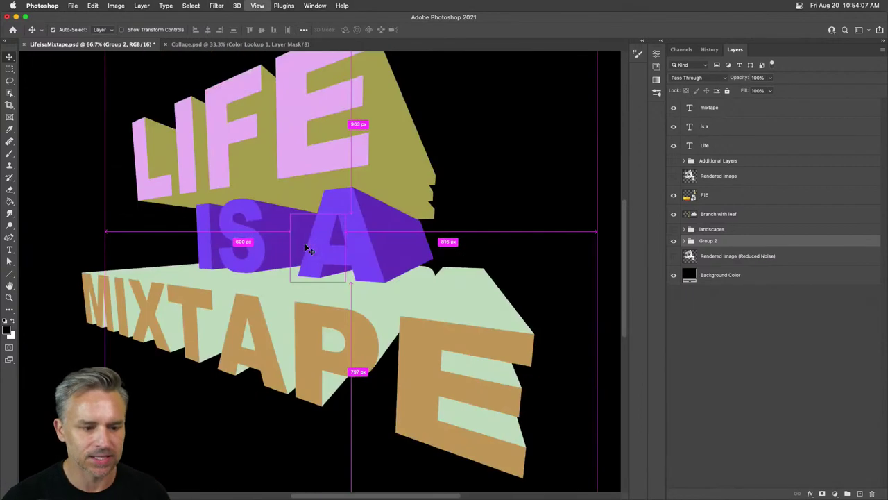
key("super+plus")
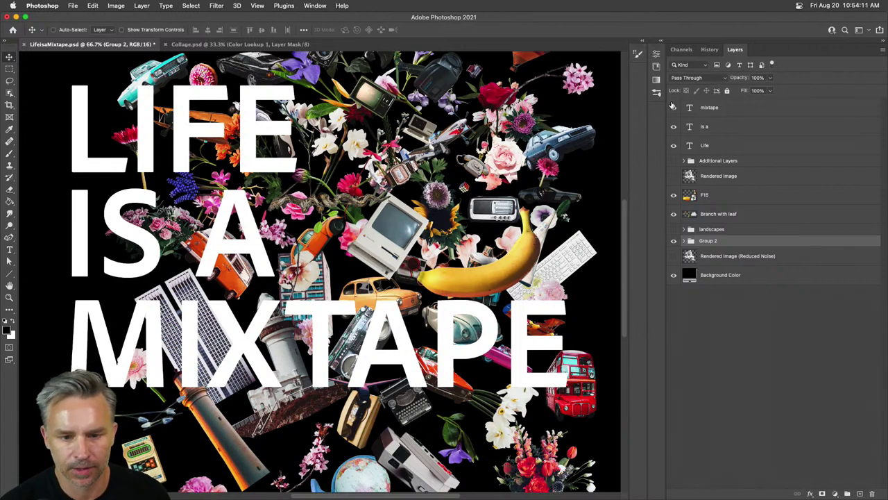
left_click_drag(672, 111, 669, 227)
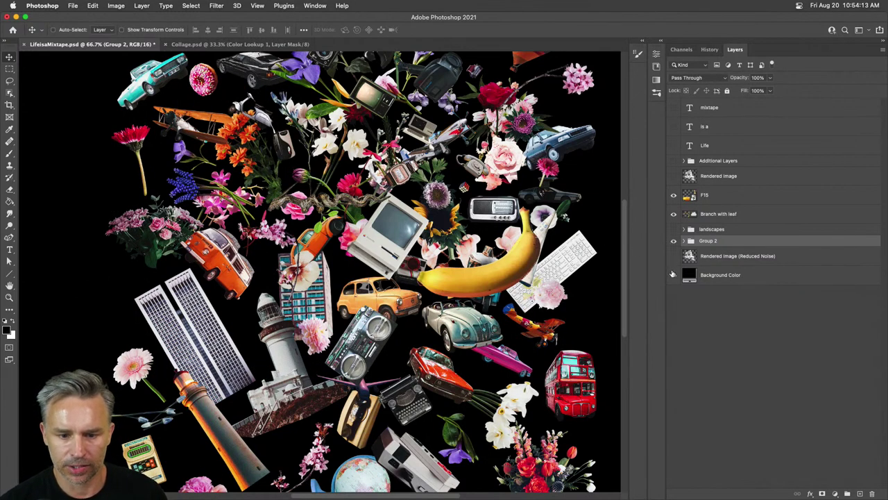
left_click(673, 256)
left_click(715, 257)
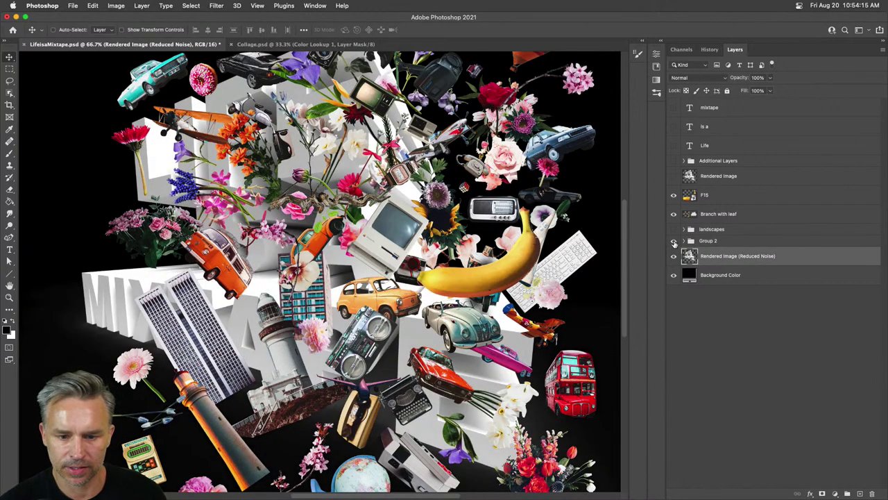
left_click(673, 241)
- Delete the F15 banana and Branch with leaf layers, then show Group 2 again
left_click(763, 202)
left_click(742, 214, "shift")
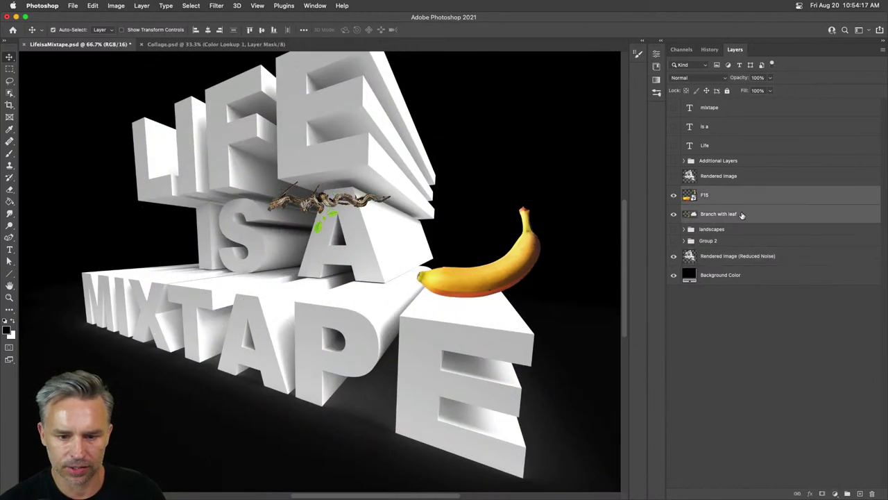
left_click(872, 493)
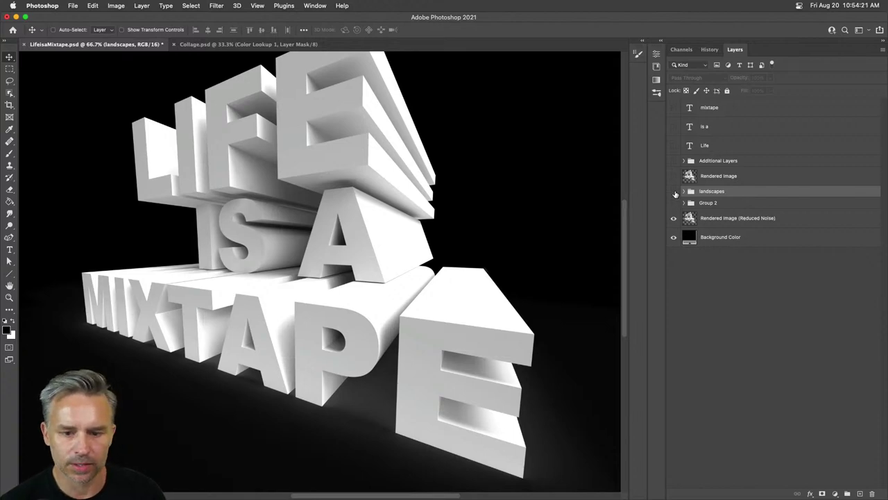
left_click(673, 204)
left_click(703, 204)
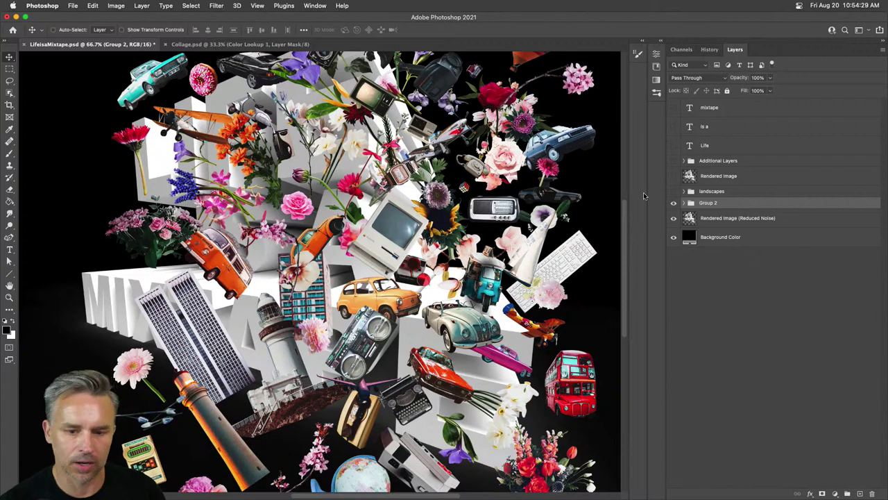
- Expand Group 2 and rename the T34.png layer to 'watch'
left_click(681, 203)
scroll(687, 206, "down", 2)
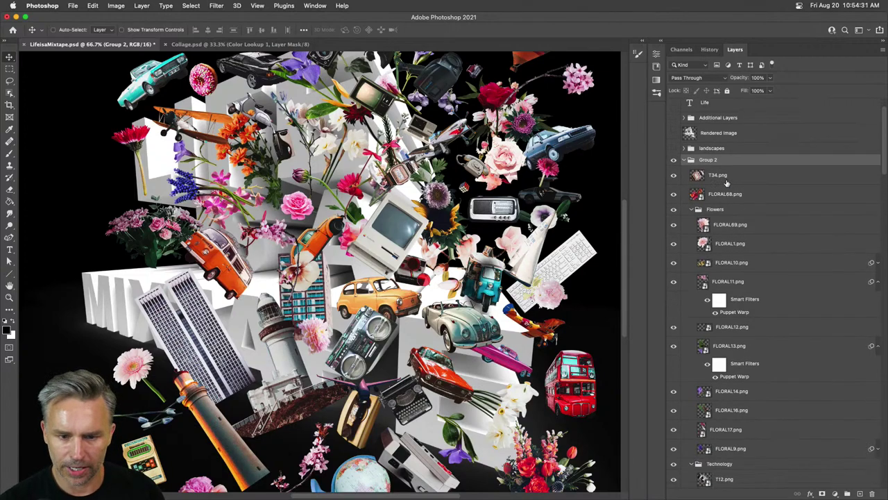
left_click(726, 181)
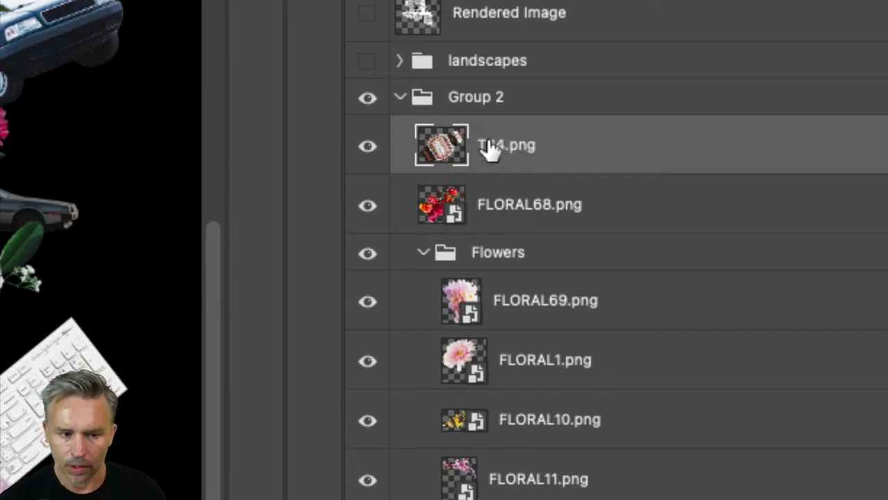
double_click(498, 150)
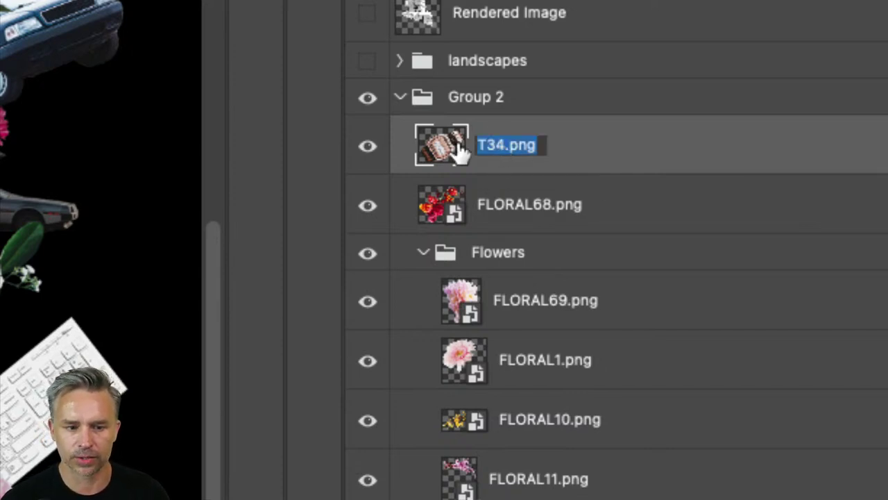
type("watch")
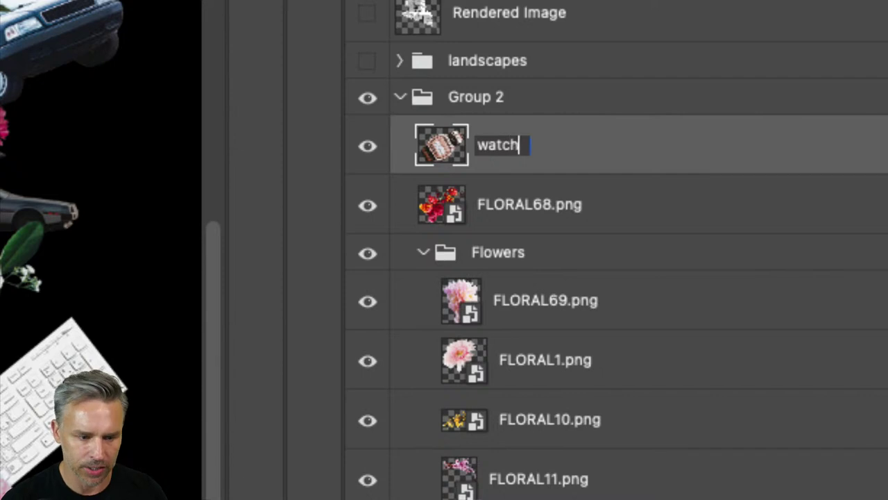
key("Tab")
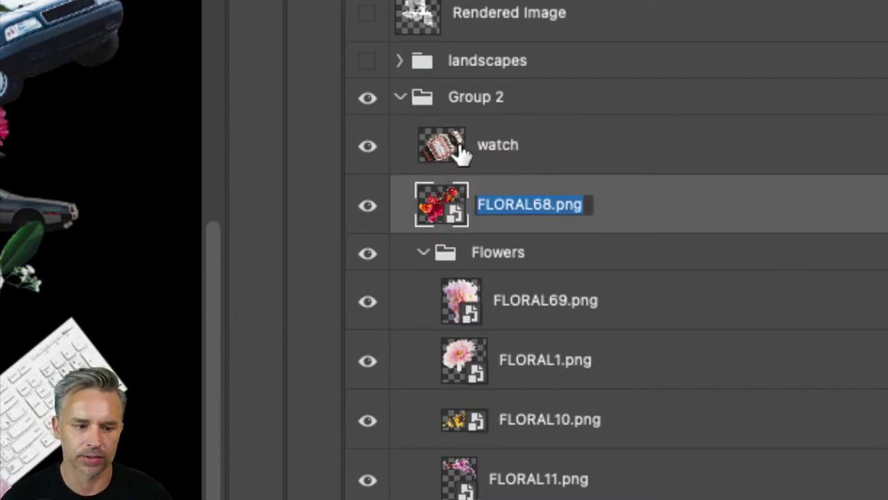
- Rename FLORAL68.png to 'flowers' and FLORAL69.png to 'flower1'
type("flowers")
key("Tab")
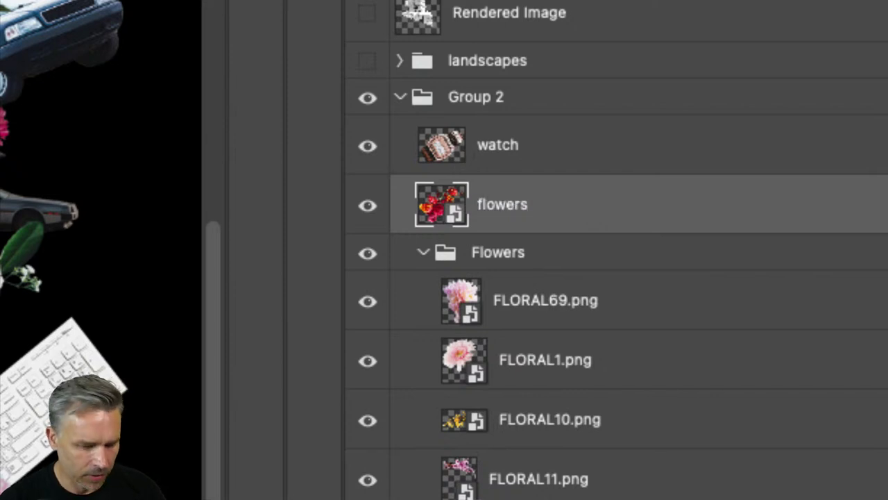
key("Tab")
type("fl")
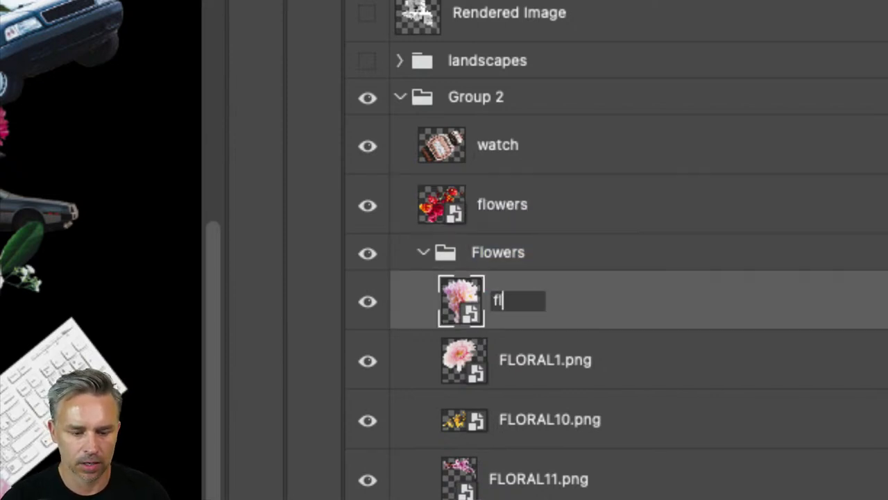
type("woer")
key("BackSpace")
key("BackSpace")
key("BackSpace")
key("BackSpace")
type("ower")
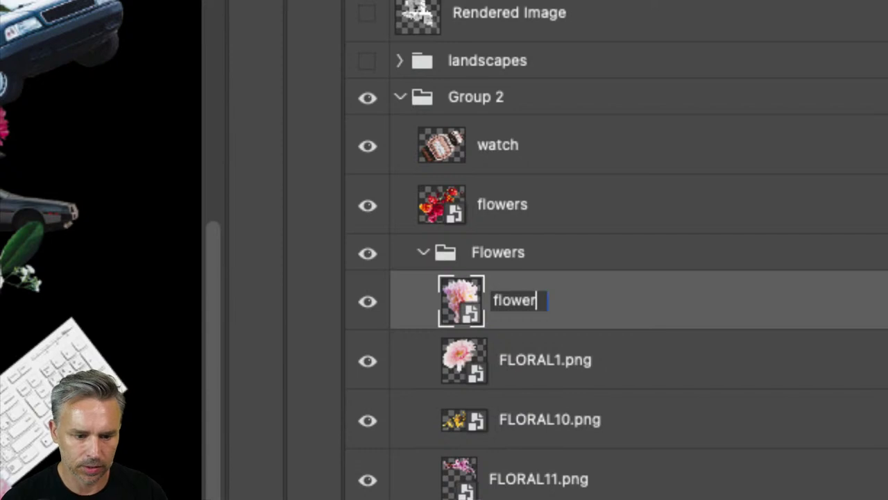
type("1")
key("Tab")
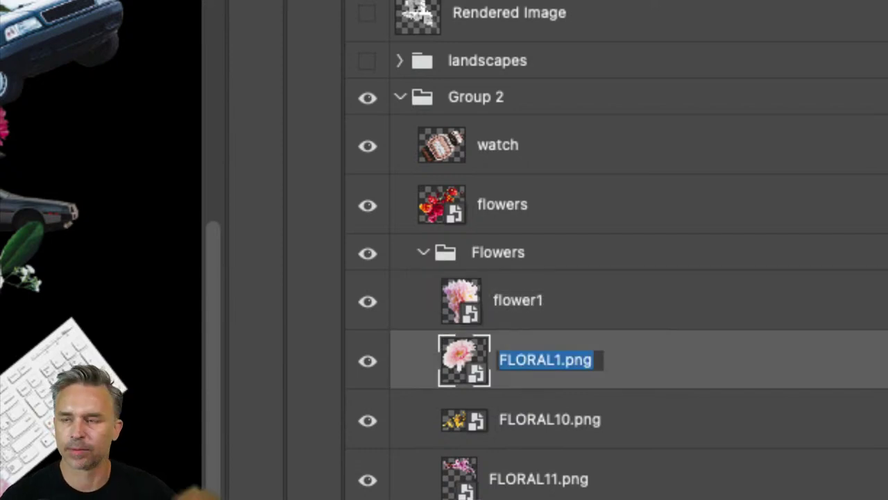
key("Return")
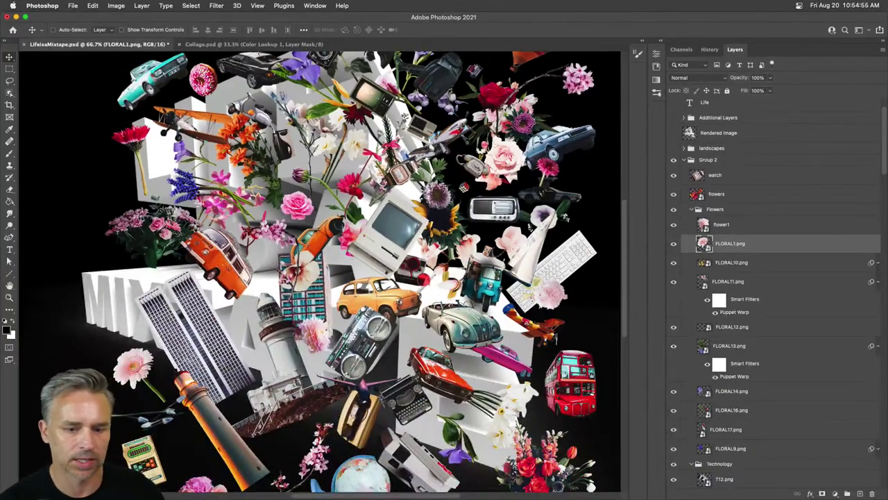
- Move the pink rose to the MIX letters' left edge and the skyscraper to the upper left
left_click(299, 217, "super")
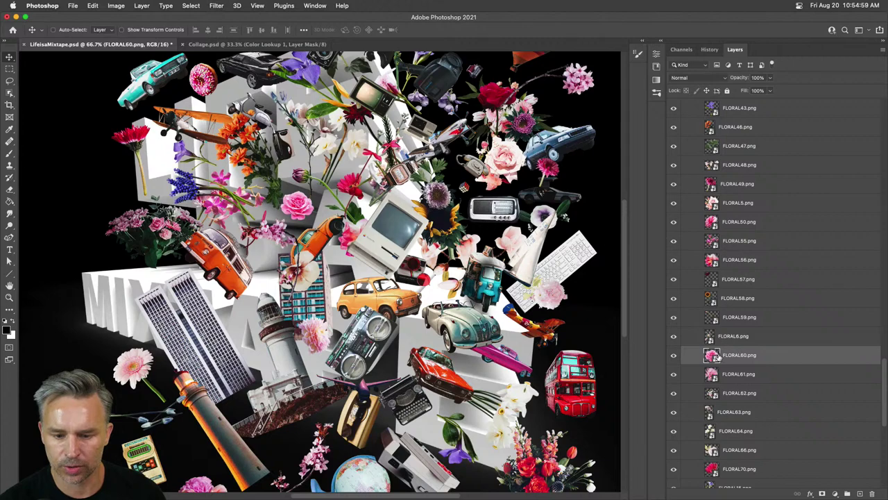
left_click_drag(298, 208, 113, 268)
left_click_drag(196, 338, 86, 210)
key("super+t")
left_click_drag(128, 191, 101, 188)
left_click_drag(124, 232, 177, 284)
key("Return")
- Move B15.png below the 3D render and put it in a new group named 'buildings'
scroll(732, 374, "down", 2)
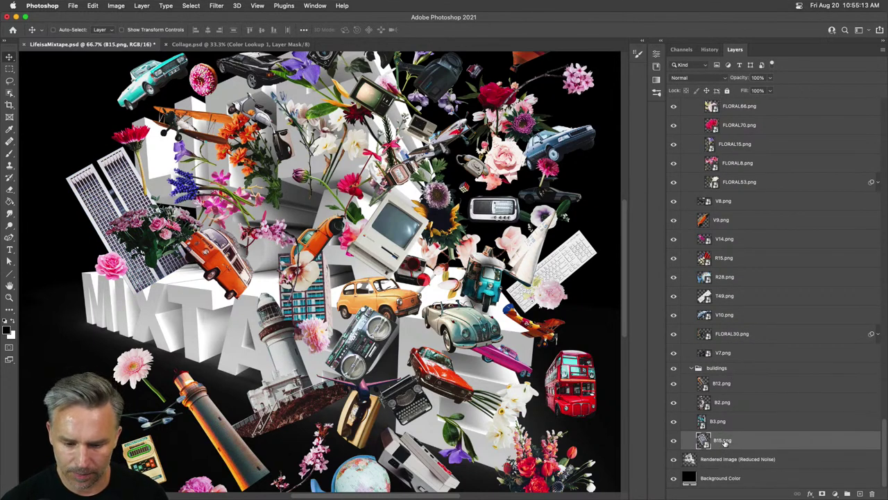
left_click_drag(723, 442, 725, 465)
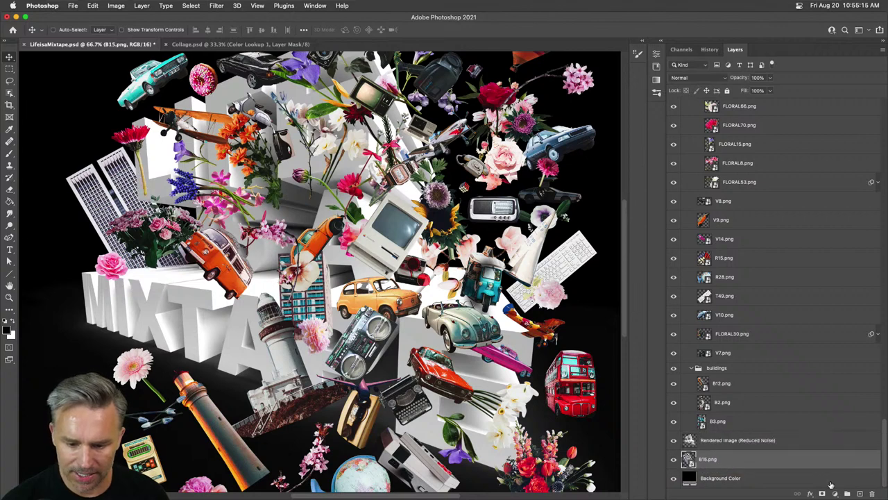
left_click(847, 494)
double_click(707, 455)
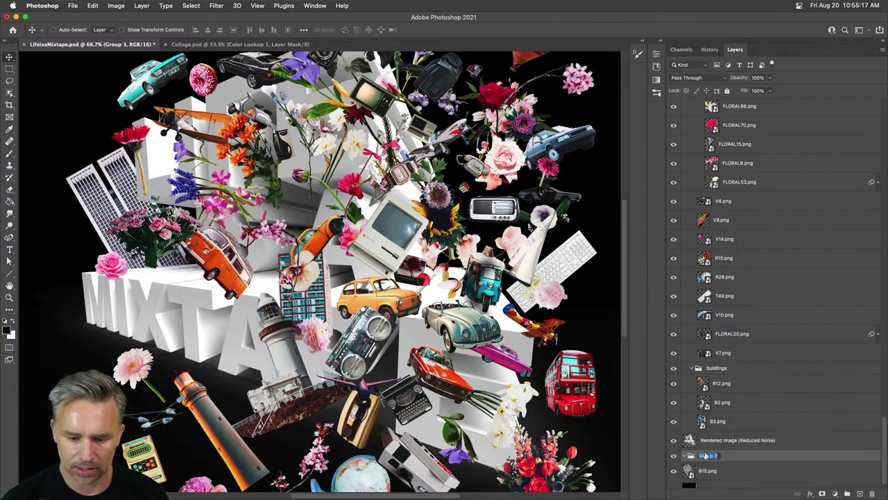
type("b")
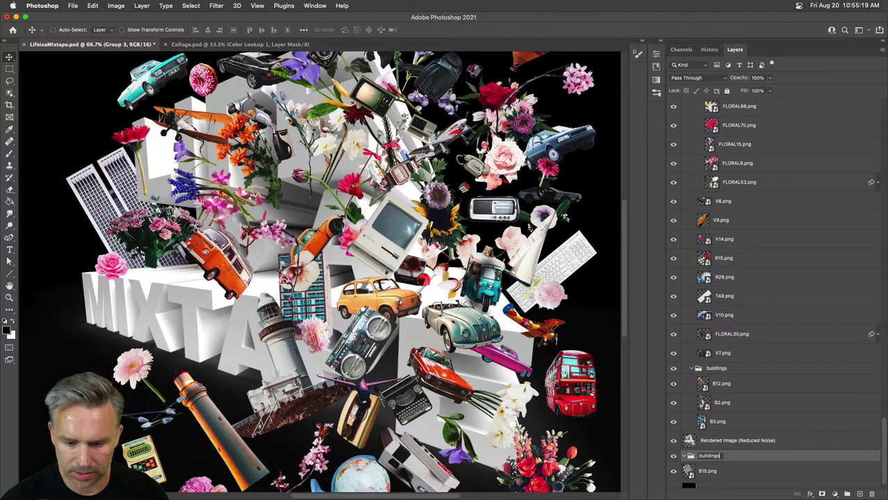
type("uildings")
key("Return")
scroll(708, 449, "down", 1)
left_click_drag(685, 461, 697, 450)
- Rename Rendered Image (Reduced Noise) to 'Text' and select the T49.png layer
left_click(708, 430)
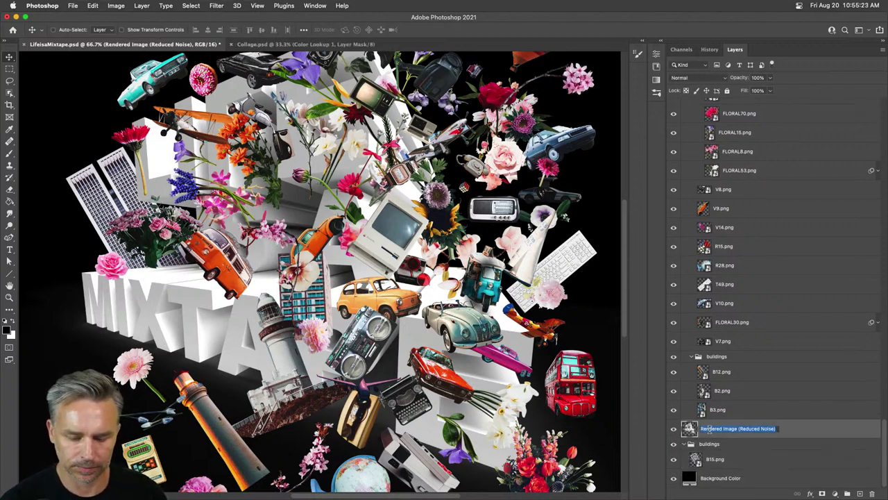
type("Text")
key("Return")
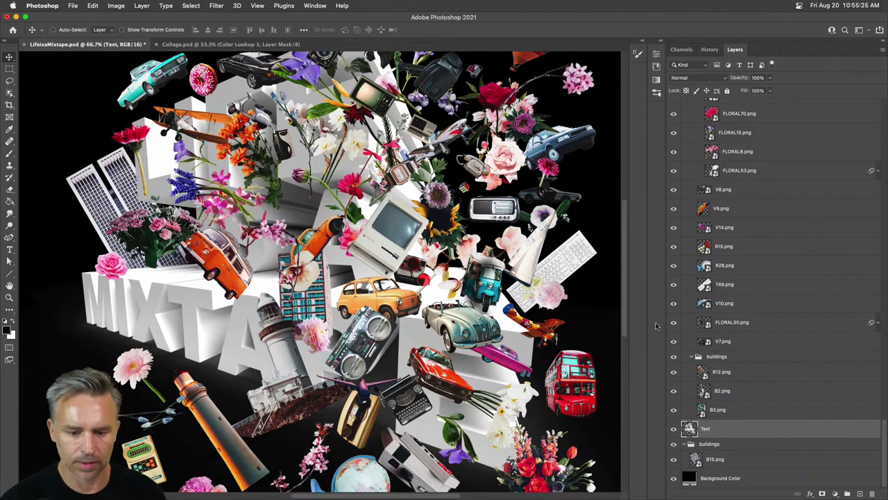
scroll(395, 188, "down", 1)
left_click(767, 281)
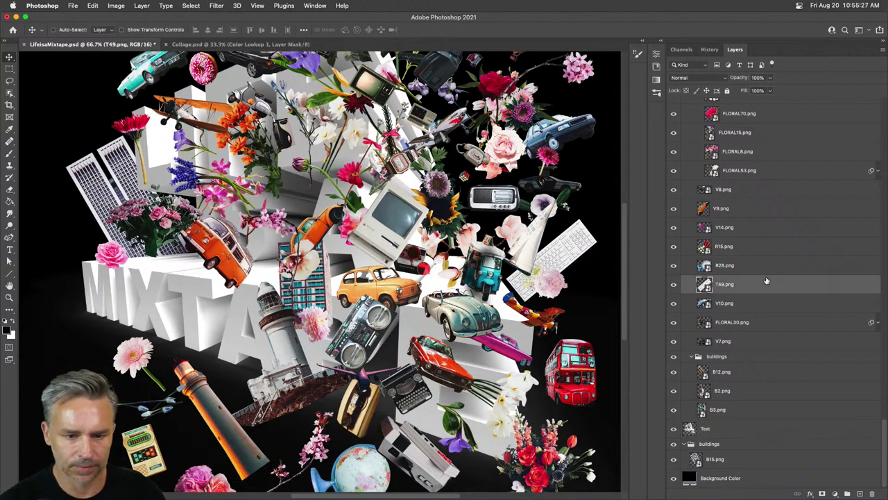
scroll(689, 203, "up", 15)
- Group the five layers from mixtape through Rendered Image
left_click(710, 191)
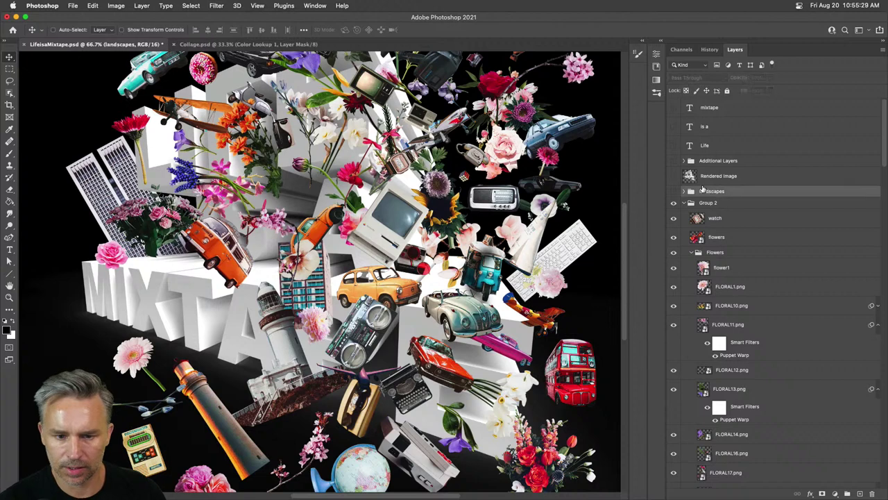
left_click(719, 177)
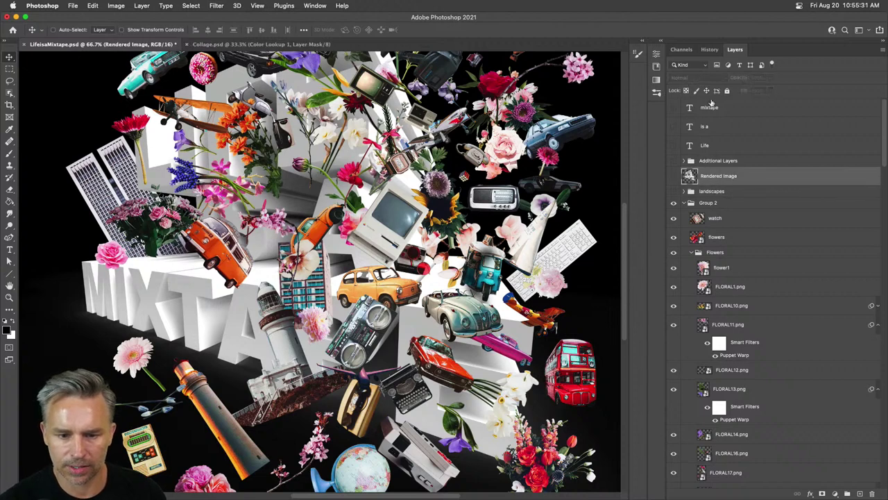
left_click(722, 106, "shift")
key("super+g")
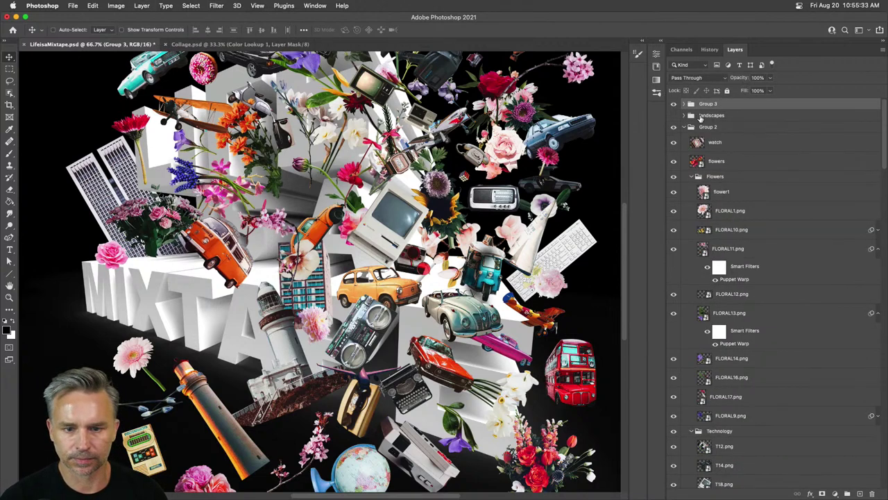
- Nudge the boombox and VW beetle up and right, and the yellow Fiat right
left_click(713, 133)
left_click(724, 148)
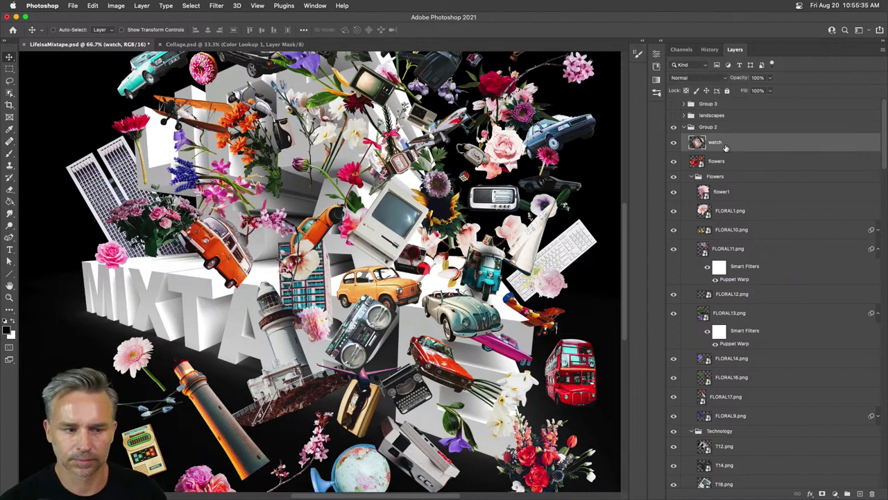
left_click_drag(352, 347, 468, 237)
left_click_drag(475, 329, 494, 290)
left_click_drag(371, 292, 383, 287)
- Try repositioning the MIXTAPE lettering, then open the Background Color fill's colour picker
scroll(770, 424, "down", 3)
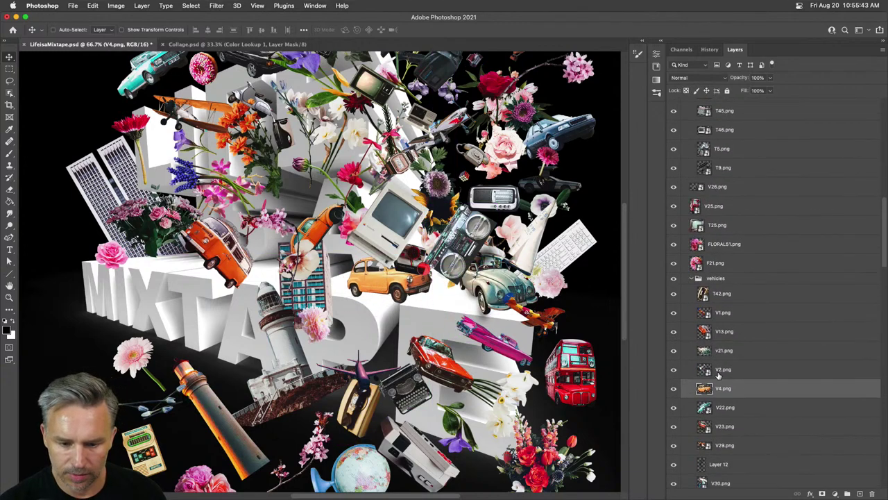
left_click_drag(353, 374, 362, 378)
left_click_drag(448, 167, 316, 267)
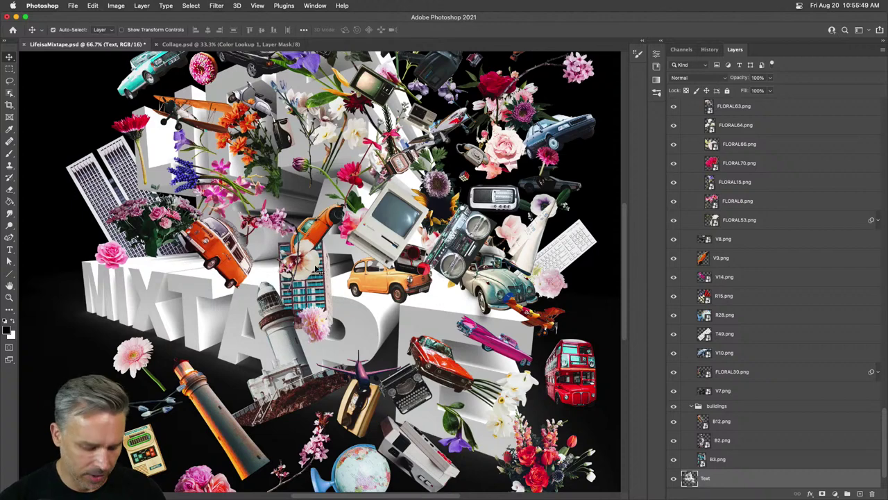
scroll(316, 268, "up", 1)
scroll(767, 407, "down", 2)
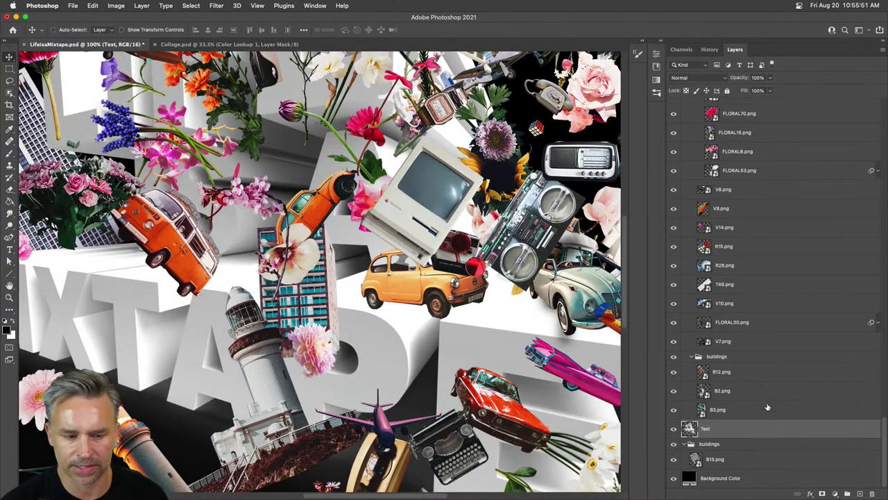
double_click(687, 478)
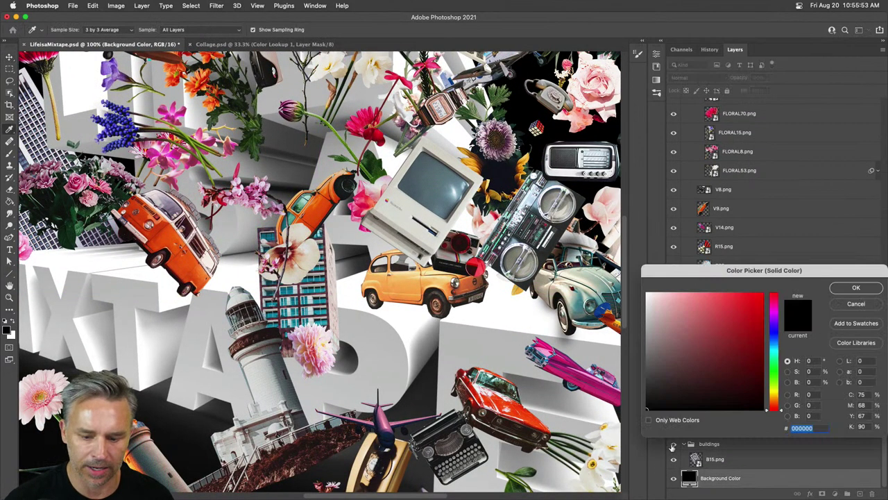
- Make the Background Color fill white and apply Lock All to Text and Background Color
left_click_drag(670, 365, 643, 286)
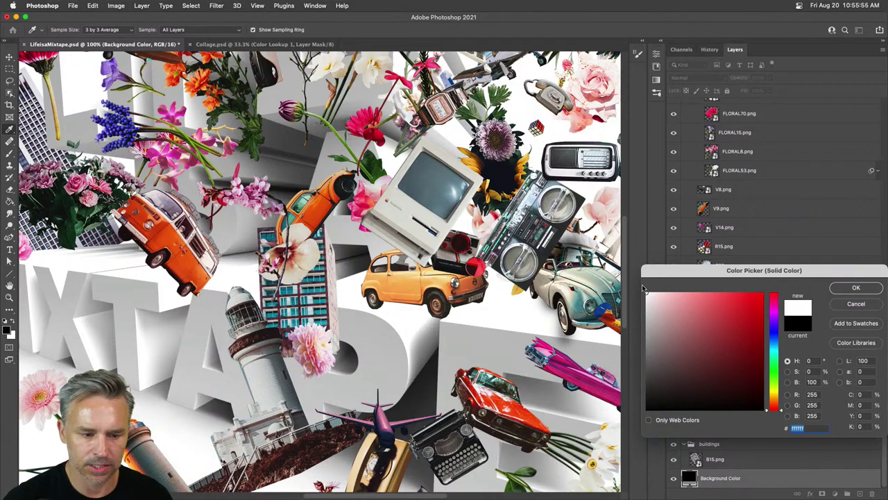
key("Return")
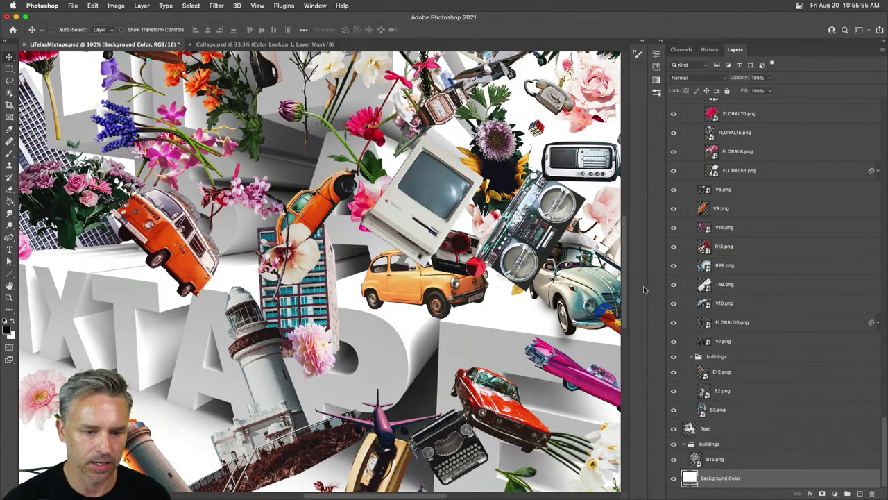
left_click(725, 461)
left_click(722, 480)
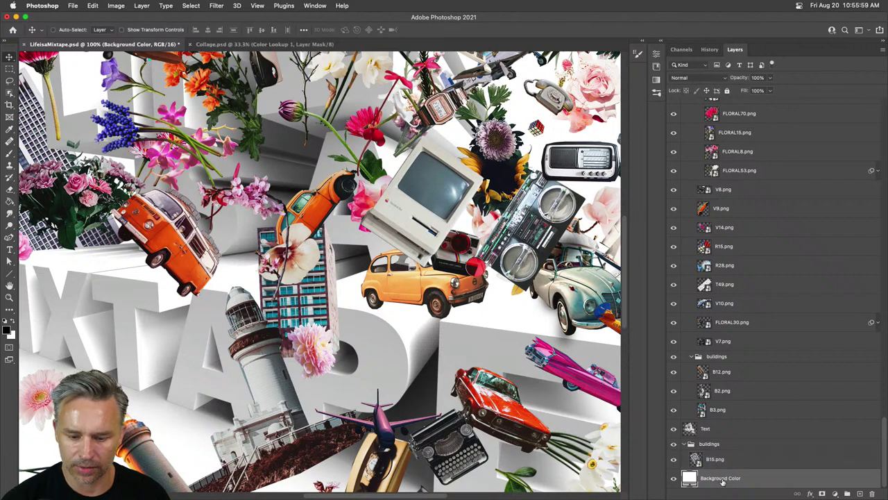
left_click(746, 431, "super")
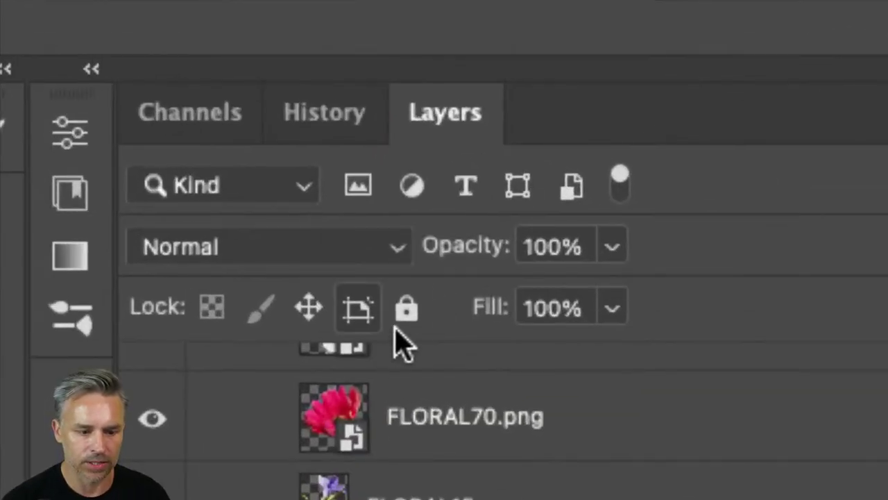
left_click(727, 91)
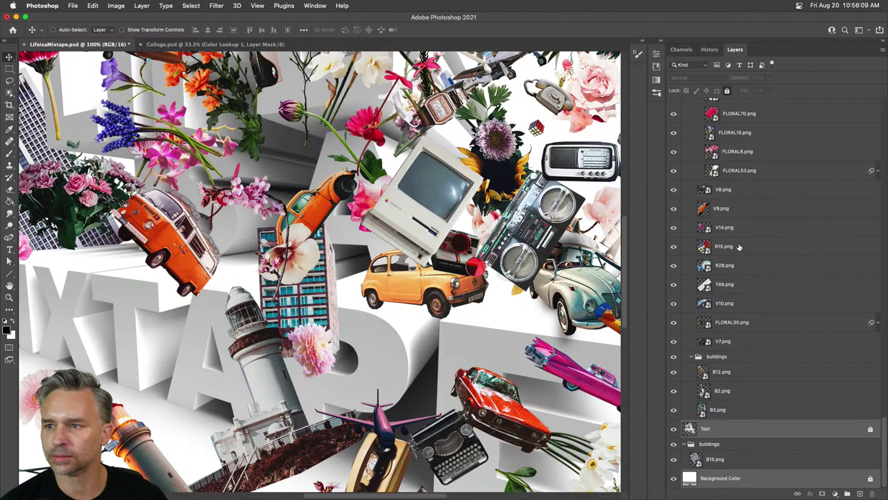
- Select the yellow Fiat layer V4.png and nudge it slightly upward
left_click(738, 207)
left_click(411, 286, "super")
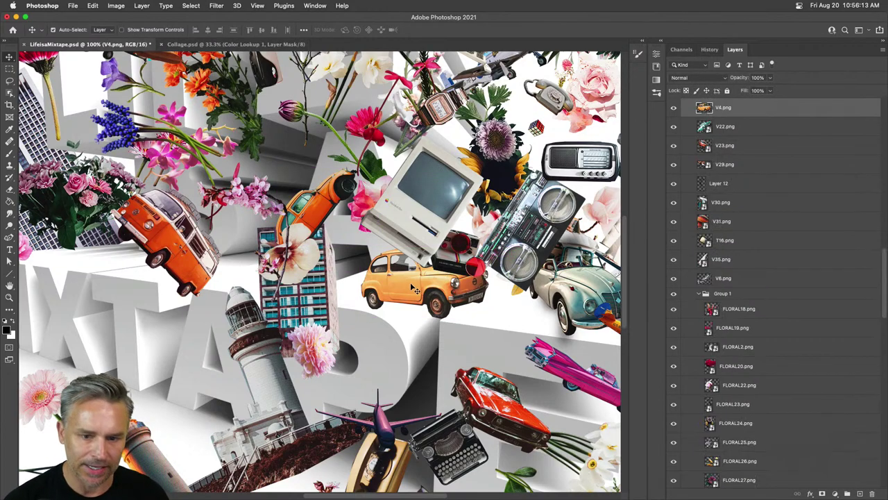
left_click_drag(411, 287, 406, 277)
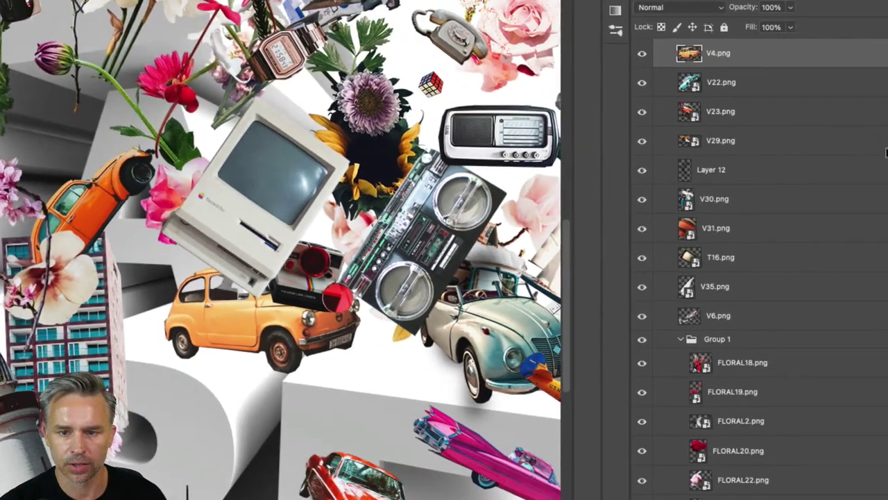
scroll(712, 111, "up", 3)
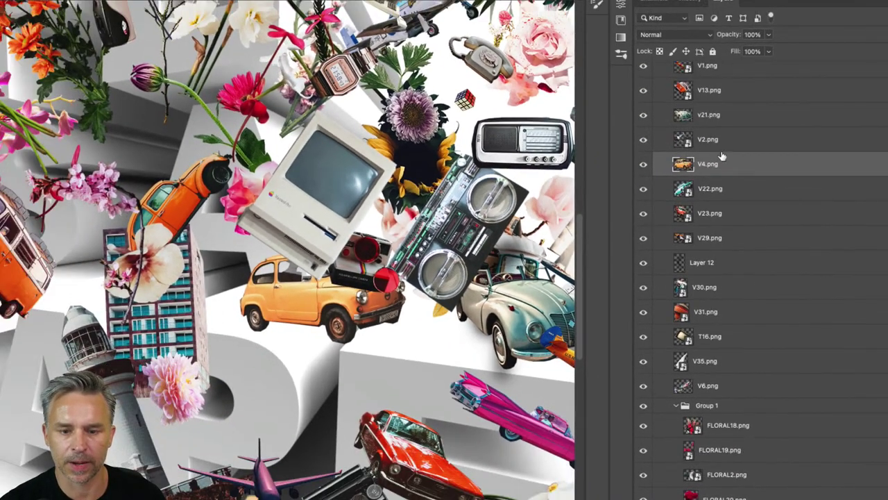
left_click_drag(721, 158, 734, 132)
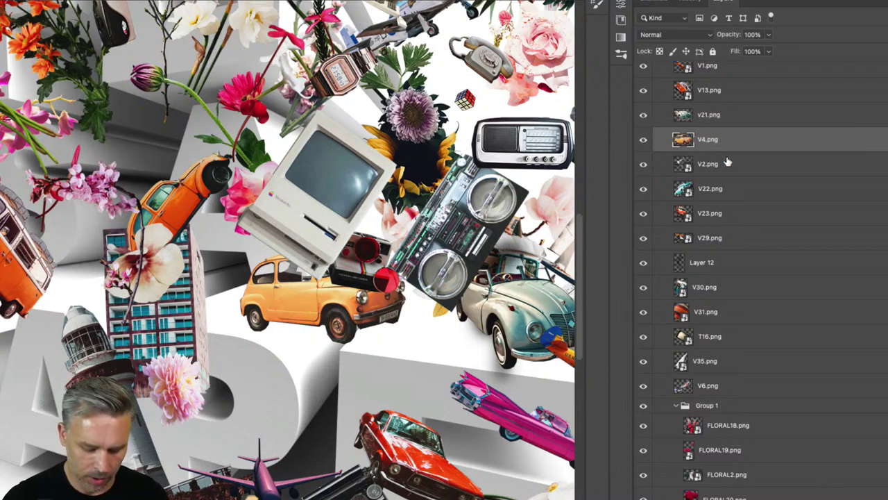
- Bring V4.png to the very top of the layer stack with Bring to Front
key("ctrl+bracketright")
key("ctrl+bracketleft")
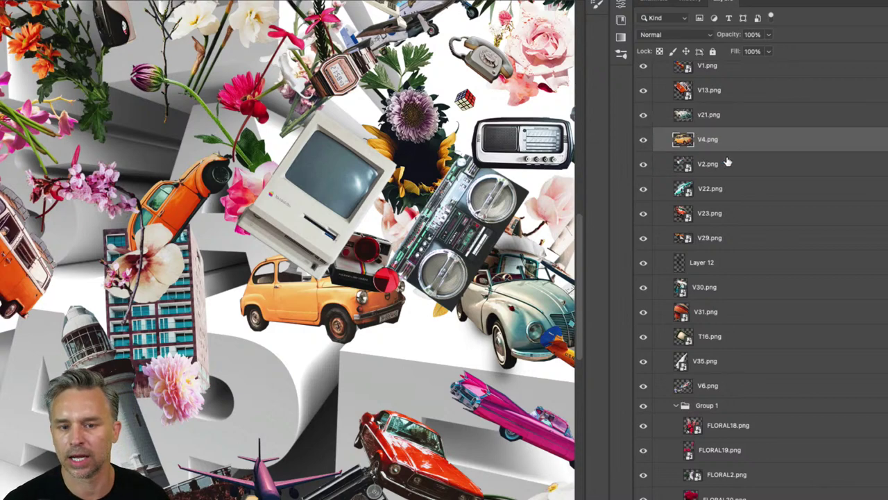
key("ctrl+bracketright")
key("ctrl+bracketleft")
key("ctrl+bracketleft")
key("ctrl+bracketleft")
key("ctrl+bracketleft")
key("ctrl+bracketright")
key("ctrl+bracketright")
key("ctrl+bracketright")
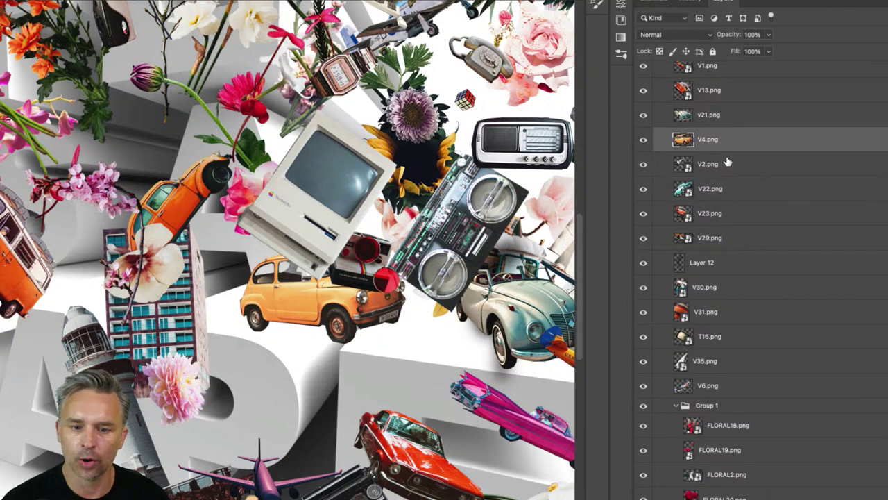
key("ctrl+bracketleft")
key("ctrl+bracketleft")
key("ctrl+bracketleft")
key("ctrl+bracketleft")
key("ctrl+bracketright")
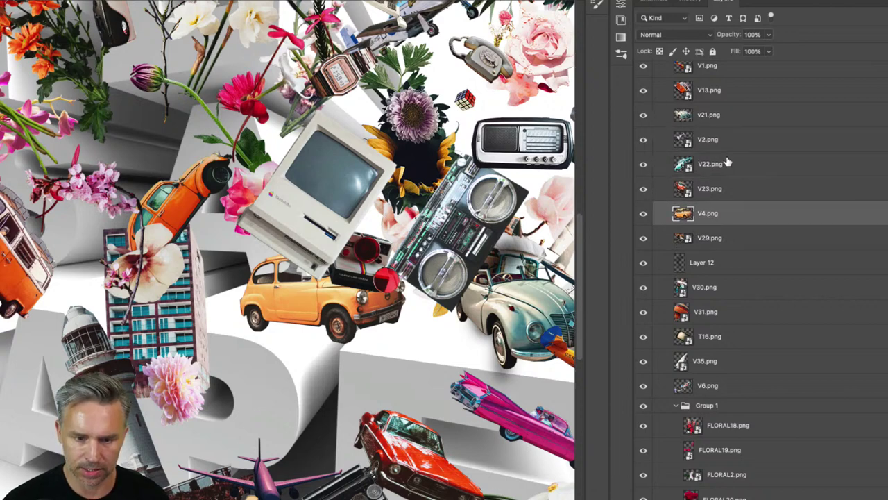
key("ctrl+bracketright")
key("ctrl+bracketright")
key("ctrl+bracketright")
key("ctrl+bracketright")
key("ctrl+bracketright")
key("ctrl+bracketright")
key("ctrl+bracketright")
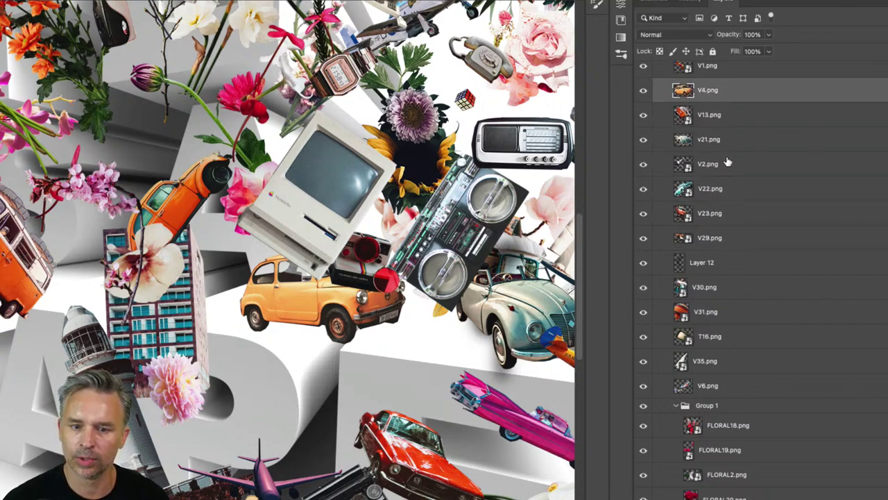
key("ctrl+bracketleft")
key("ctrl+bracketleft")
key("ctrl+bracketleft")
key("ctrl+bracketleft")
key("ctrl+bracketleft")
key("ctrl+bracketleft")
key("ctrl+bracketleft")
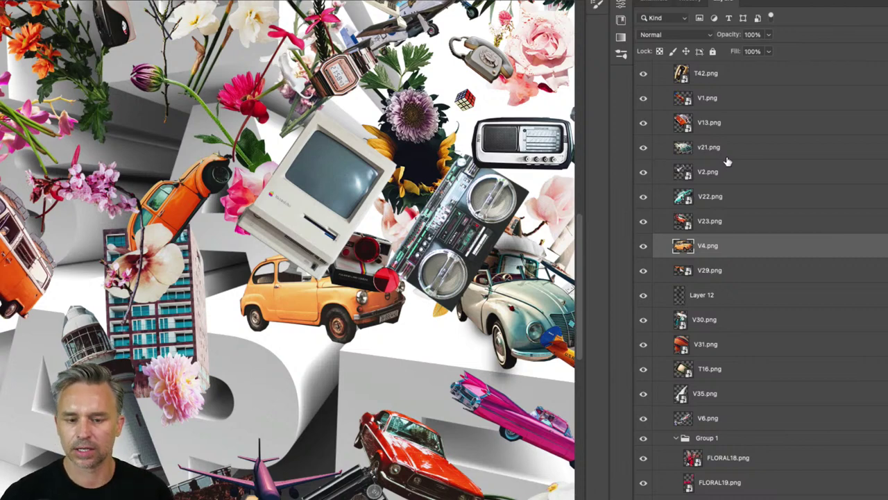
key("ctrl+shift+bracketright")
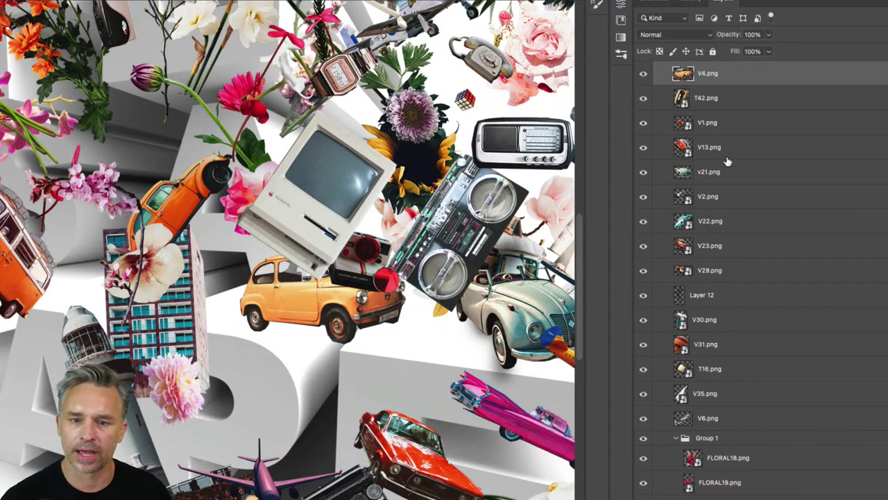
key("ctrl+shift+bracketright")
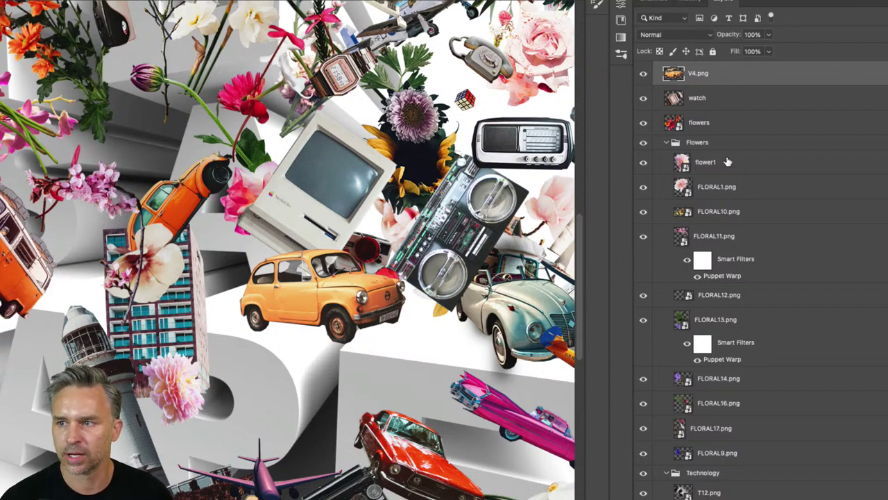
- Bring the grey car layer v21.png to the top of the stack
scroll(361, 229, "right", 5)
scroll(361, 229, "down", 2)
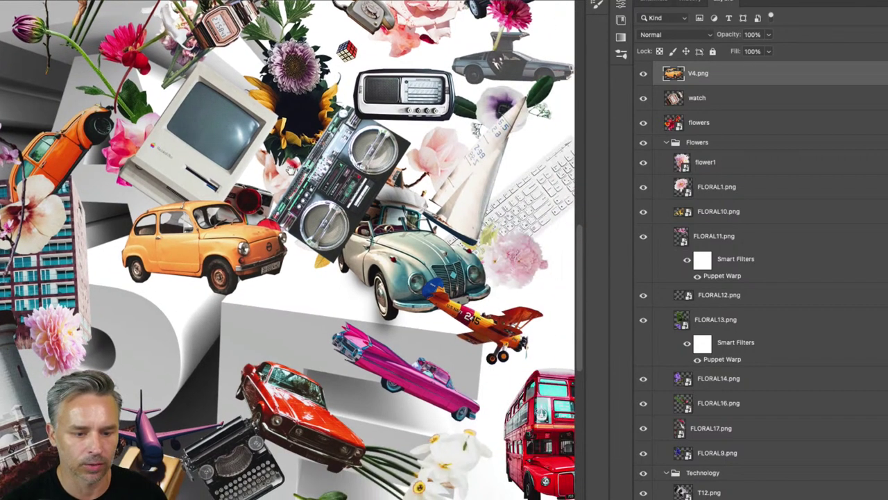
left_click(401, 279, "ctrl")
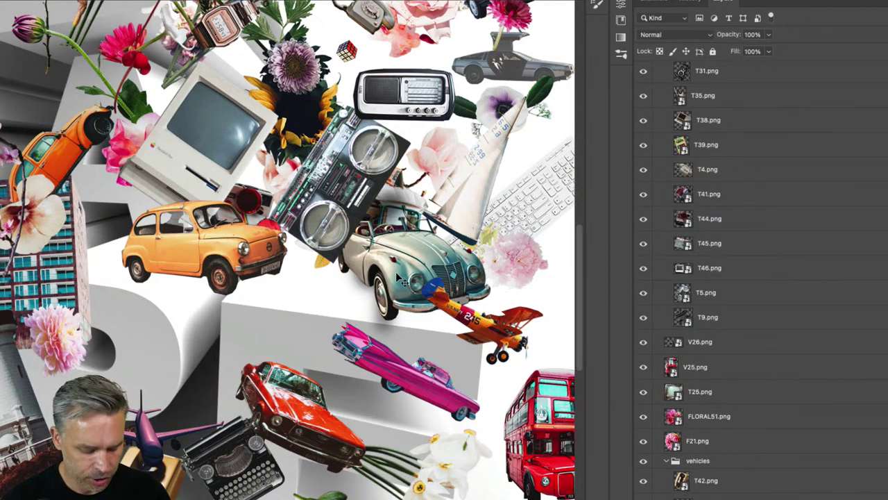
key("ctrl+bracketright")
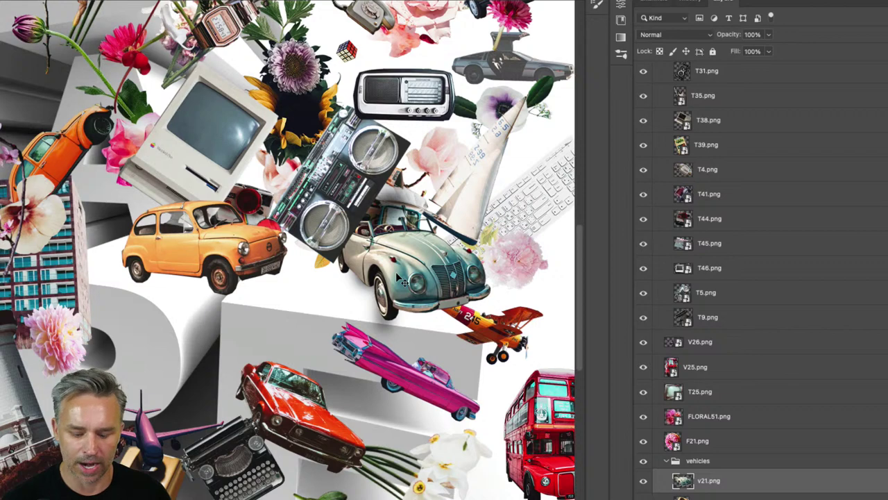
key("ctrl+shift+bracketright")
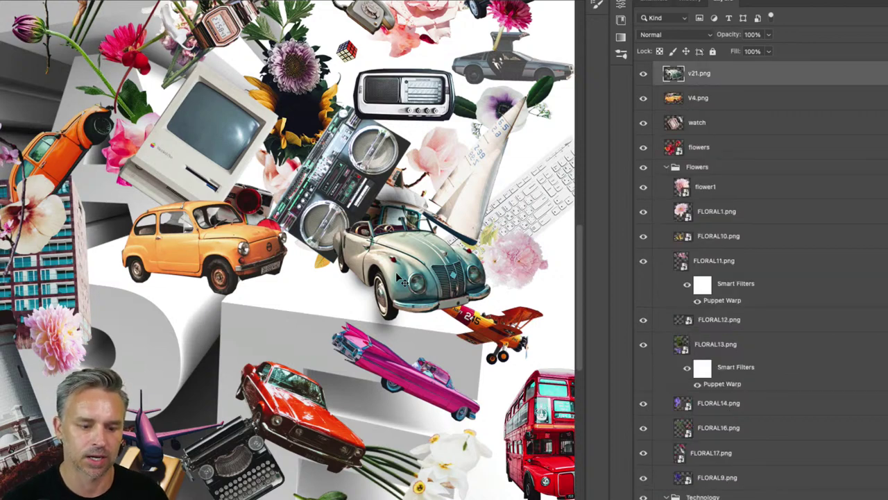
- Shift the biplane up and to the right and delete the empty Layer 12
left_click_drag(485, 344, 525, 293)
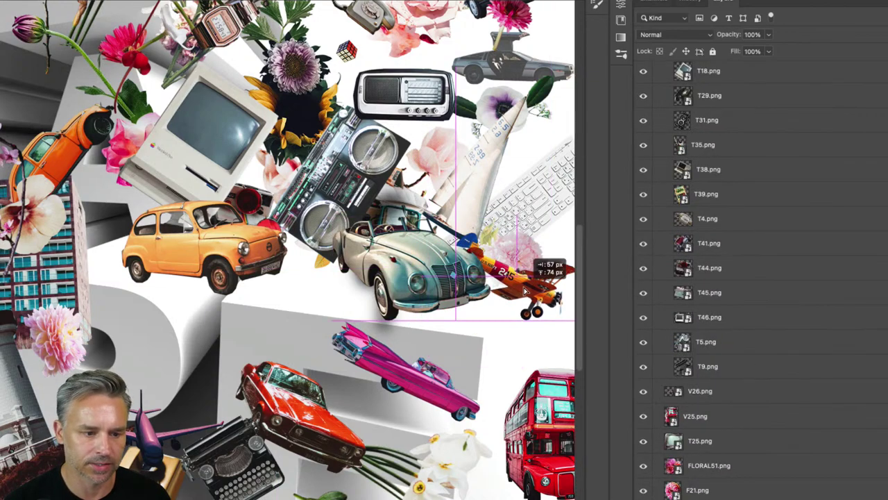
left_click(380, 212)
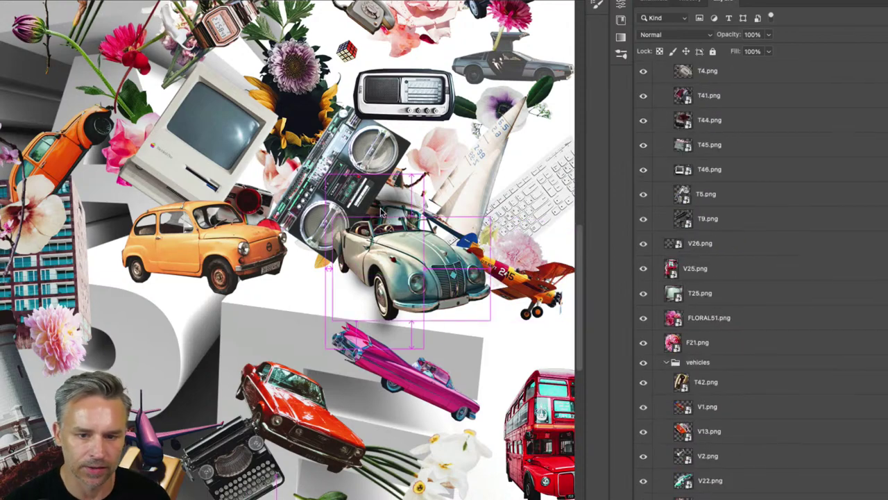
scroll(670, 342, "down", 5)
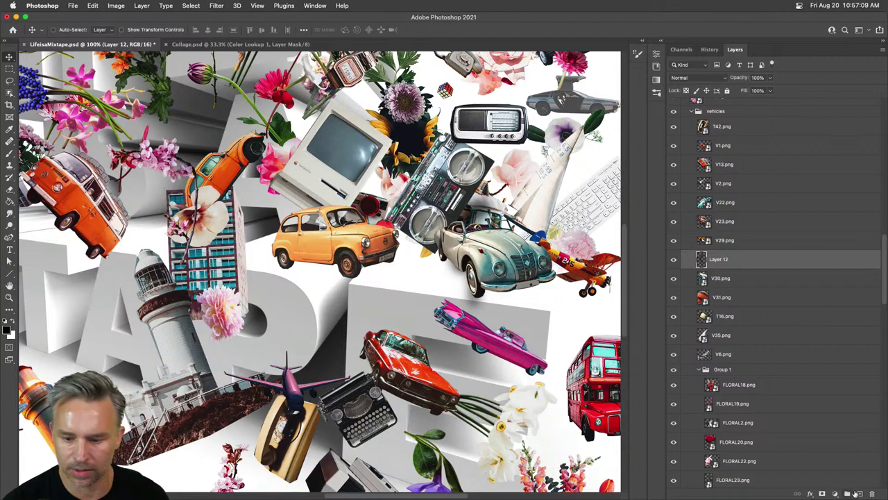
left_click(872, 494)
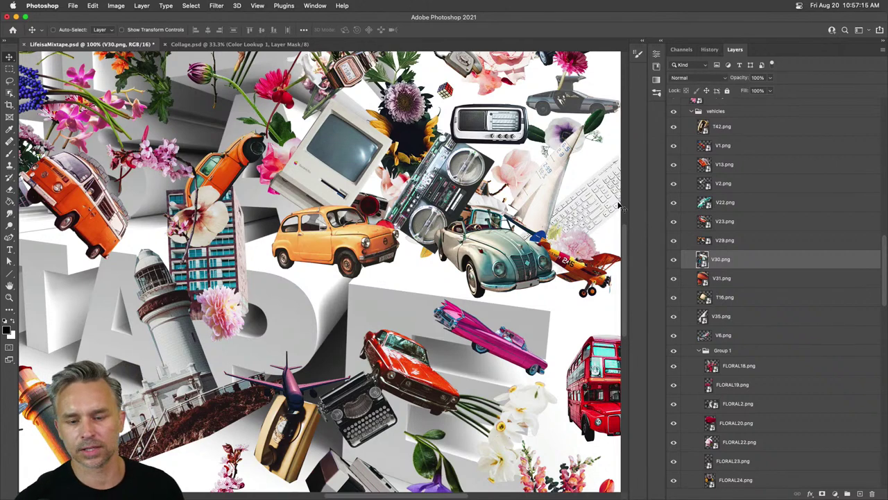
left_click(749, 165)
scroll(759, 174, "up", 10)
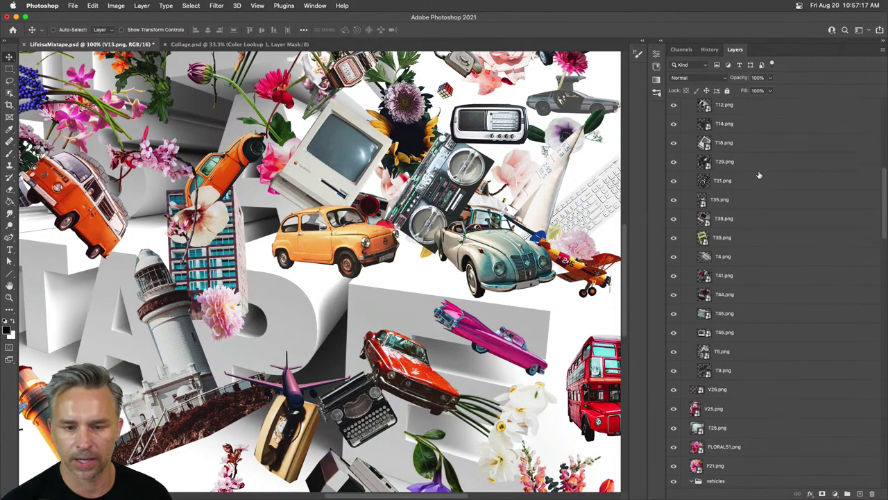
scroll(618, 223, "up", 5)
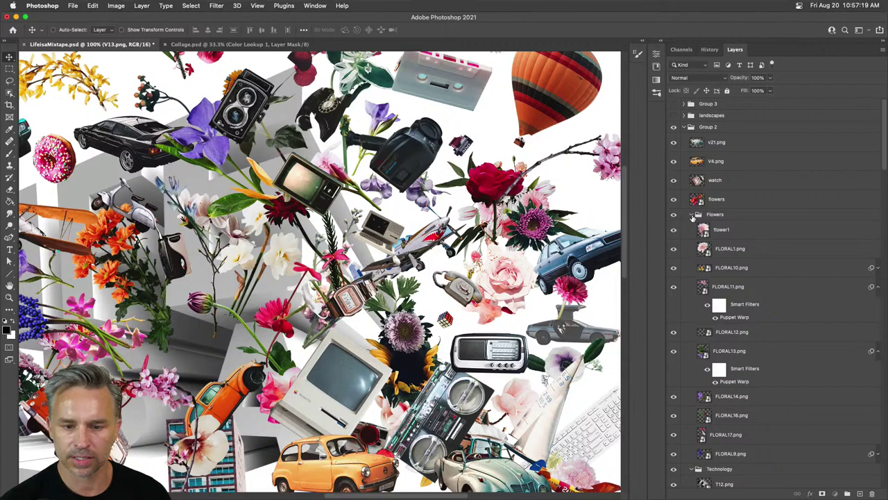
- Collapse the Flowers, Technology and Group 2 folders, show landscapes and hide Group 2
left_click(692, 215)
left_click(693, 226)
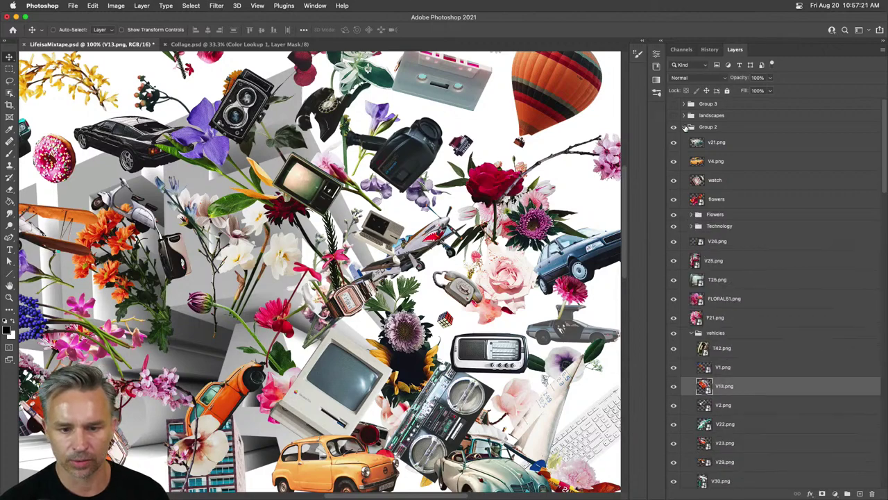
left_click(683, 127)
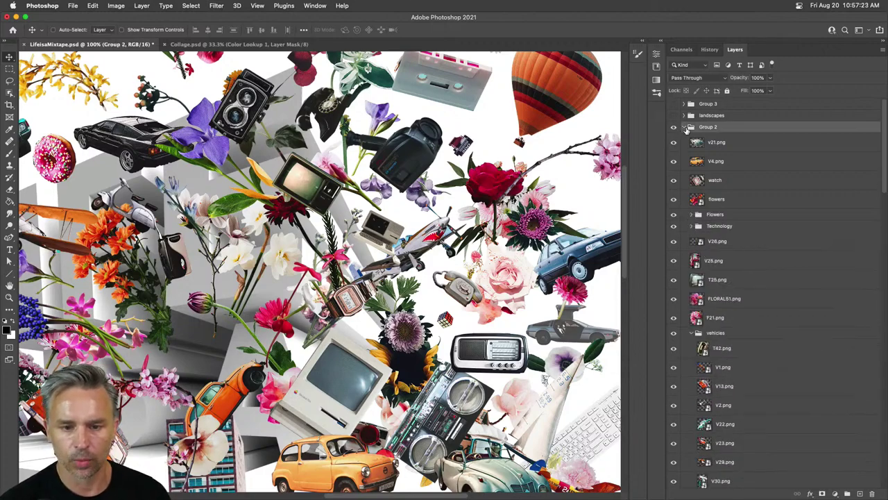
left_click(684, 127)
key("alt+[")
key("alt+[")
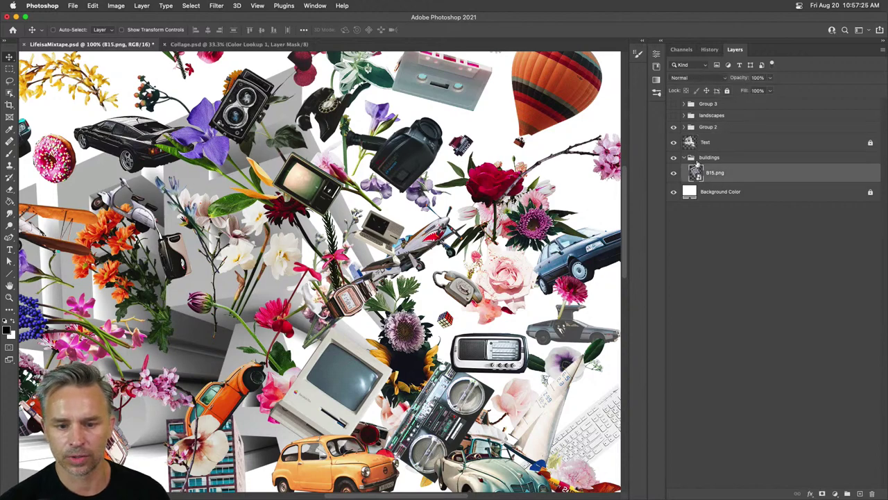
left_click(673, 115)
left_click(673, 127)
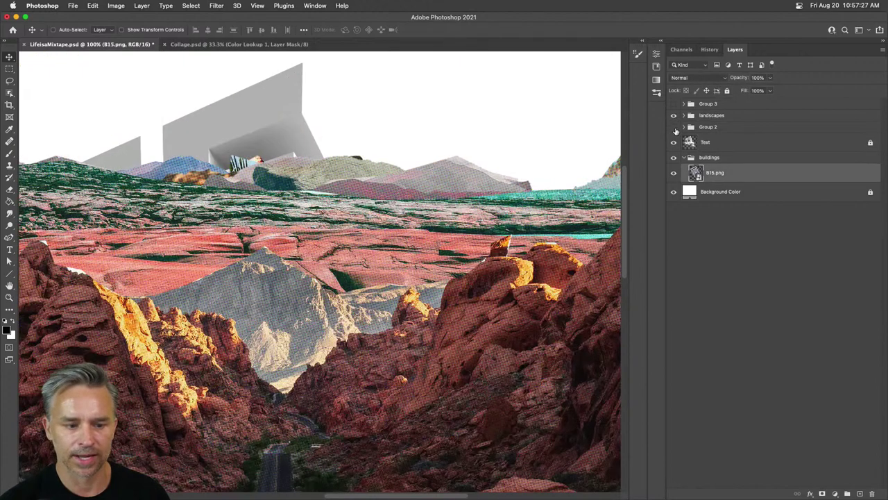
- Expand the landscapes group and select its L1.png layer
left_click(697, 119)
left_click(683, 116)
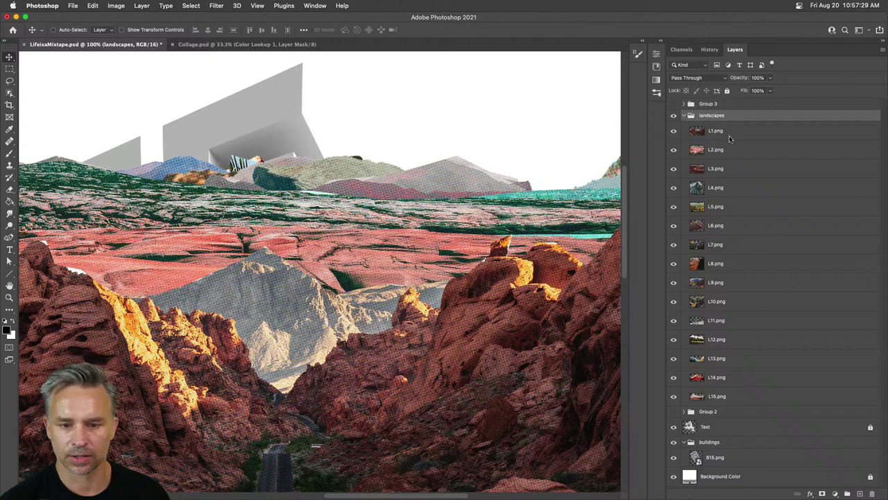
left_click(783, 138)
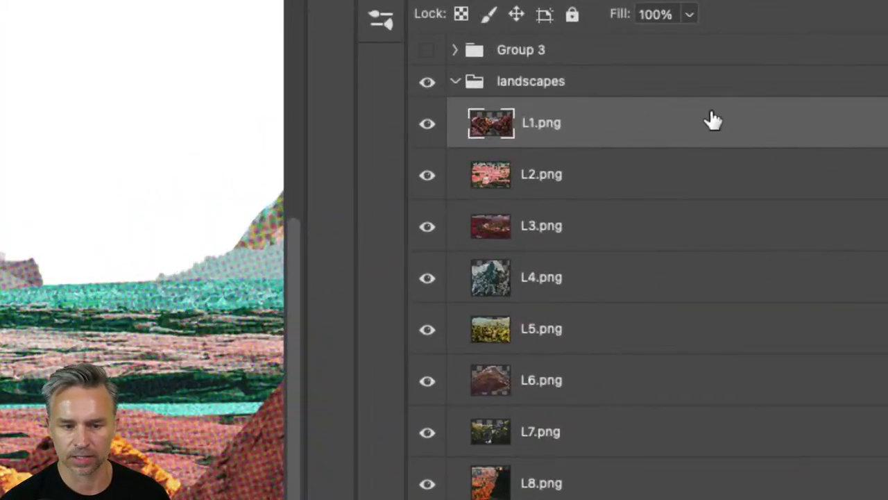
right_click(710, 112)
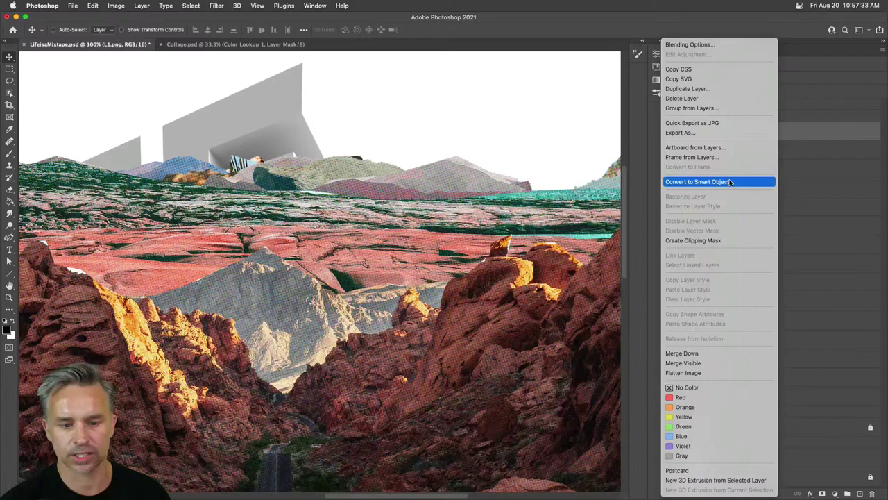
left_click(832, 136)
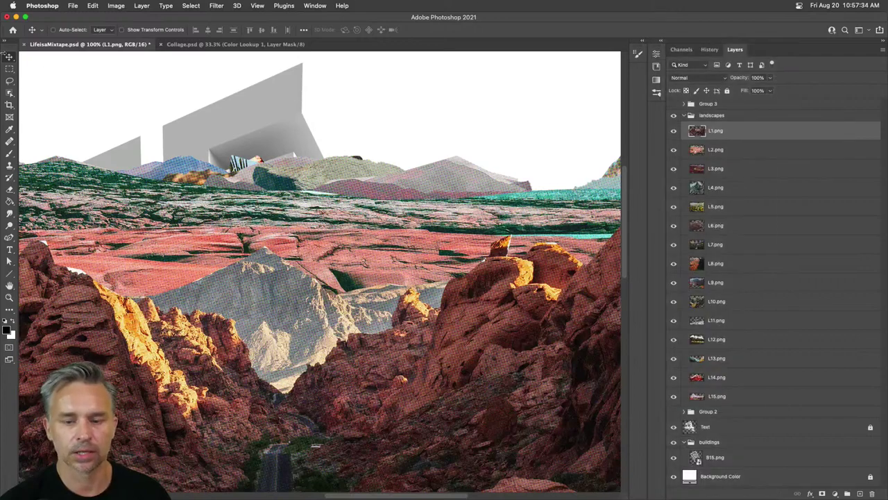
left_click(92, 6)
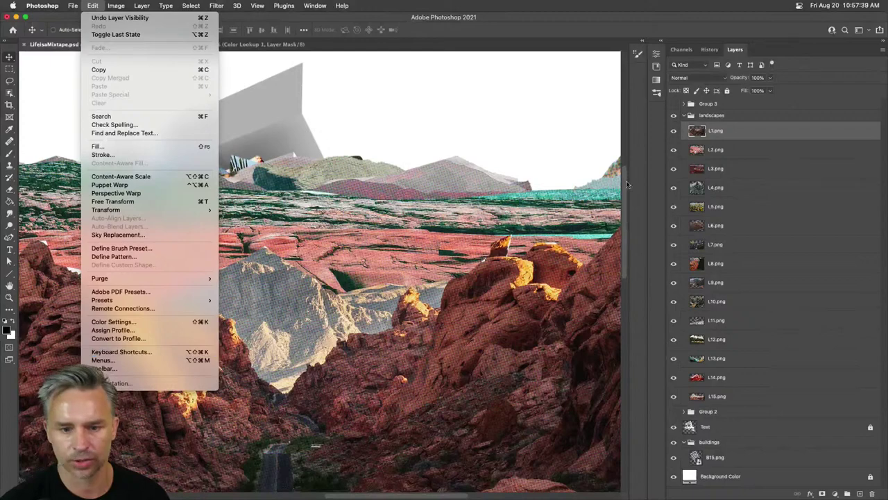
- Try Puppet Warp on the L1.png landscape, then exit it so the layer becomes a smart object
left_click(835, 134)
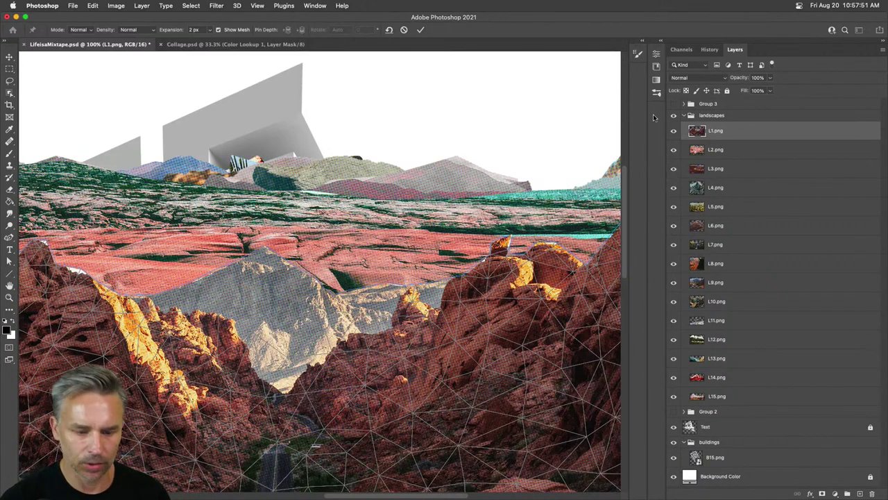
key("Return")
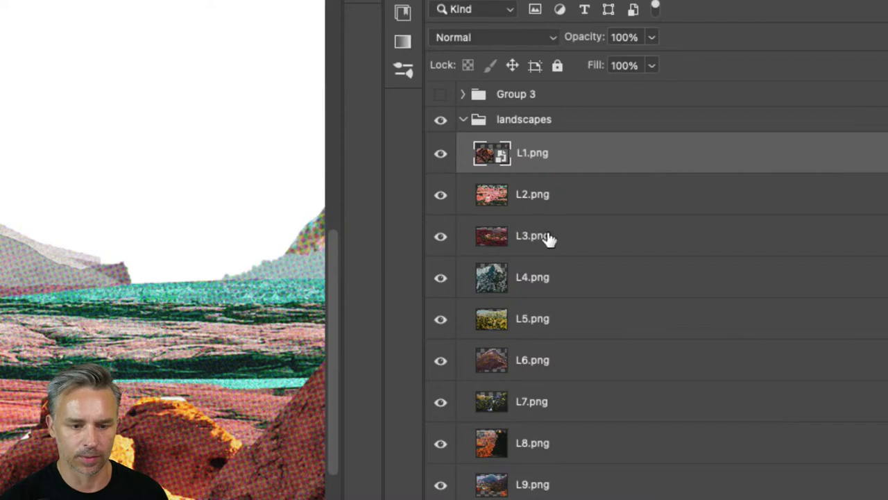
- Select the L2.png through L5.png landscape layers in turn to convert each into a smart object
left_click(568, 196)
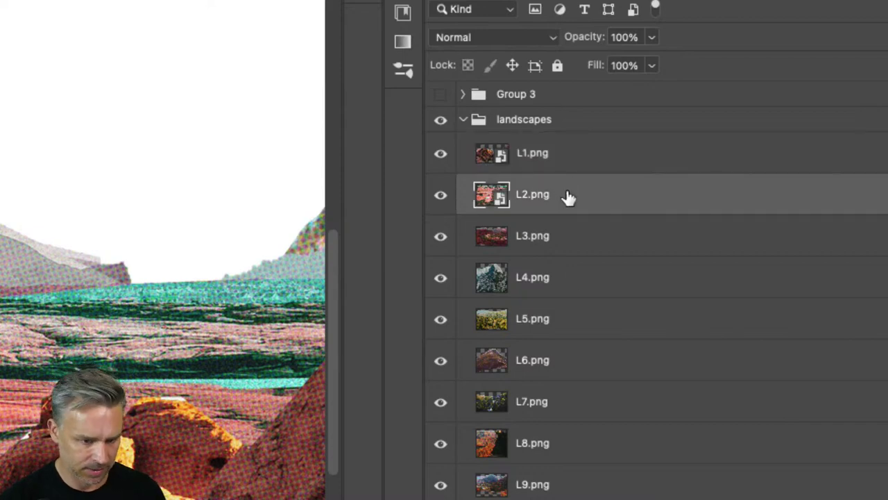
key("f")
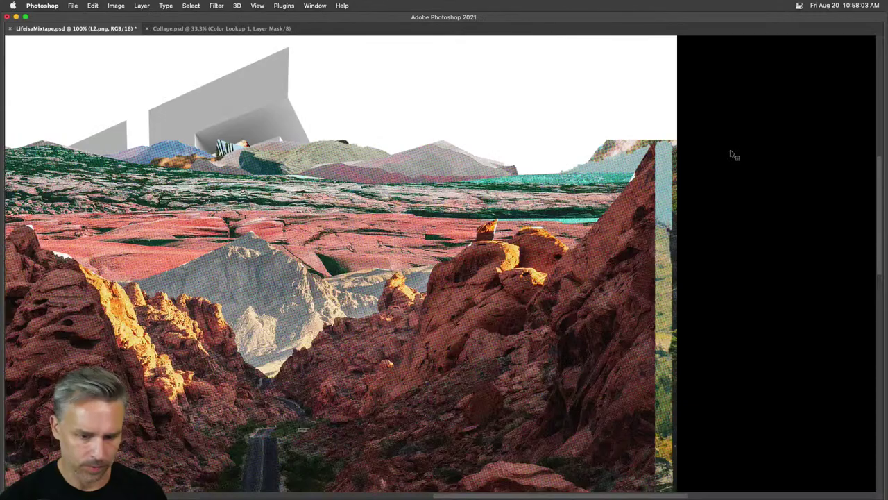
key("Tab")
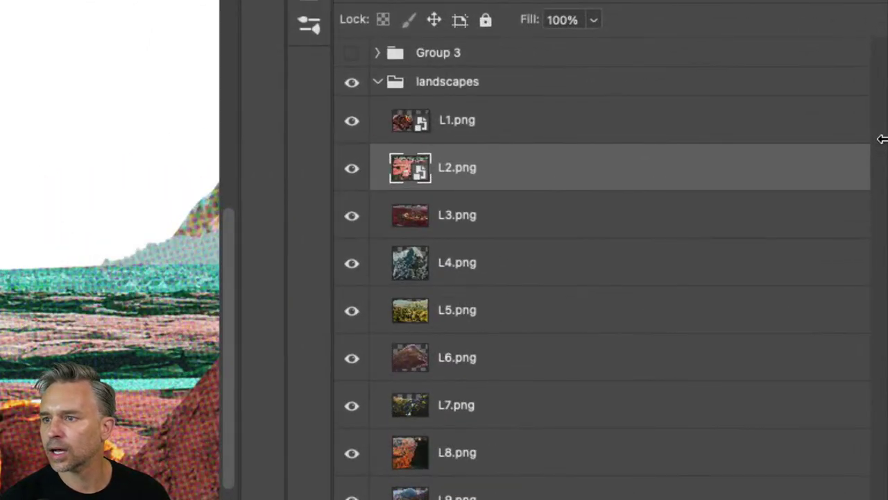
left_click(527, 230)
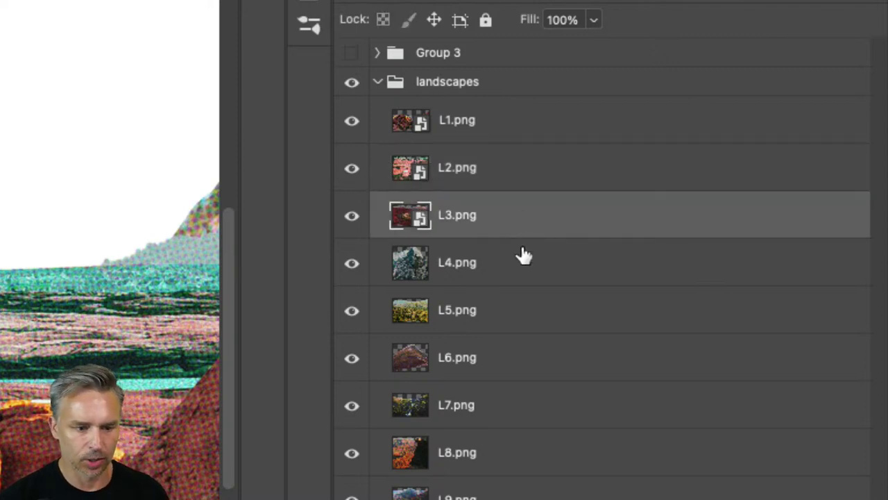
left_click(523, 257)
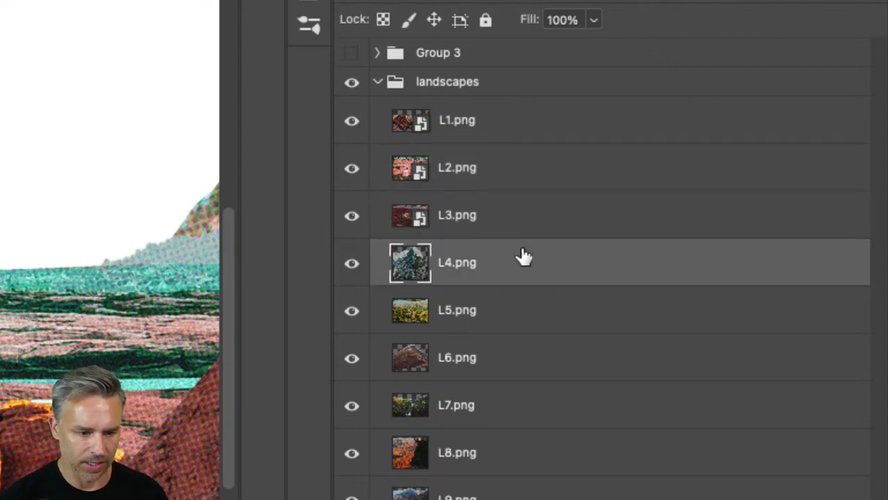
left_click(525, 314)
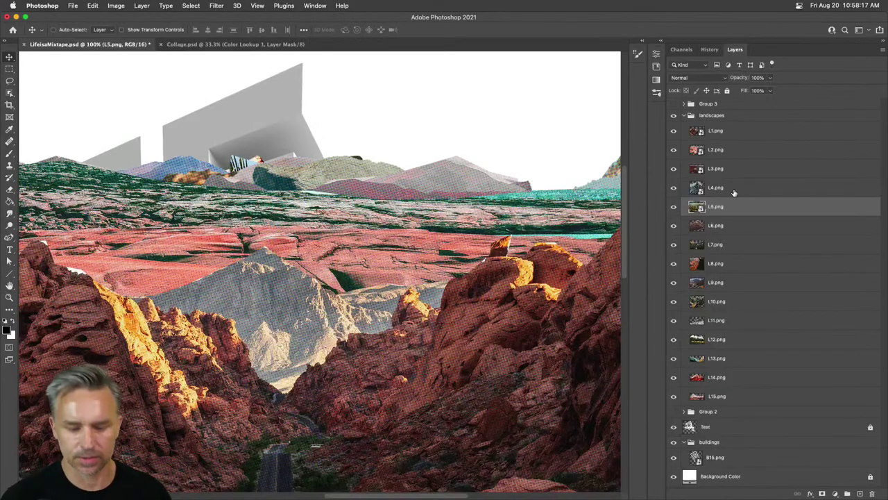
- Move the collapsed landscapes group just above the white background, then marquee-select the canvas's top portion
key("super+minus")
key("super+minus")
key("super+minus")
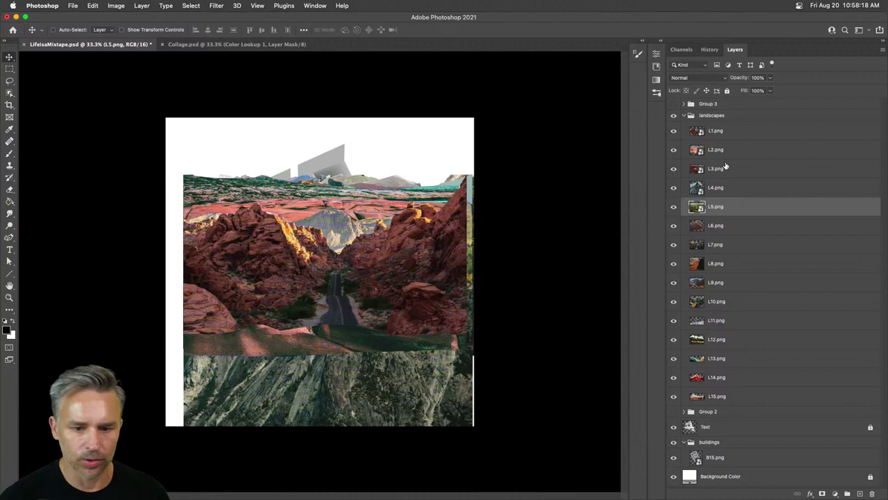
left_click(689, 116)
left_click(683, 116)
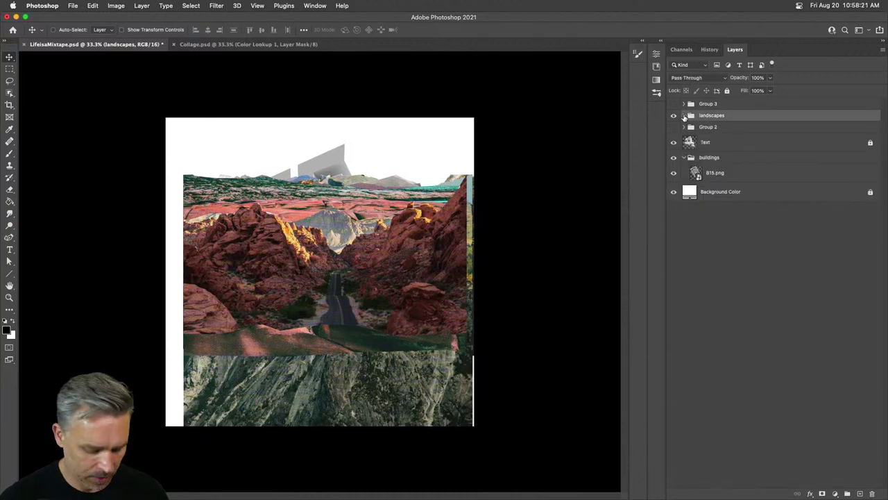
key("super+shift+bracketleft")
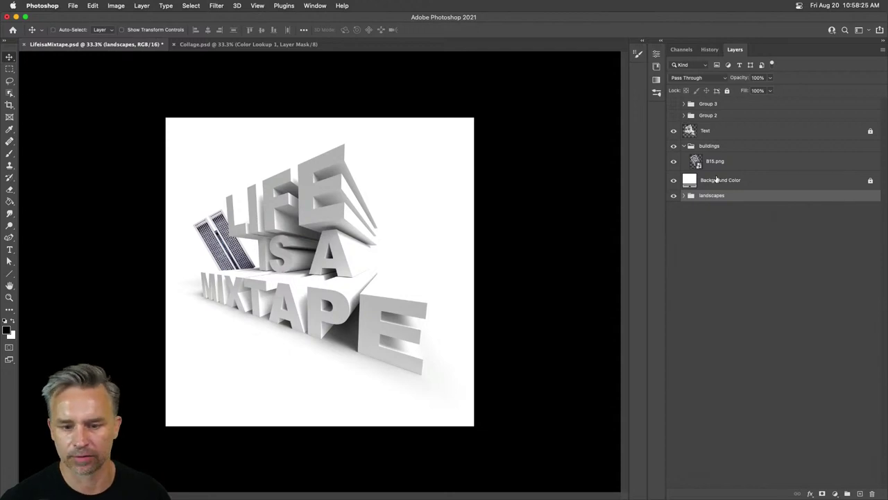
left_click_drag(718, 200, 722, 175)
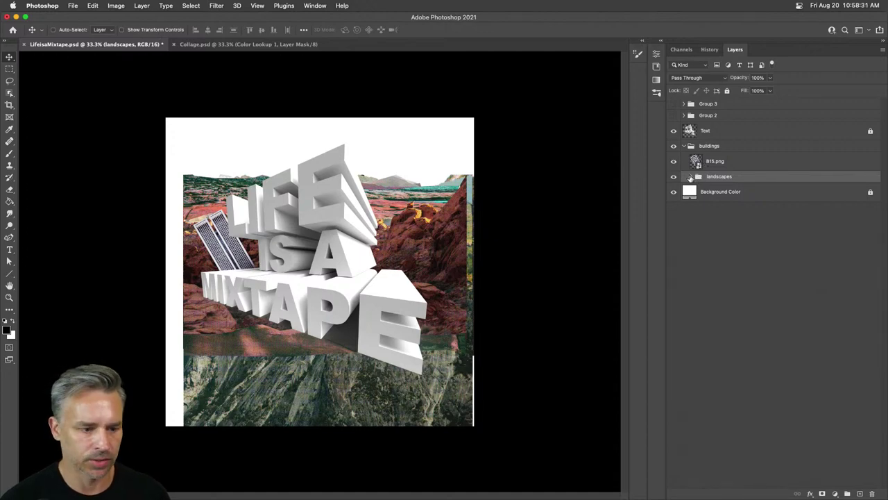
left_click(9, 69)
left_click_drag(164, 116, 527, 263)
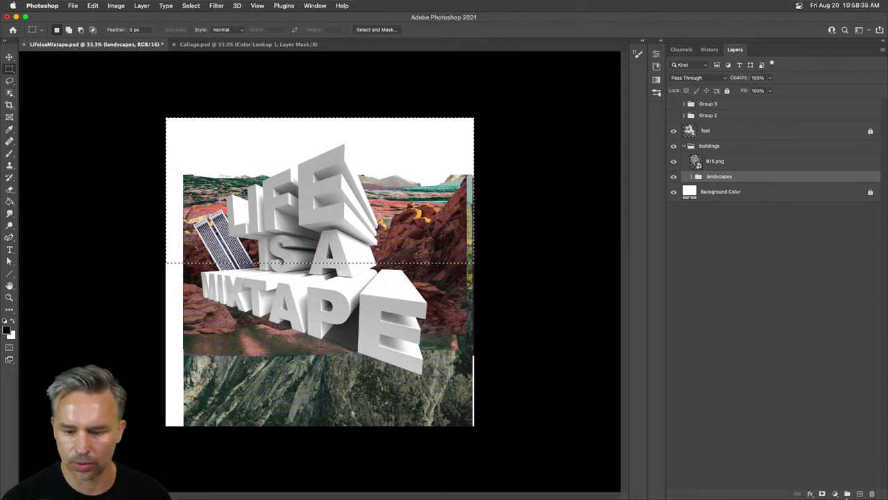
- Mask the landscapes group to the top selection and expand it to show its pieces
left_click(823, 493)
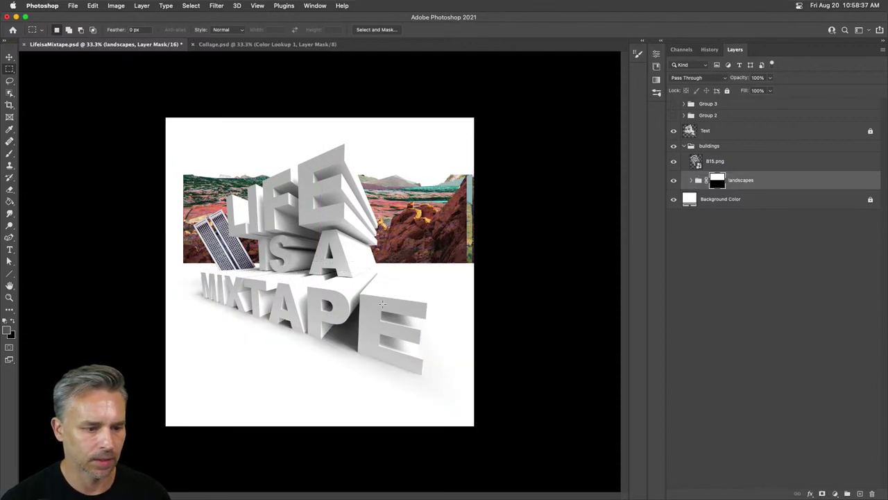
left_click(691, 181)
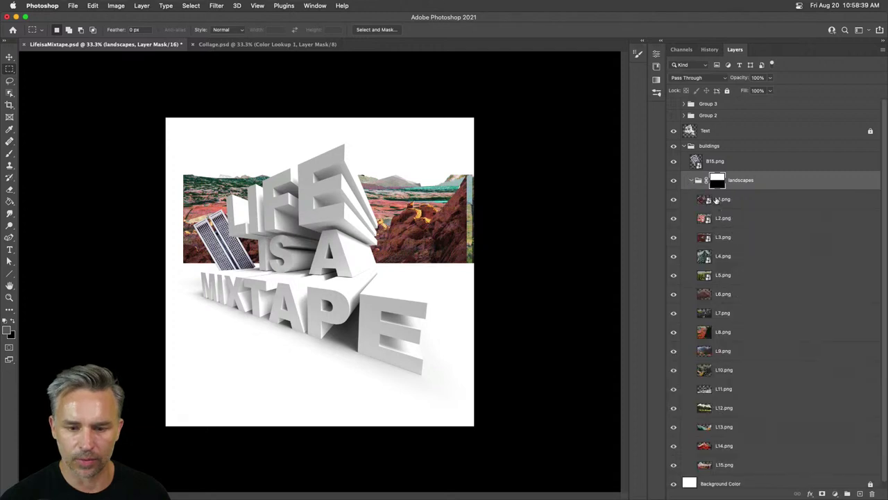
left_click(723, 201)
- Reposition the L2, L1, L3 and L5 landscape pieces using Auto-Select moves
left_click(9, 57)
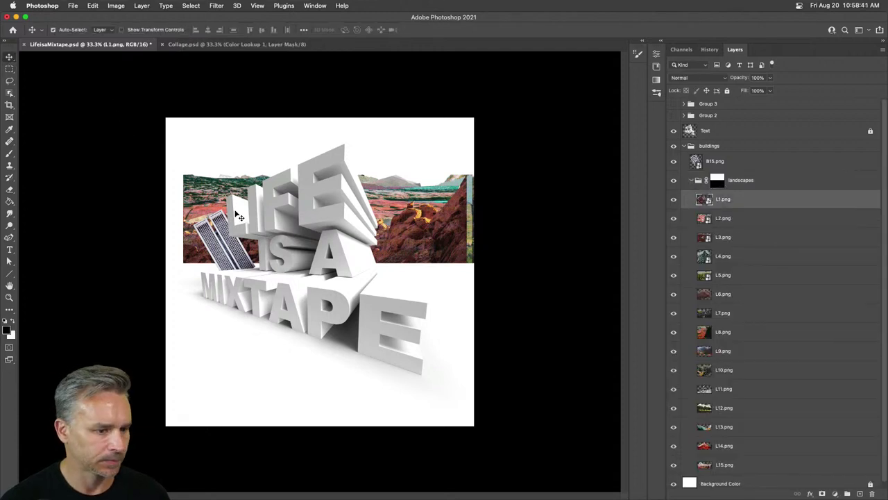
left_click_drag(218, 191, 181, 236)
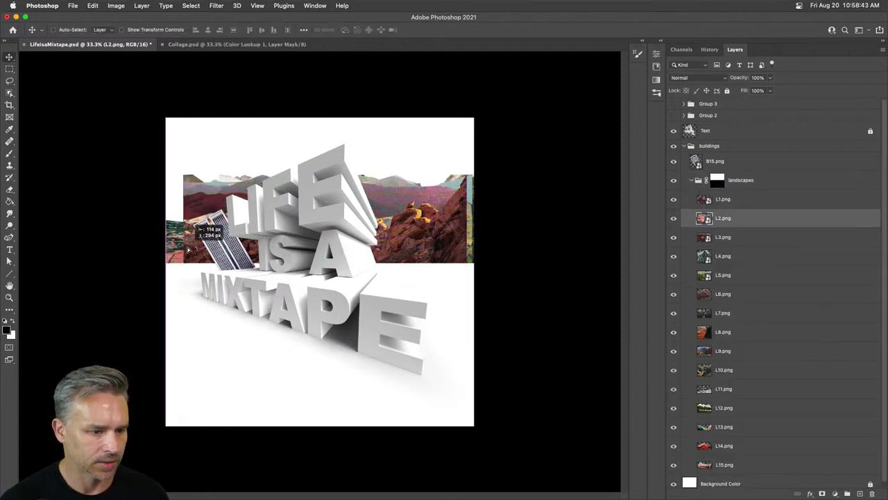
left_click_drag(399, 238, 451, 260)
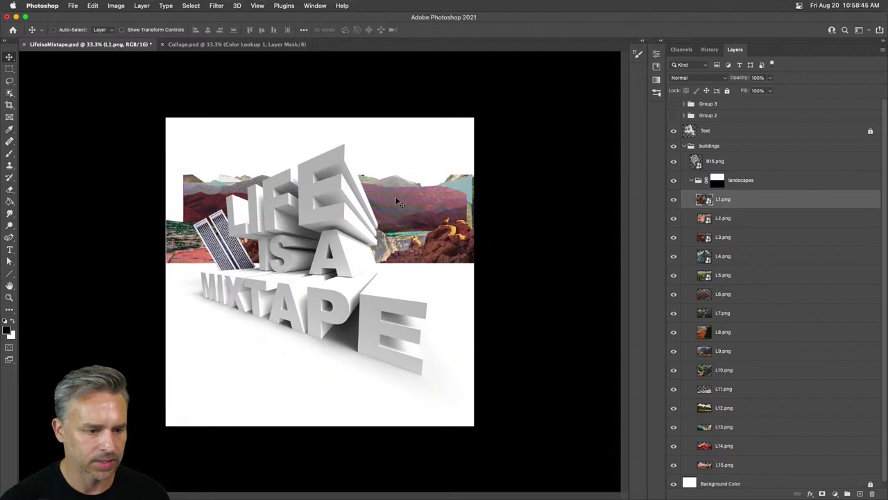
left_click_drag(172, 210, 179, 237)
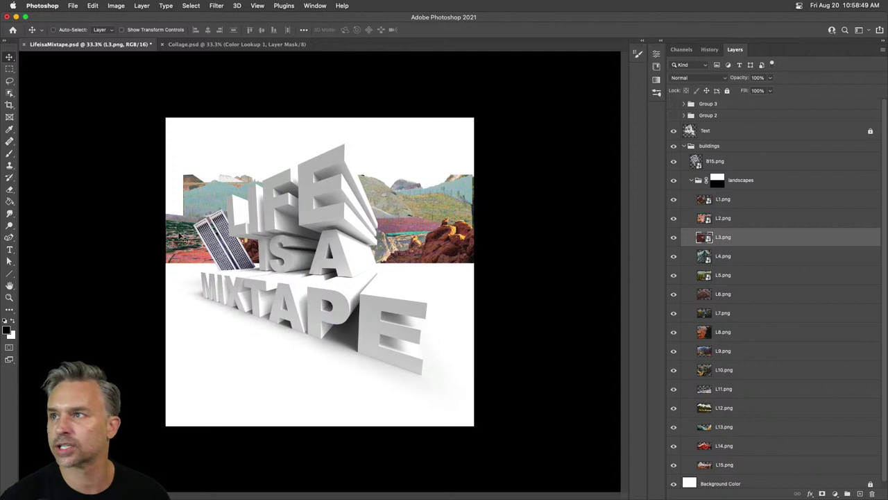
left_click_drag(421, 202, 434, 226)
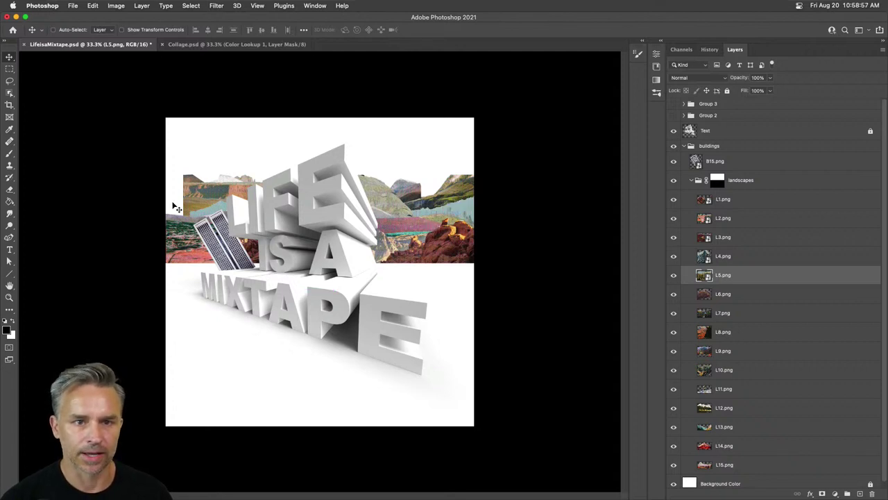
key("super+equal")
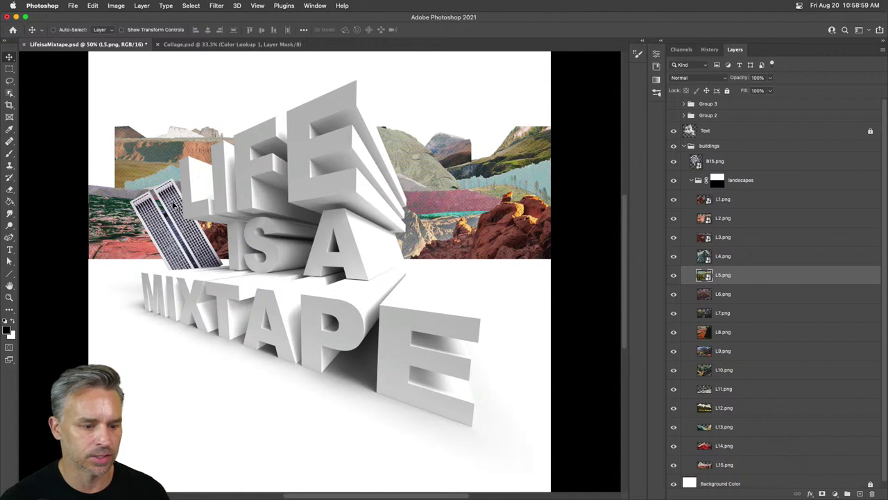
- Move the L8 and L10 landscape pieces and enlarge L7.png toward the upper left
left_click_drag(63, 130, 111, 159)
left_click_drag(164, 131, 129, 182)
left_click(118, 165)
key("super+t")
left_click_drag(102, 147, 67, 131)
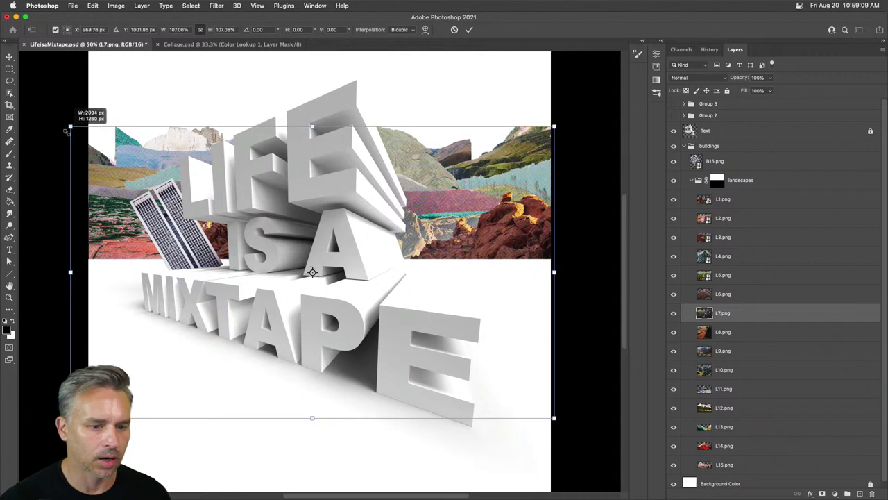
key("Return")
- Delete the L4.png rock and teal L13.png pieces, then hide the 3D text layer
mouse_move(409, 159)
left_mouse_down()
mouse_move(421, 100)
mouse_move(479, 80)
mouse_move(454, 142)
mouse_move(510, 151)
mouse_move(414, 160)
left_mouse_up()
key("BackSpace")
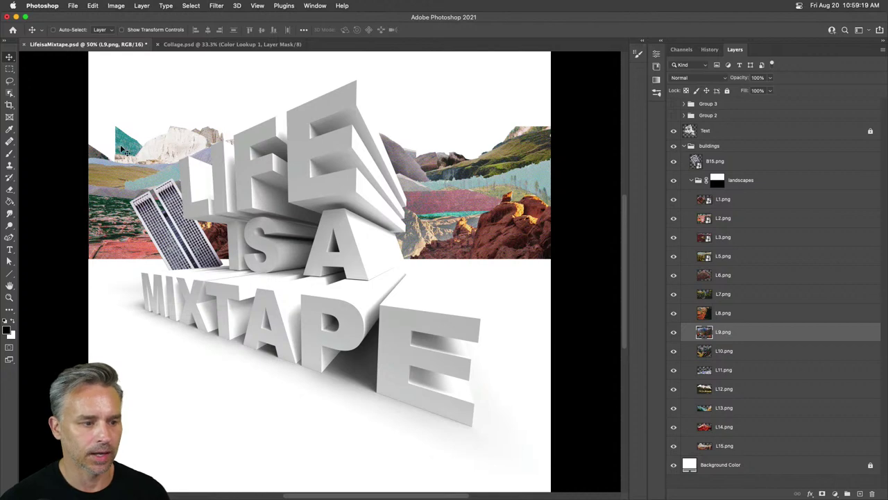
left_click_drag(122, 148, 144, 142)
key("Delete")
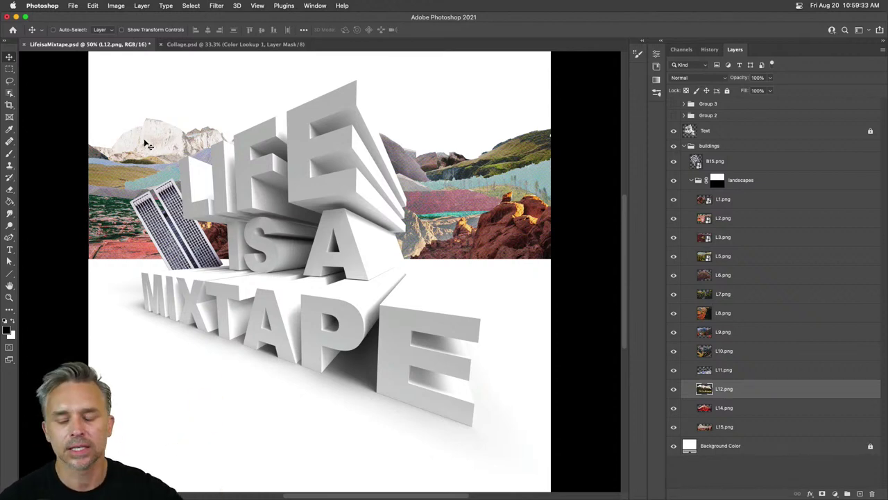
left_click(689, 180)
left_click(672, 132)
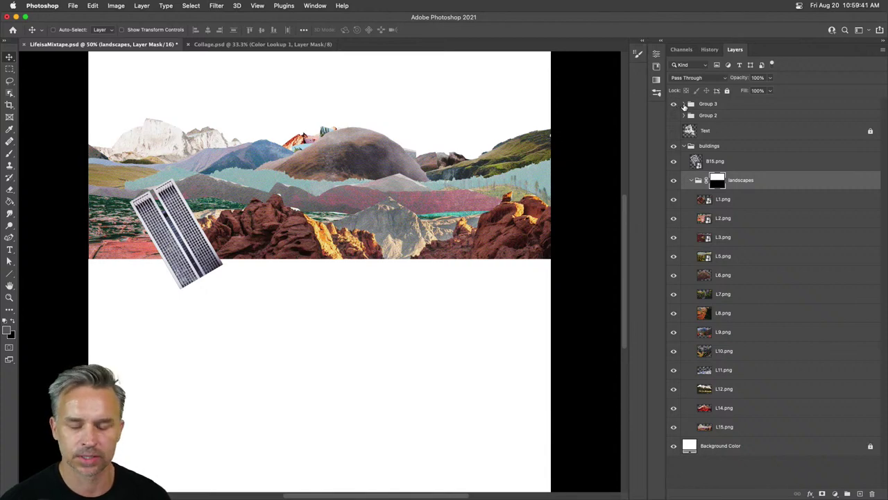
- Check Group 3's flat mixtape, is a and Life text layers, then hide Group 3
left_click(683, 104)
left_click_drag(671, 124, 671, 169)
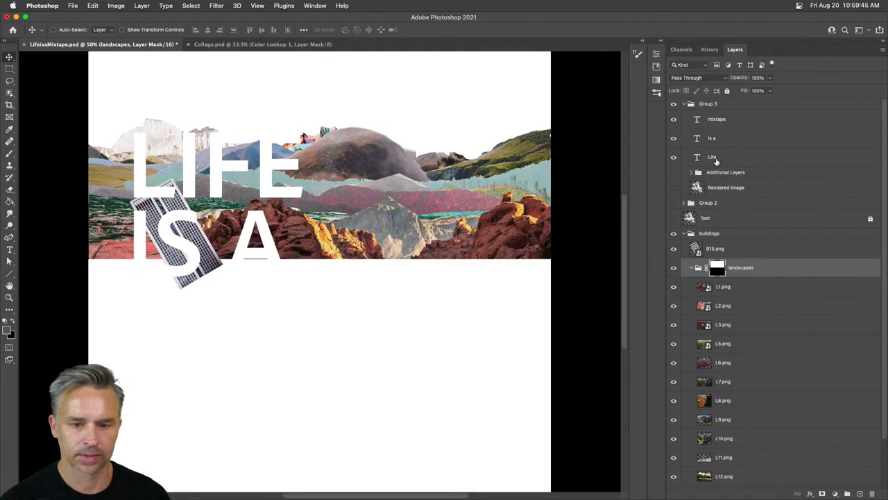
left_click(715, 160)
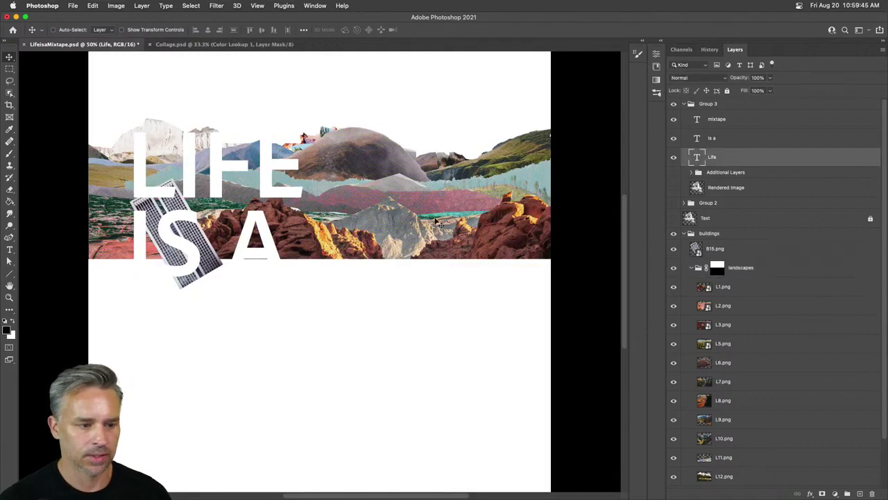
left_click(684, 105)
left_click(673, 103)
- Hide the landscapes group, show the 3D text, and nudge B15.png 13 px right, 18 px down
left_click(715, 180)
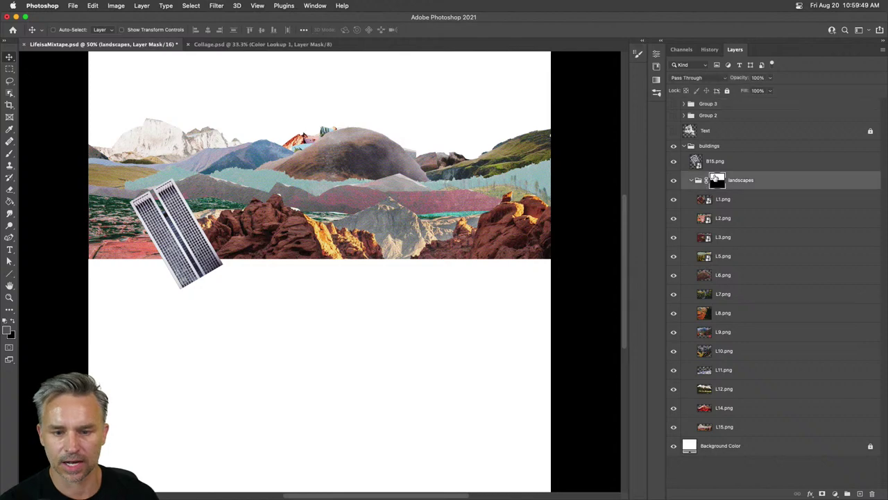
left_click(691, 181)
left_click(673, 181)
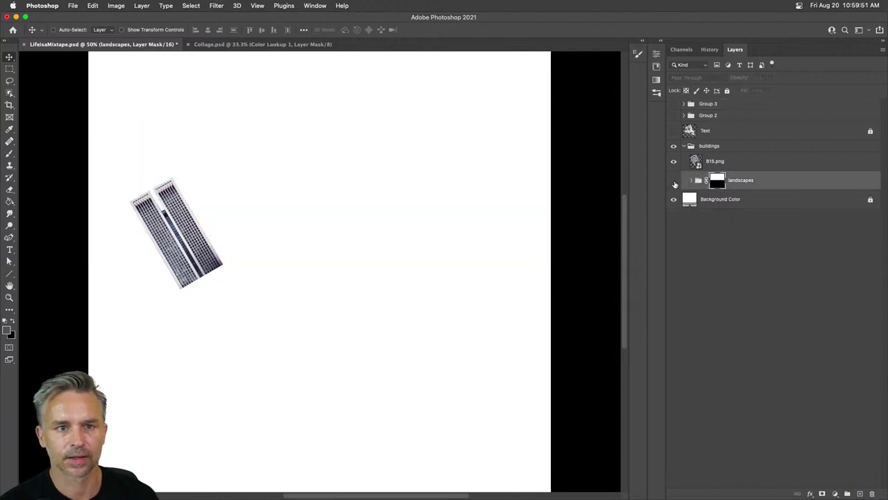
left_click(727, 164)
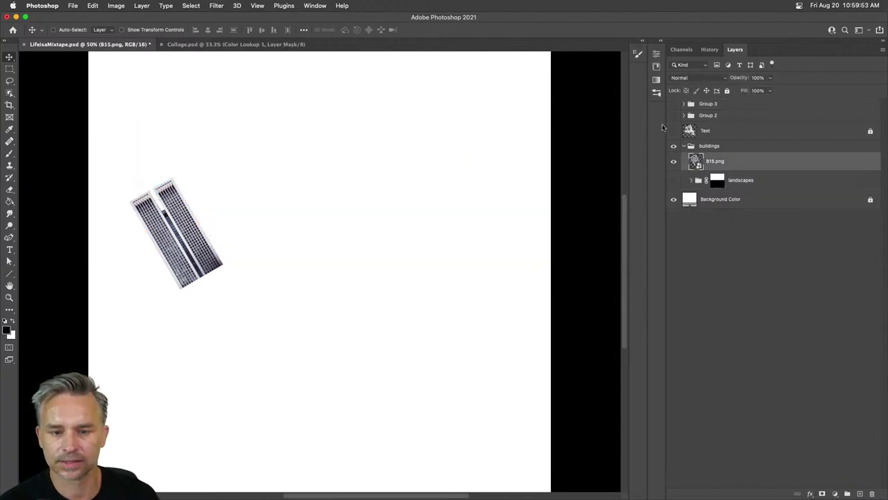
left_click(671, 132)
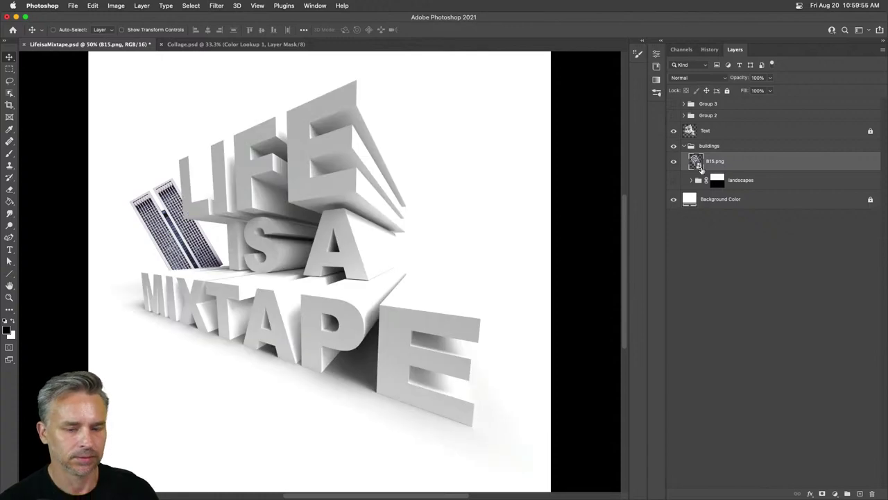
left_click_drag(152, 217, 156, 238)
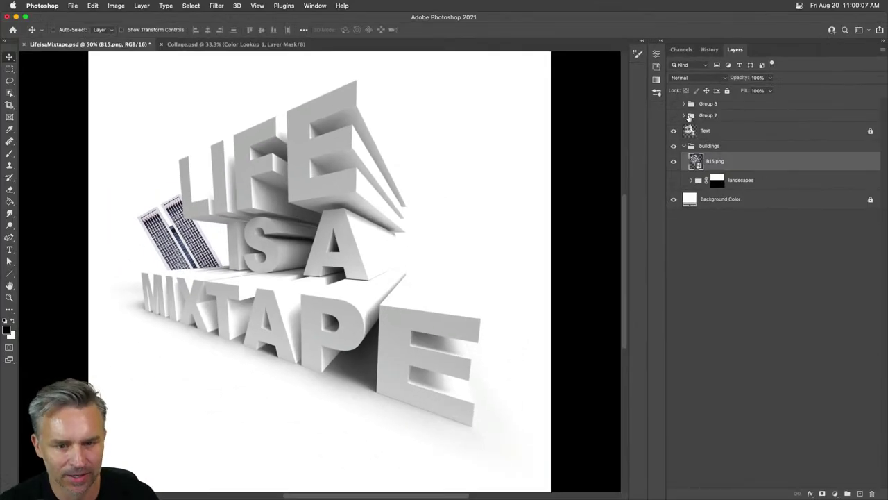
- Ungroup Group 2 and move the orange V1.png plane to the top right
left_click(689, 116)
right_click(725, 117)
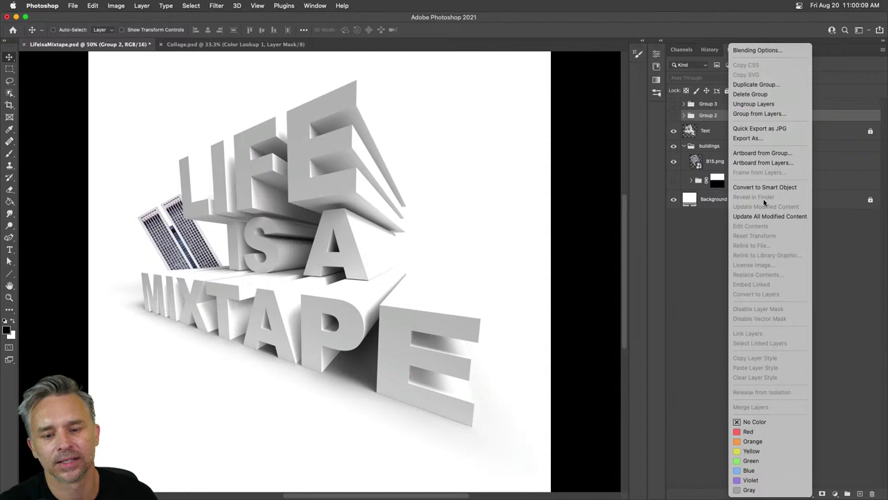
left_click(763, 106)
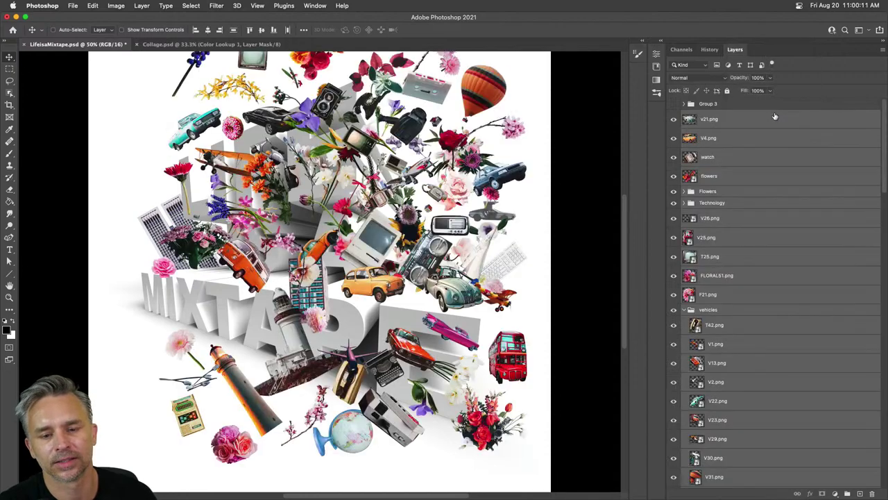
left_click(708, 119)
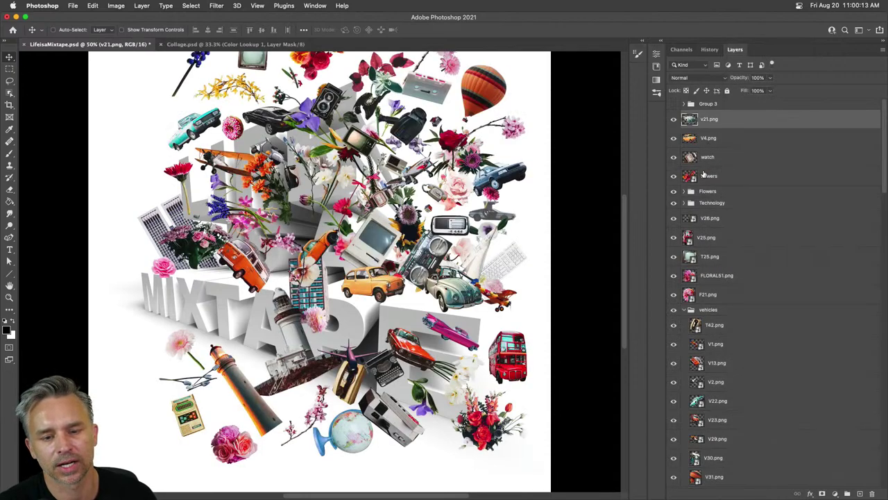
left_click(703, 176)
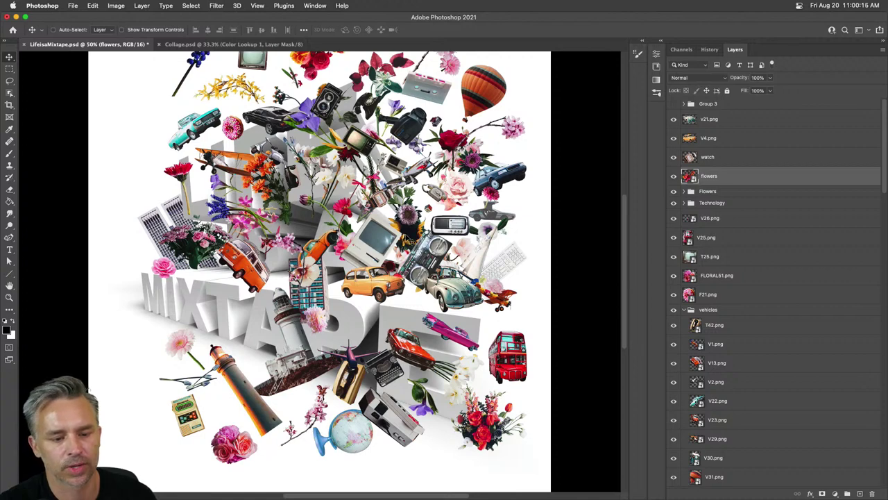
left_click_drag(502, 308, 533, 110)
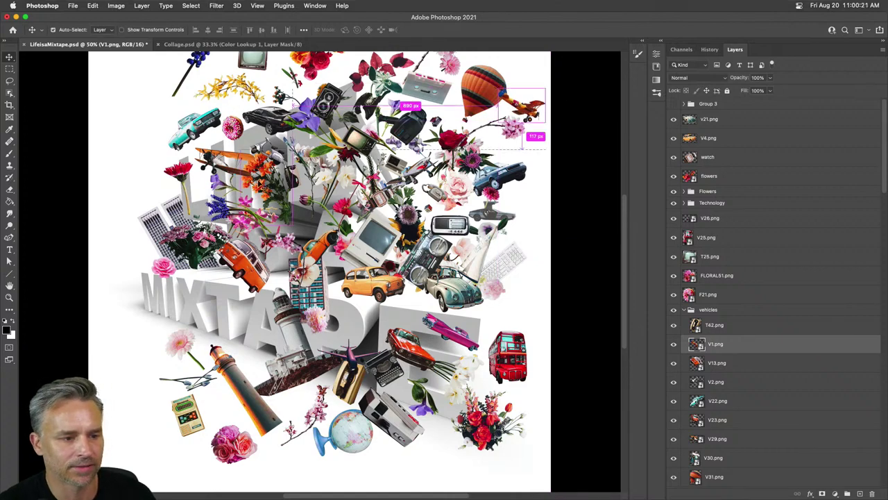
- Collapse Group 1 and group the nine vehicle layers V8.png through V7.png together
left_click(229, 170)
scroll(700, 326, "down", 5)
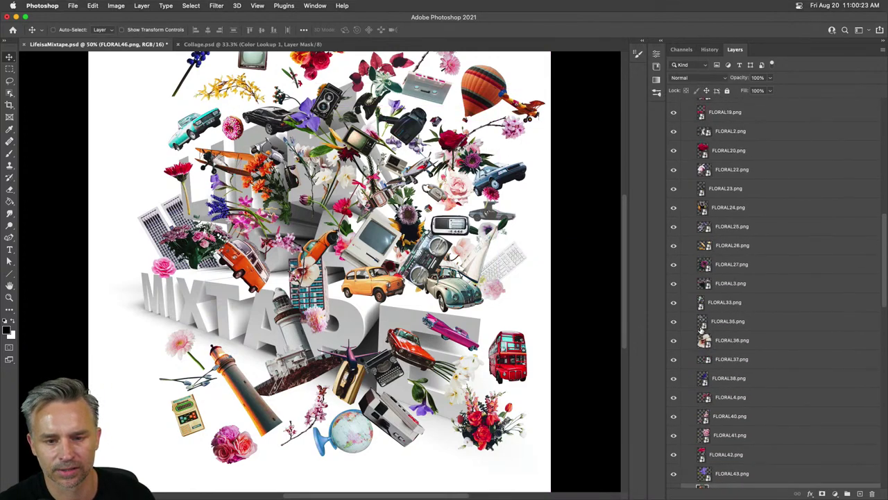
scroll(701, 328, "up", 5)
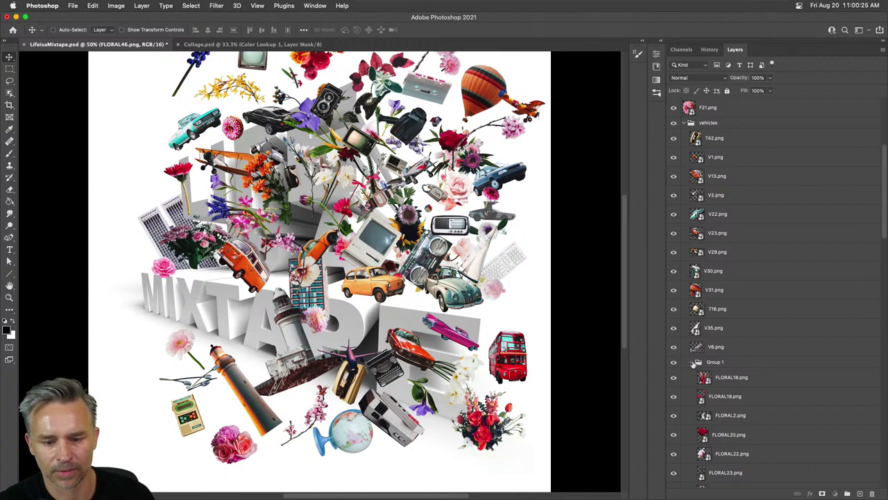
left_click(713, 364)
left_click(691, 362)
scroll(711, 367, "down", 5)
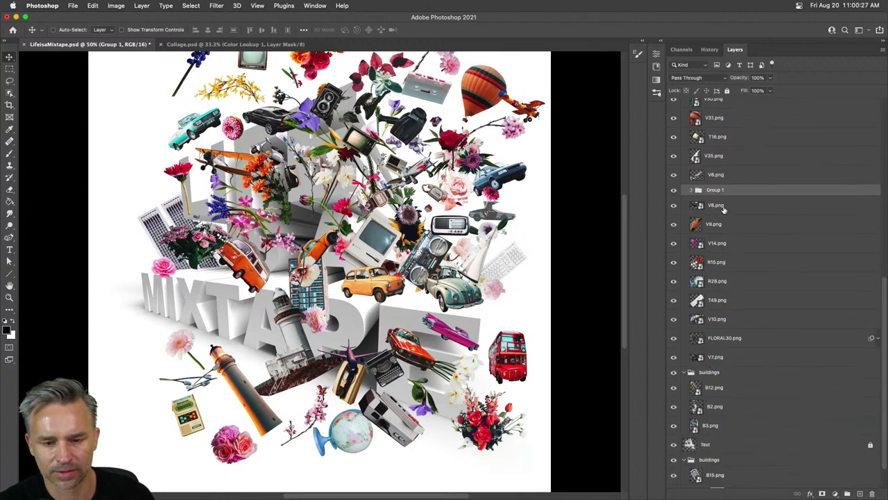
left_click(722, 208)
left_click(716, 356, "shift")
key("super+g")
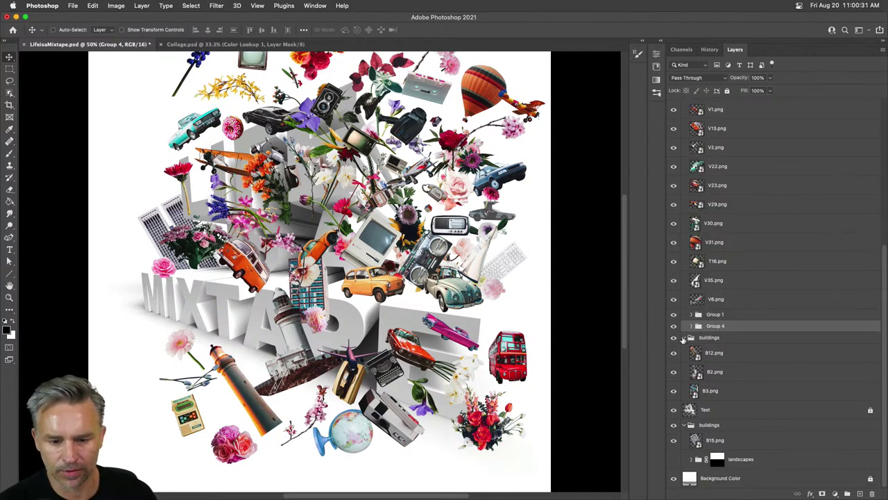
- Collapse the buildings group and move Group 1 and Group 4 below vehicles
left_click(683, 338)
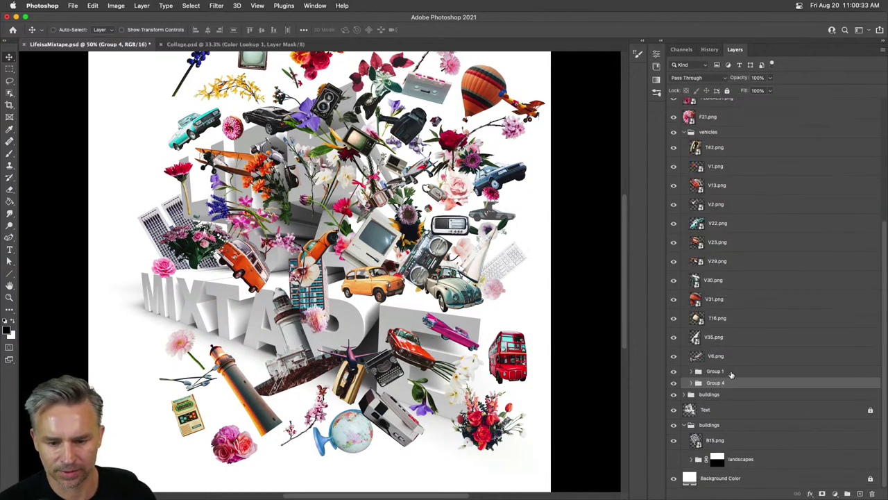
left_click(715, 371, "shift")
mouse_move(708, 383)
left_mouse_down()
mouse_move(702, 390)
mouse_move(700, 374)
left_mouse_up()
- Check the vehicles and Group 1 contents by toggling visibility, then rename Group 1 to 'midground'
left_click(684, 132)
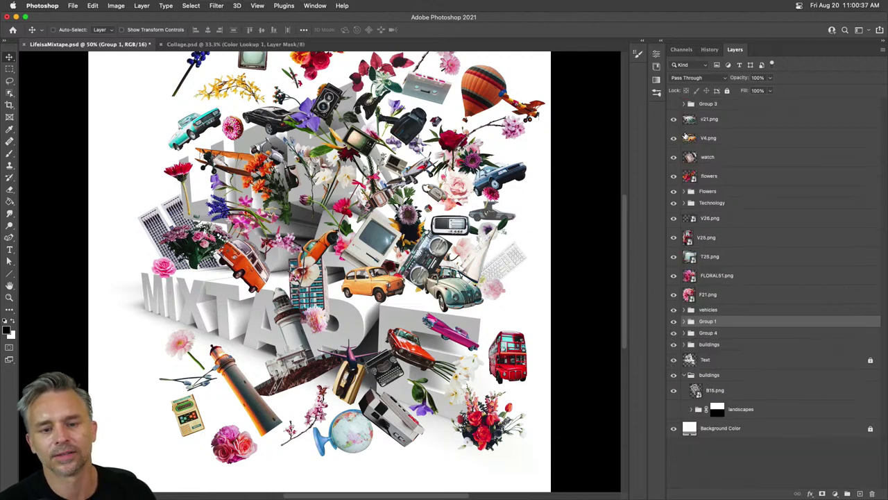
left_click(700, 310)
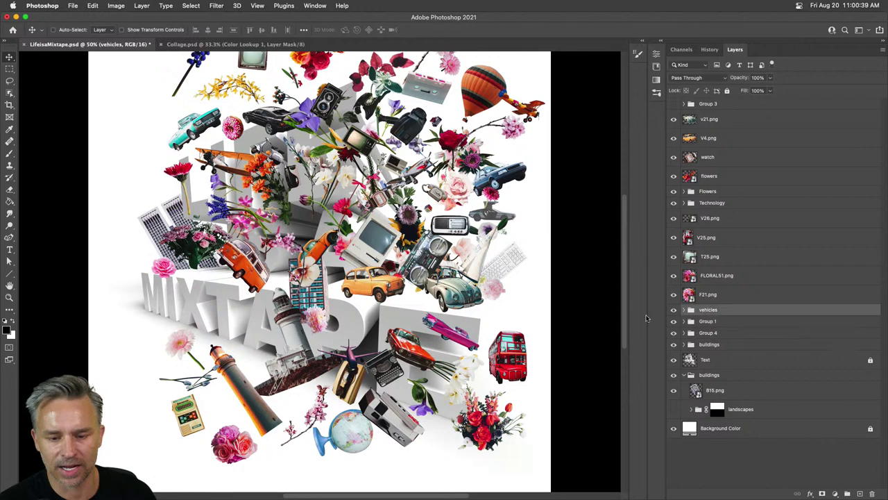
left_click(674, 310)
left_click(674, 310)
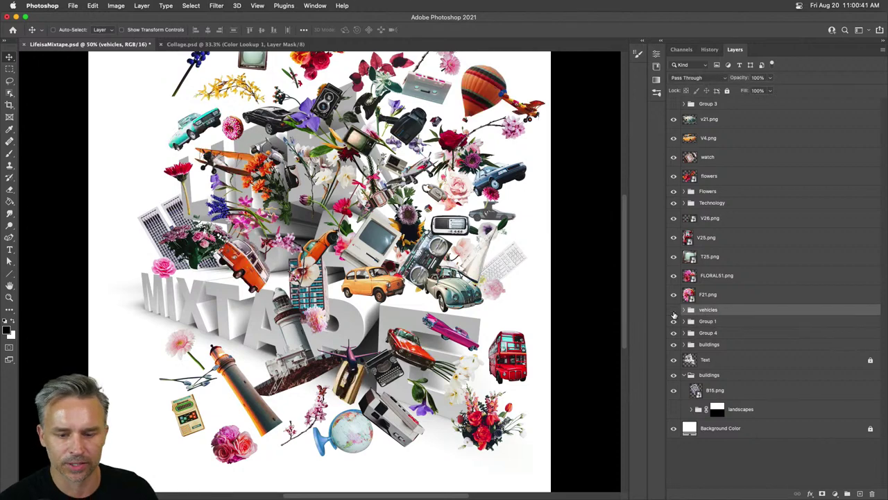
left_click(673, 322)
left_click(674, 321)
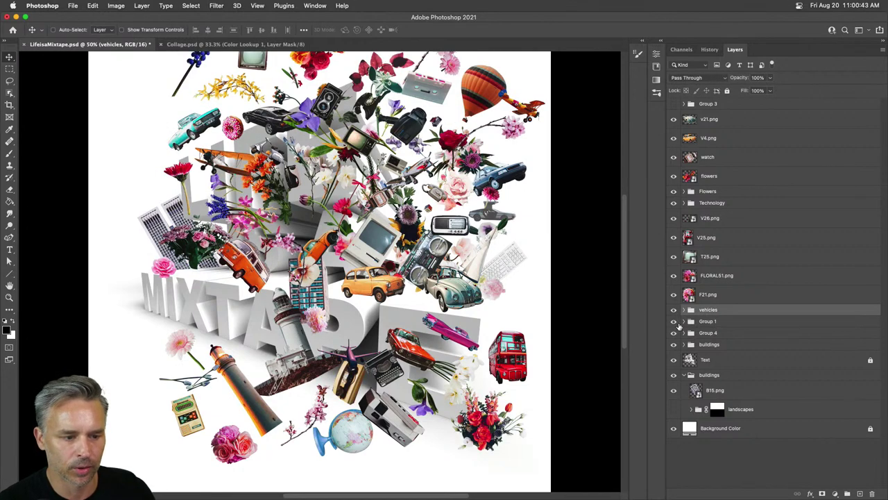
double_click(707, 322)
type("misc")
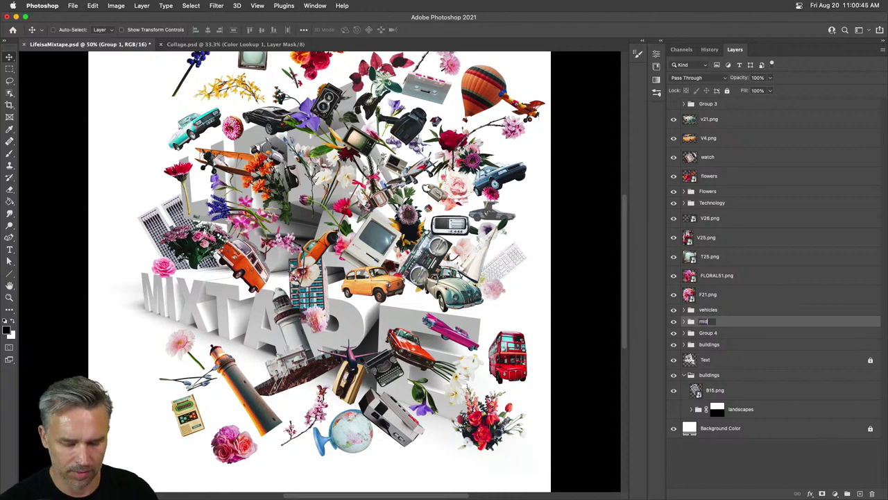
type("round")
key("Return")
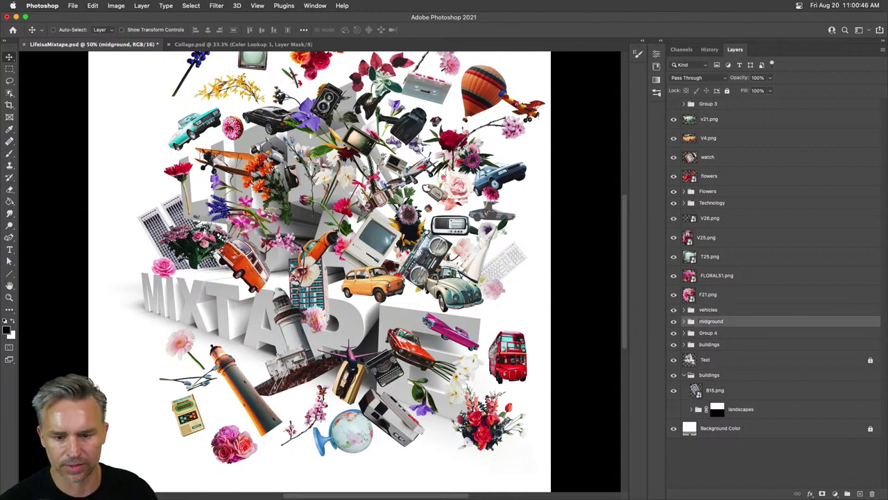
- Check Group 4's contents and rename it to 'technology'
left_click(673, 334)
left_click(673, 334)
left_click(711, 336)
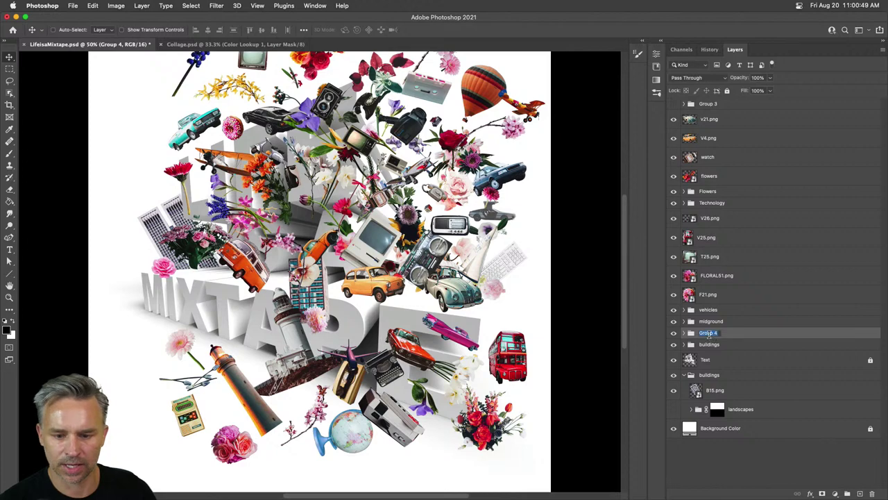
type("techno")
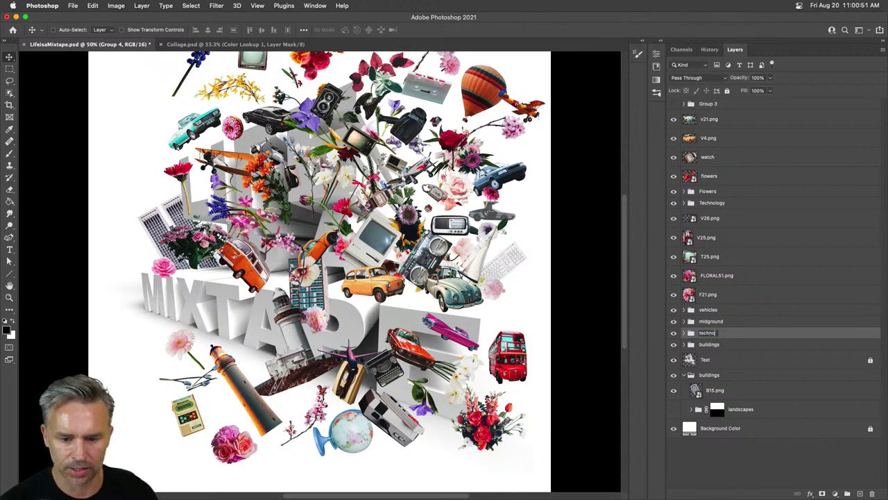
type("logy")
key("Return")
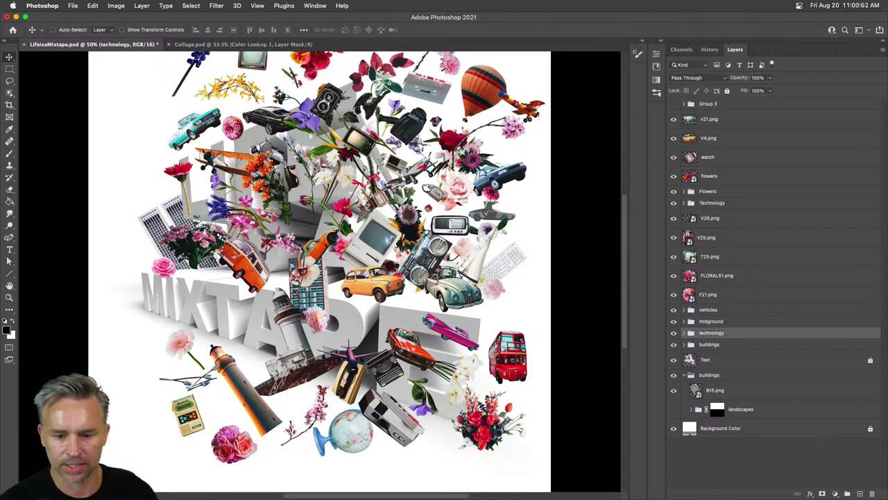
- Move the Text layer above the technology and buildings groups, then pick FLORAL46 on the poster
left_click(705, 360)
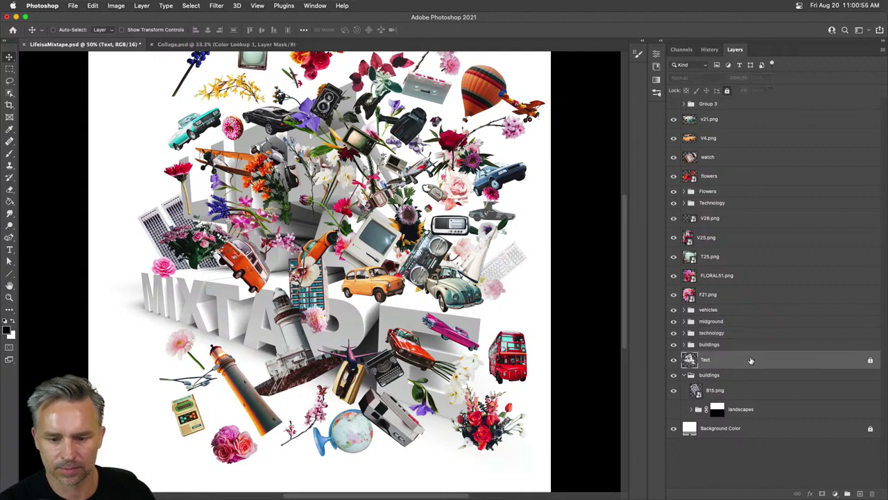
left_click_drag(751, 360, 755, 328)
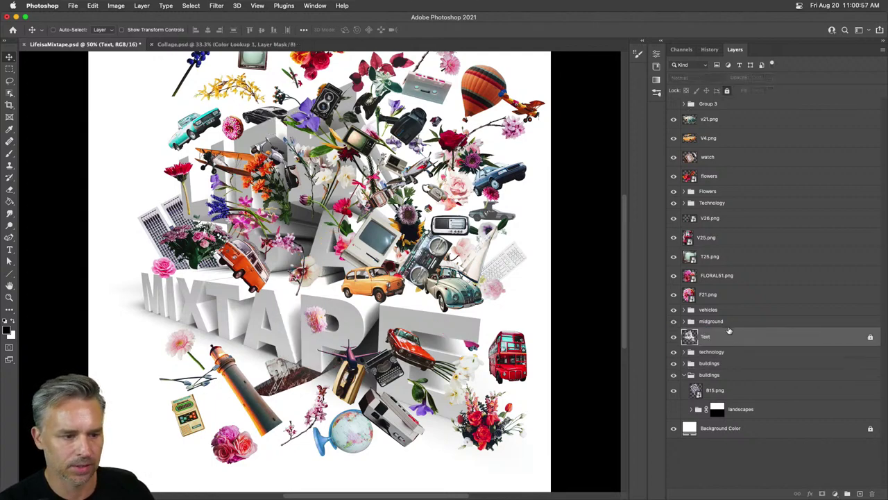
left_click(339, 255)
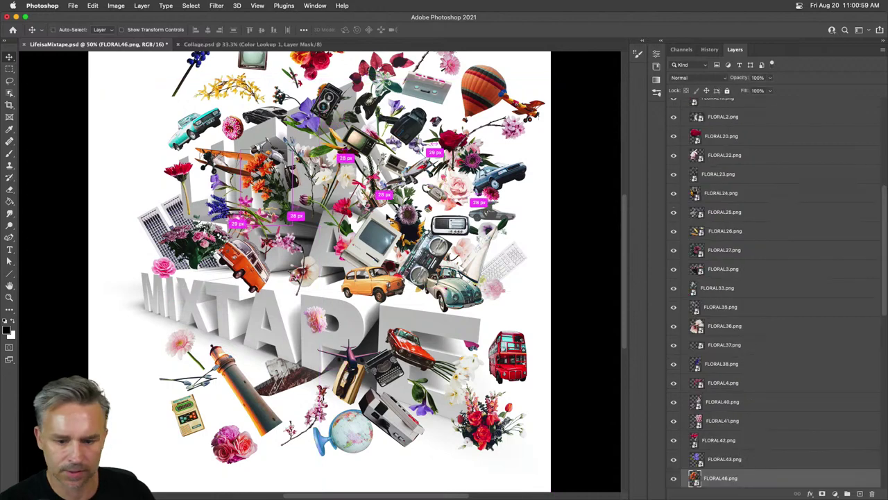
scroll(796, 404, "down", 5)
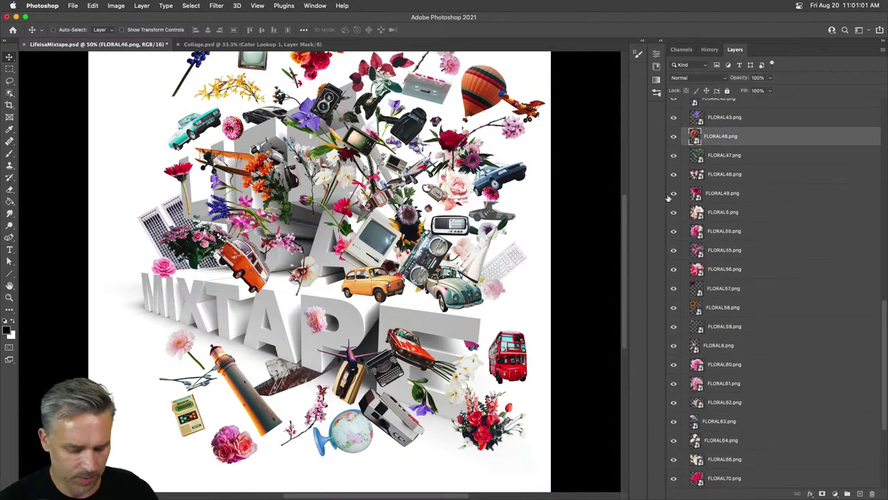
- Tuck FLORAL46 into the technology group and shift the biplane toward the upper left
key("super+shift+bracketleft")
scroll(741, 340, "down", 3)
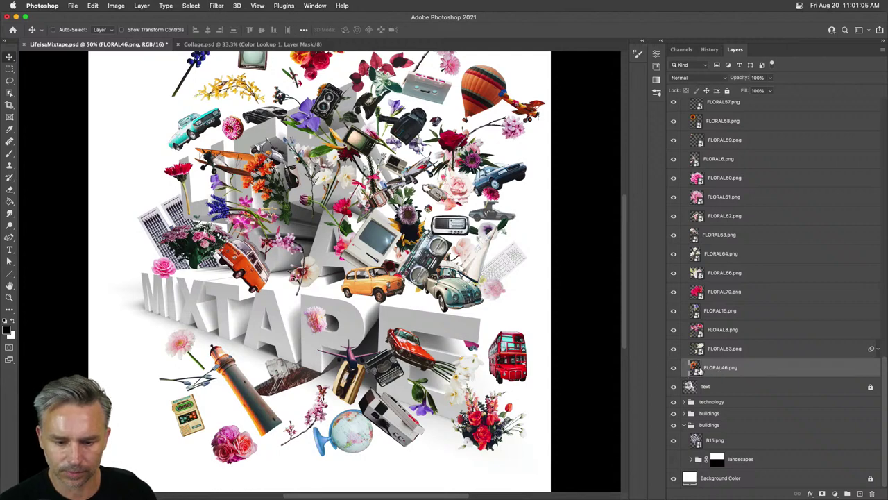
left_click_drag(742, 374, 749, 403)
left_click_drag(326, 171, 123, 106)
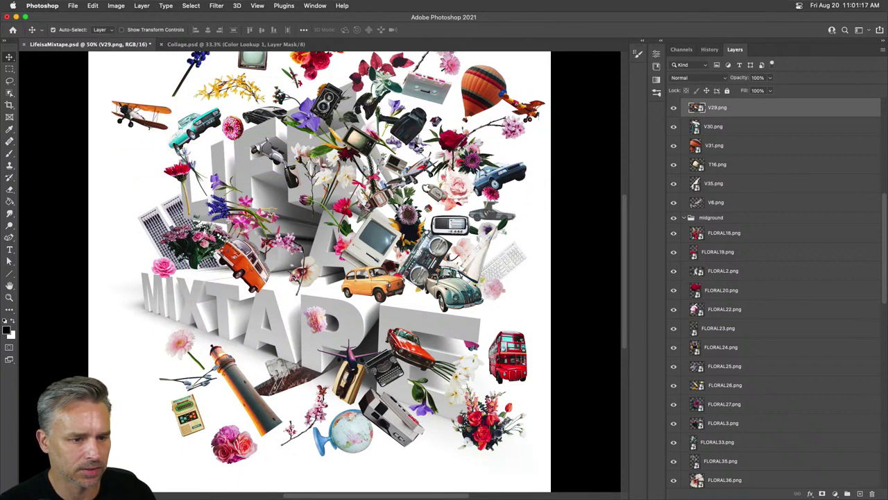
- Reposition the black camera and move the FLORAL58–FLORAL64 flower layers toward technology
left_click(401, 133)
left_click_drag(406, 132, 409, 160)
left_click(351, 173)
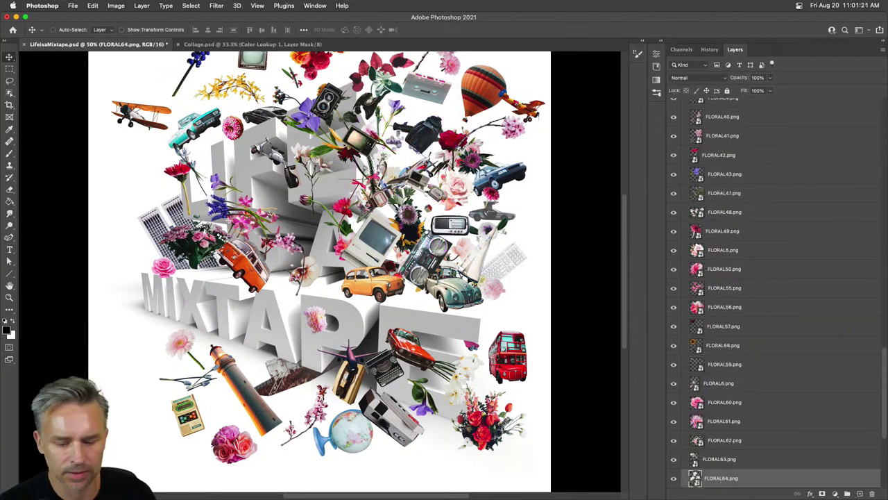
left_click(760, 350, "shift")
scroll(749, 357, "down", 3)
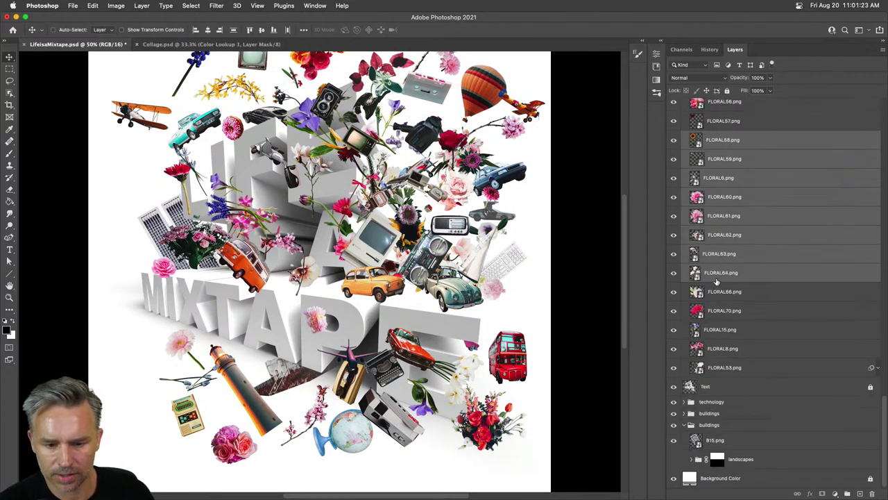
left_click_drag(716, 281, 717, 404)
scroll(715, 209, "up", 15)
- Move the T16, V35 and V6 layers into the technology group
left_click(712, 107)
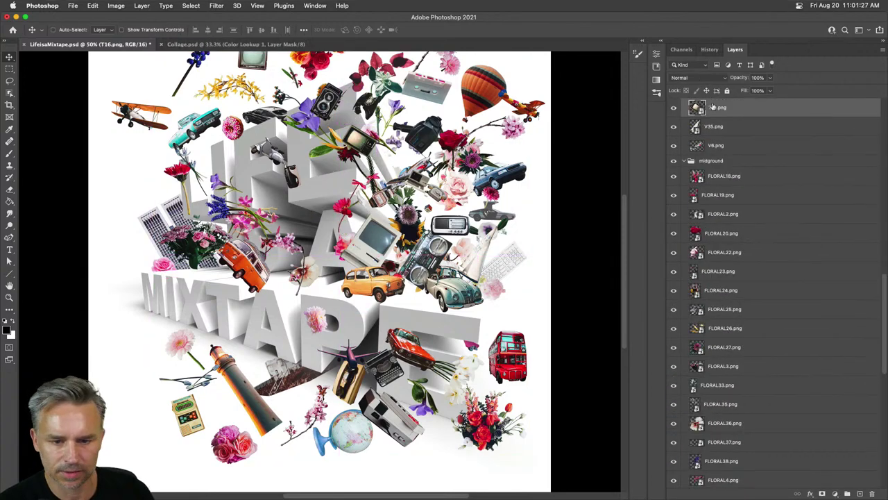
left_click(746, 143, "shift")
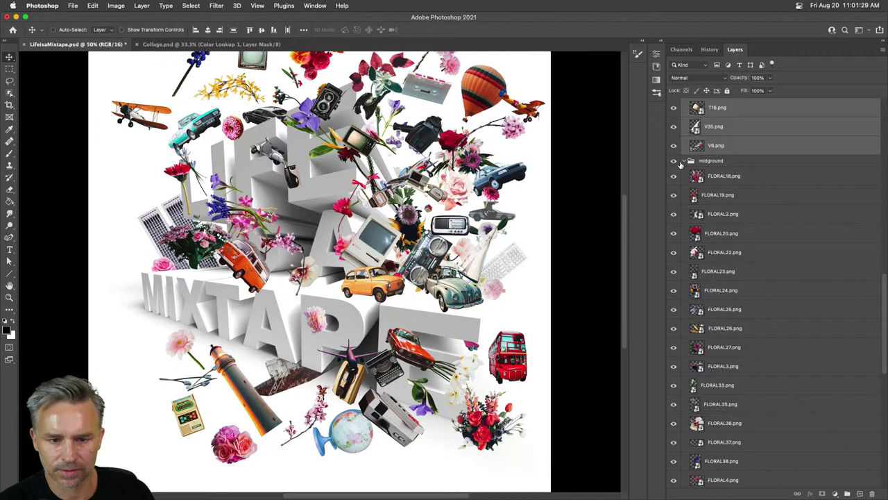
left_click(674, 161)
left_click(674, 161)
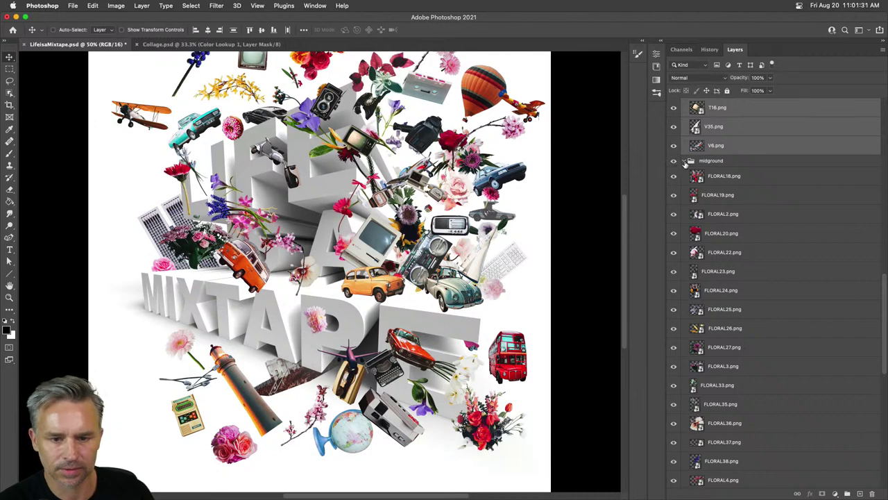
left_click(684, 161)
left_click_drag(720, 352, 720, 403)
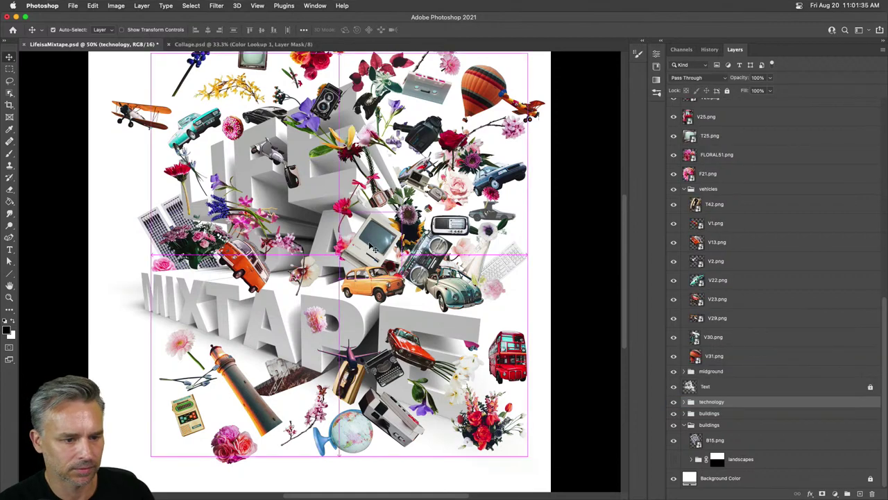
- Reposition the T18.png Mac computer and rotate it upright with Free Transform
left_click_drag(361, 235, 448, 215)
key("ctrl+t")
key("Return")
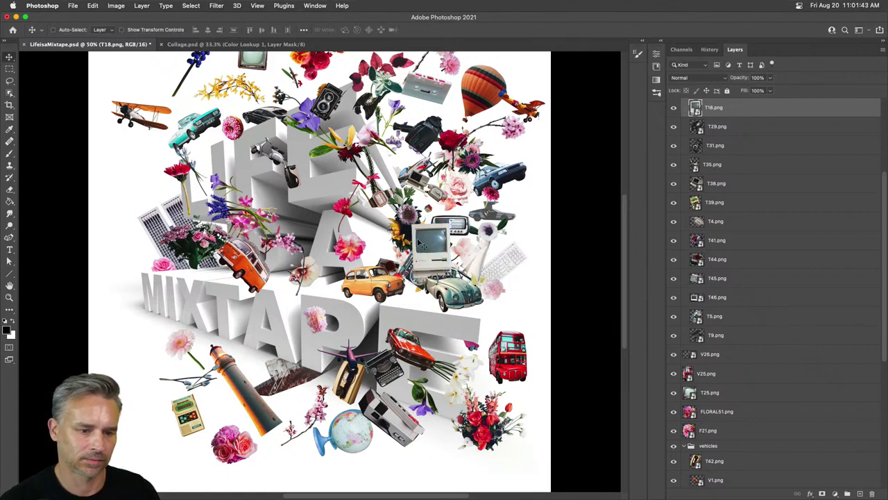
- Move the Mac beside the yellow car, the lighthouse beside the M, and the camera up-left
left_click_drag(420, 243, 415, 258)
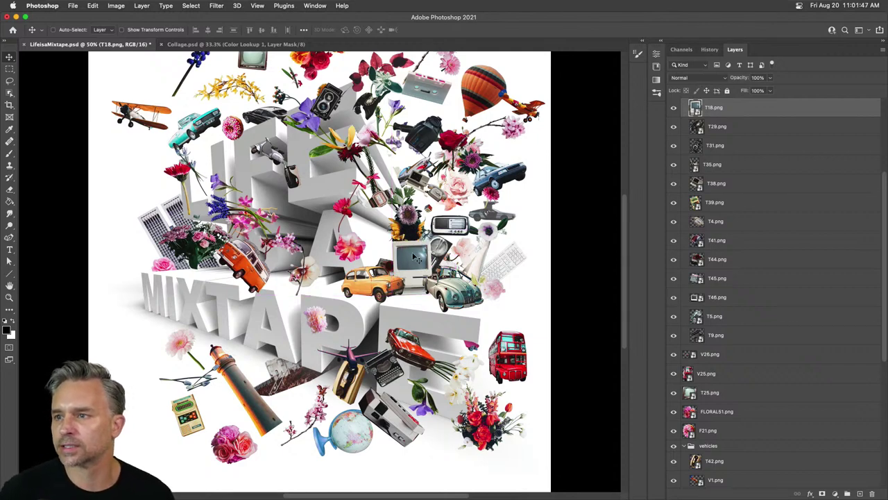
left_click(258, 408)
left_click_drag(259, 410, 147, 267)
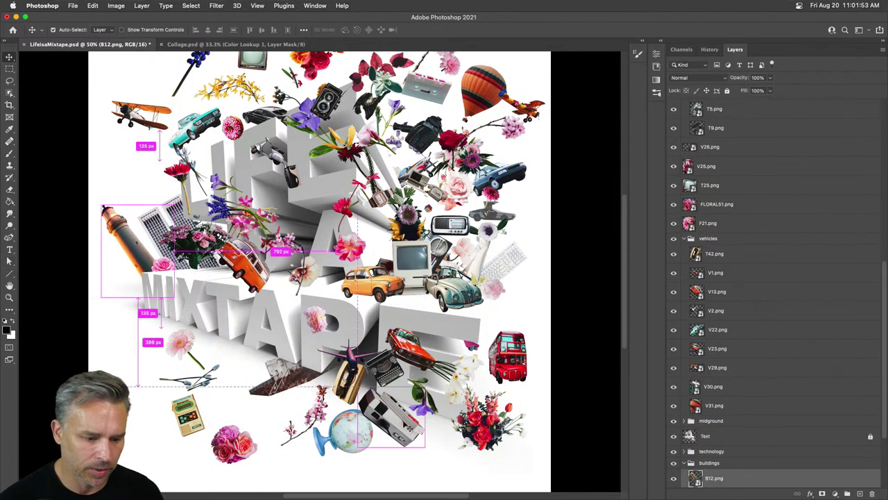
left_click_drag(405, 425, 158, 306)
- Rotate the grey camera about 30 degrees and shift it slightly left
key("ctrl+t")
left_click_drag(117, 326, 85, 316)
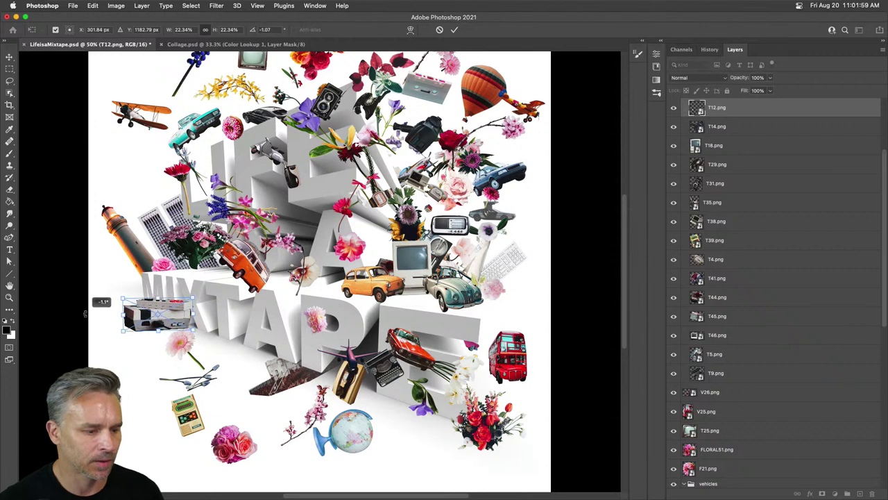
key("Return")
left_click_drag(139, 323, 121, 324)
- Place the green card beside the red bus; move the boombox upper left, stacked just above Background Color
left_click_drag(182, 414, 506, 309)
left_click_drag(450, 255, 184, 145)
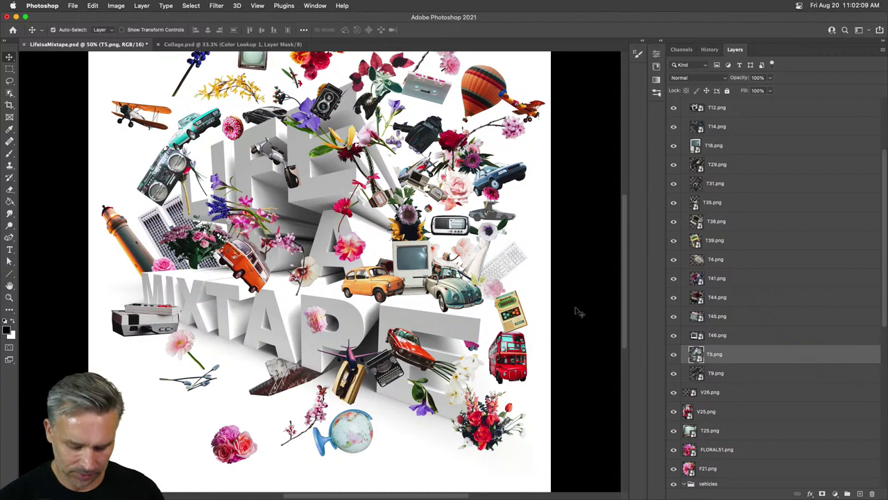
key("super+bracketleft")
key("super+shift+bracketleft")
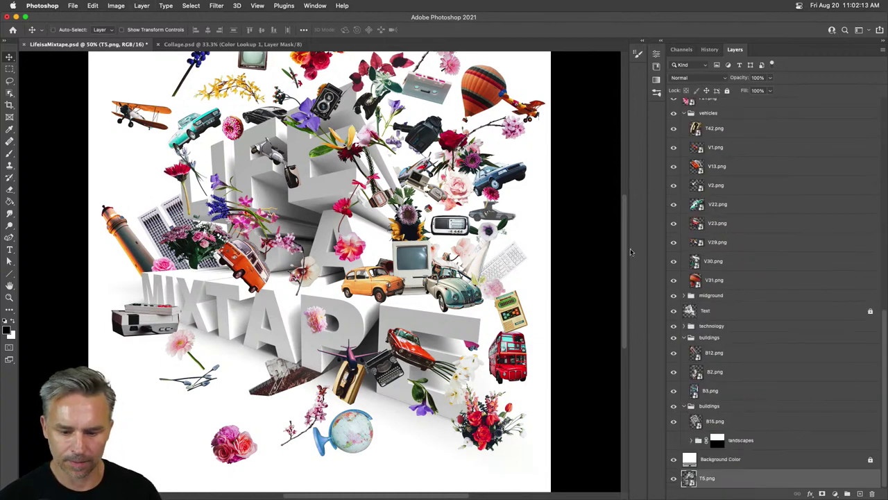
left_click_drag(722, 479, 721, 453)
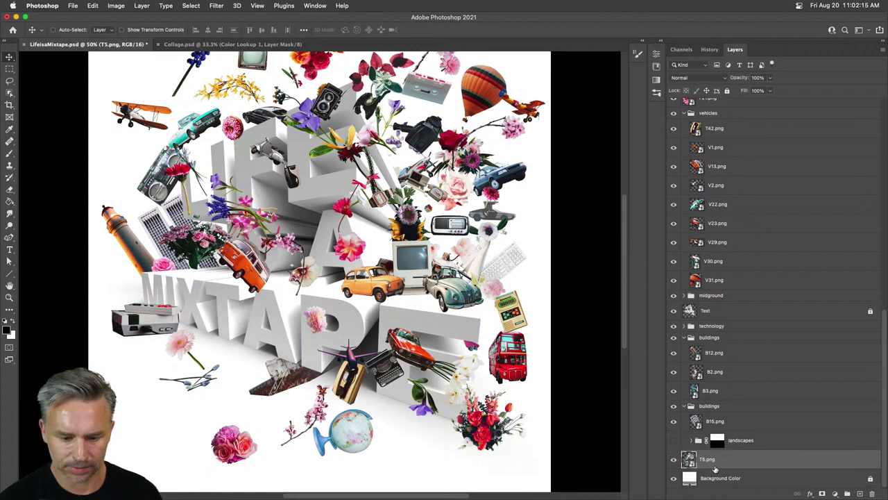
left_click(219, 177, "super")
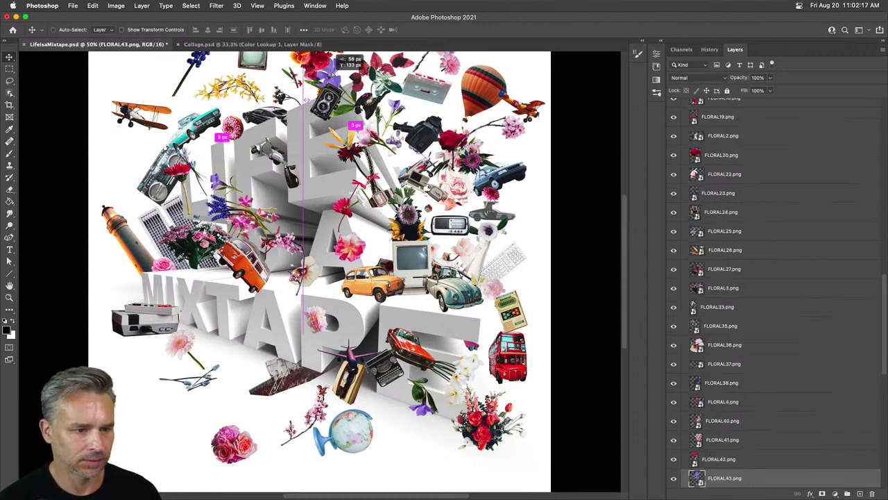
- Reposition the flowers artwork, then shift the yellow car left and scale it to about 88%
key("super+minus")
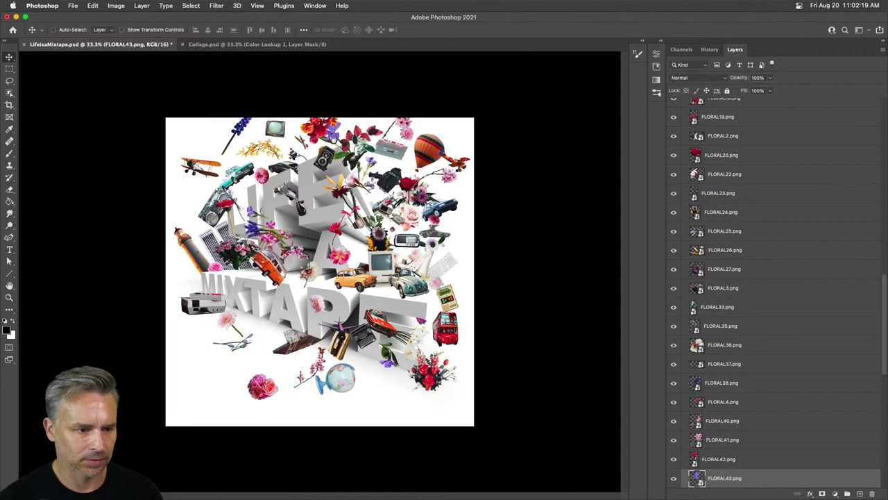
left_click_drag(309, 134, 208, 281)
key("super+shift+bracketleft")
key("super+plus")
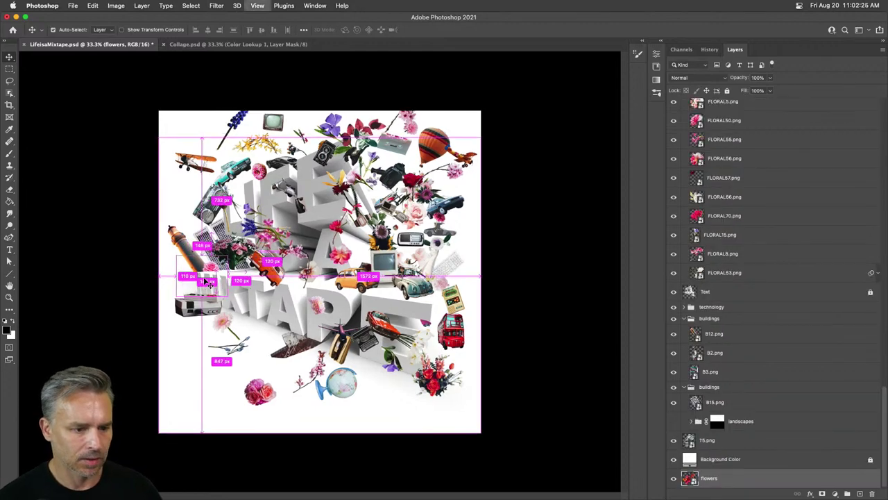
key("super+plus")
left_click_drag(372, 285, 345, 285)
key("super+t")
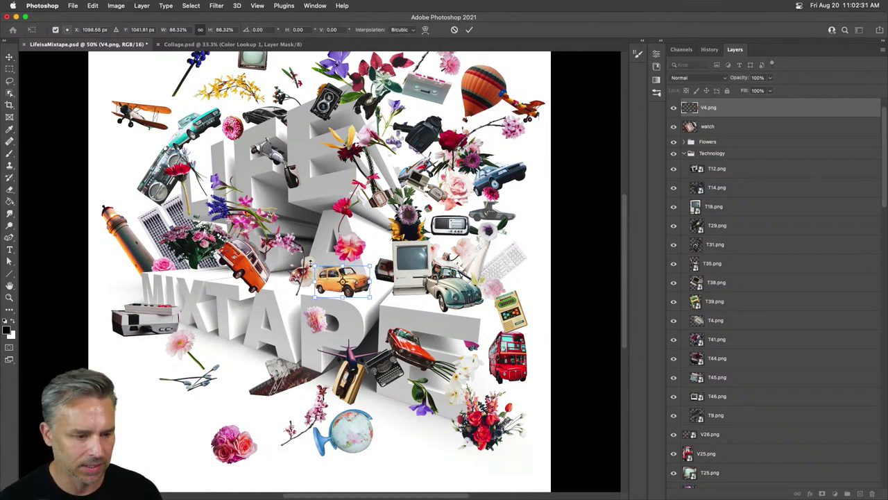
key("Return")
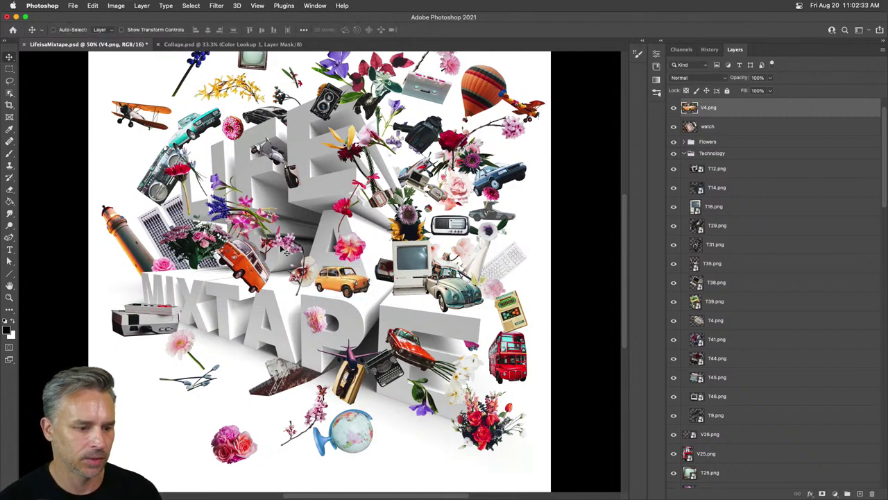
- Move the FLORAL11 branch up, delete its Puppet Warp filter, and rotate it to -52.4°
left_click_drag(286, 251, 293, 206)
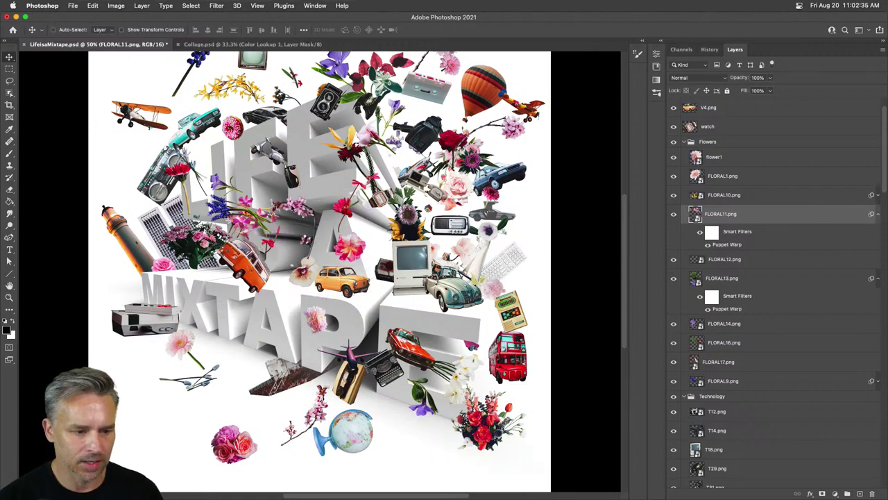
left_click_drag(729, 253, 874, 494)
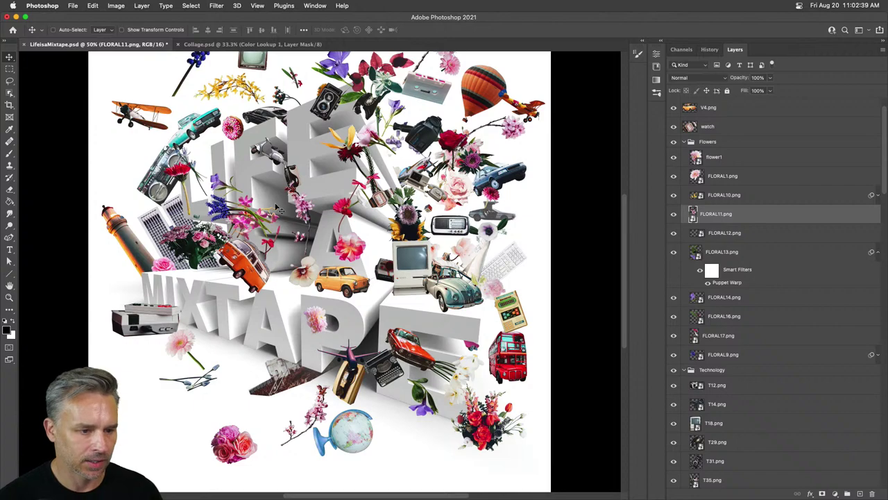
key("ctrl+t")
left_click_drag(295, 177, 248, 188)
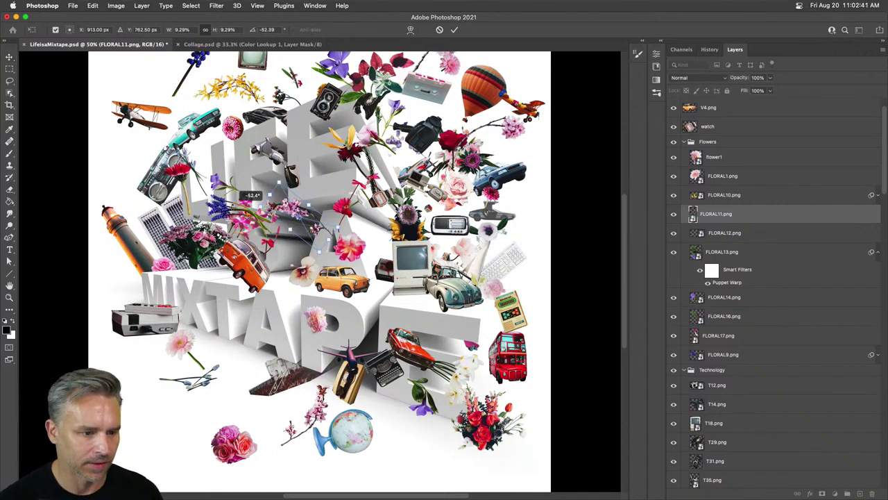
key("Return")
key("ctrl+plus")
key("ctrl+plus")
key("ctrl+plus")
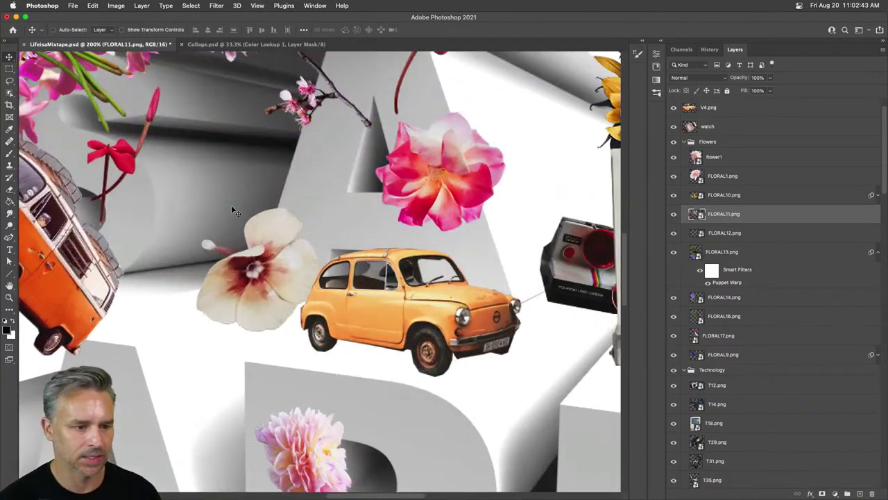
- Position FLORAL11, lasso the letter A, and add a layer mask hiding the branch end
left_click_drag(269, 144, 340, 332)
left_click_drag(291, 209, 288, 232)
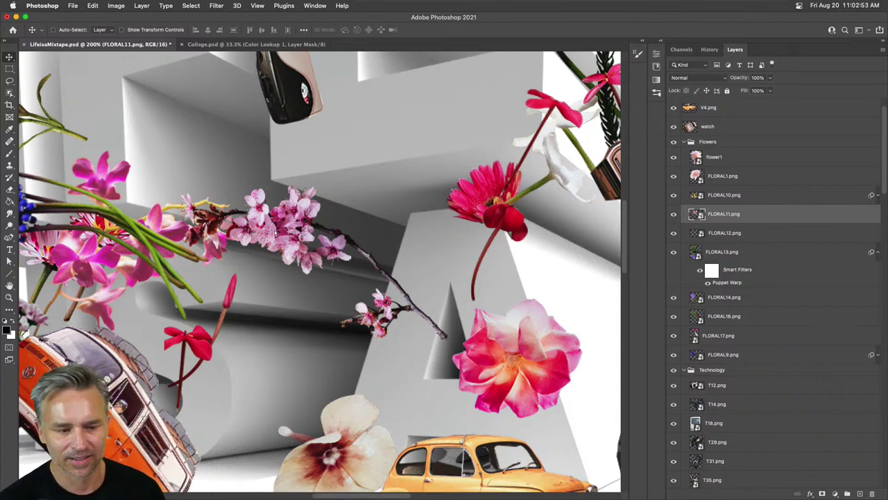
mouse_move(292, 232)
left_mouse_down()
mouse_move(278, 225)
mouse_move(292, 226)
left_mouse_up()
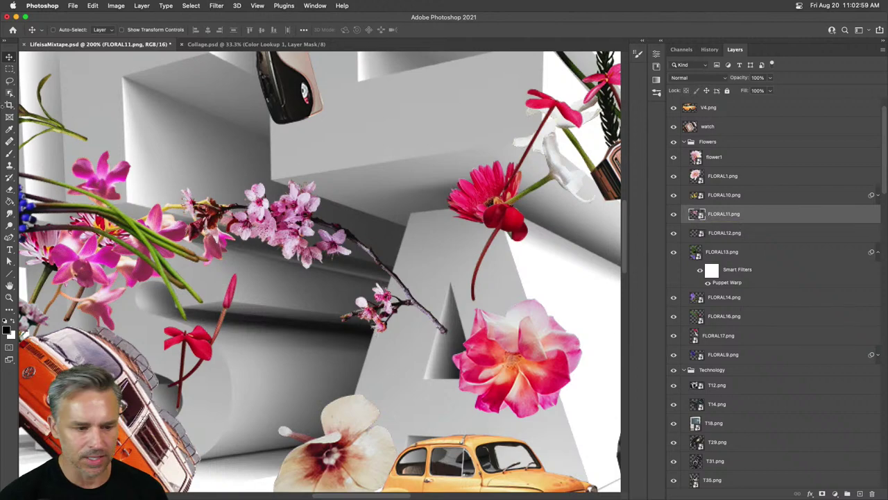
left_click(9, 80)
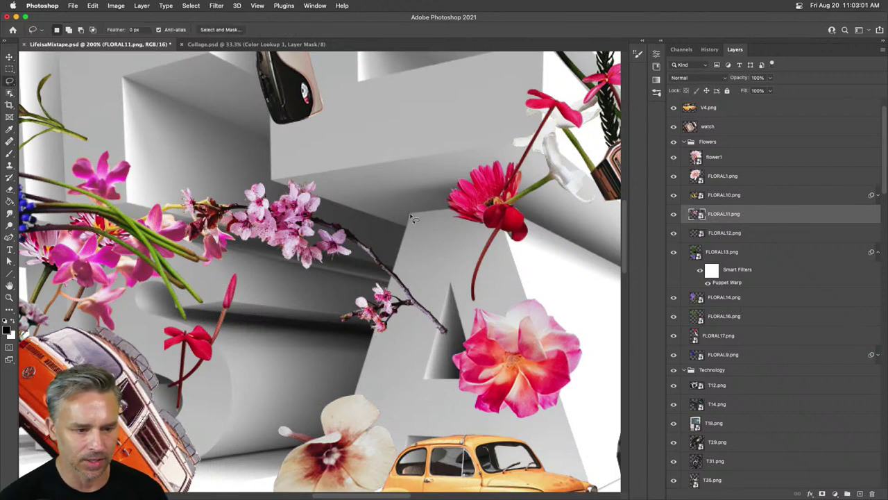
mouse_move(412, 217)
left_mouse_down()
mouse_move(375, 357)
mouse_move(352, 374)
mouse_move(352, 437)
mouse_move(339, 439)
mouse_move(481, 448)
mouse_move(526, 430)
mouse_move(458, 235)
left_mouse_up()
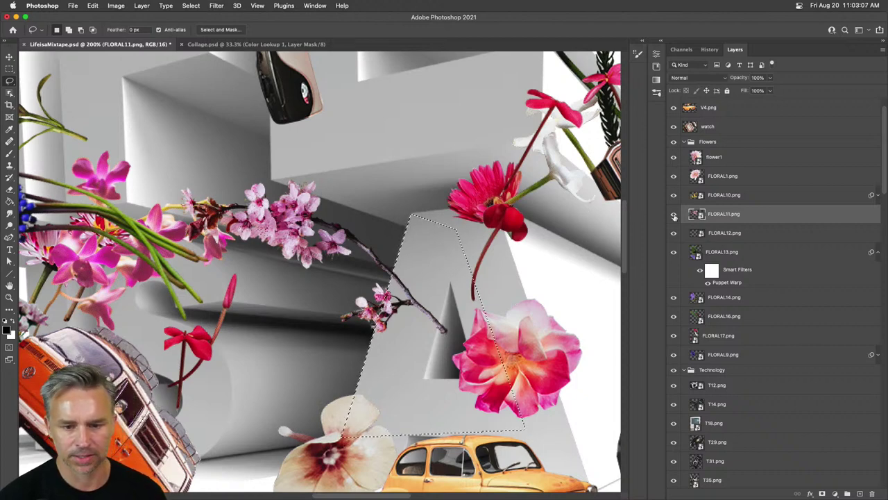
left_click(821, 493)
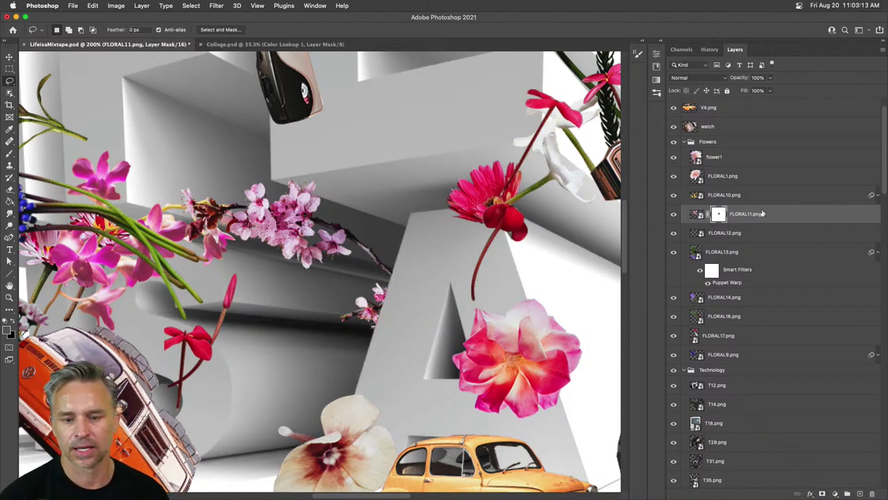
scroll(871, 201, "up", 2)
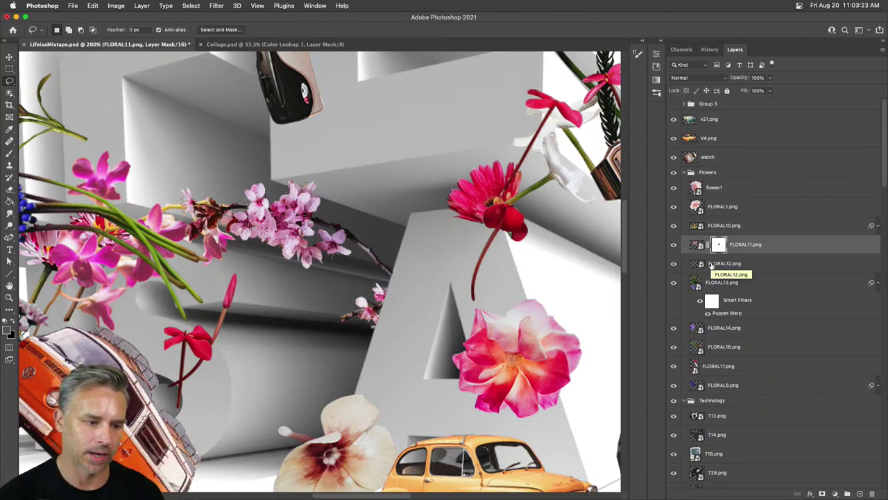
- Nudge the masked FLORAL11 branch image slightly right and down
key("super+minus")
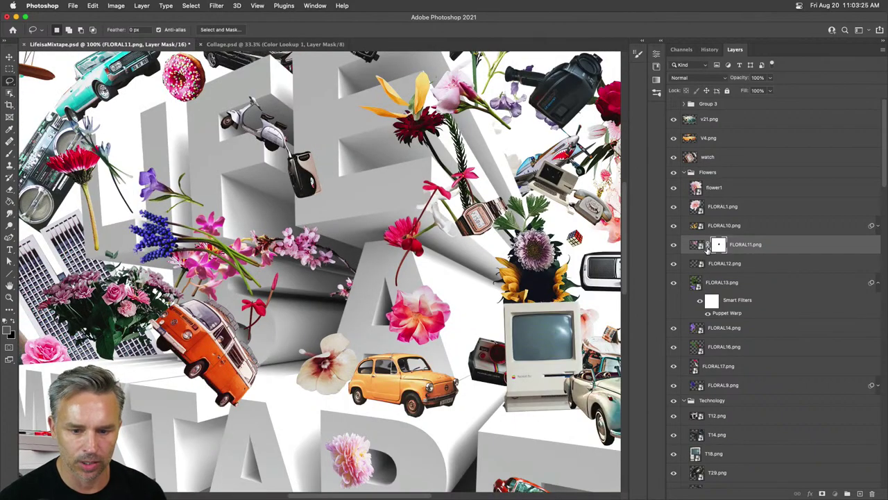
left_click(9, 56)
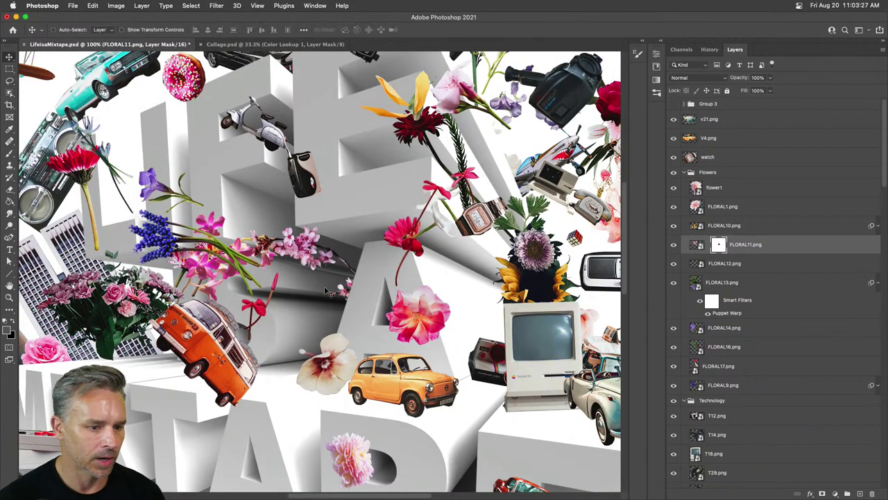
left_click_drag(319, 278, 322, 297)
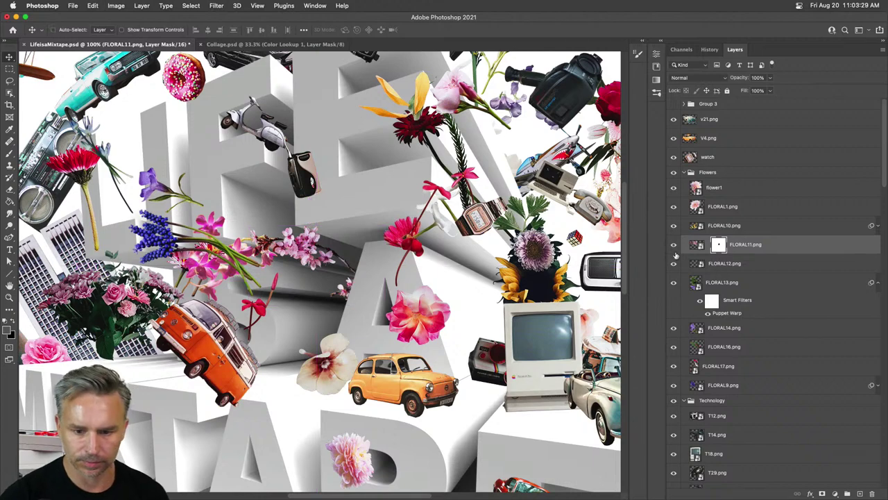
left_click(696, 244)
left_click_drag(254, 250, 256, 252)
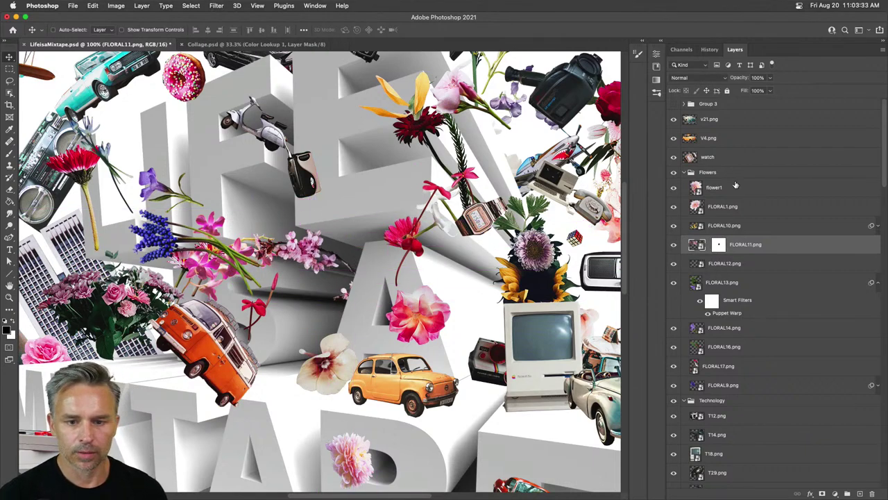
- Move the watch, v21 and V4 layers into Flowers, and V26 through F21 into vehicles
left_click(685, 172)
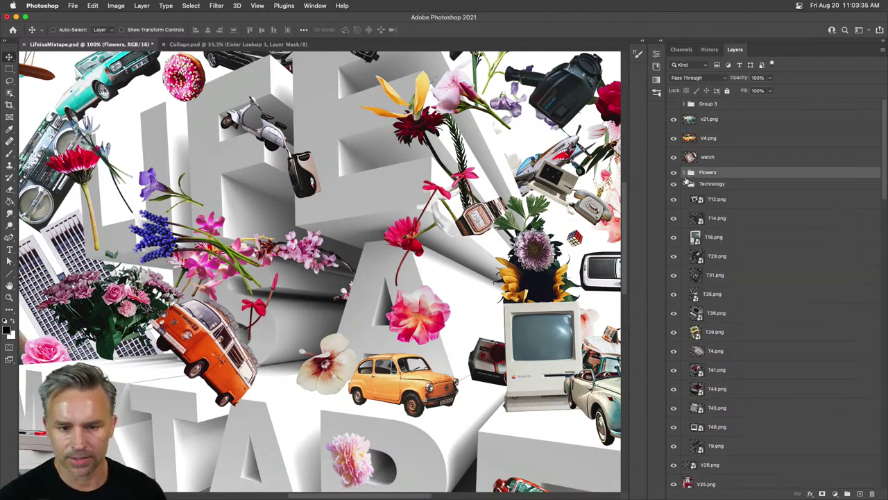
left_click(684, 184)
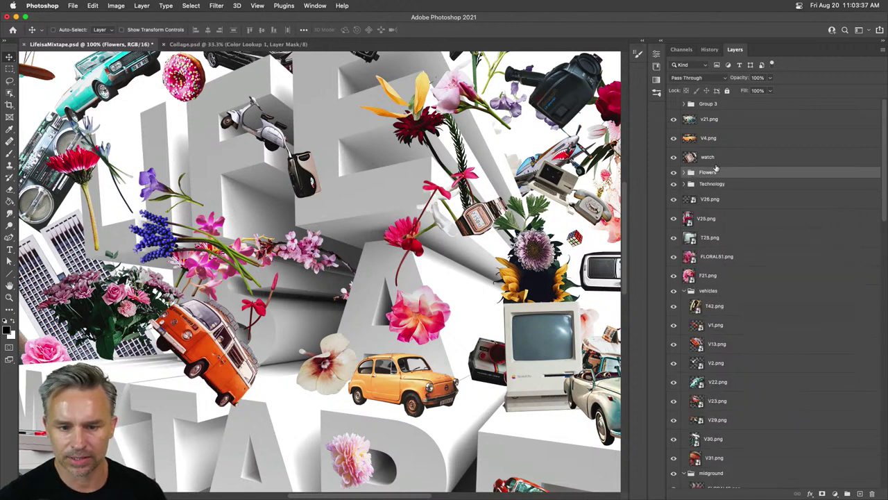
left_click(718, 158)
left_click(707, 123, "shift")
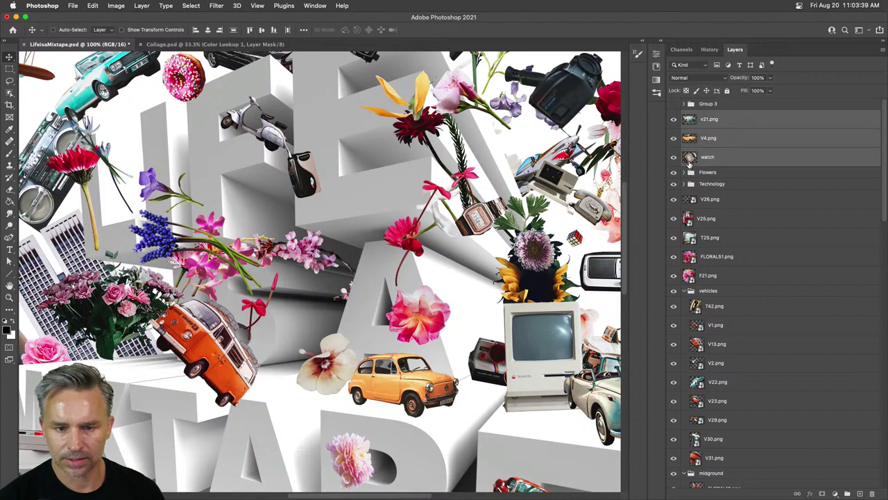
left_click_drag(708, 124, 694, 174)
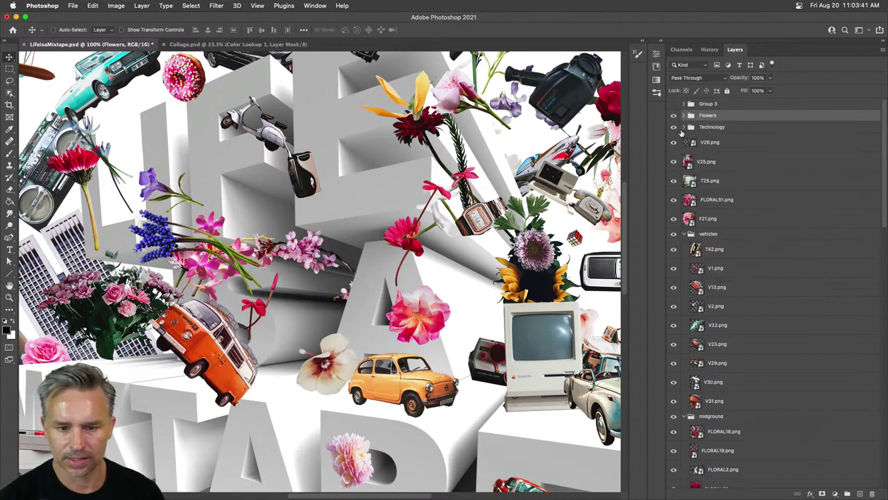
left_click(701, 145)
left_click(708, 219, "shift")
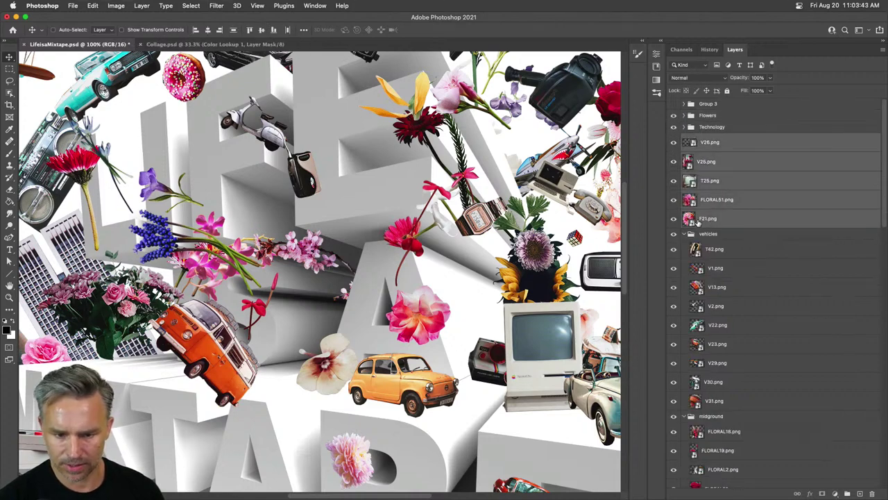
left_click_drag(708, 220, 697, 235)
left_click(685, 139)
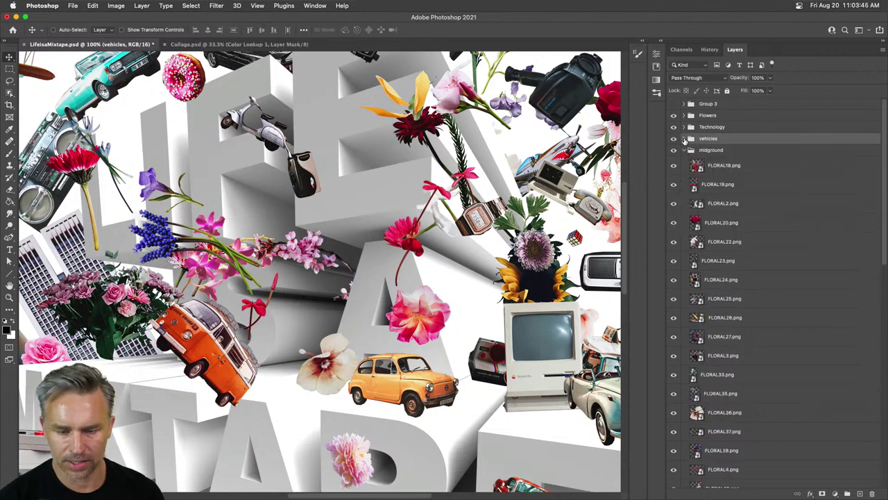
left_click(683, 151)
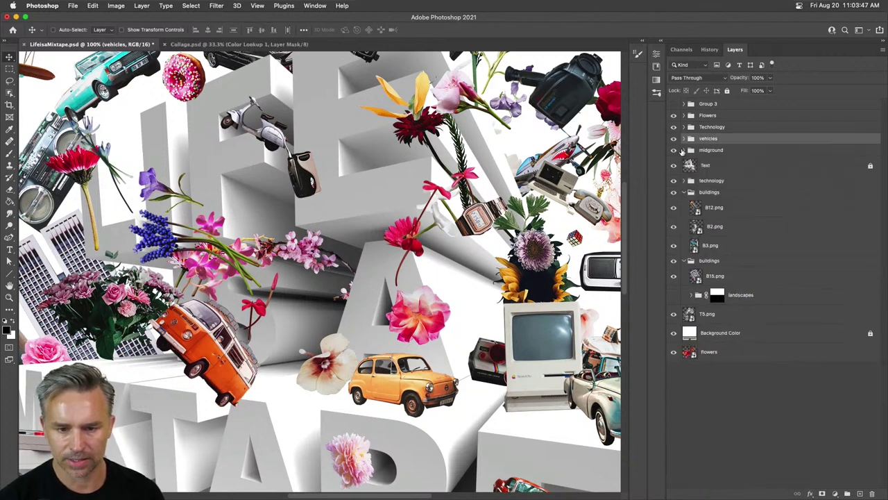
- Put B15, T5 and flowers into the first buildings group and delete the second buildings group
left_click(684, 193)
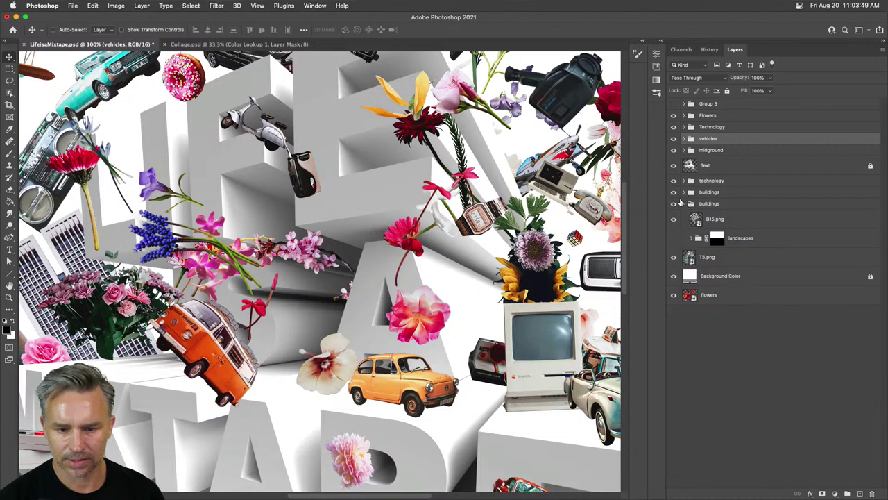
left_click(683, 192)
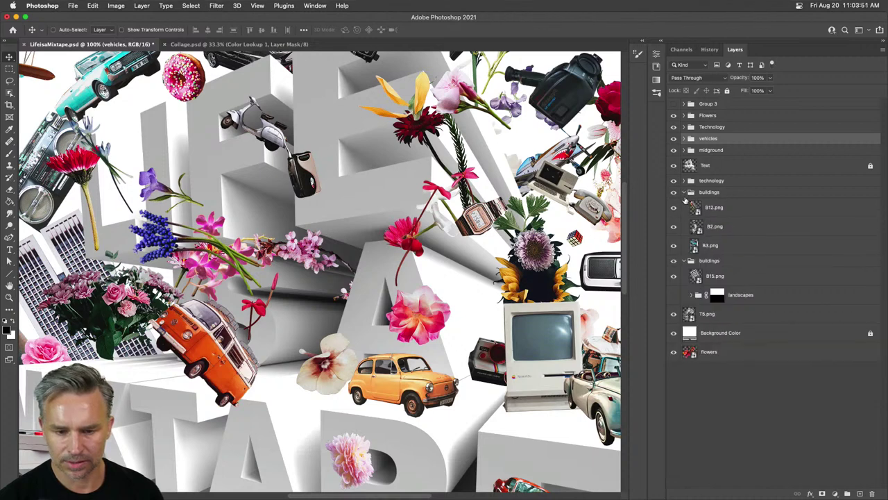
left_click_drag(694, 270, 694, 237)
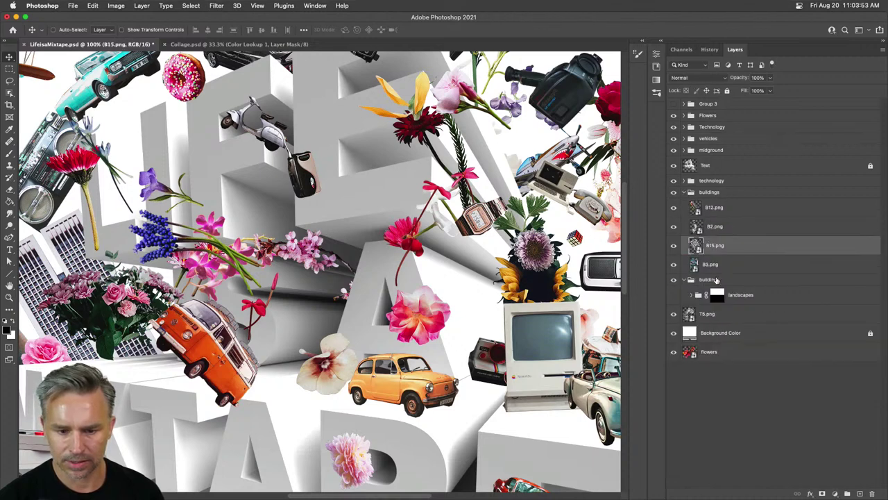
left_click_drag(716, 279, 872, 493)
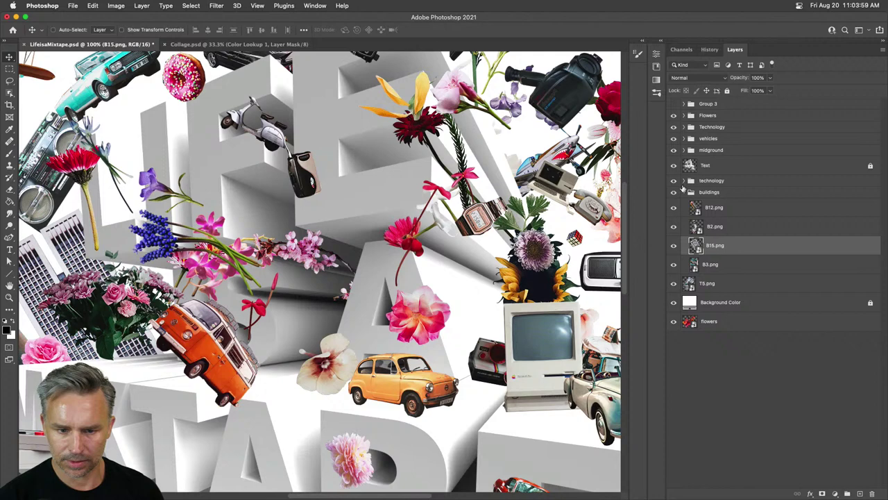
left_click(685, 192)
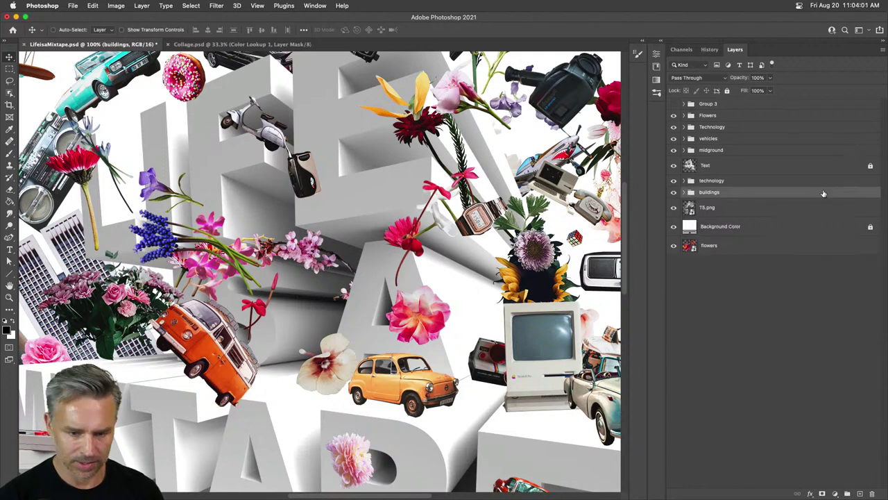
left_click(728, 210)
left_click_drag(728, 209, 709, 192)
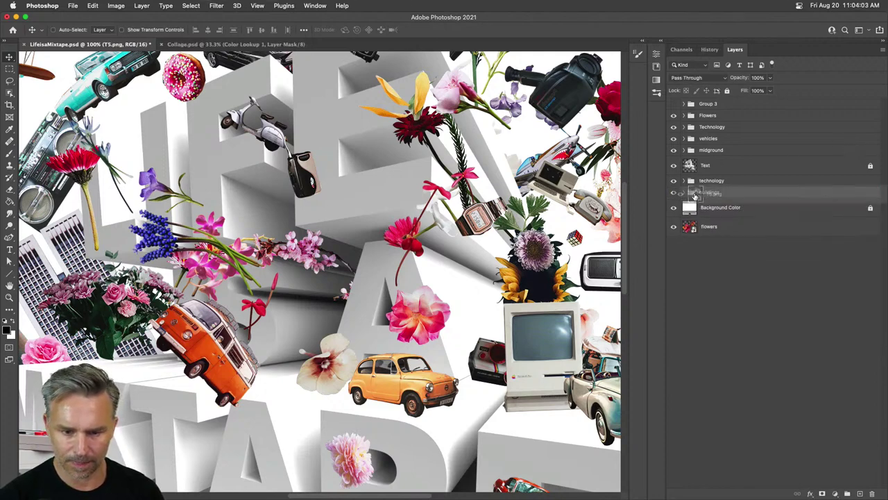
left_click(708, 210)
left_click_drag(688, 229, 709, 192)
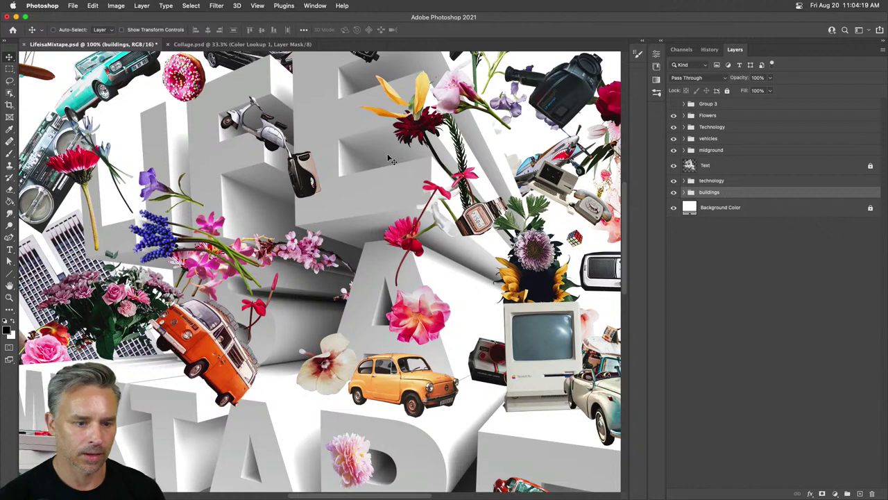
- Zoom the poster to 50% and select the Background Color layer
key("super+minus")
key("super+minus")
key("super+minus")
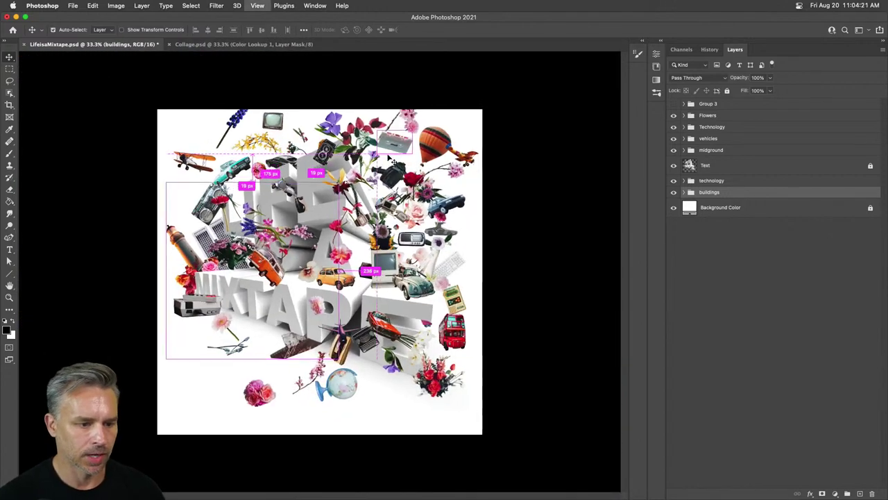
key("super+plus")
scroll(257, 138, "up", 2)
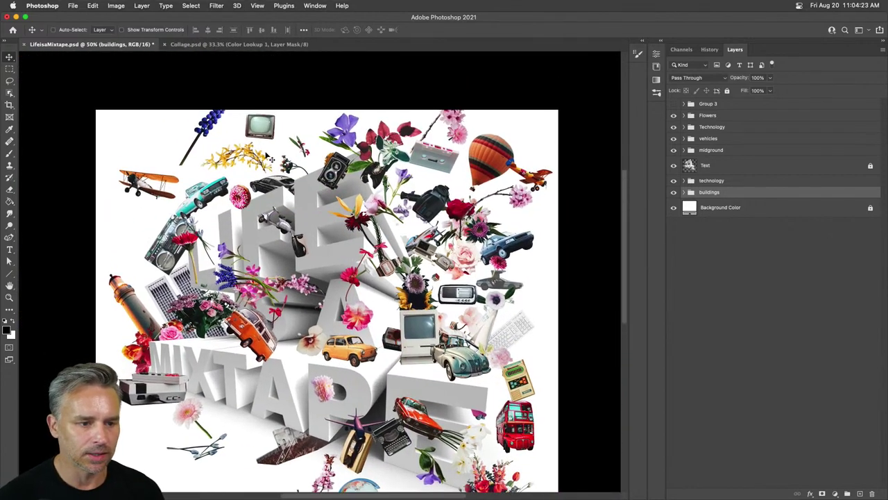
scroll(307, 101, "down", 3)
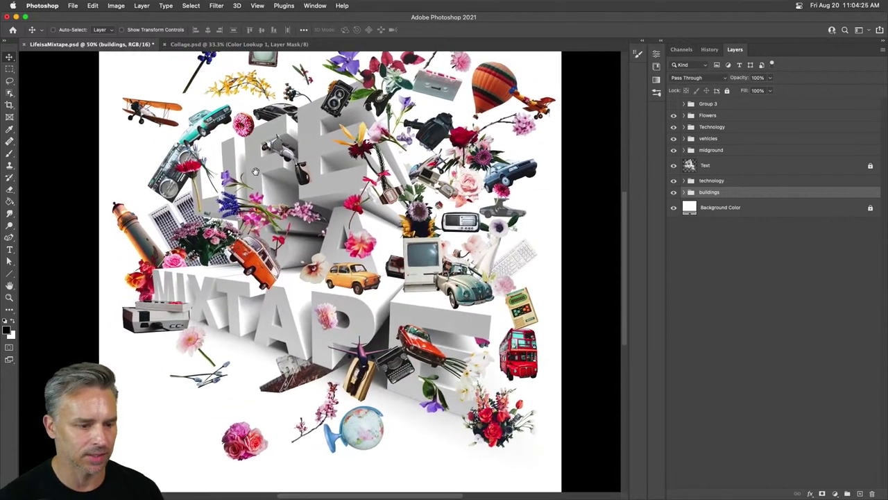
scroll(255, 171, "up", 2)
scroll(256, 171, "down", 2)
scroll(255, 172, "up", 2)
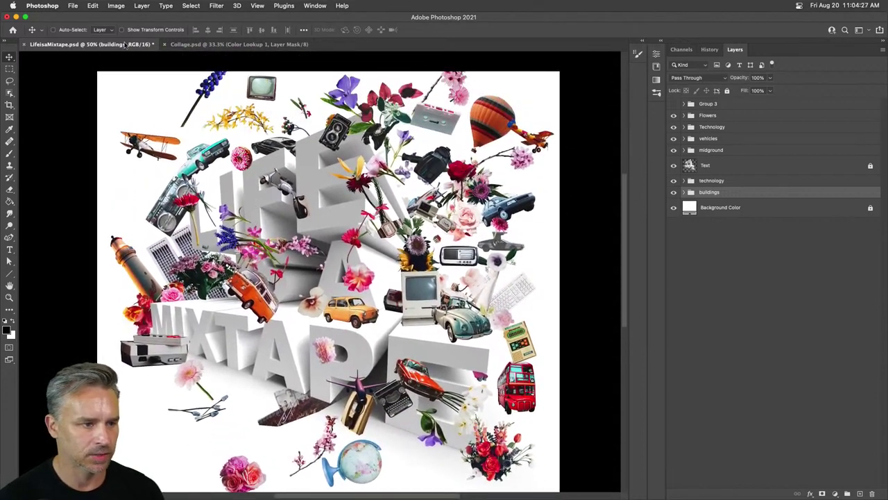
left_click(116, 6)
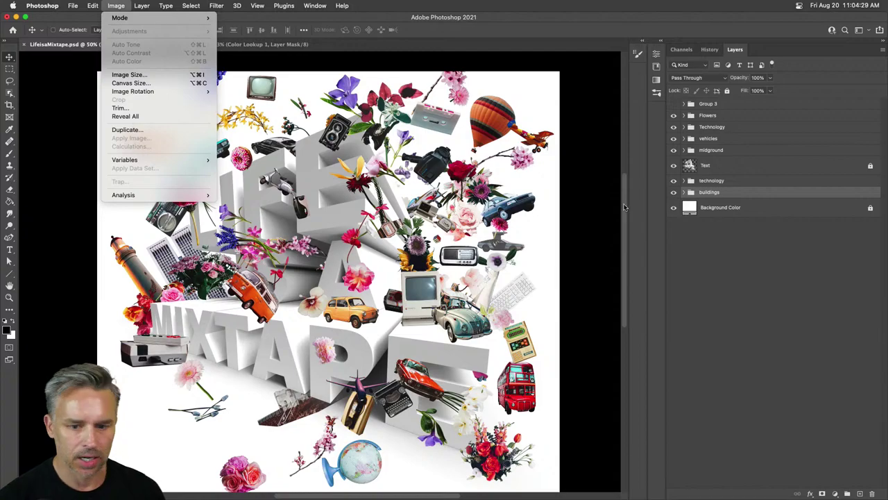
left_click(740, 215)
left_click(792, 210)
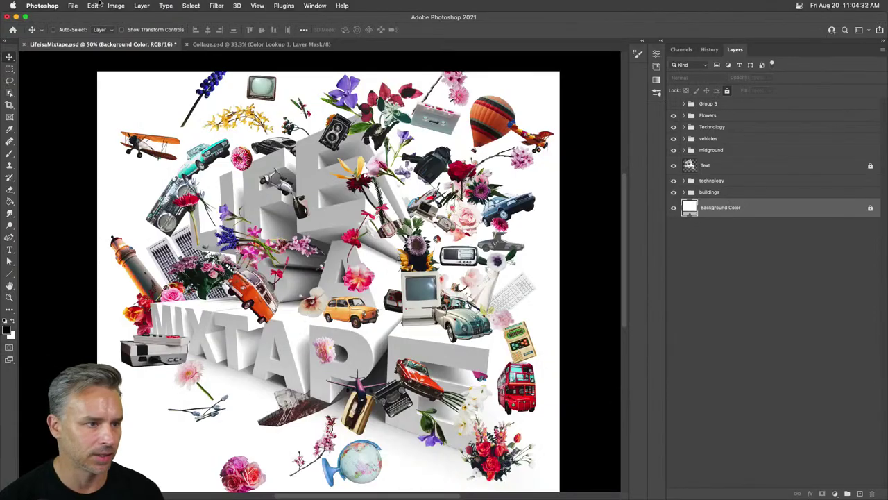
- Enlarge the canvas height to 2500 px, anchored at bottom centre
left_click(116, 6)
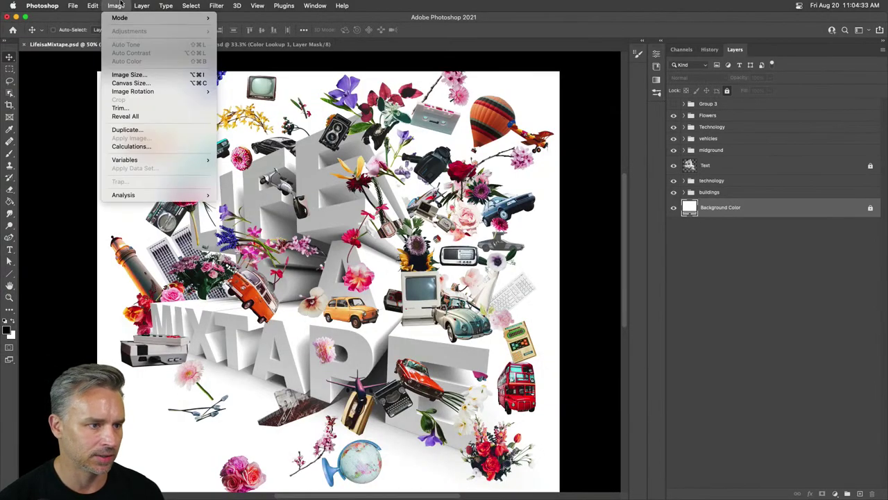
left_click(131, 82)
left_click(622, 358)
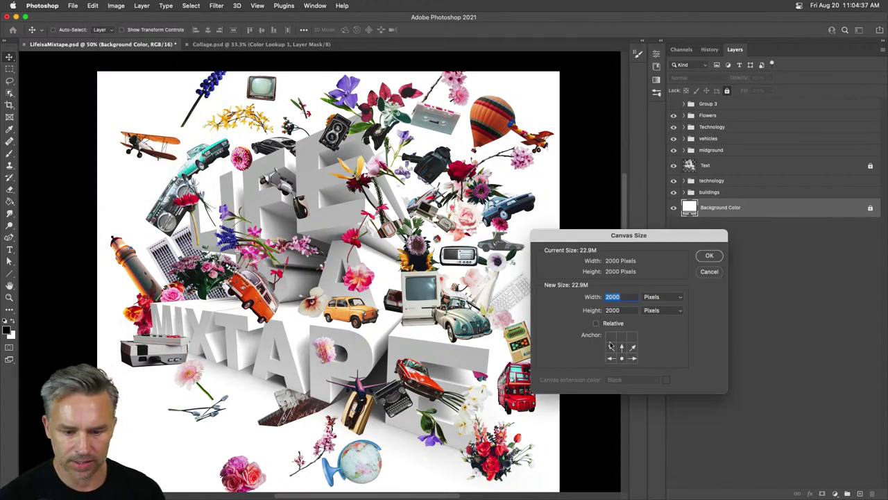
key("Tab")
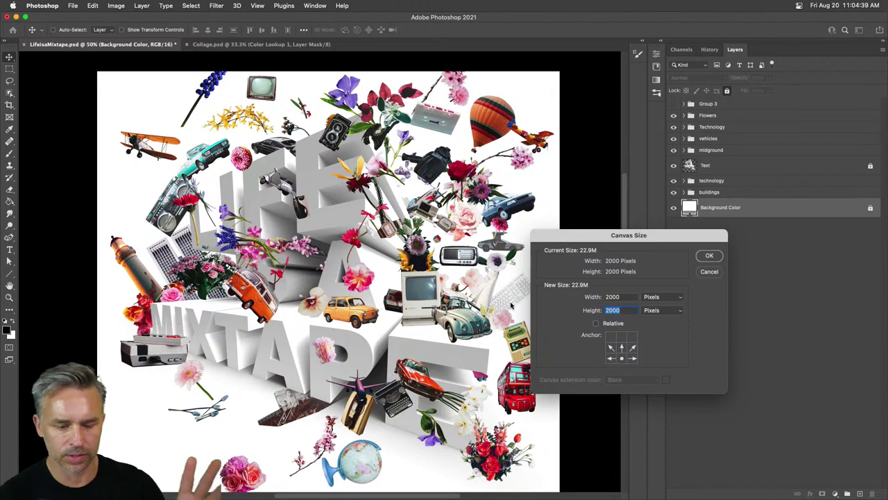
type("2500")
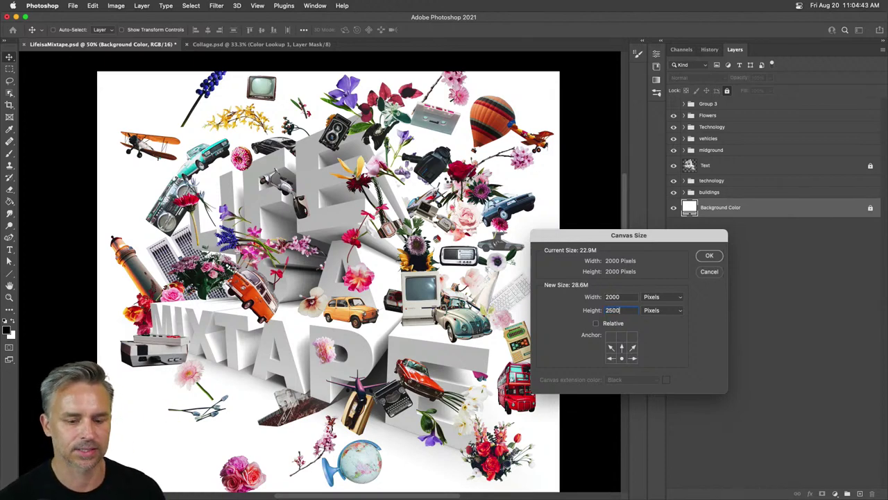
key("Return")
- Reduce the canvas height to 2300 px, keeping the bottom-centre anchor
scroll(333, 184, "down", 3)
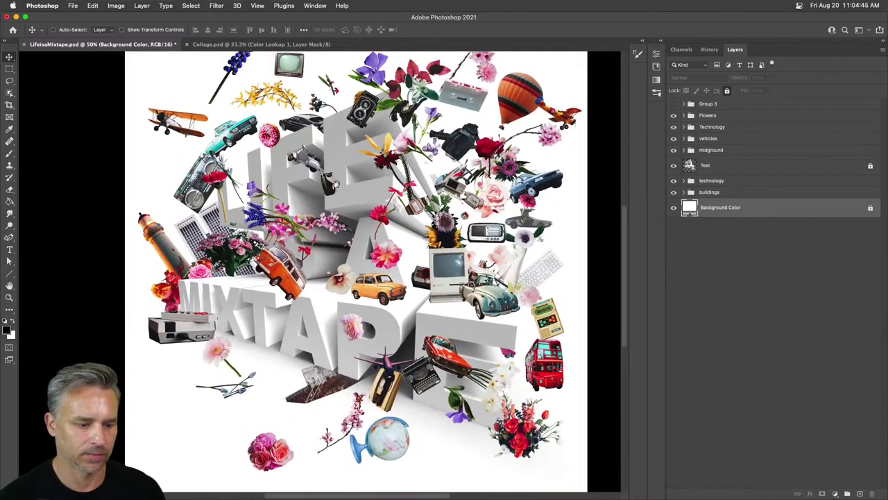
key("super+minus")
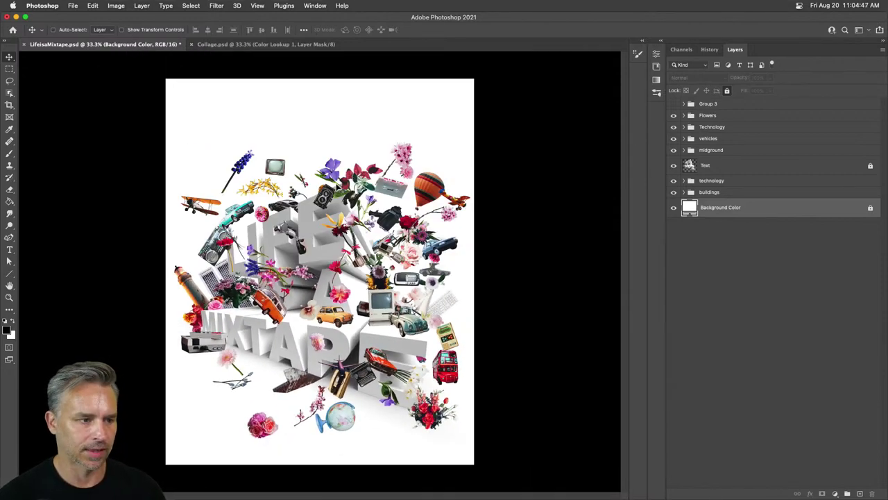
left_click(115, 6)
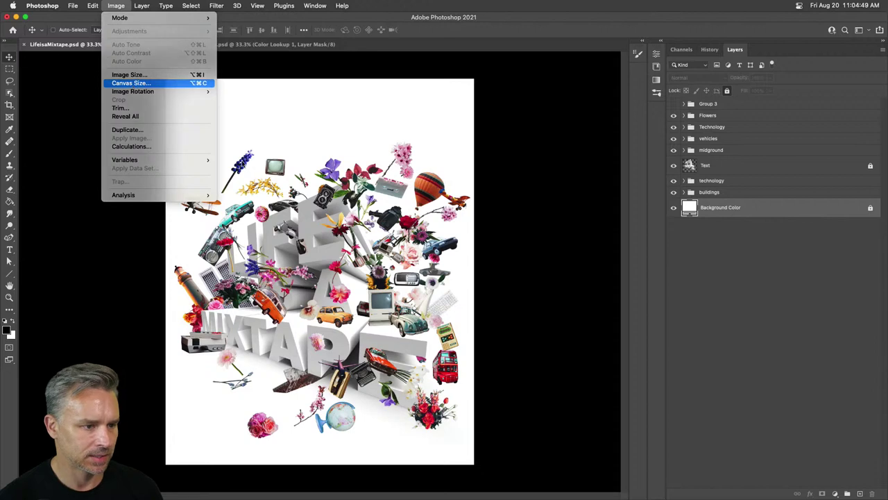
left_click(138, 82)
left_click(622, 359)
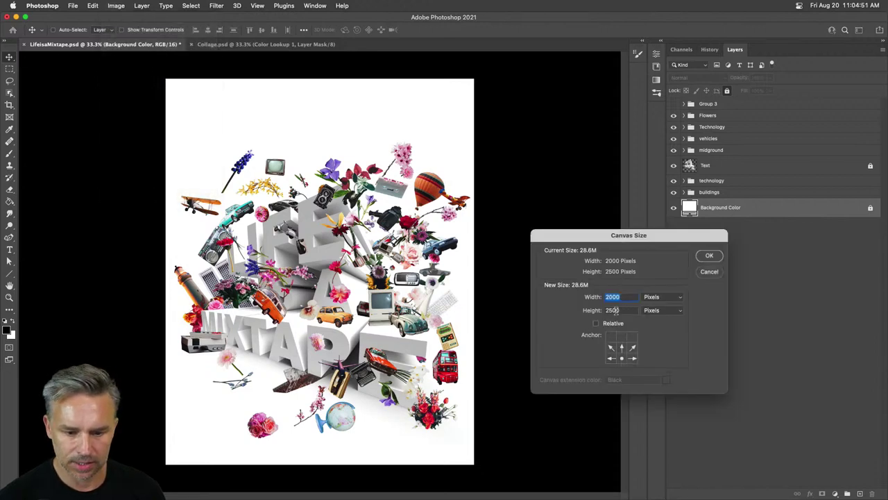
double_click(614, 310)
type("230")
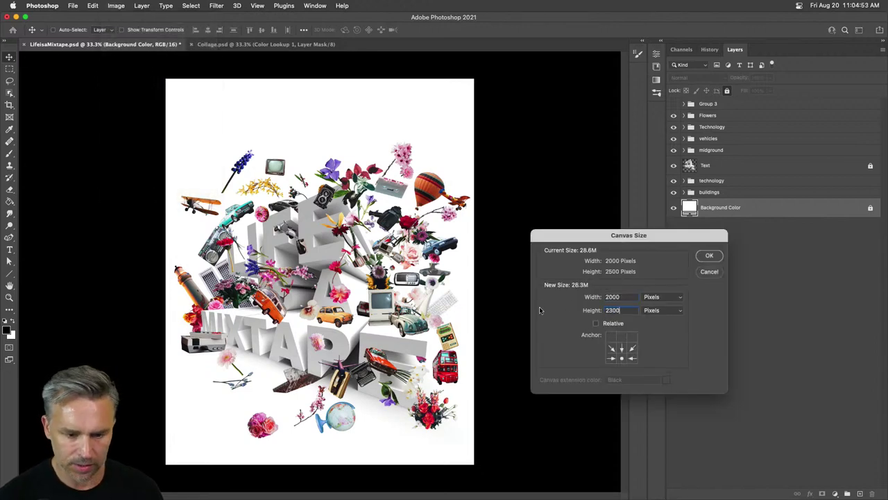
key("Return")
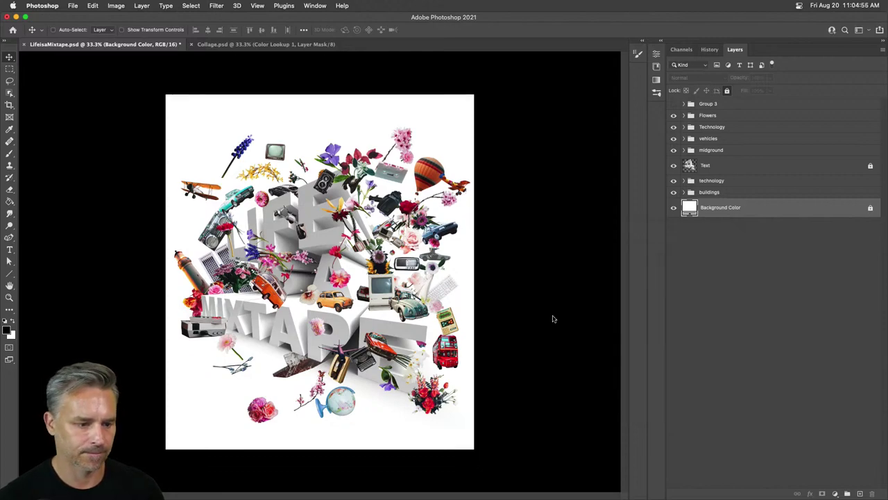
key("super+equal")
key("super+equal")
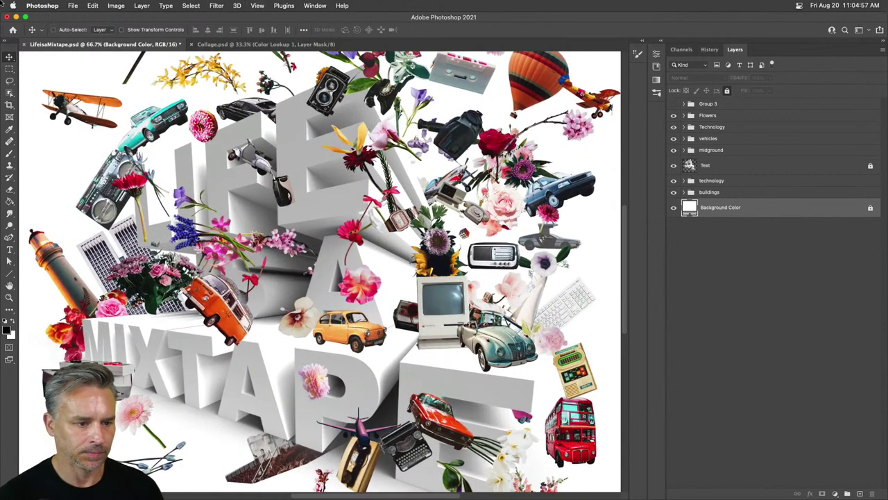
- Rotate the V2 scooter and place it left beneath the orange van
scroll(371, 114, "up", 5)
scroll(370, 115, "left", 5)
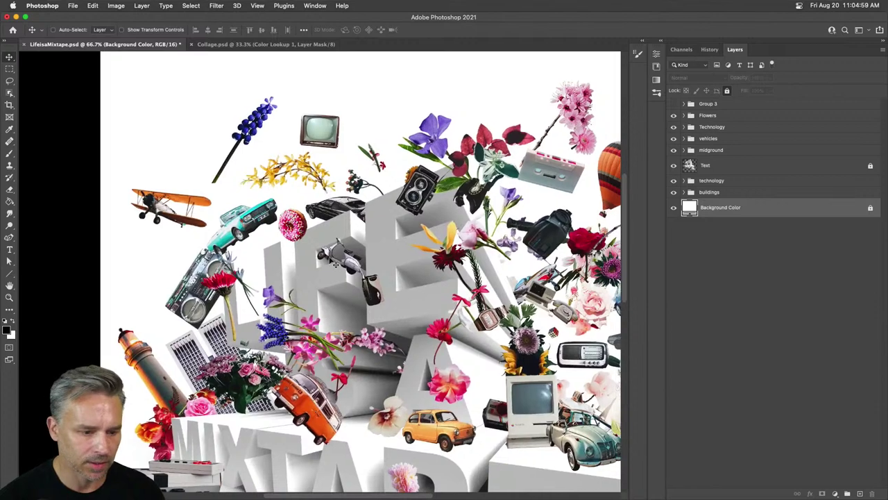
left_click(331, 261)
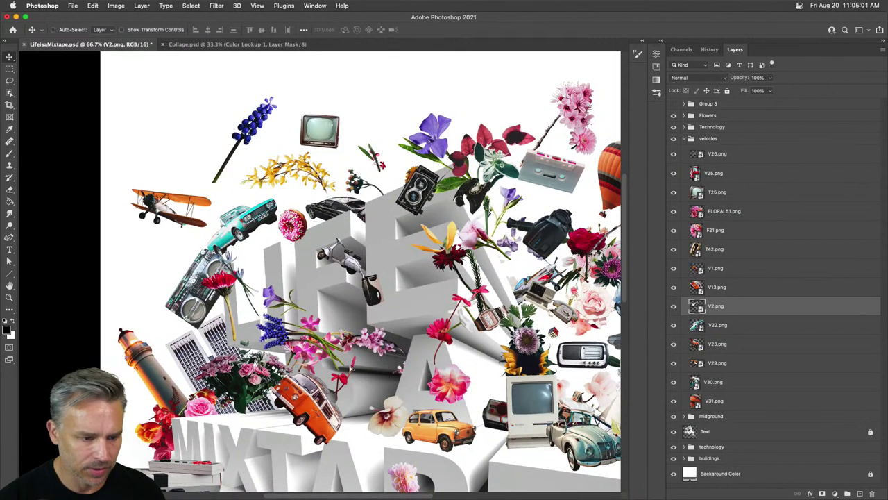
left_click_drag(332, 259, 314, 436)
key("super+t")
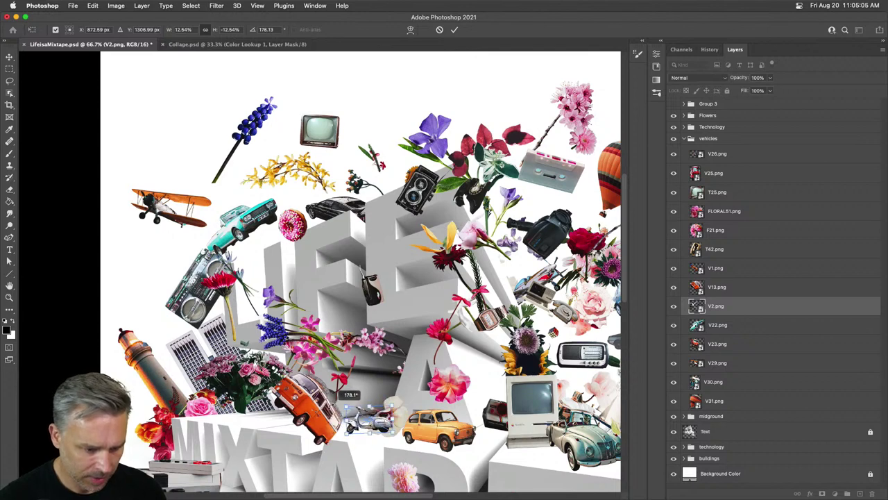
key("Return")
left_click_drag(373, 429, 345, 385)
- Rotate the orange V13 van upright and nudge it beside the yellow Fiat
key("ctrl+t")
left_click_drag(413, 364, 288, 400)
key("Return")
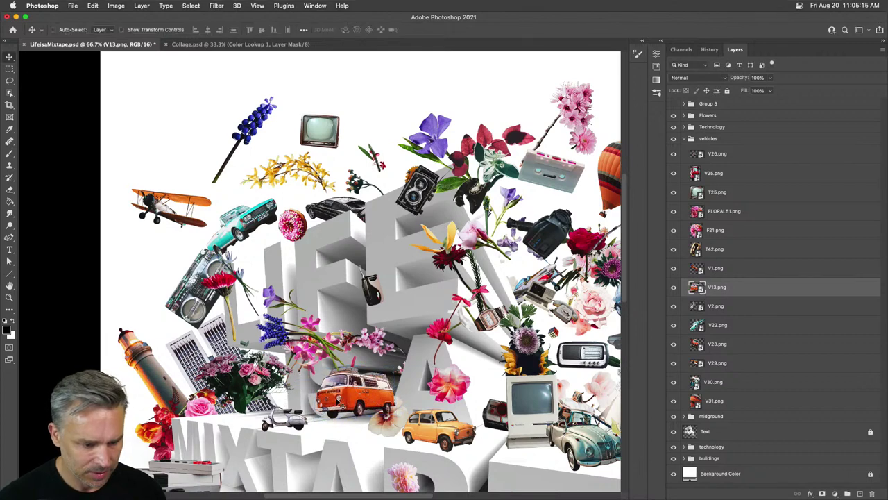
left_click_drag(341, 408, 348, 418)
left_click(402, 441, "super")
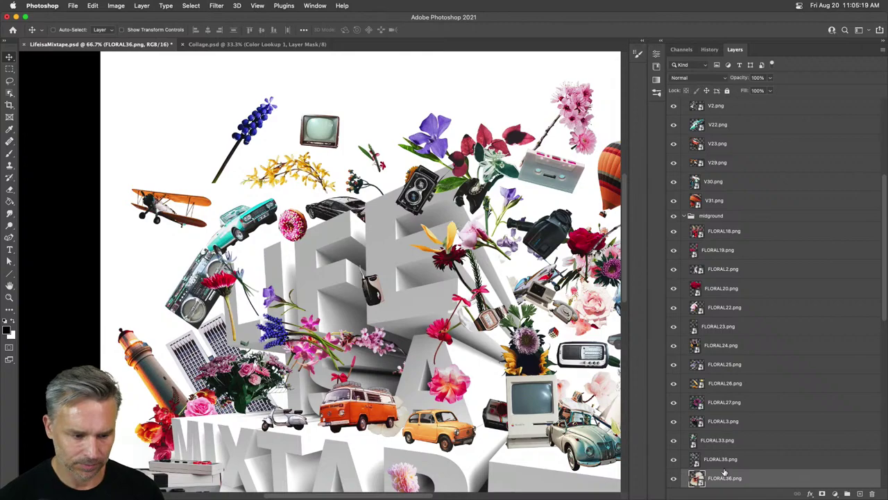
- Rotate the orange van level and shift it slightly up and right
key("super+equal")
key("super+equal")
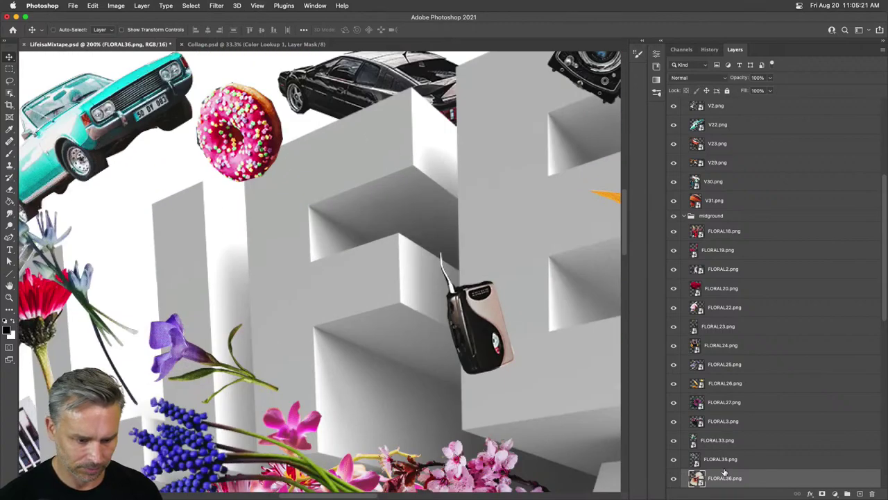
scroll(204, 313, "down", 10)
scroll(280, 216, "up", 4)
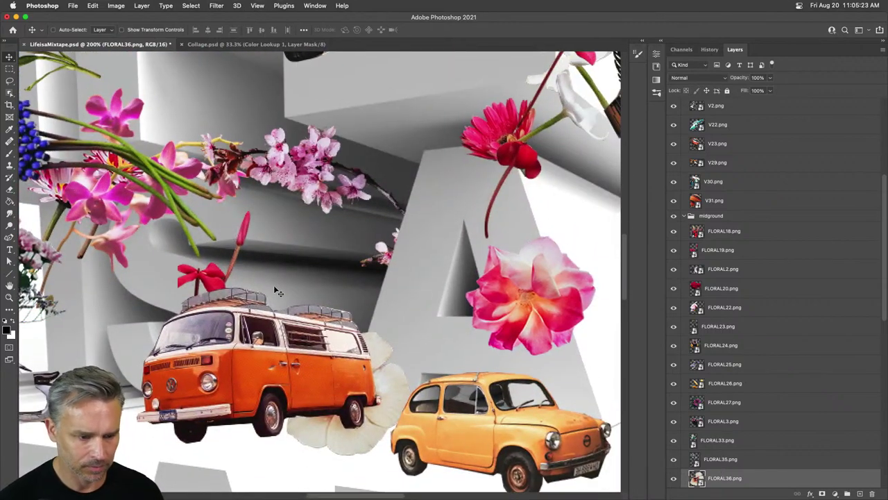
left_click(229, 359, "super")
key("super+t")
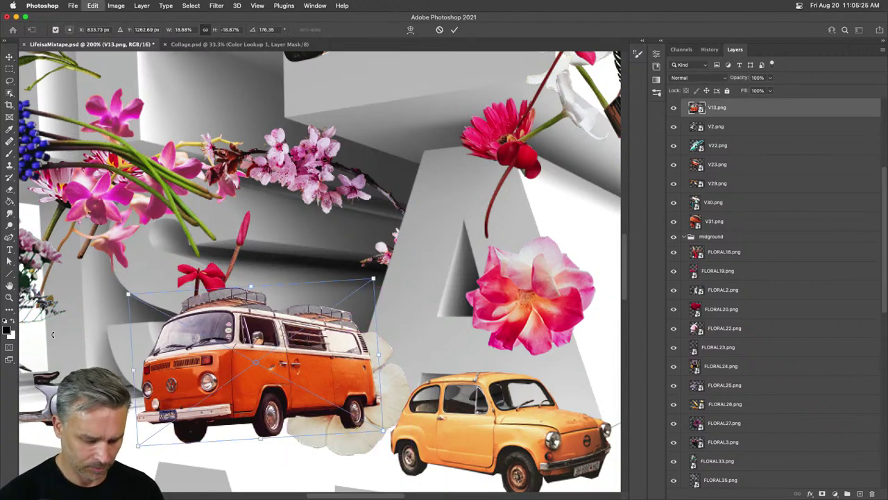
left_click_drag(109, 284, 115, 265)
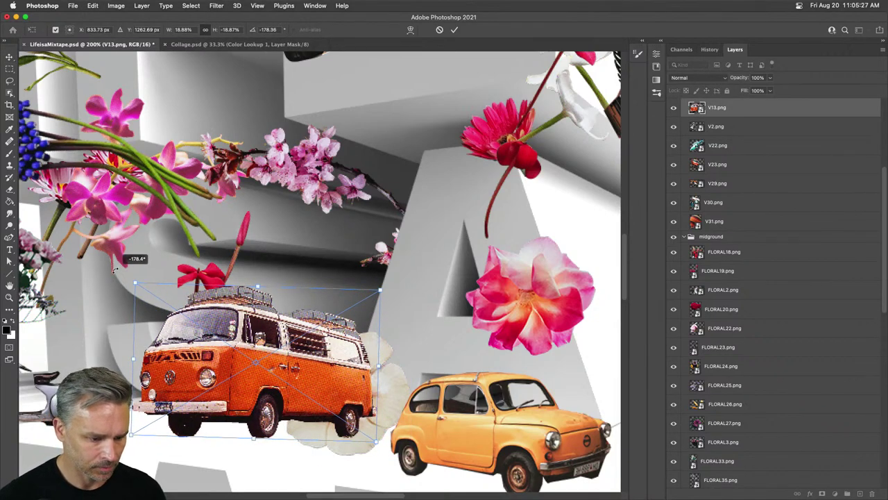
key("Return")
mouse_move(265, 375)
left_mouse_down()
mouse_move(279, 344)
mouse_move(275, 367)
left_mouse_up()
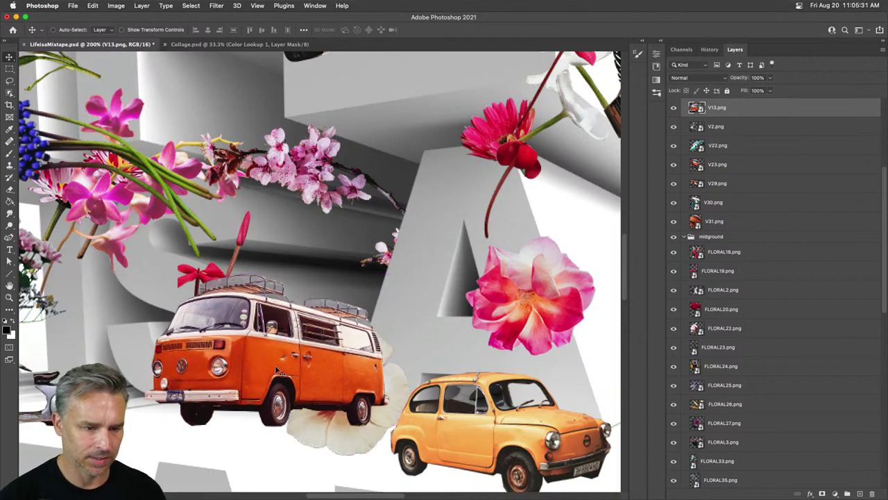
- Move the FLORAL36 white flower up among the cherry blossoms and nudge the van left
key("super+minus")
key("super+minus")
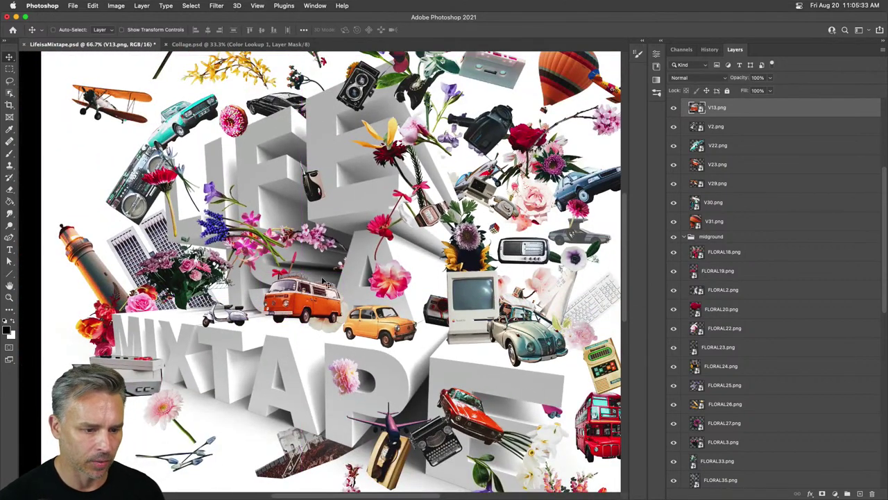
left_click_drag(287, 300, 359, 258)
key("super+plus")
key("super+plus")
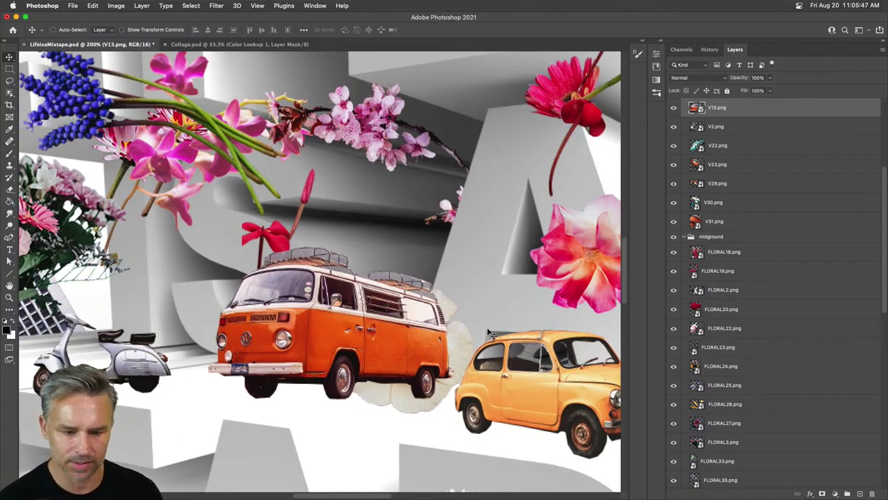
left_click(466, 347, "super")
scroll(773, 364, "down", 3)
scroll(773, 364, "down", 5)
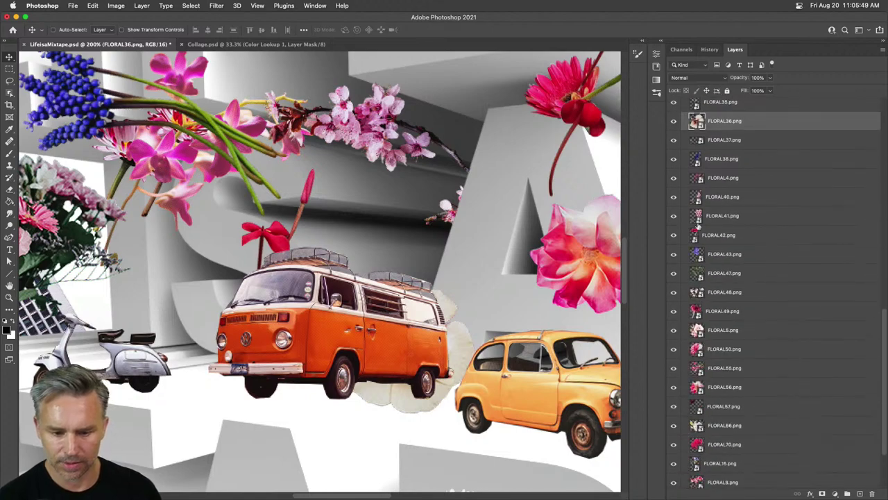
left_click_drag(437, 392, 319, 139)
left_click_drag(267, 288, 276, 301)
left_click(93, 5)
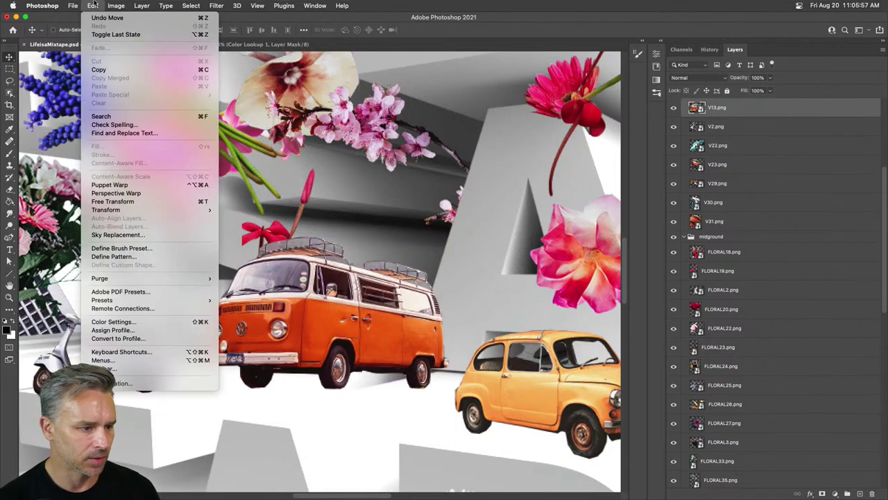
- Draw Perspective Warp planes over the van's front and side, join them, and fit their corners
left_click(167, 194)
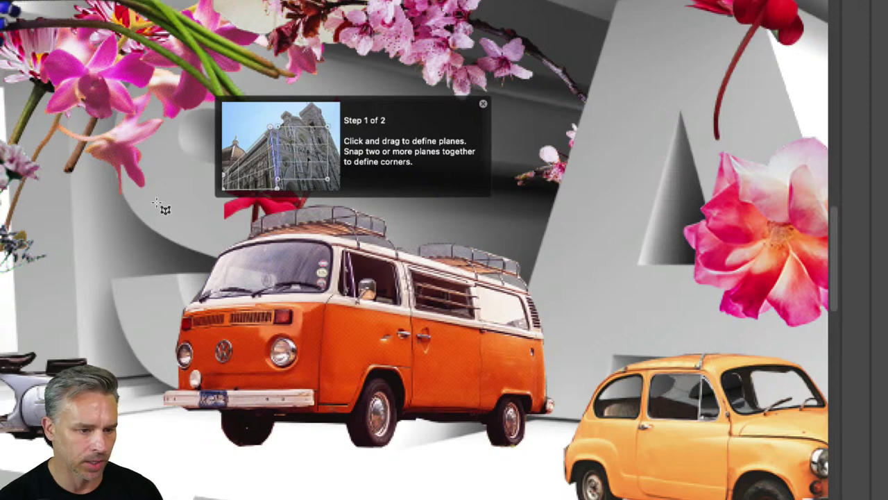
left_click_drag(158, 203, 373, 455)
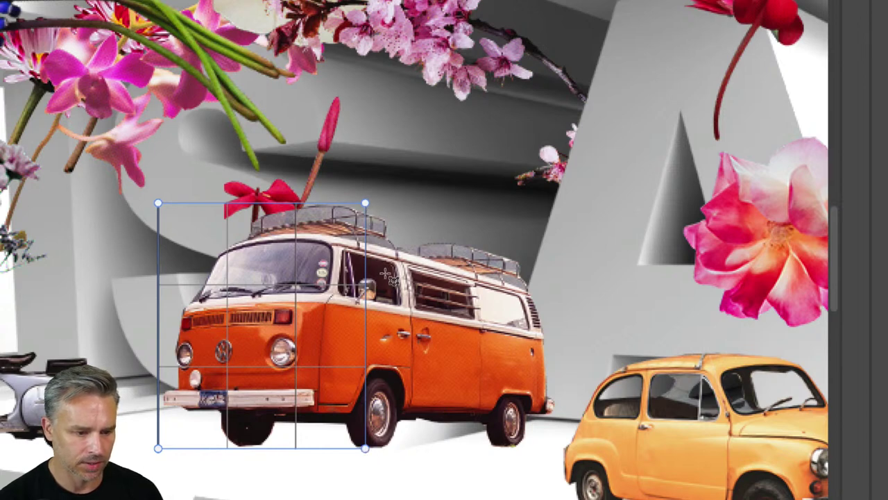
left_click_drag(367, 305, 341, 306)
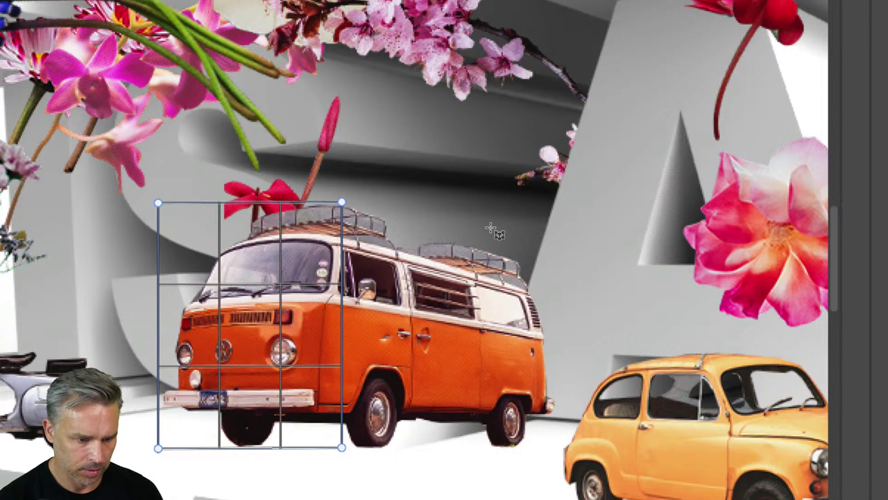
mouse_move(531, 217)
left_mouse_down()
mouse_move(342, 389)
mouse_move(350, 454)
left_mouse_up()
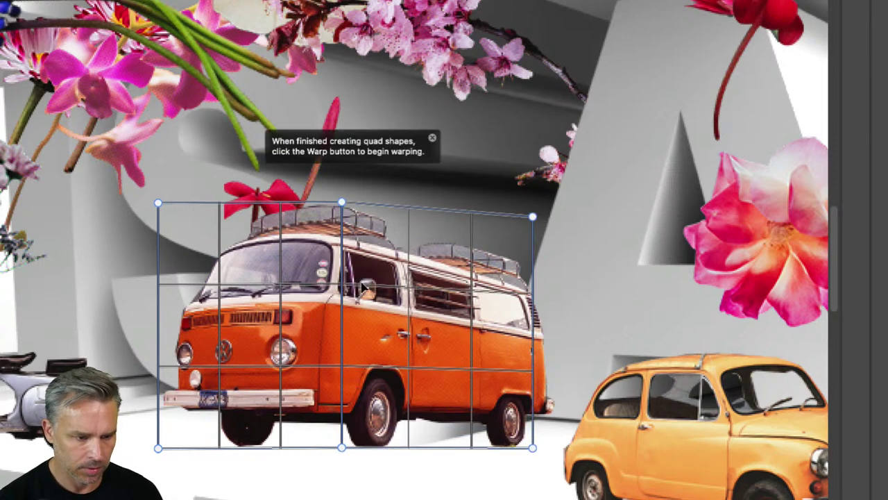
left_click_drag(533, 218, 534, 258)
left_click_drag(532, 448, 549, 449)
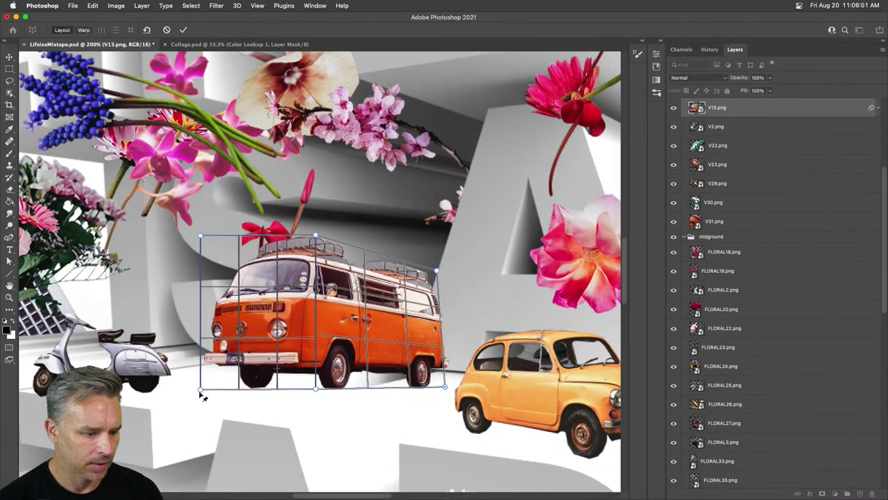
left_click_drag(200, 390, 204, 389)
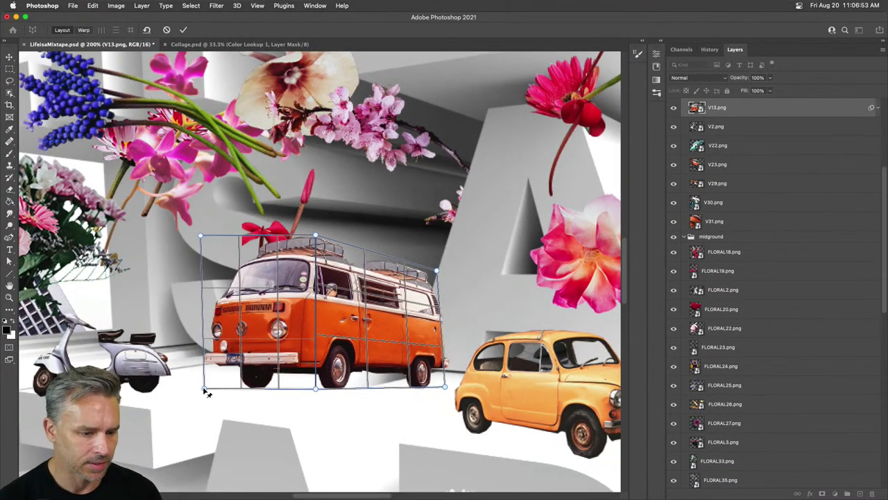
left_click_drag(435, 272, 444, 272)
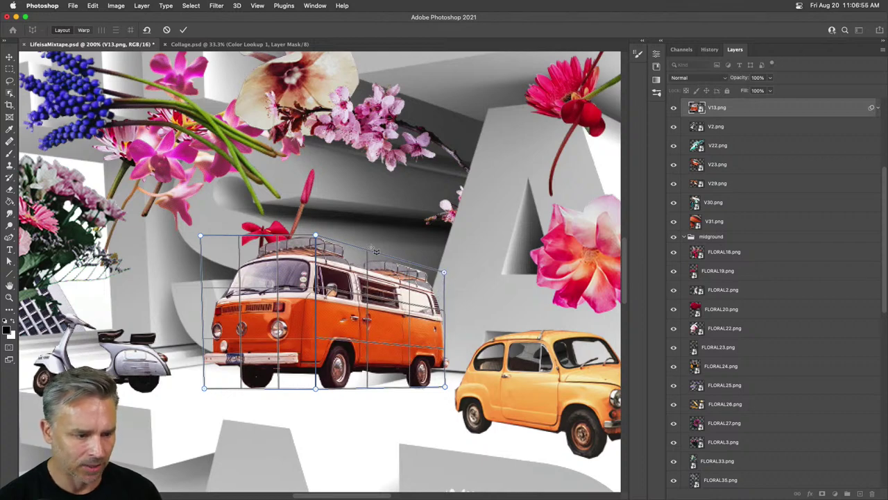
- In Warp mode, pull the van's rear corners inward so its side recedes, then commit
left_click(82, 31)
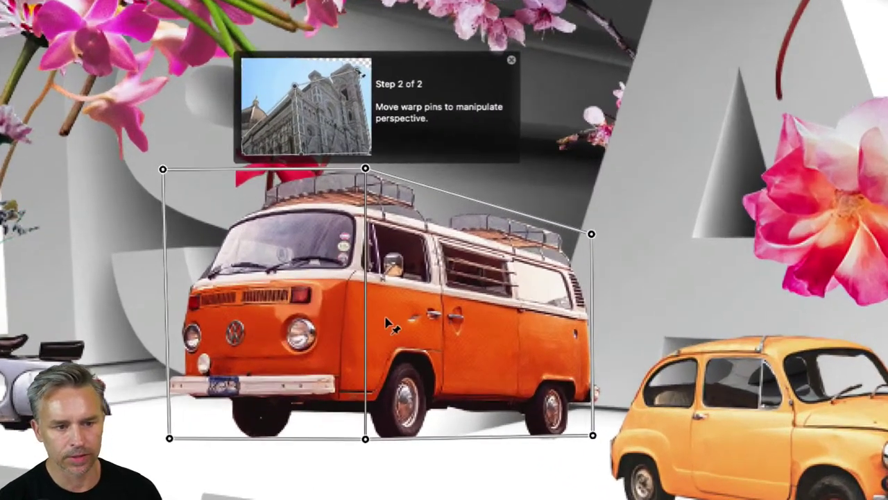
left_click(591, 234)
left_click_drag(592, 234, 589, 207)
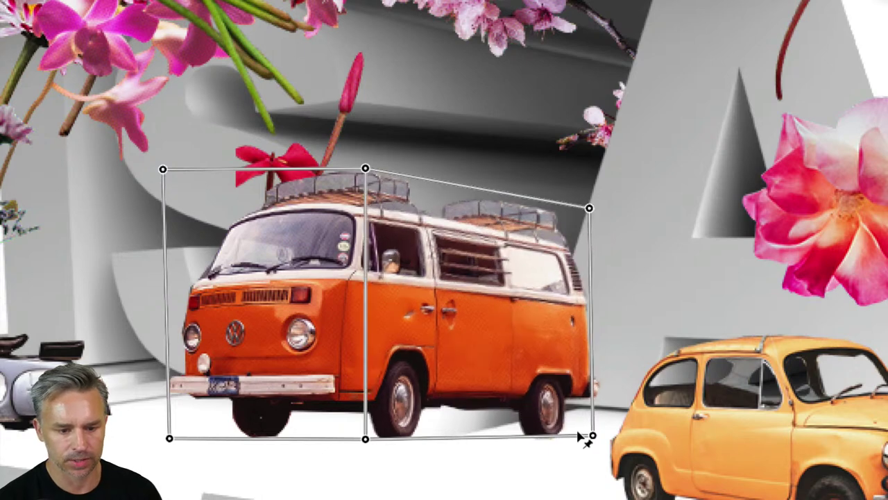
left_click_drag(593, 438, 567, 406)
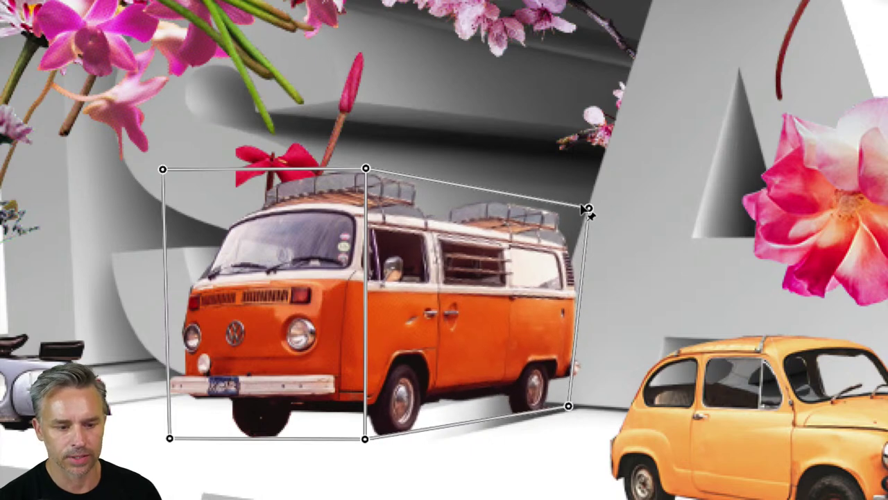
left_click_drag(589, 207, 575, 210)
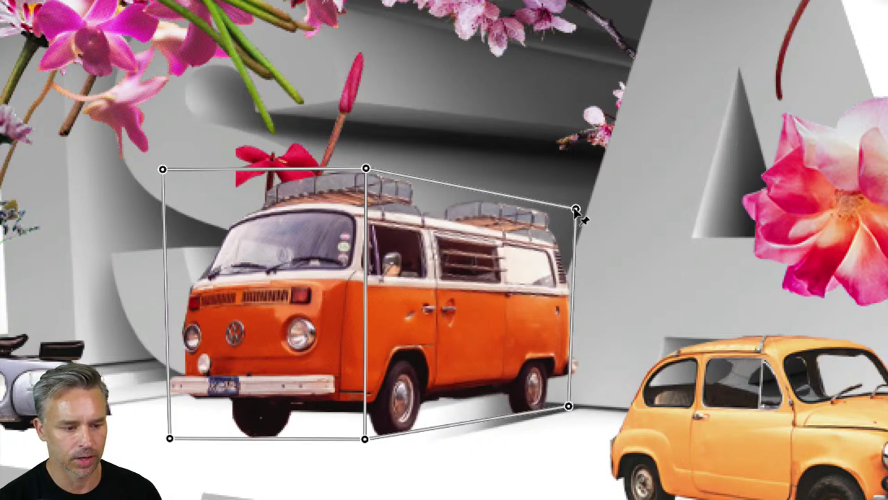
key("Return")
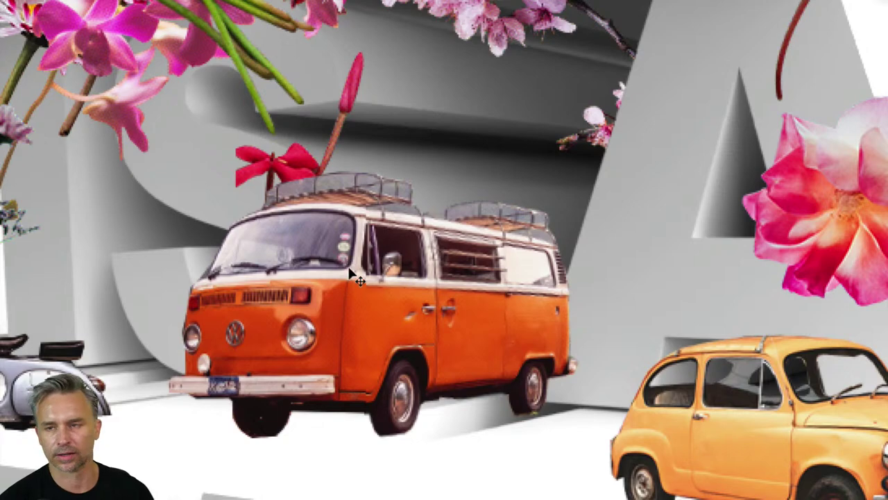
- Lasso the van's rear along the letter A and add a layer mask hiding it
scroll(357, 278, "down", 5)
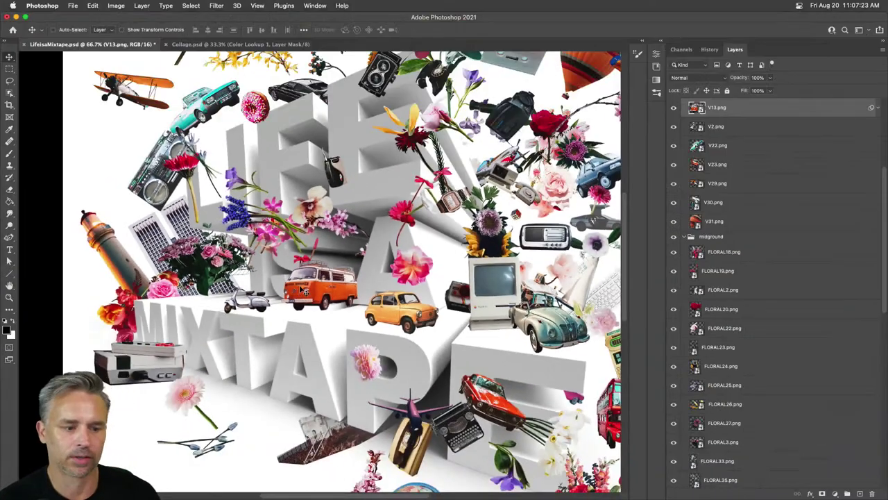
scroll(726, 131, "up", 5)
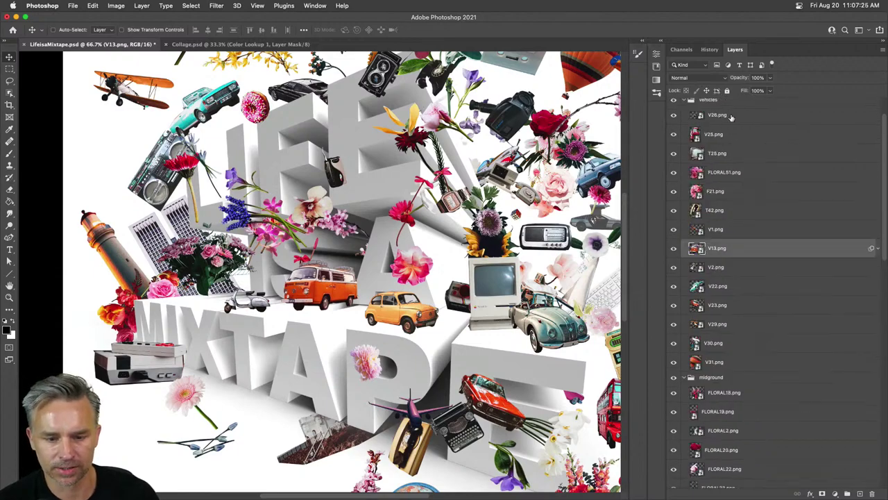
scroll(332, 246, "up", 8)
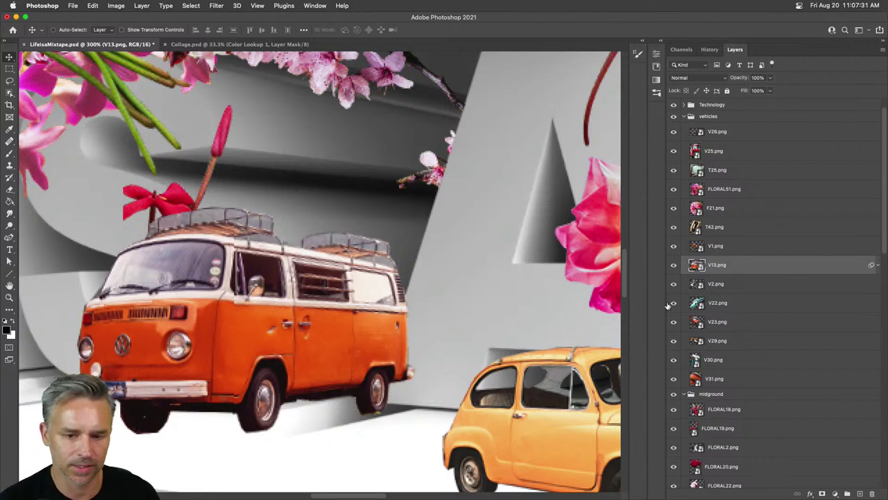
left_click(9, 81)
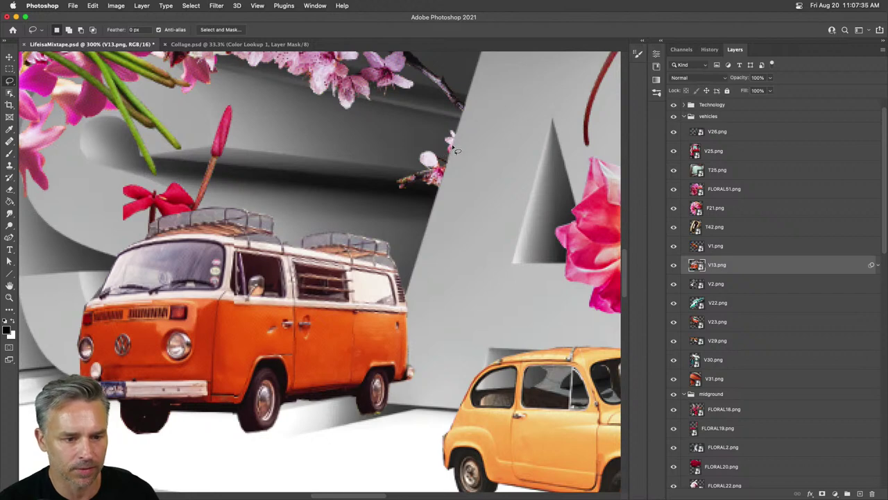
mouse_move(454, 149)
left_mouse_down()
mouse_move(436, 282)
mouse_move(380, 412)
mouse_move(367, 413)
mouse_move(543, 416)
mouse_move(541, 220)
left_mouse_up()
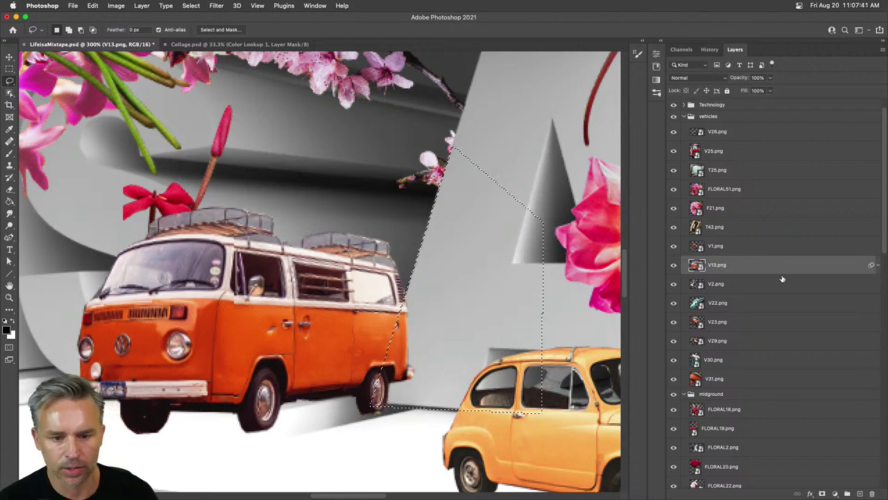
left_click(822, 493)
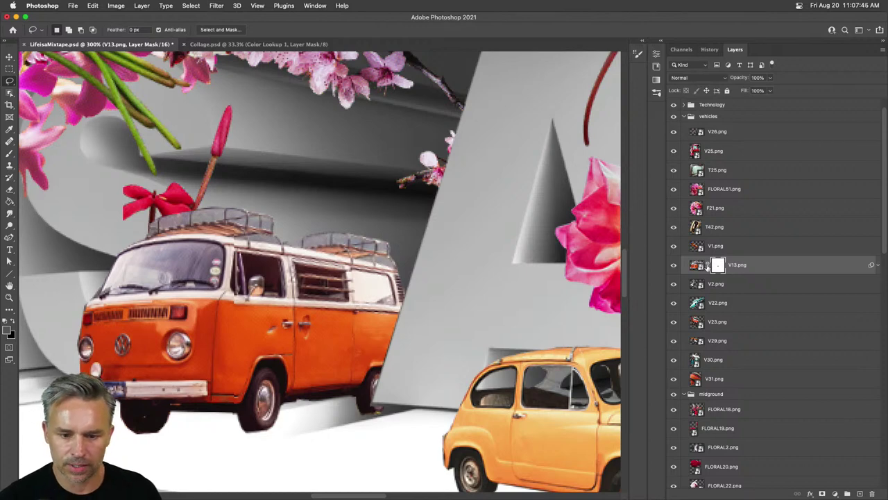
- Target the V13 image and nudge the van up and right with Shift+arrow keys
left_click(9, 56)
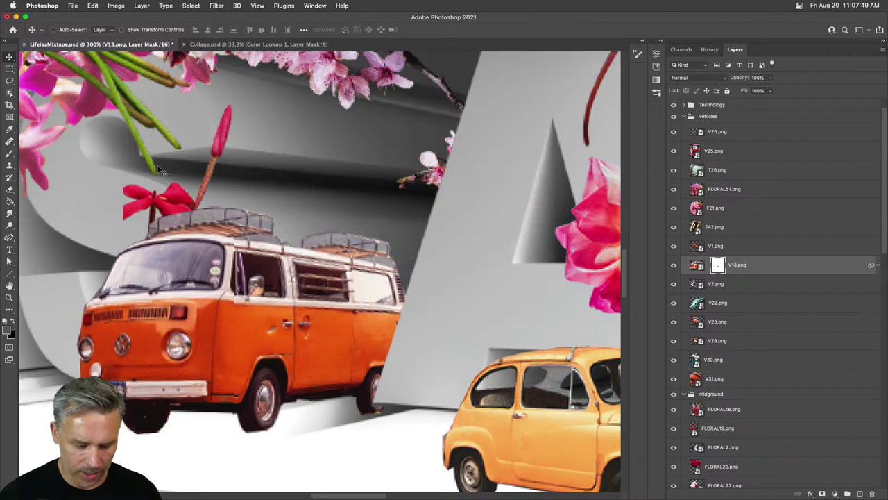
key("super+1")
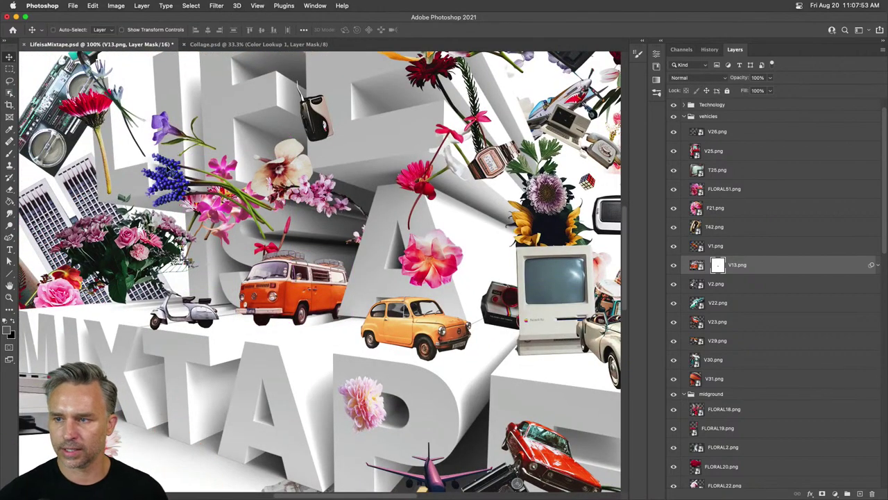
left_click(696, 266)
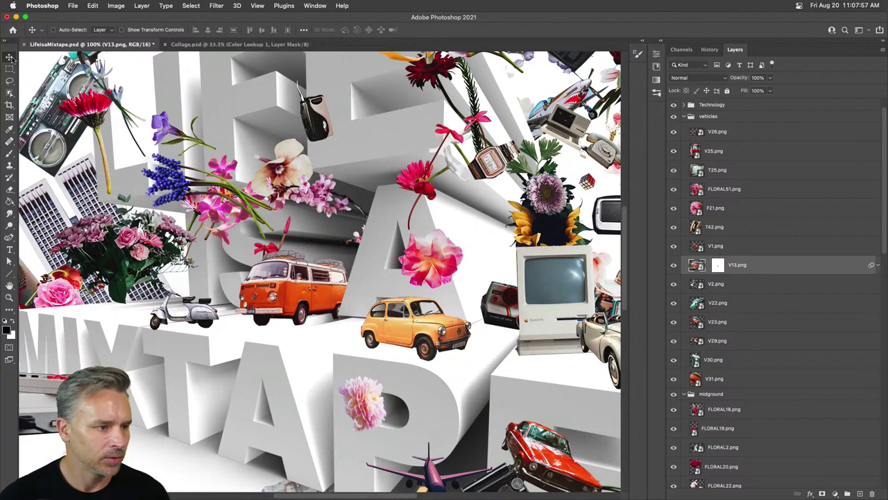
key("shift+Up")
key("shift+Up")
key("shift+Up")
key("shift+Right")
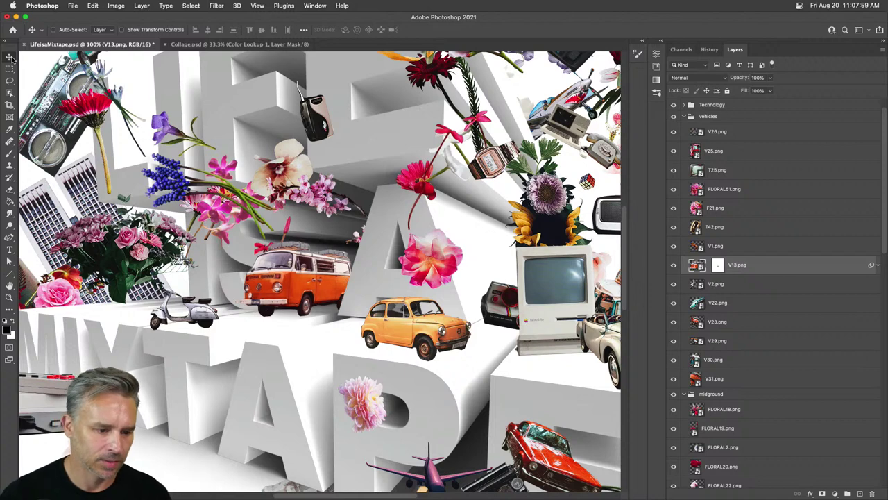
key("shift+Down")
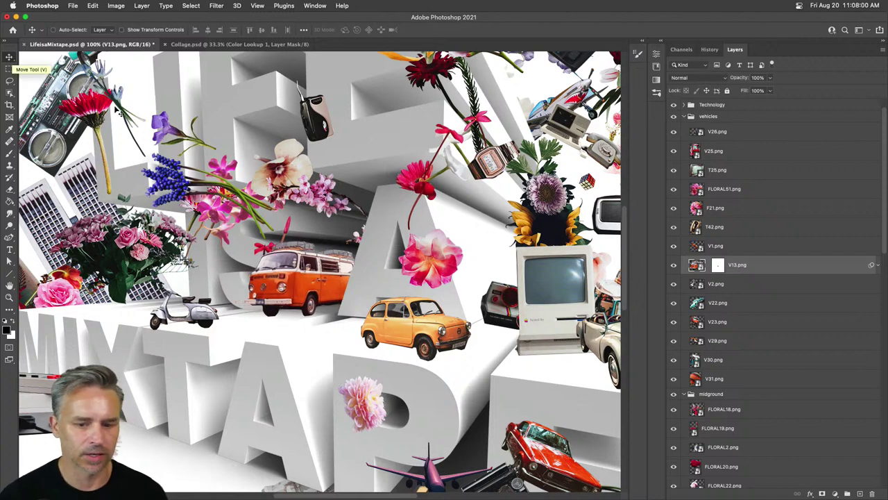
- Add a new layer clipped to the van V13.png and name it 'shad'
left_click(859, 494)
left_click(756, 272, "alt")
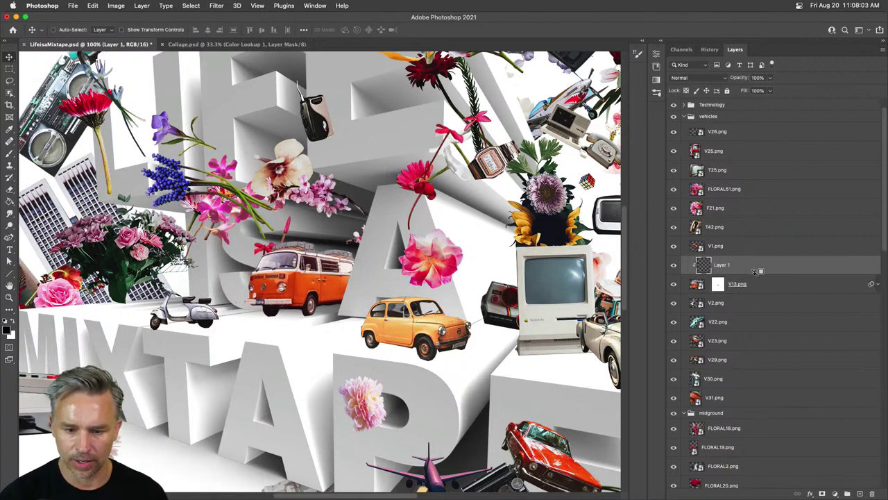
type("shad")
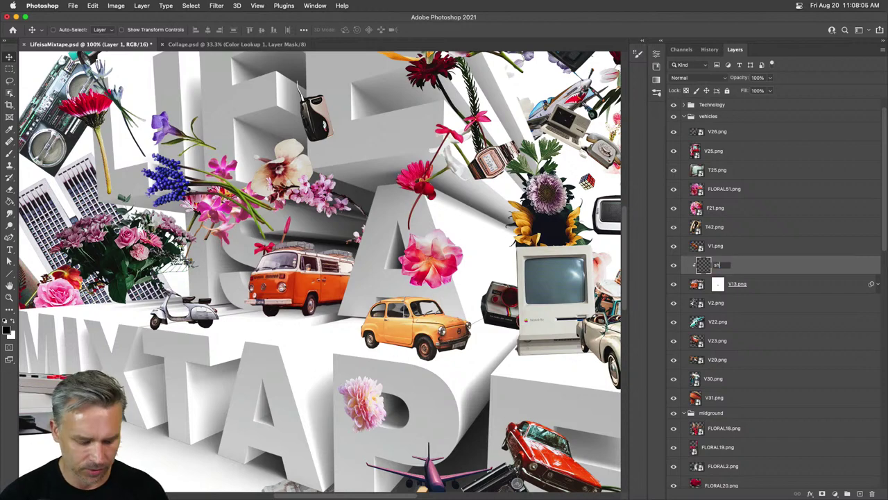
key("Return")
- Zoom in on the orange van and pick a smaller Brush for shading
scroll(262, 285, "up", 5)
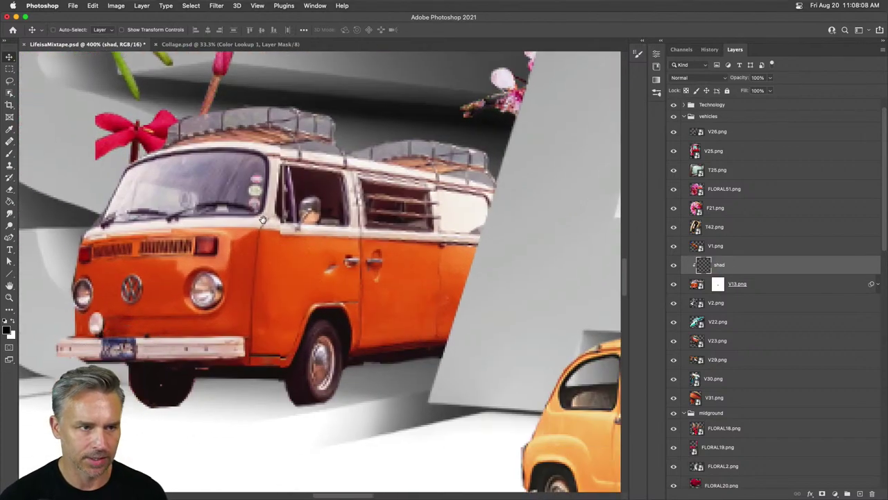
left_click_drag(256, 220, 286, 262)
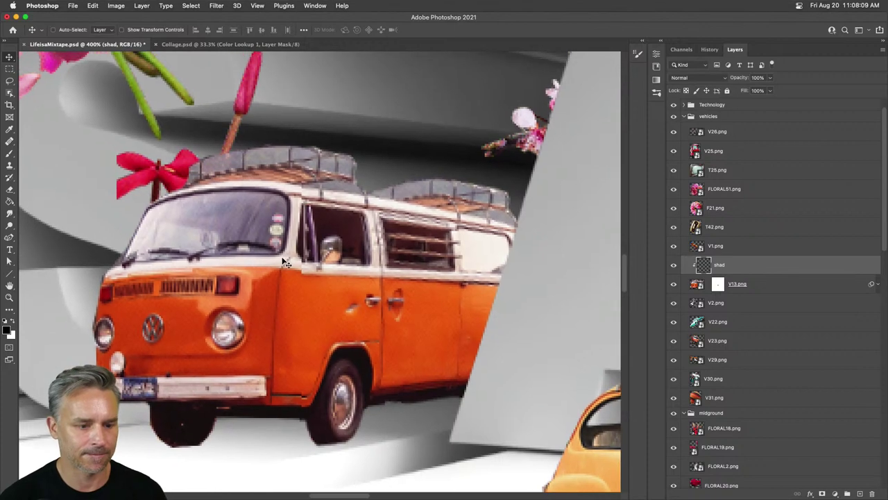
key("b")
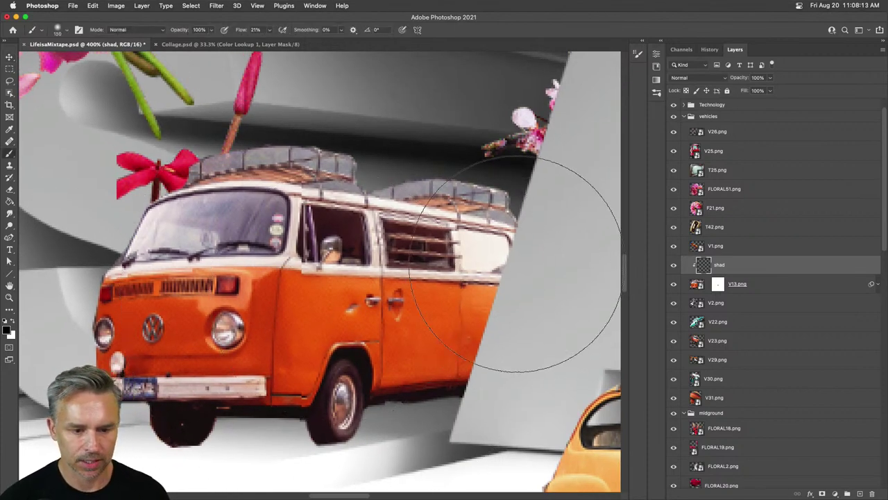
key("bracketleft")
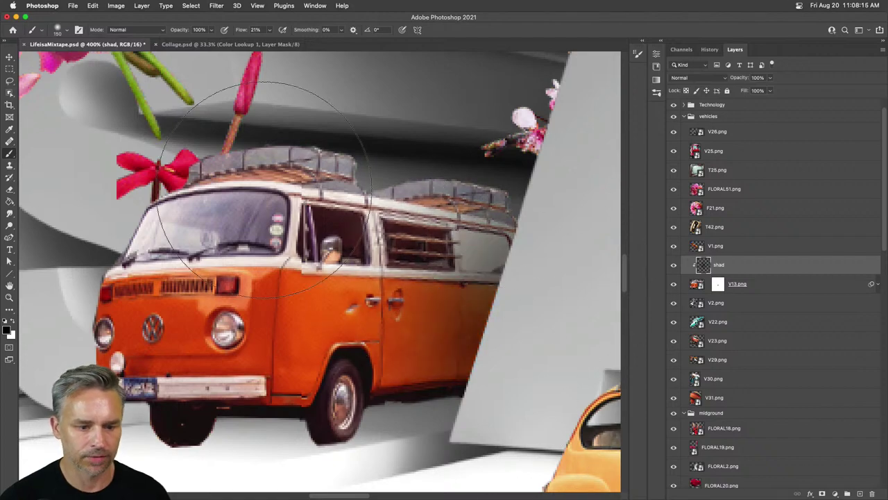
key("super+minus")
key("super+minus")
key("super+minus")
key("super+minus")
key("super+minus")
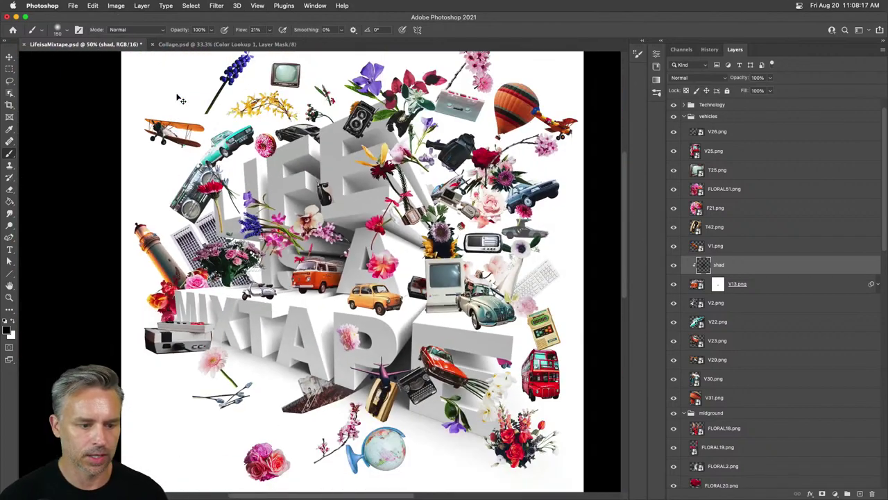
key("super+plus")
key("super+plus")
key("super+plus")
key("super+plus")
key("super+plus")
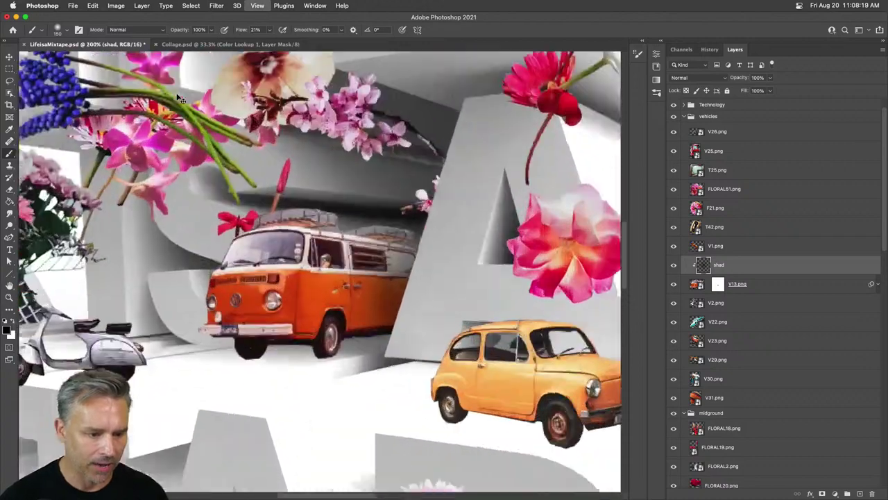
key("bracketleft")
key("bracketleft")
key("bracketleft")
key("bracketleft")
key("bracketleft")
key("bracketleft")
key("bracketleft")
key("bracketleft")
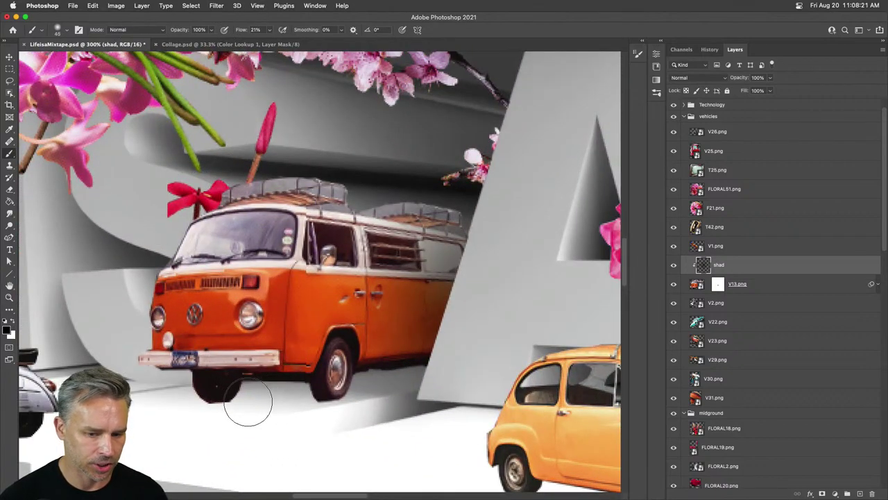
- Add a new empty layer directly beneath the orange van V13.png
left_click(748, 288)
left_click(709, 270)
left_click(731, 303)
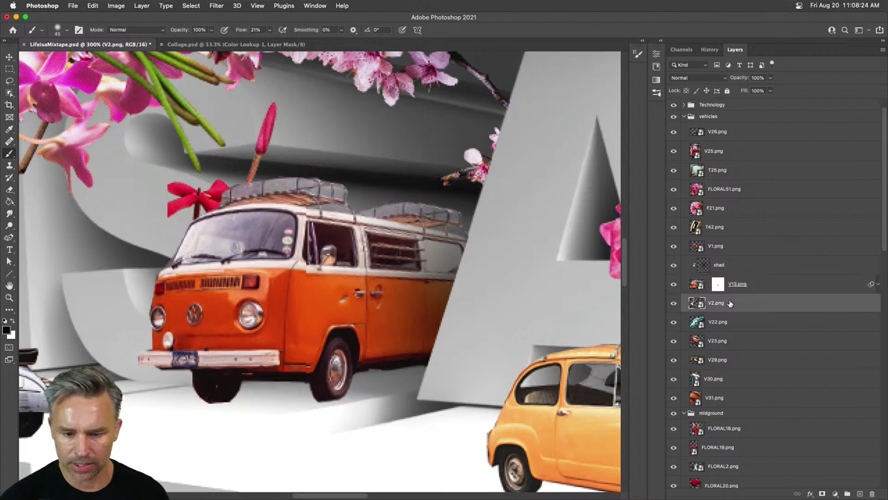
left_click(860, 493)
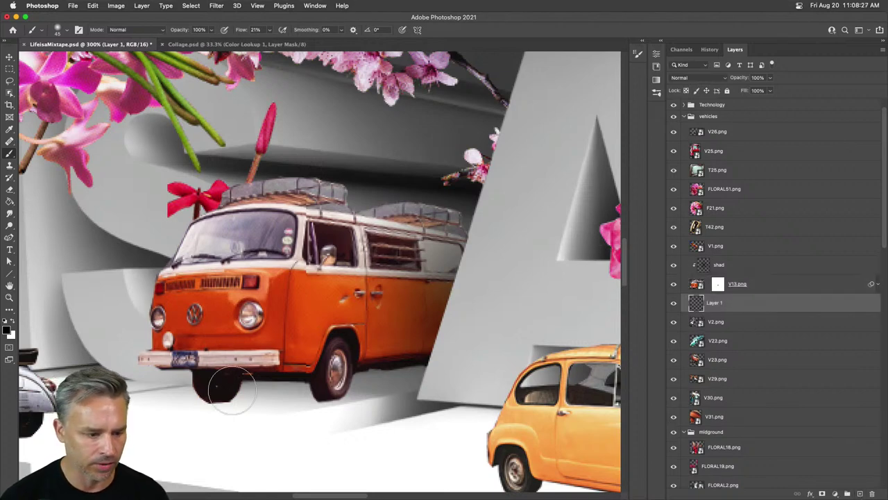
- Brush a dark shadow under the van from the front wheel to the rear wheel
key("bracketleft")
key("bracketleft")
key("bracketleft")
left_click_drag(221, 379, 280, 378)
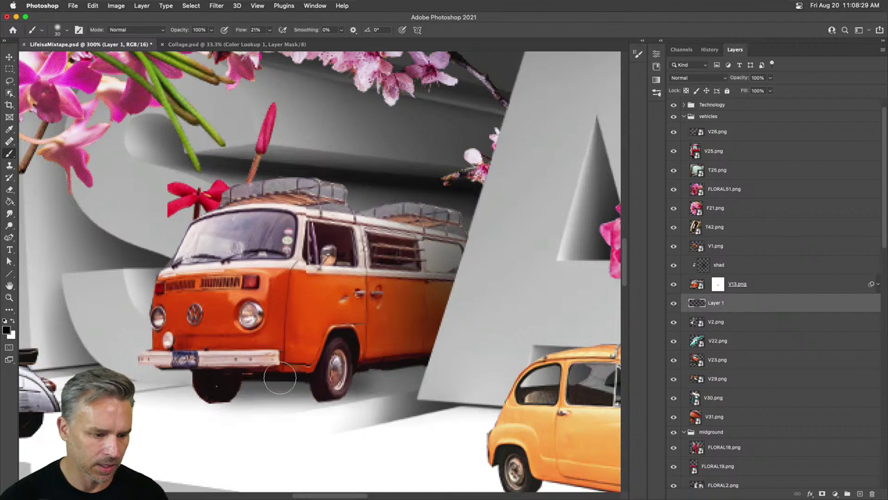
left_click_drag(222, 385, 437, 364)
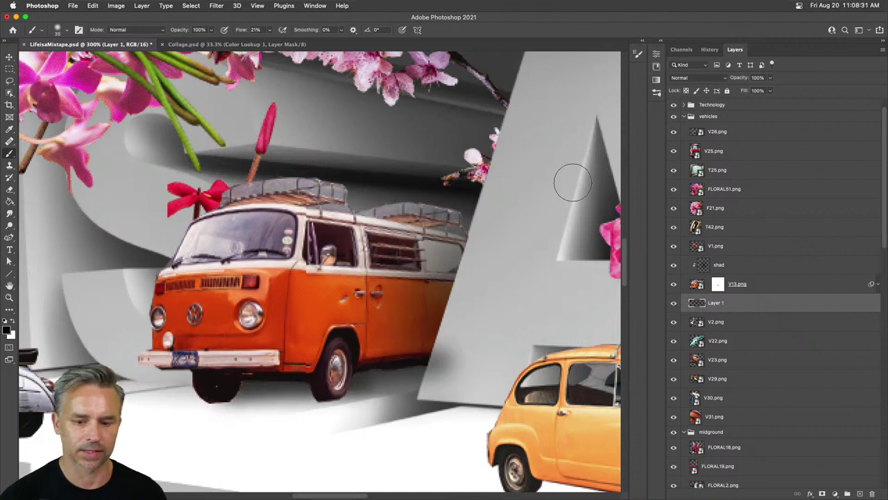
- Load the van mask as a selection to check the shadow, then deselect and view the whole poster
left_click(718, 286, "super")
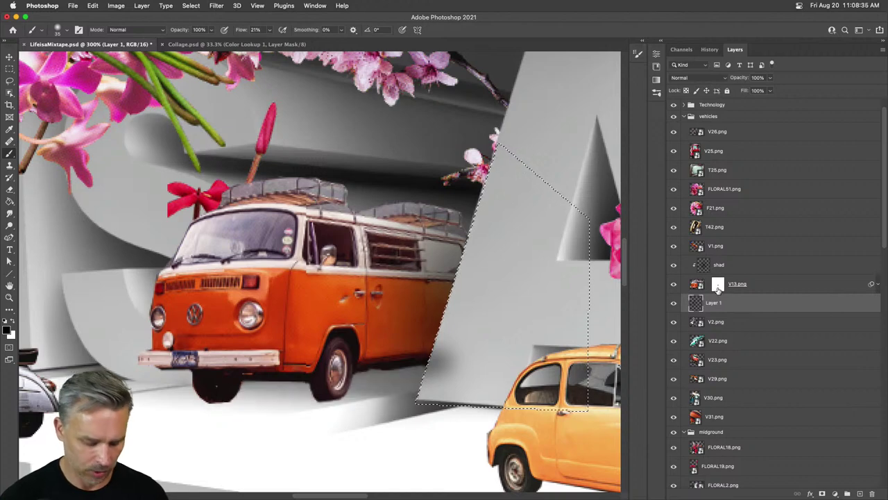
left_click(707, 307)
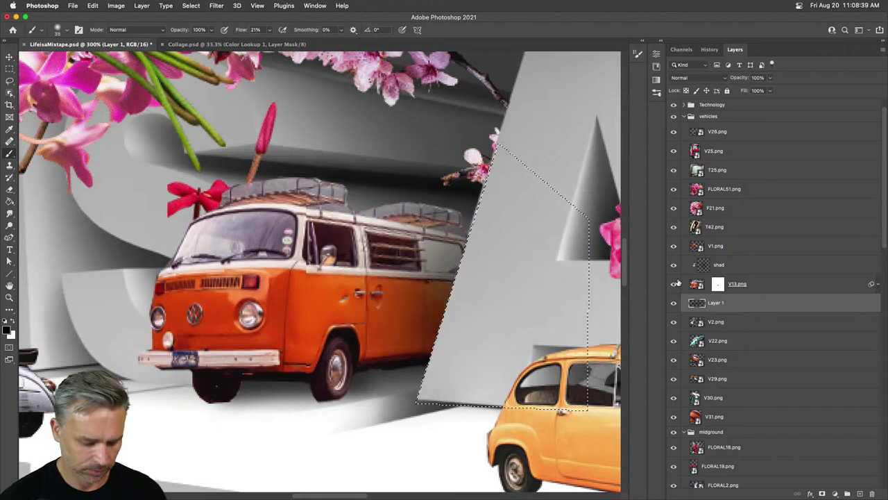
key("super+d")
key("super+0")
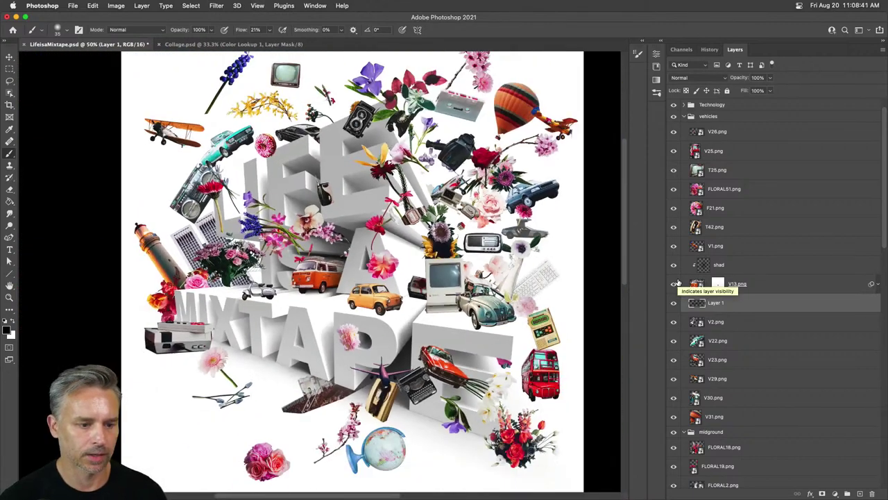
left_click(9, 56)
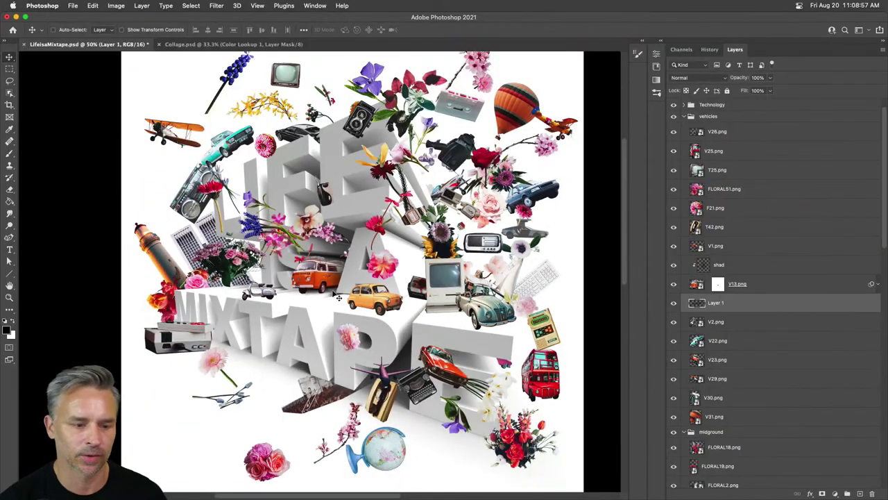
- Nudge the T35.png walkman on the letter E up and right, checking it up close
left_click_drag(323, 193, 362, 183)
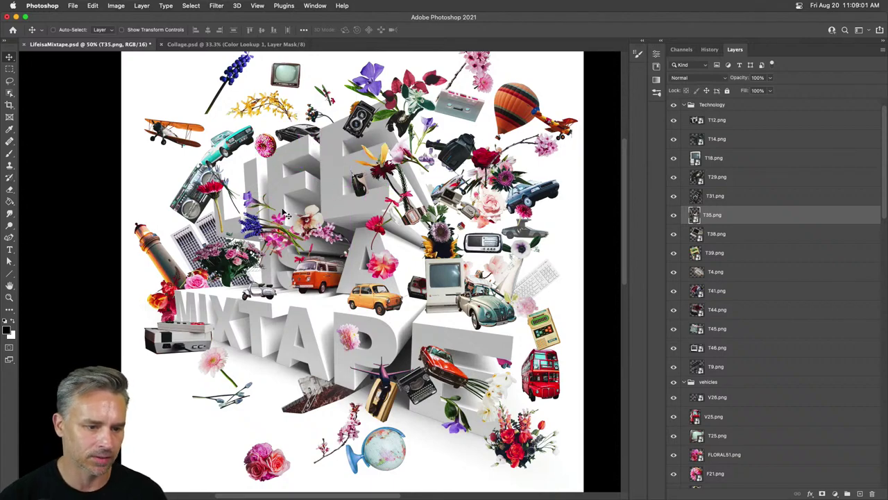
key("super+equal")
key("super+equal")
key("super+equal")
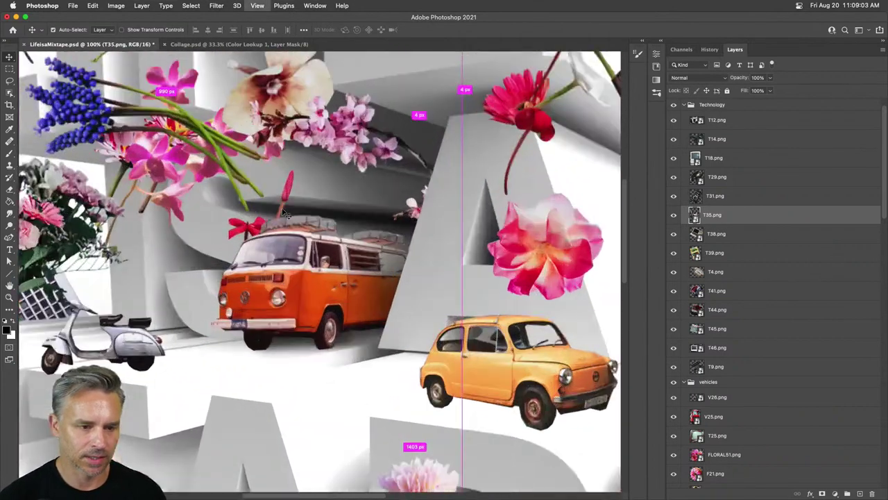
left_click_drag(286, 215, 203, 428)
left_click_drag(298, 168, 264, 204)
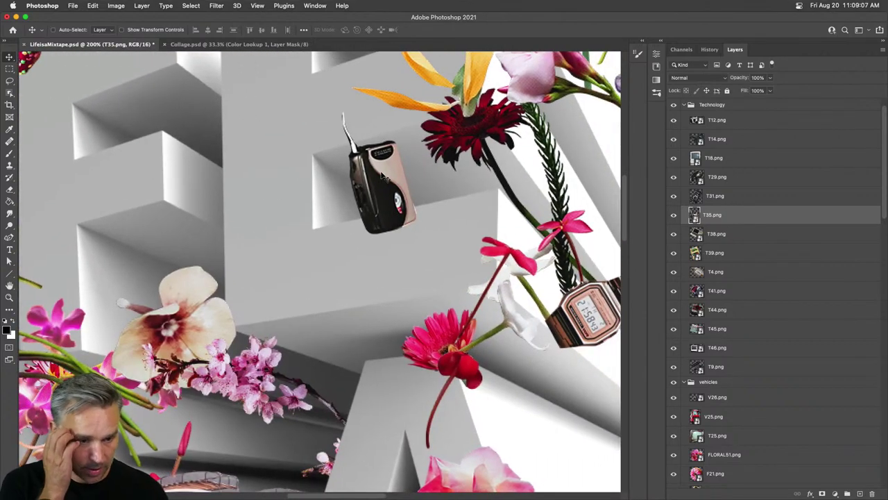
key("super+minus")
key("super+minus")
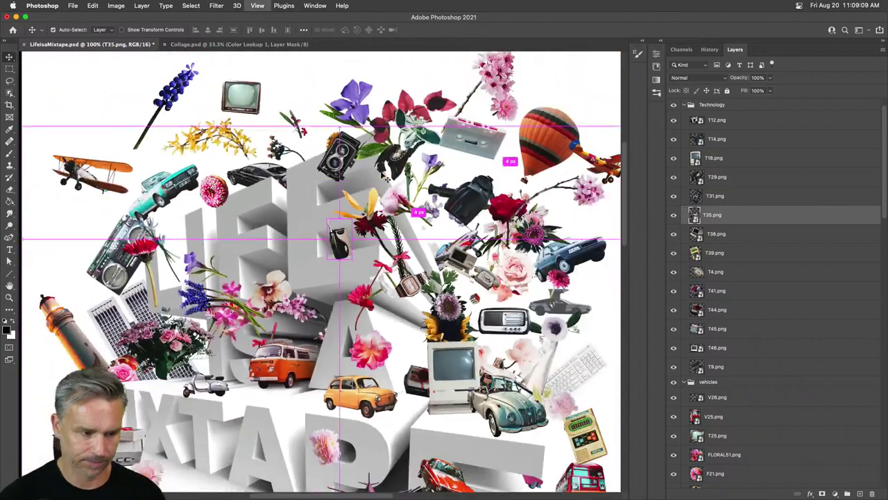
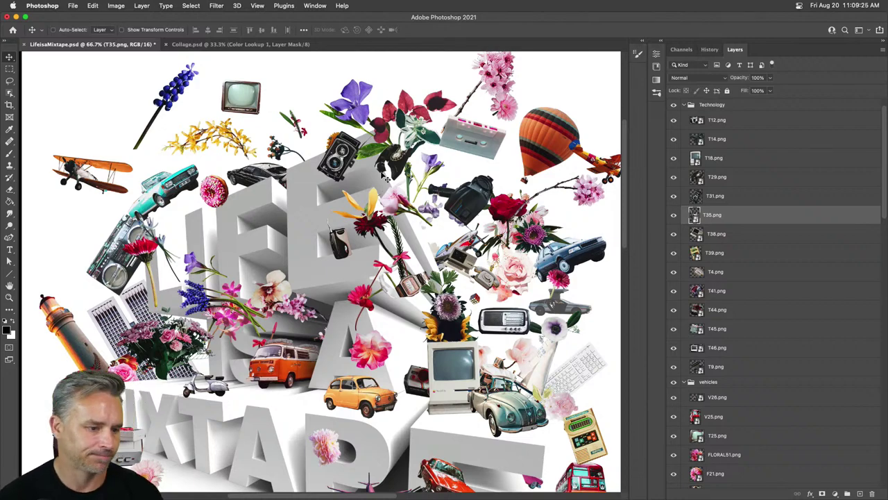
- Lasso part of the purple flower's stem on FLORAL14.png and mask it away
key("super+equal")
key("super+equal")
left_click_drag(266, 244, 497, 236)
left_click(195, 267, "super")
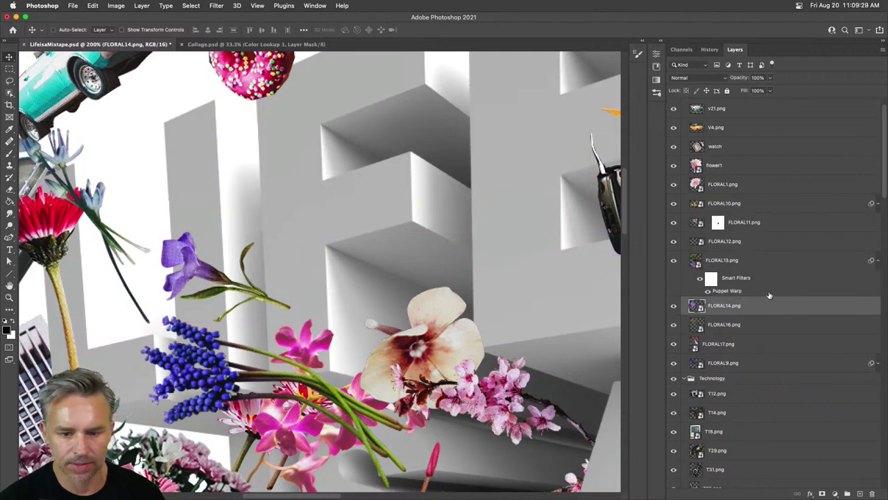
left_click(9, 81)
mouse_move(263, 207)
left_mouse_down()
mouse_move(293, 448)
mouse_move(273, 395)
mouse_move(366, 376)
mouse_move(401, 353)
mouse_move(329, 139)
left_mouse_up()
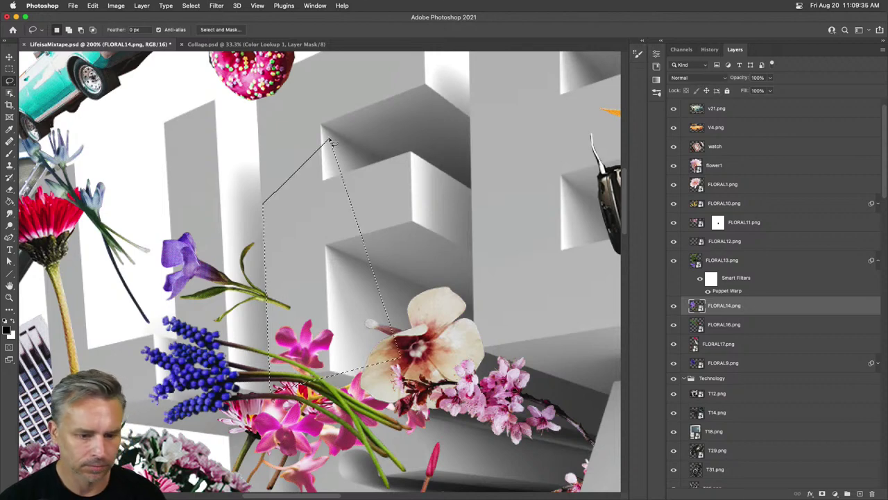
left_click(823, 493)
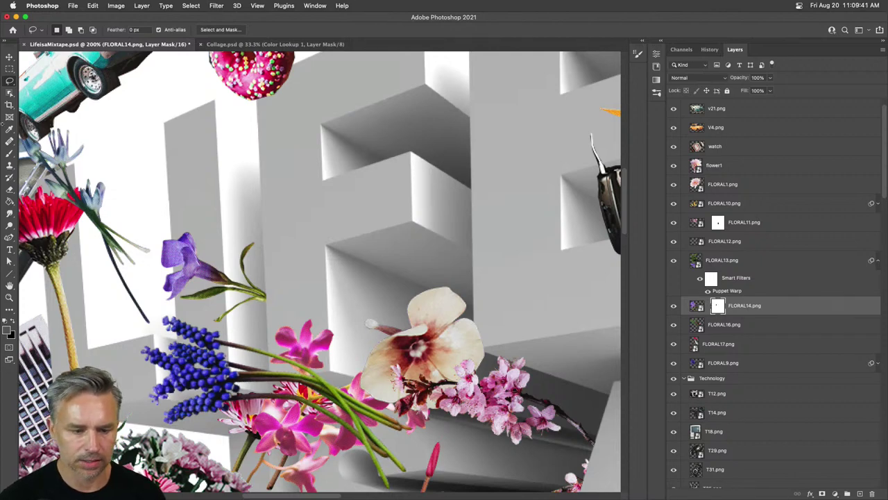
- Shift the purple flower slightly up and to the left
left_click(9, 57)
left_click(695, 309)
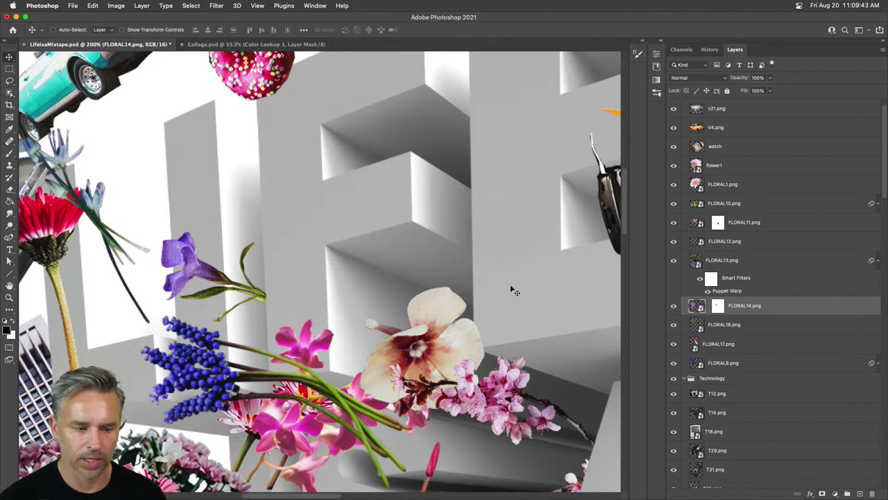
left_click_drag(253, 234, 256, 209)
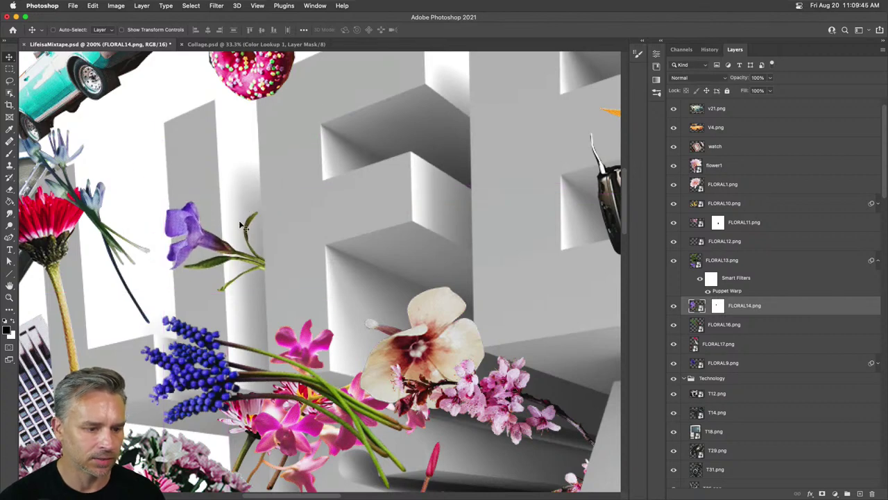
- Add an empty layer above FLORAL14.png, clip it to the flower, and pick the Brush
left_click(854, 491)
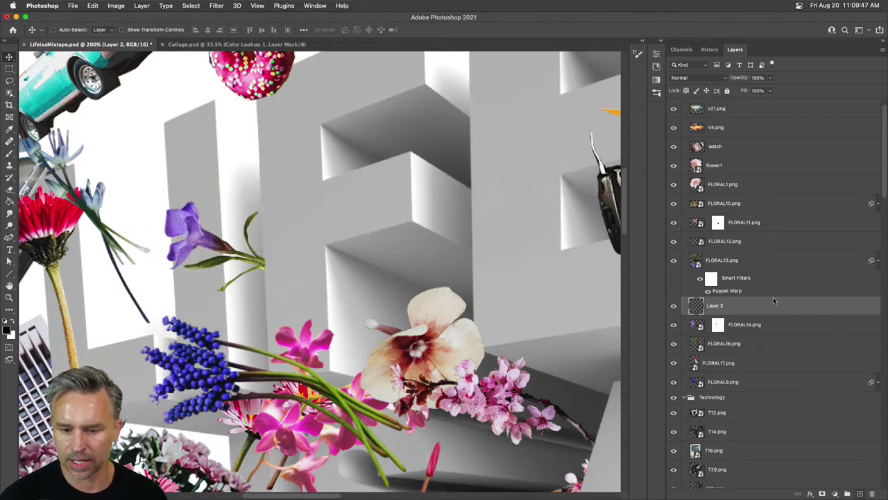
left_click(708, 315, "alt")
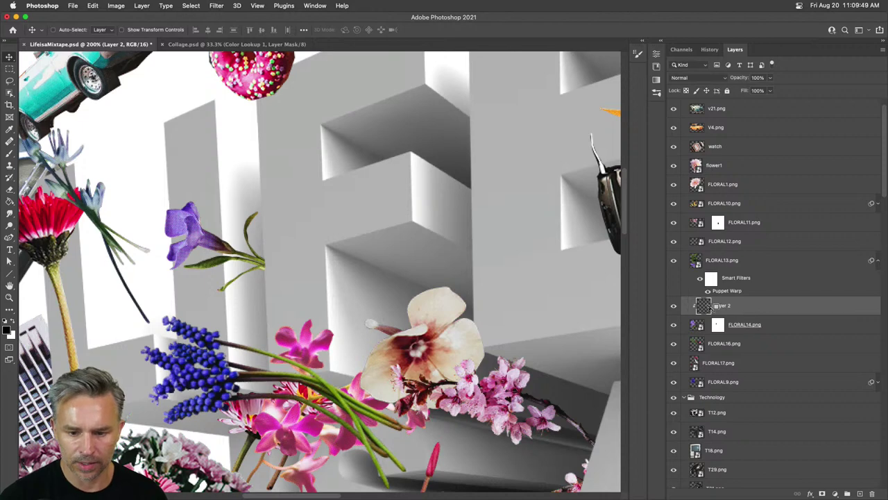
key("b")
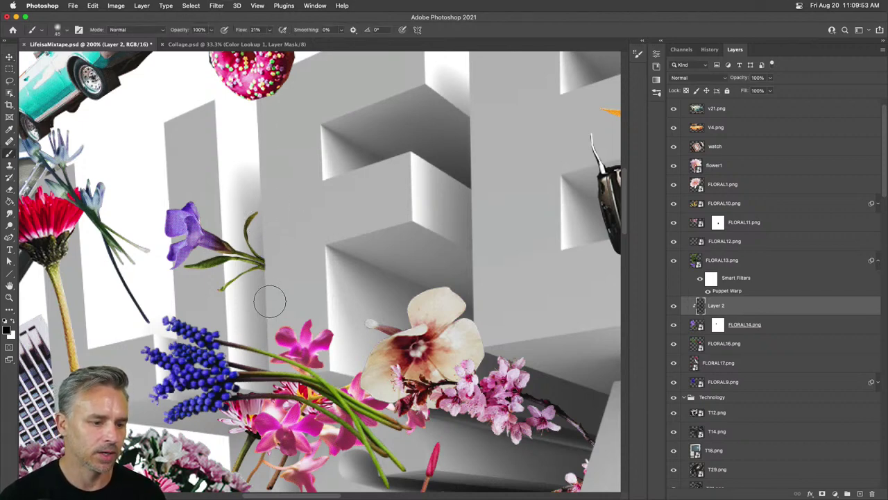
key("ctrl+minus")
key("ctrl+minus")
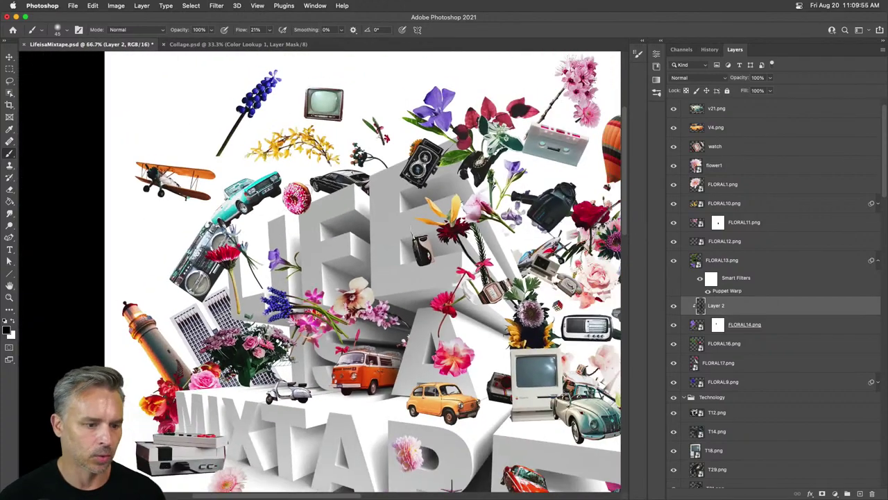
left_click(10, 56)
left_click_drag(283, 318, 213, 235)
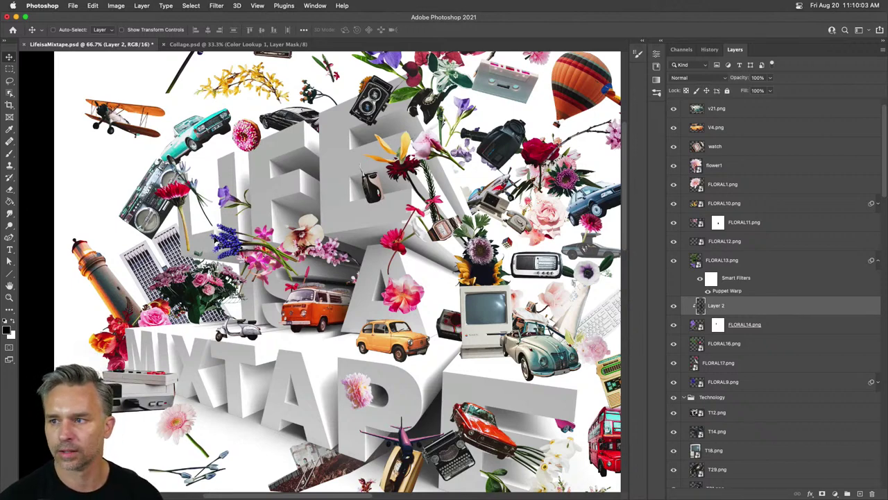
- Raise the dark car V7.png to 100% opacity and move it up and right
scroll(518, 307, "right", 3)
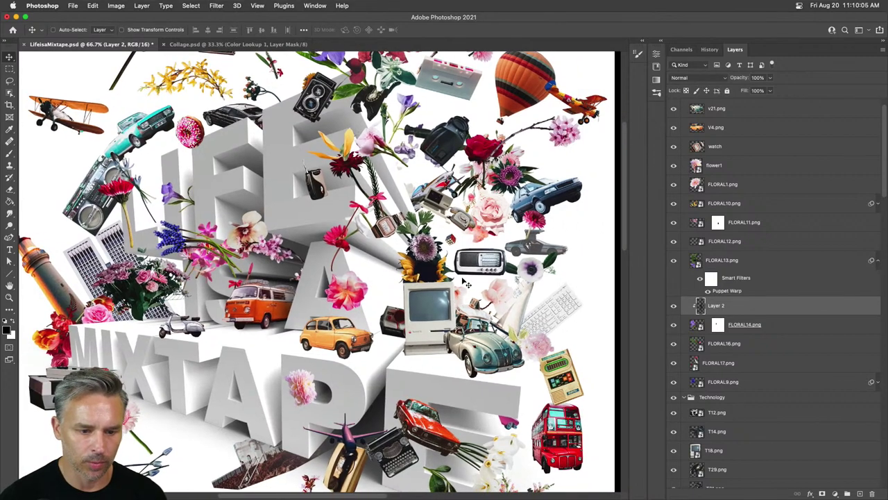
left_click(538, 248, "super")
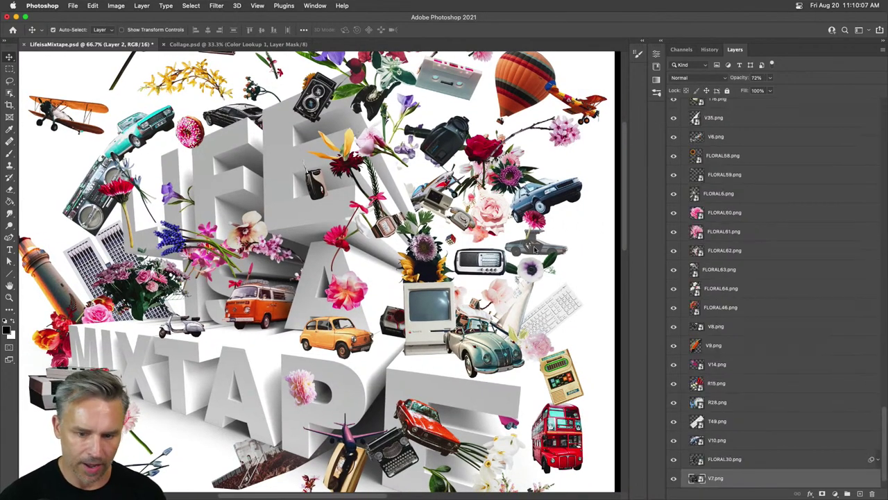
left_click_drag(734, 82, 780, 77)
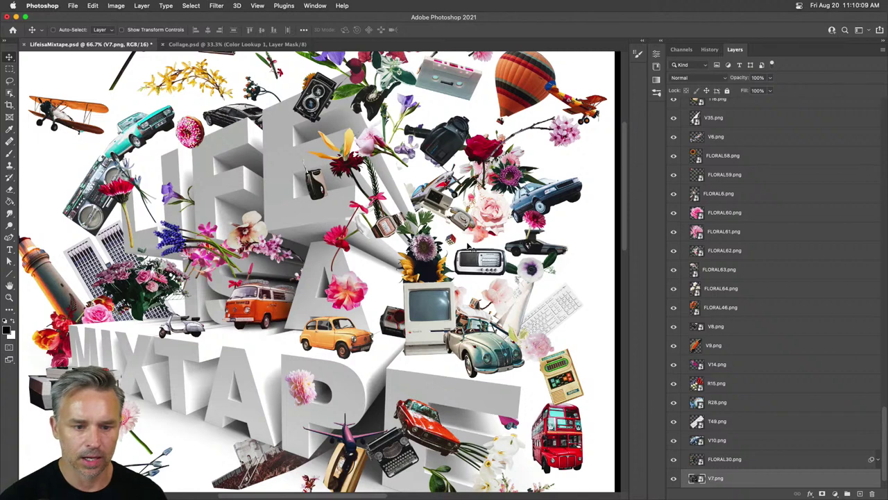
left_click_drag(556, 238, 599, 225)
- Rotate the car about 17° counterclockwise, reposition it, and save the collage
key("super+t")
mouse_move(525, 218)
left_mouse_down()
mouse_move(541, 205)
mouse_move(538, 214)
left_mouse_up()
key("Return")
left_click_drag(569, 239, 535, 216)
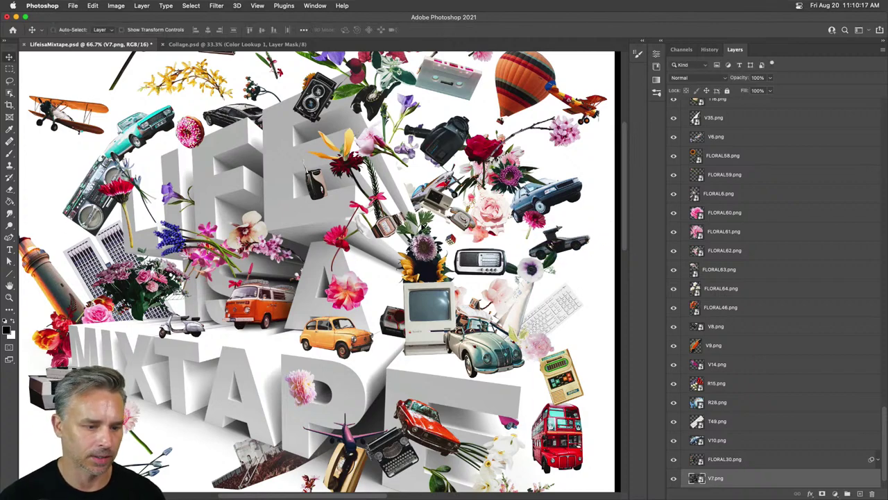
scroll(262, 182, "down", 3)
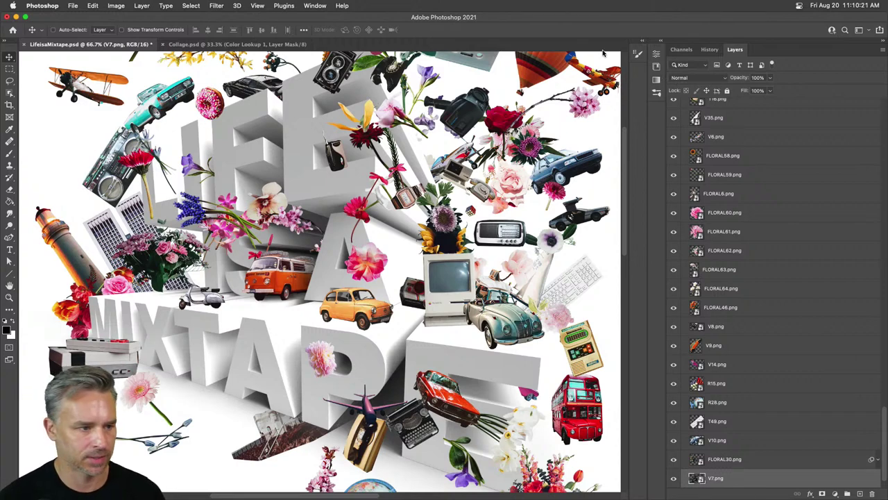
key("super+s")
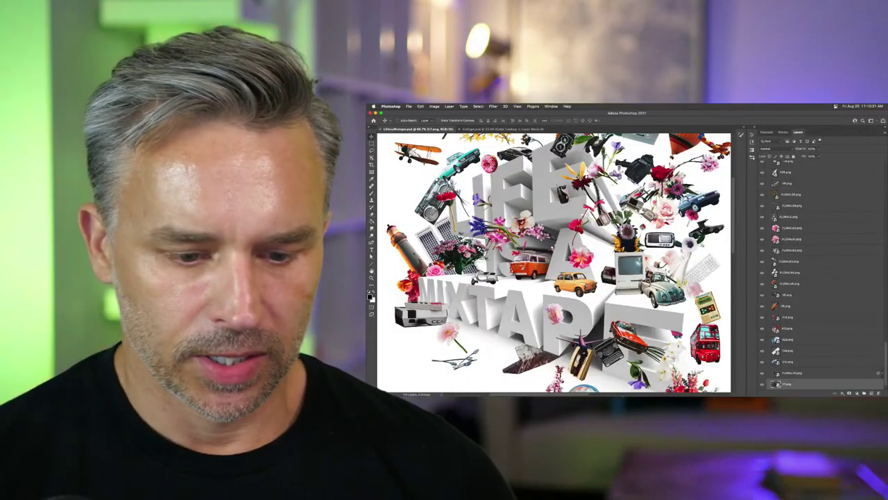
- Load pixelsquid.com in a new browser tab with the window maximized
left_click(476, 387)
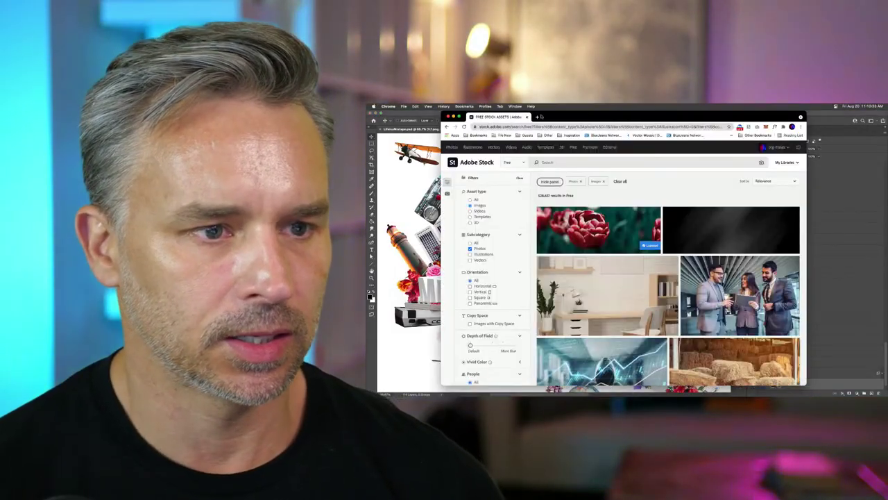
left_click(537, 117)
type("pix")
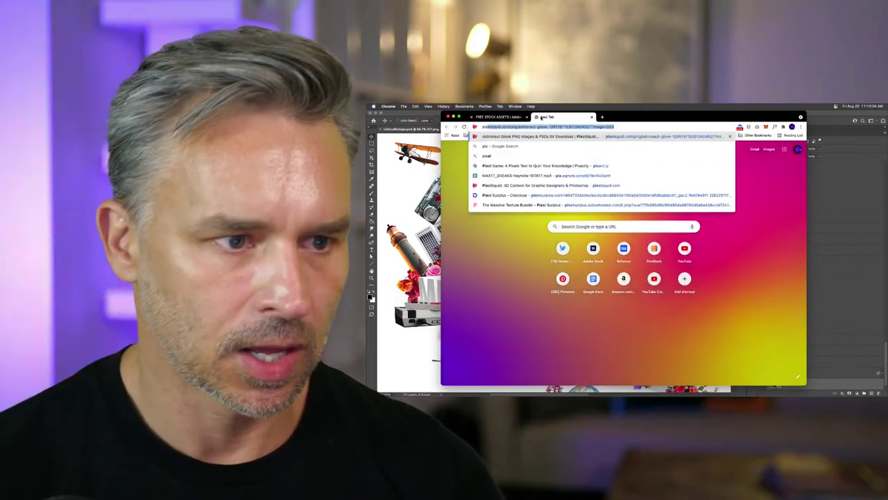
key("Return")
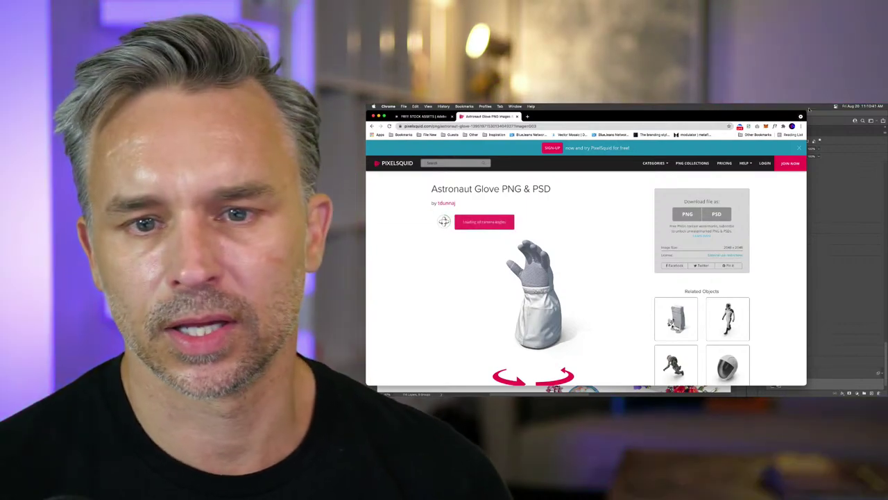
double_click(786, 116)
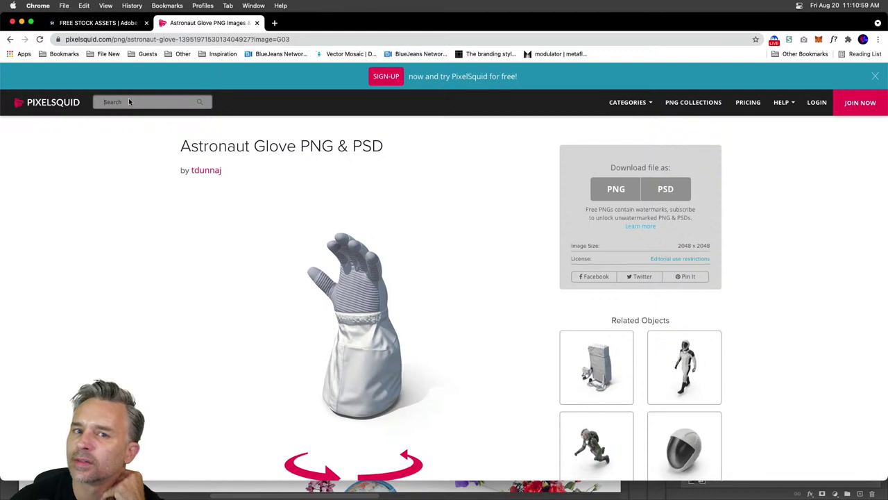
- Search PixelSquid for walkman and open the 80's Sport Walkman page
left_click(129, 101)
type("w")
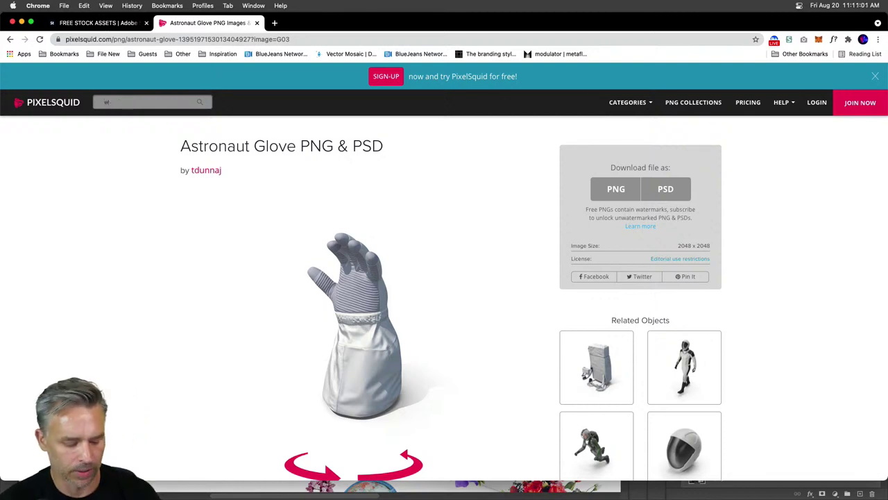
type("alkian")
key("Return")
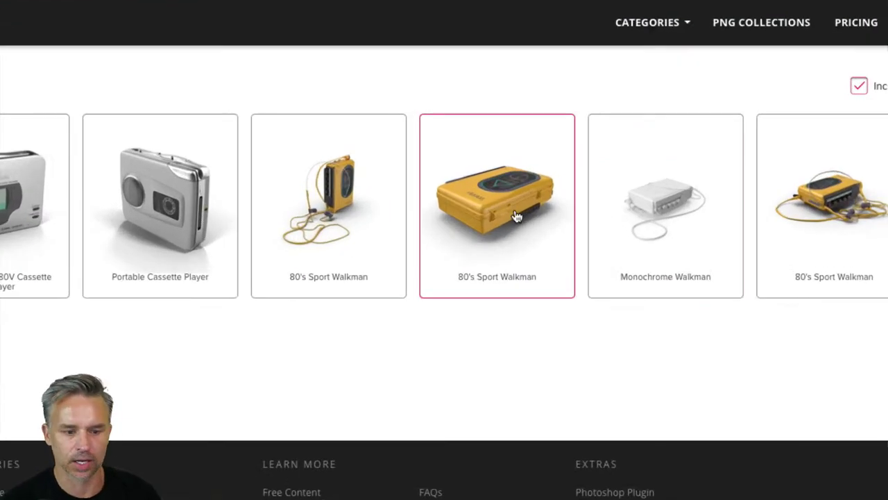
mouse_move(545, 206)
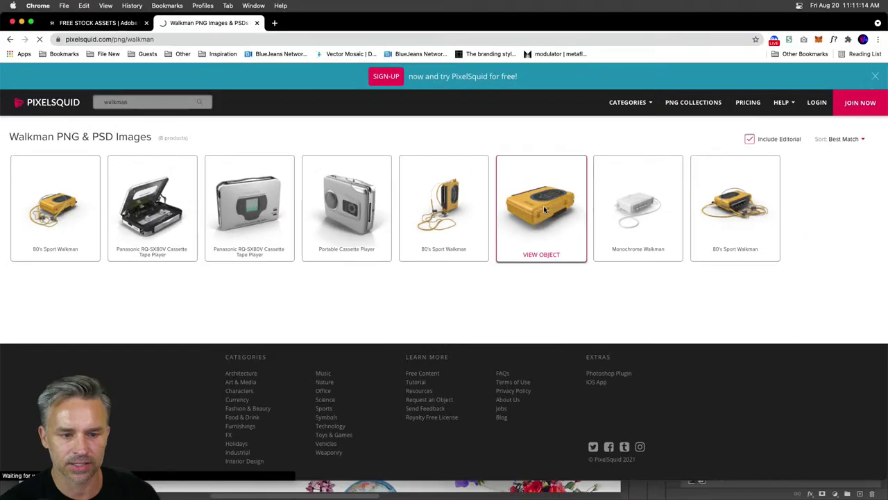
left_click(501, 226)
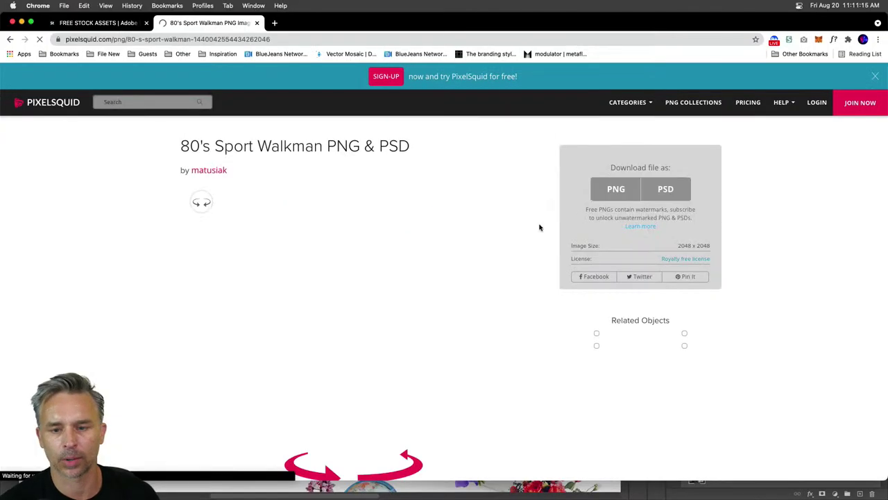
- Sign in, add the Walkman to the Photoshop Lightbox, and minimize the browser
left_click(809, 109)
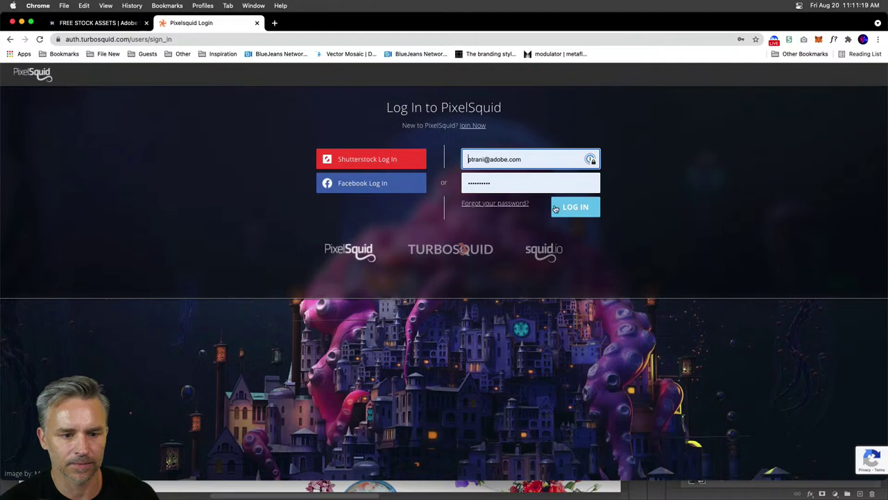
left_click(555, 209)
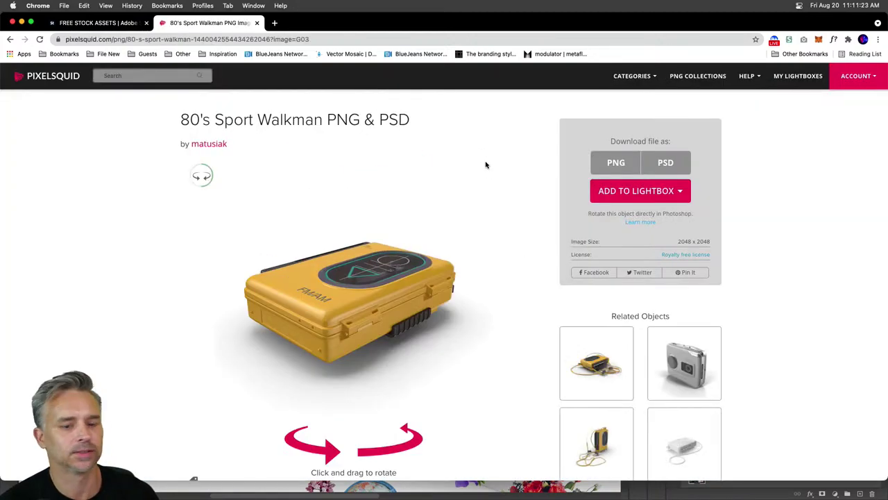
left_click(664, 189)
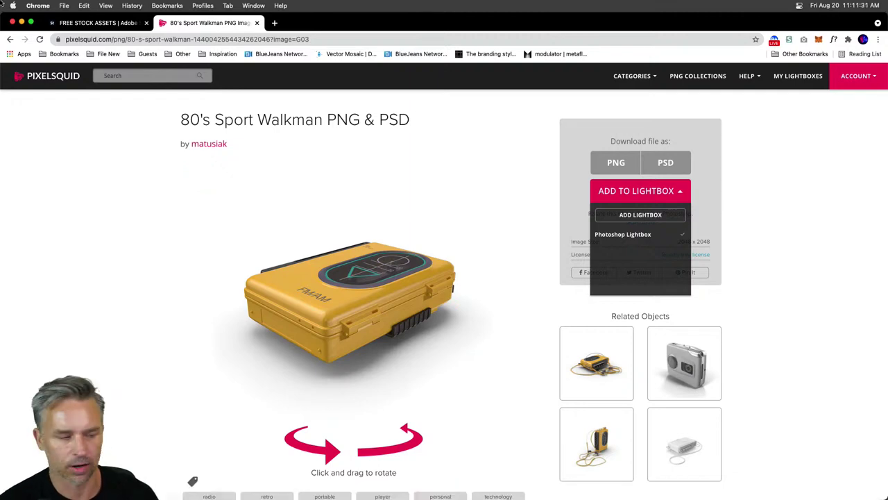
left_click(21, 23)
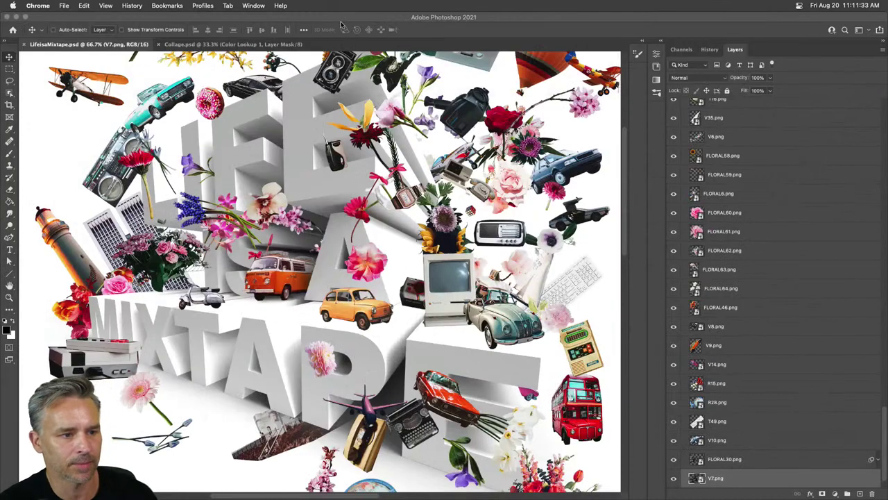
- Open the PixelSquid panel from the Plugins menu and move it off the layer list
left_click(283, 5)
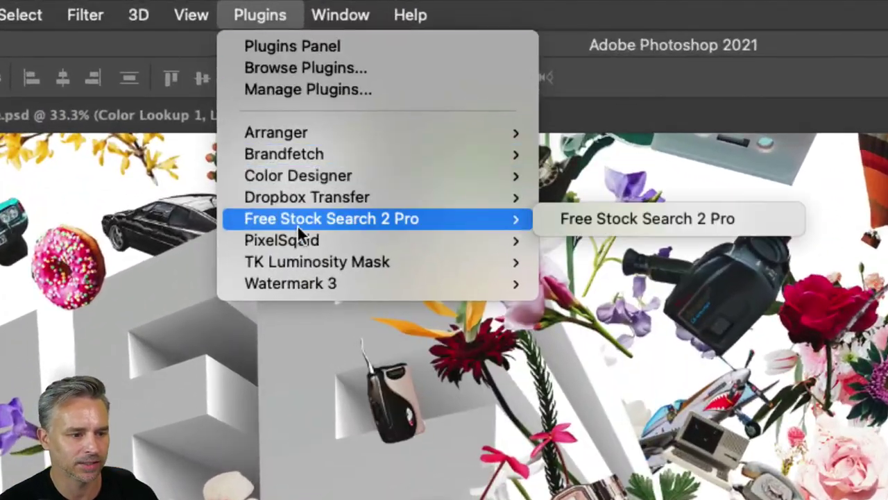
mouse_move(310, 237)
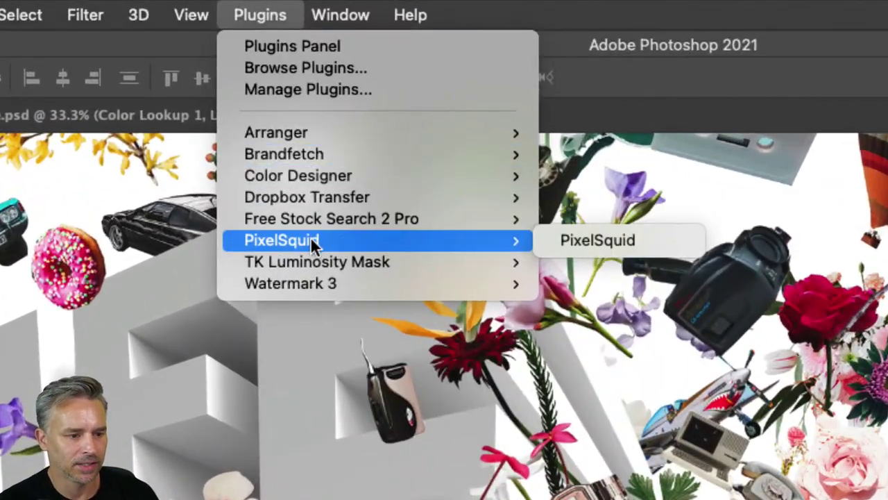
left_click(613, 236)
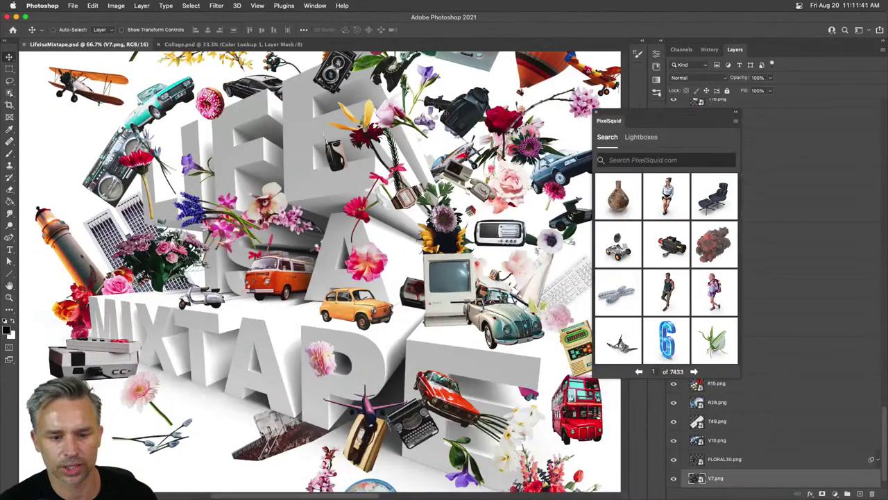
left_click_drag(626, 122, 505, 117)
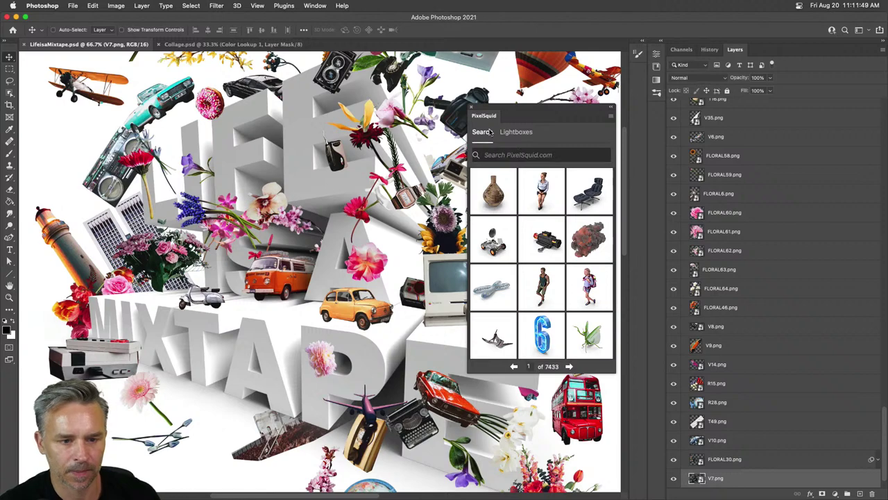
- Show the saved Lightboxes, select layer v21.png, and open the yellow Walkman
left_click(515, 133)
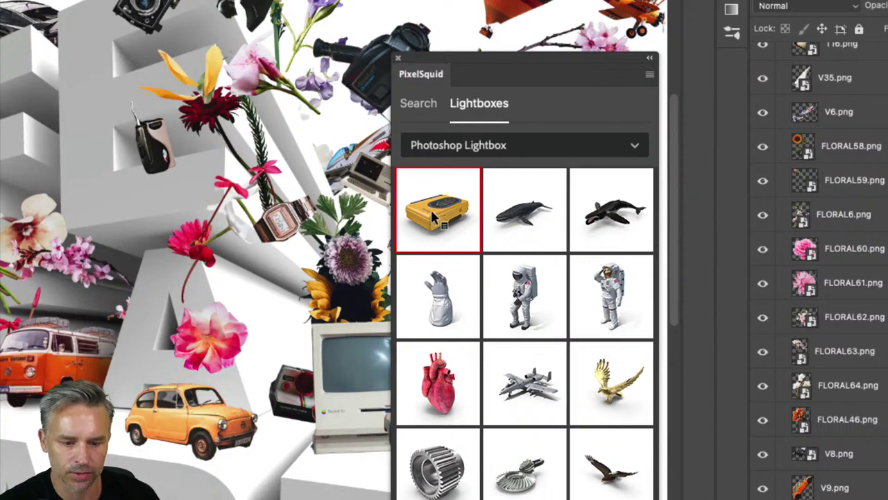
scroll(848, 150, "up", 5)
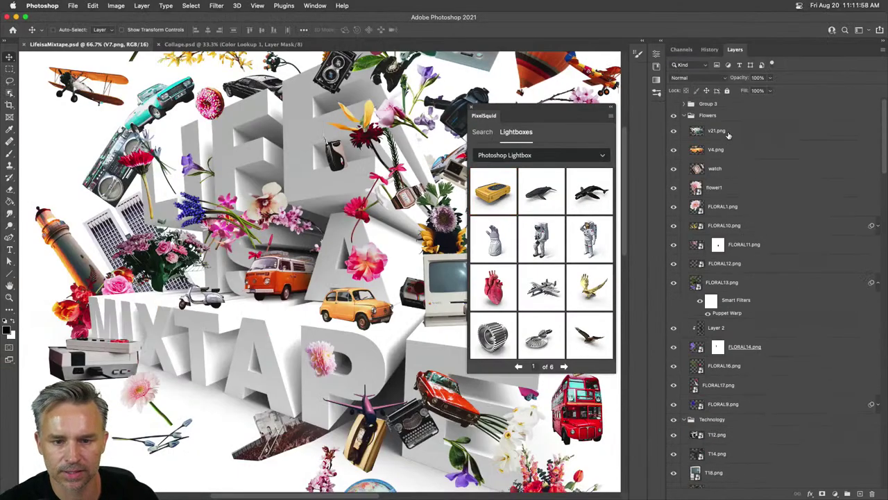
left_click(727, 134)
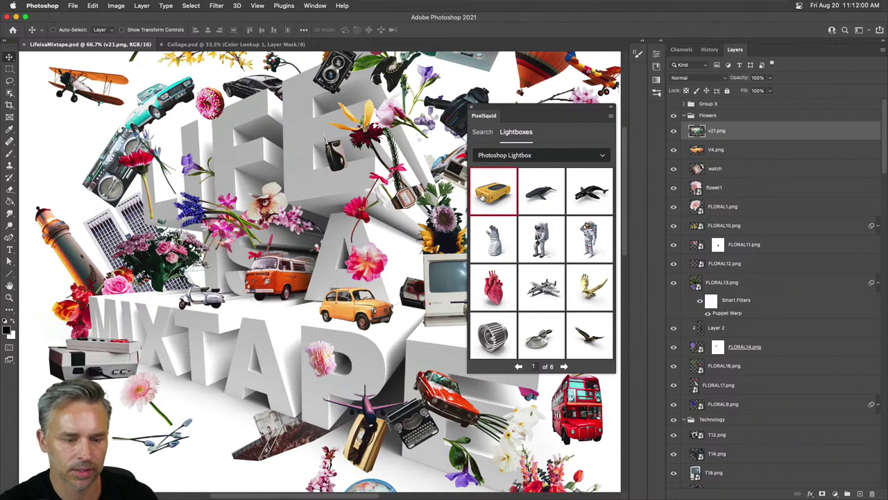
left_click(487, 195)
- Place the Walkman as a new layer, solo it, turn shadows off, and rotate it to show its top and buttons
left_click(533, 138)
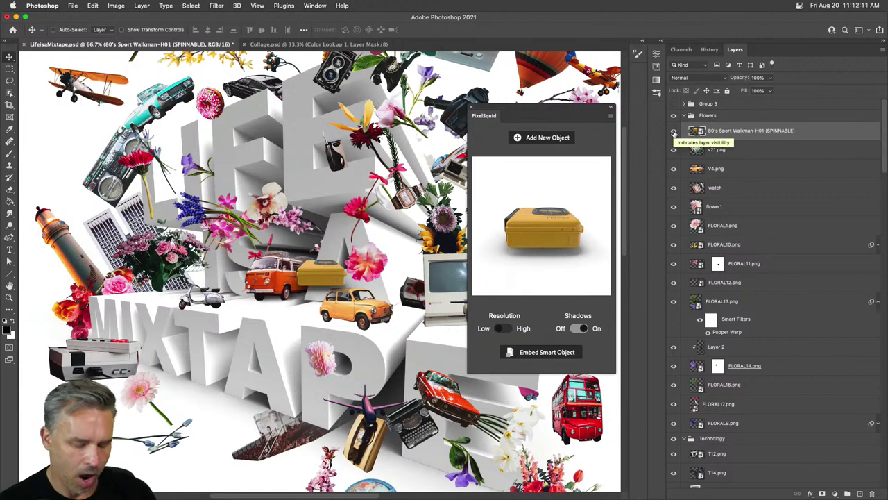
left_click(673, 132, "alt")
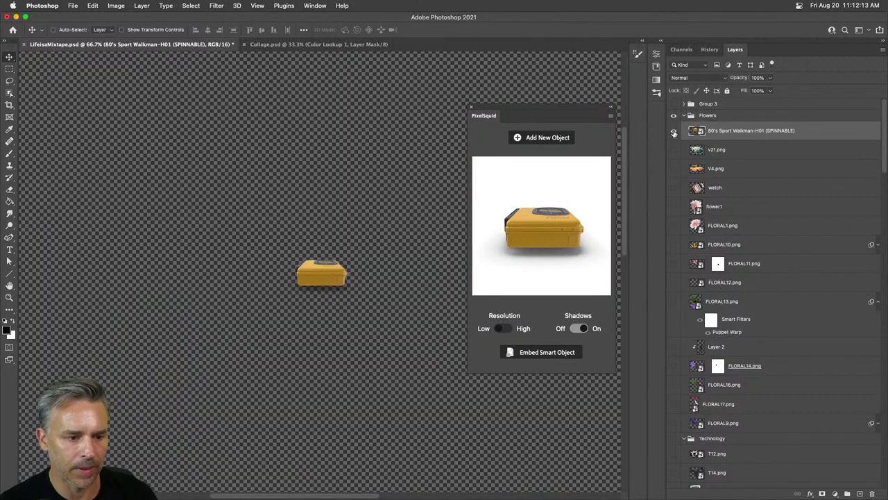
key("super+plus")
key("super+plus")
key("super+plus")
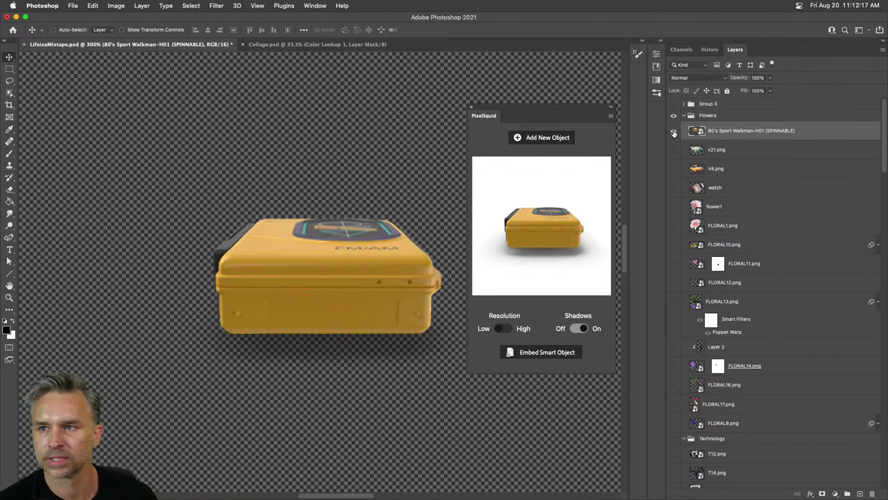
left_click(578, 331)
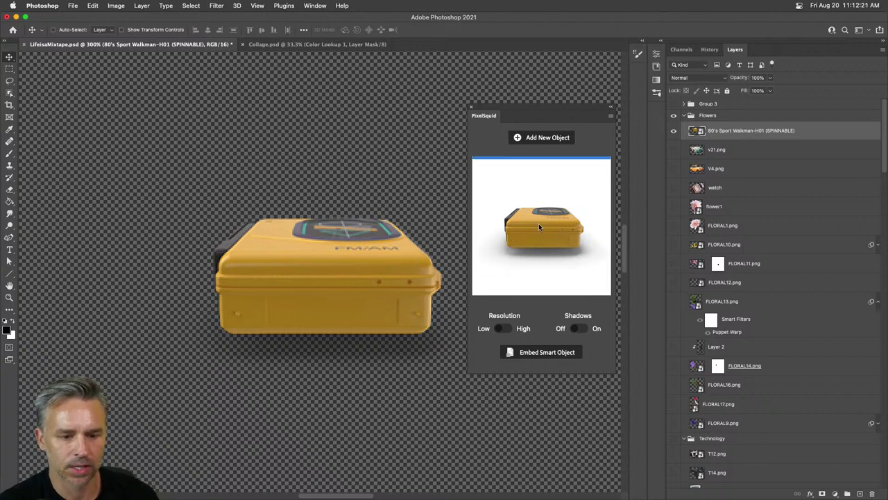
left_click_drag(539, 224, 526, 237)
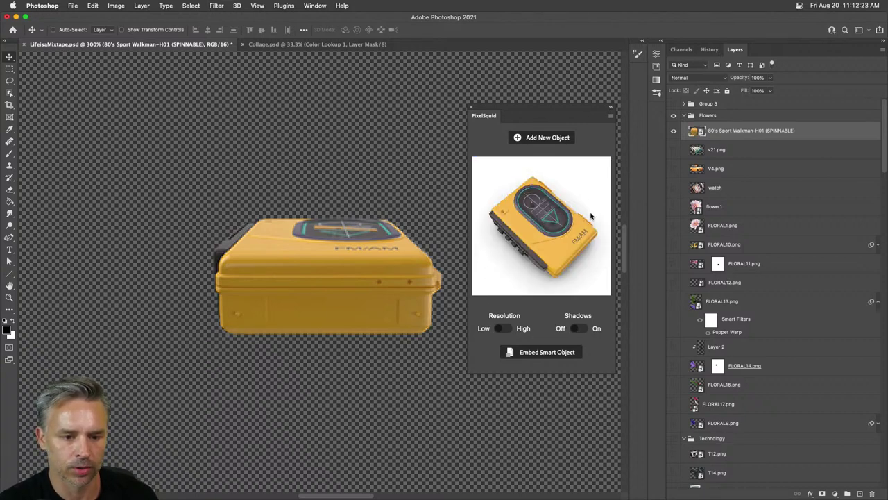
left_click_drag(591, 216, 506, 252)
left_click_drag(497, 219, 532, 228)
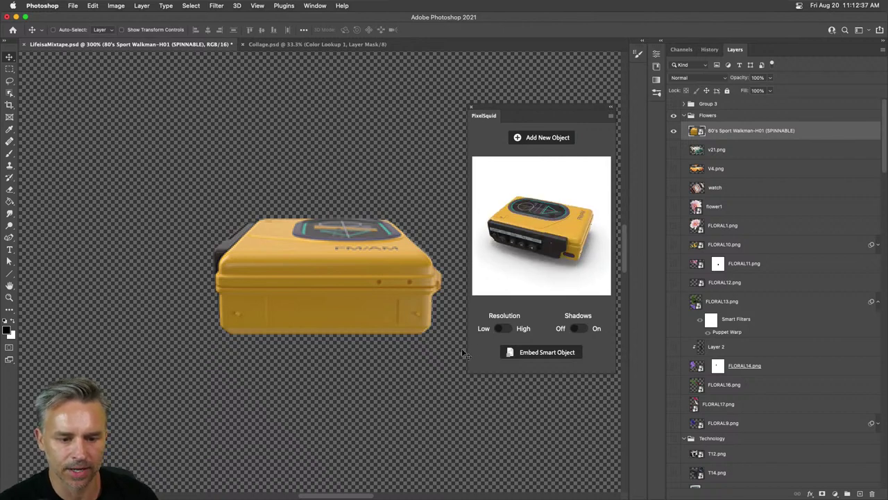
- Set the Walkman to High resolution, show all layers, and dock the PixelSquid panel
left_click(501, 329)
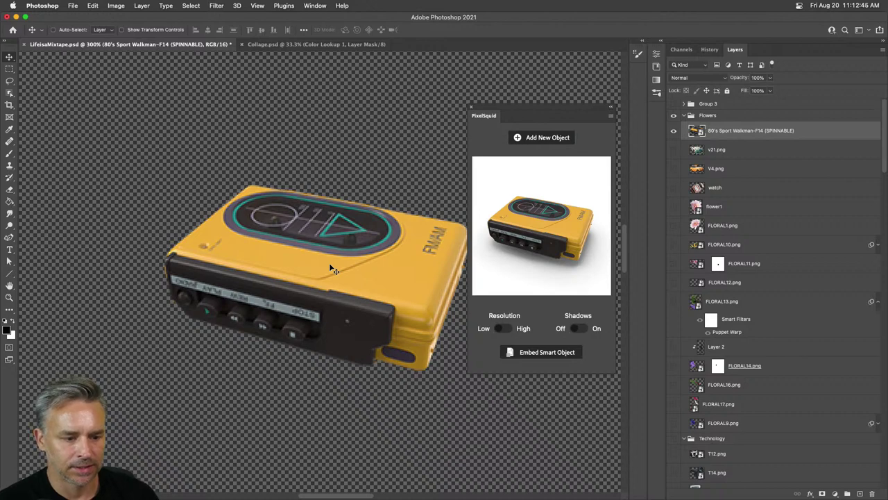
left_click(502, 329)
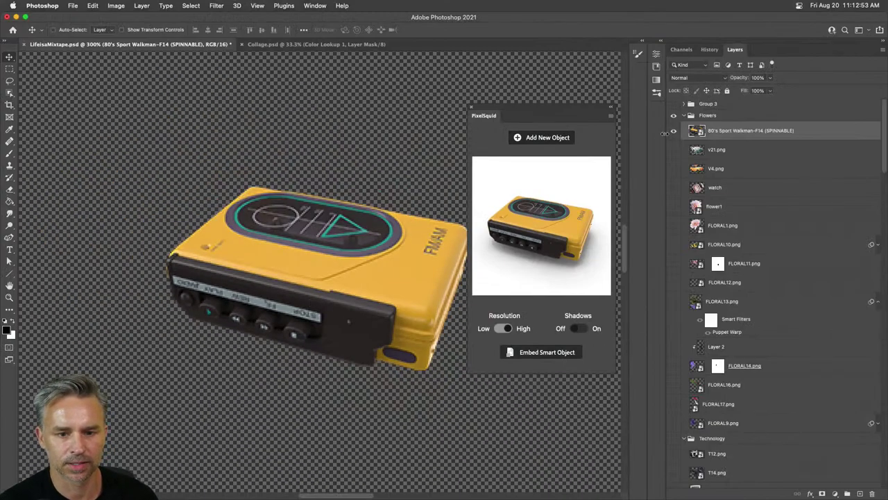
left_click(672, 134, "alt")
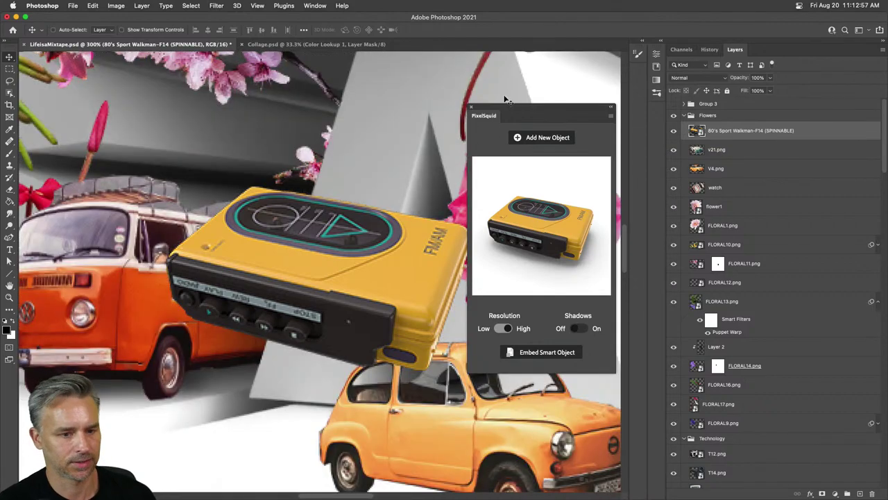
left_click_drag(488, 119, 430, 132)
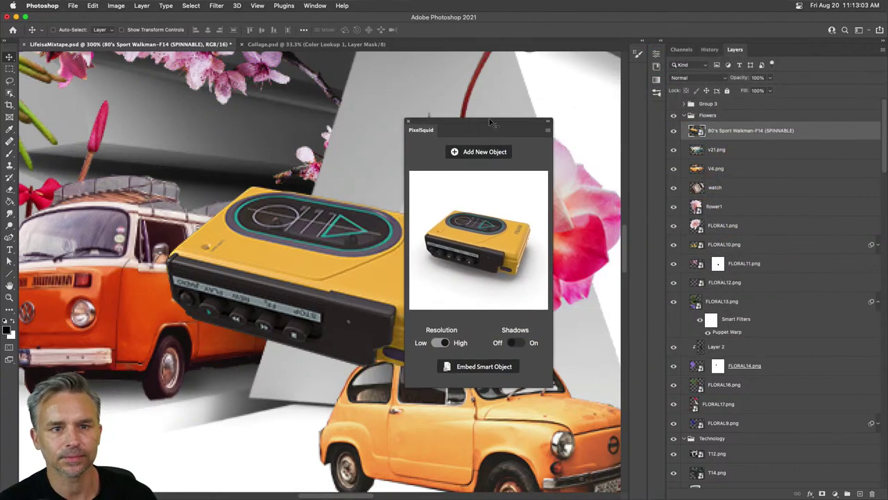
left_click(663, 42)
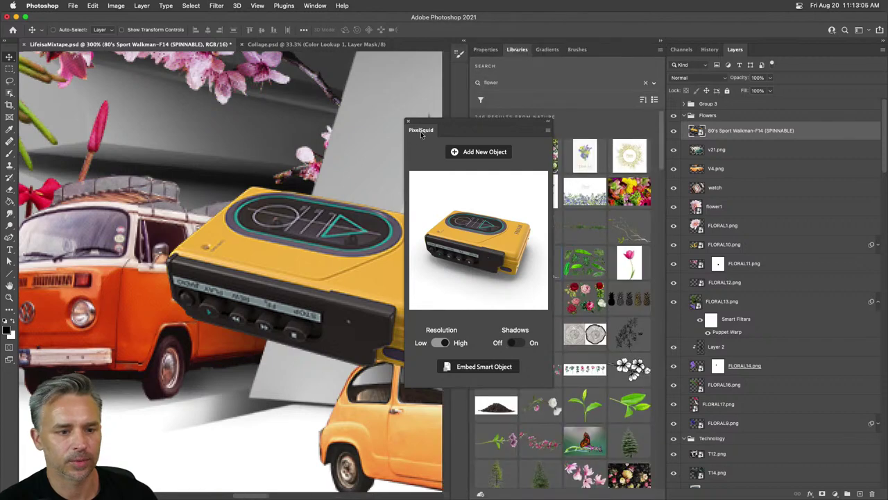
mouse_move(420, 134)
left_mouse_down()
mouse_move(511, 65)
mouse_move(580, 58)
mouse_move(543, 55)
left_mouse_up()
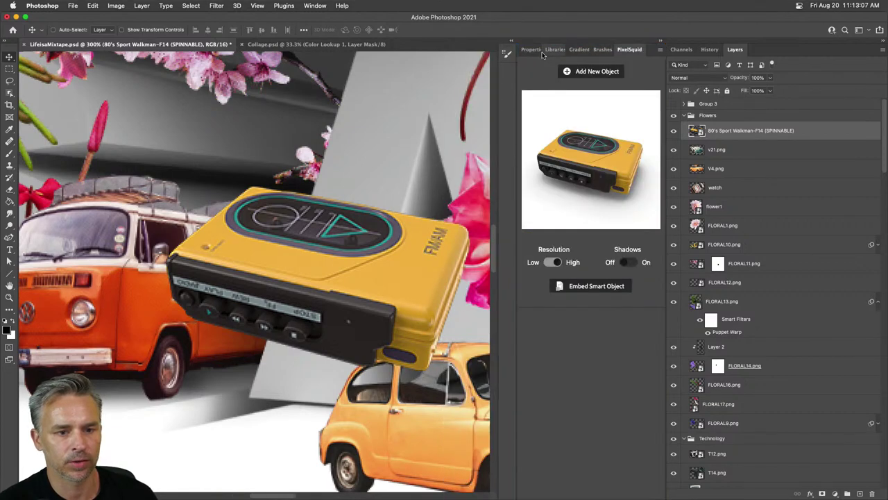
left_click(286, 5)
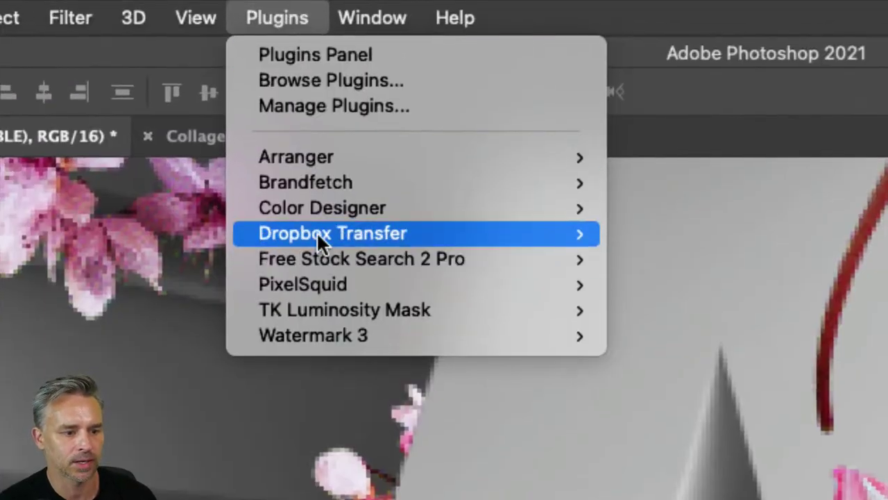
mouse_move(300, 68)
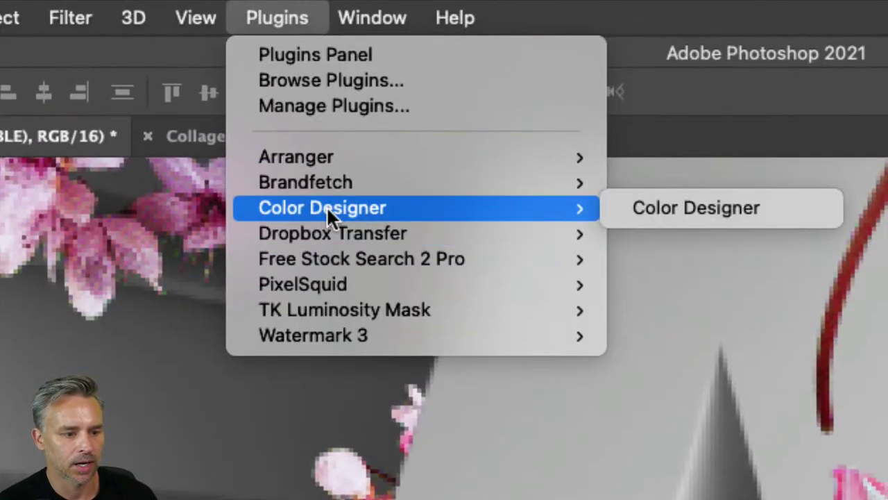
mouse_move(340, 260)
left_click(695, 252)
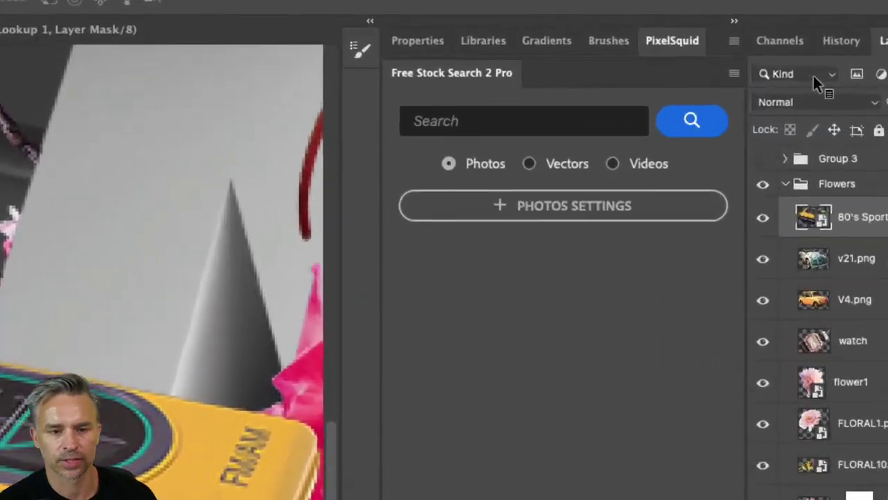
left_click(524, 119)
type("walkma")
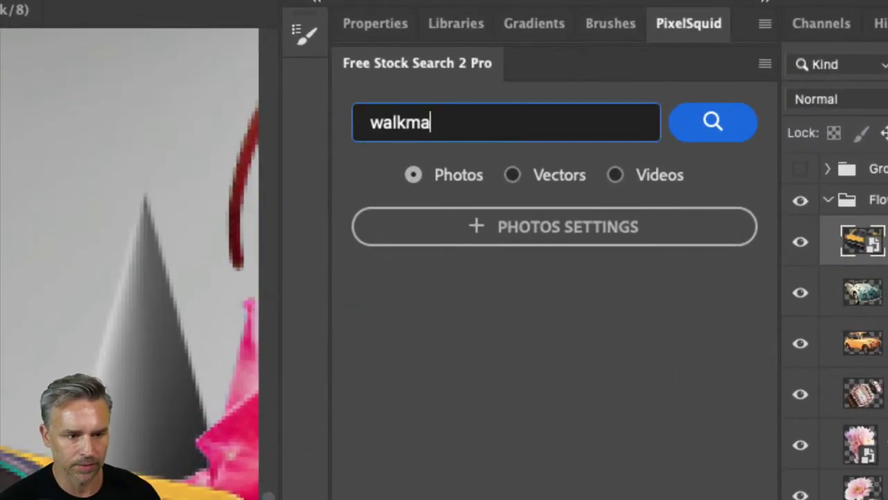
type("n")
key("Return")
scroll(454, 346, "down", 5)
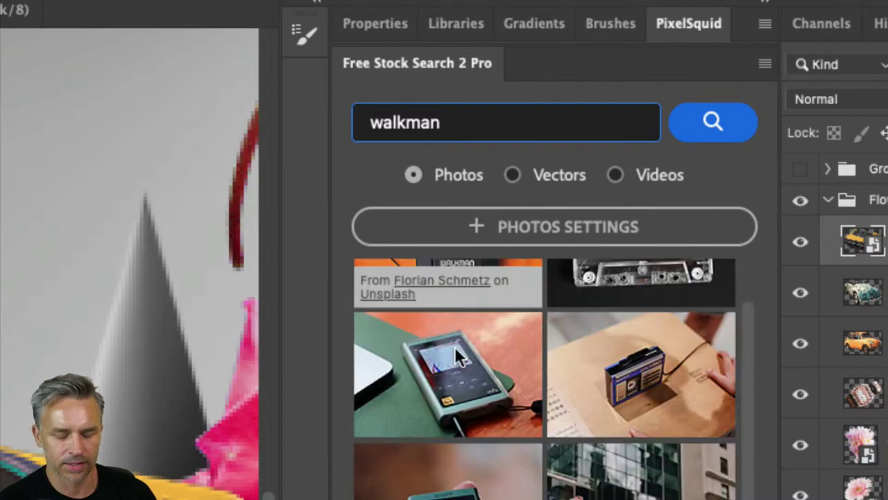
scroll(467, 373, "up", 5)
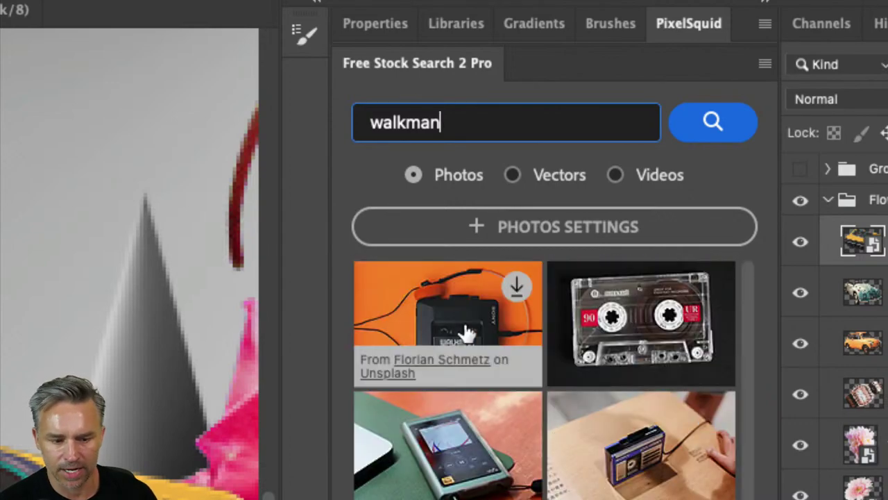
left_click(515, 285)
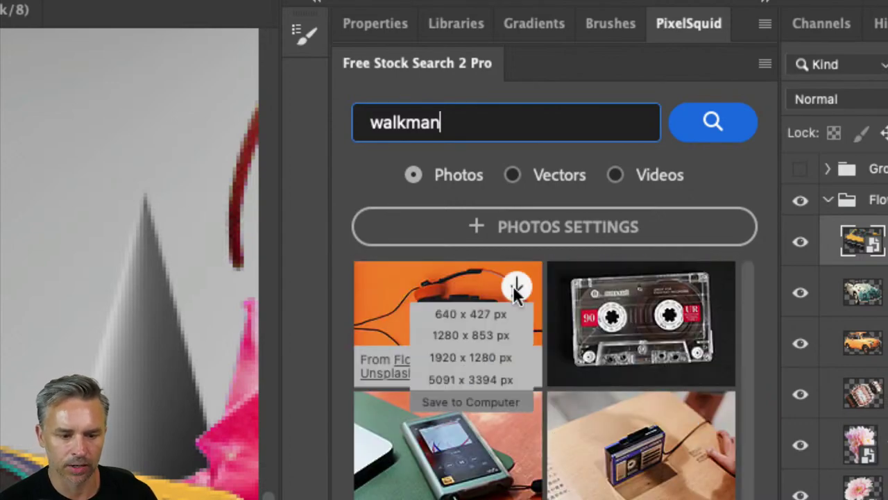
left_click(472, 381)
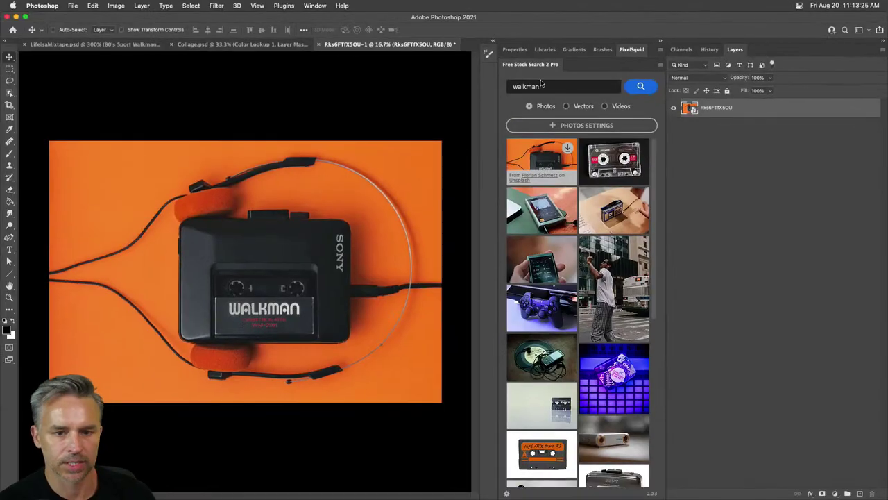
left_click(515, 49)
right_click(780, 111)
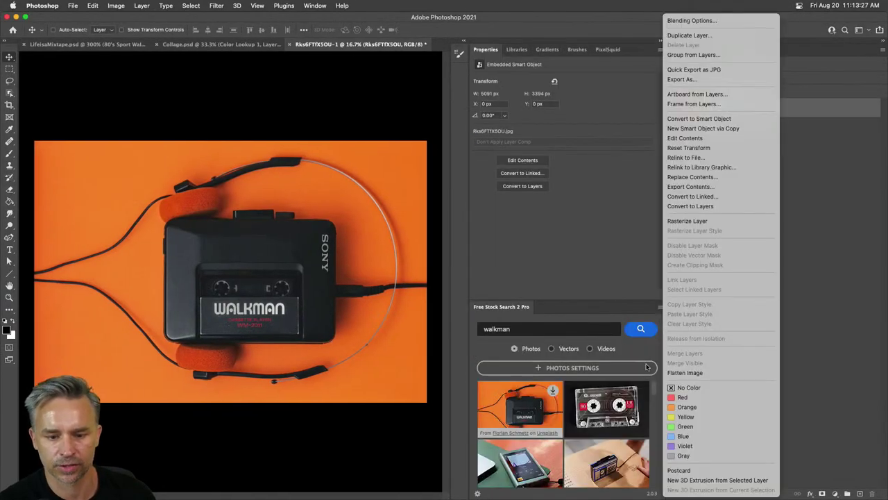
left_click(696, 222)
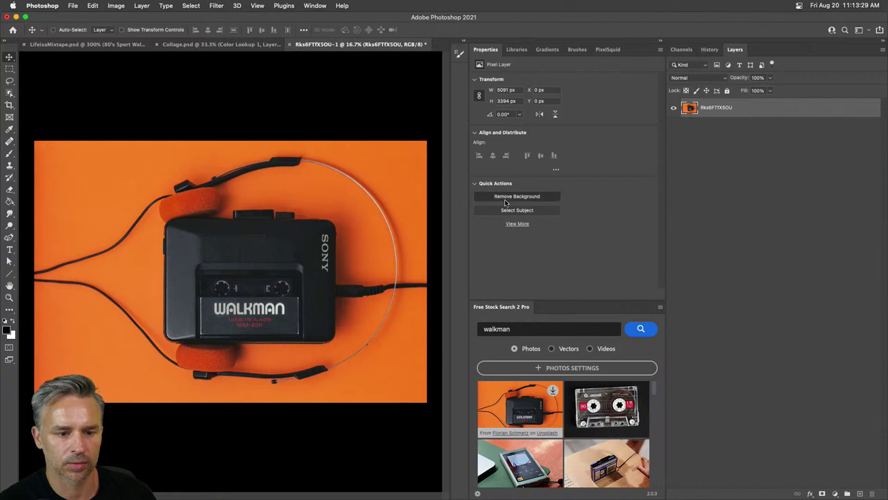
left_click(509, 199)
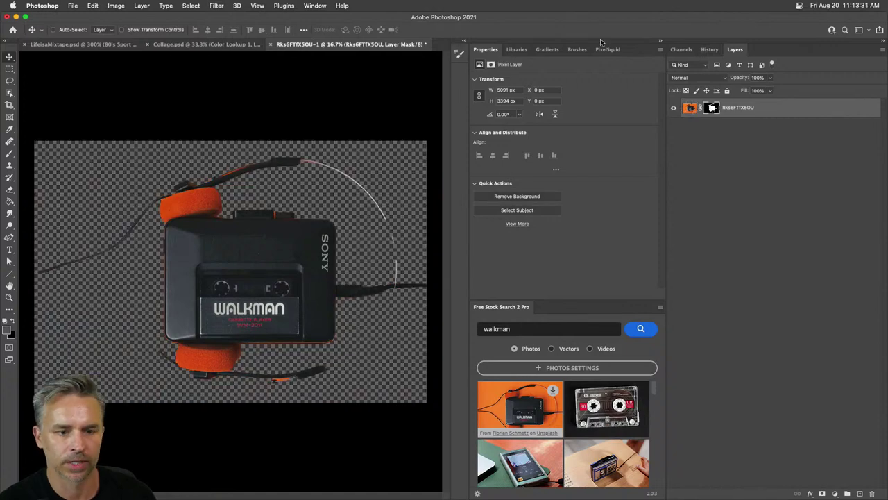
left_click(663, 43)
key("super+w")
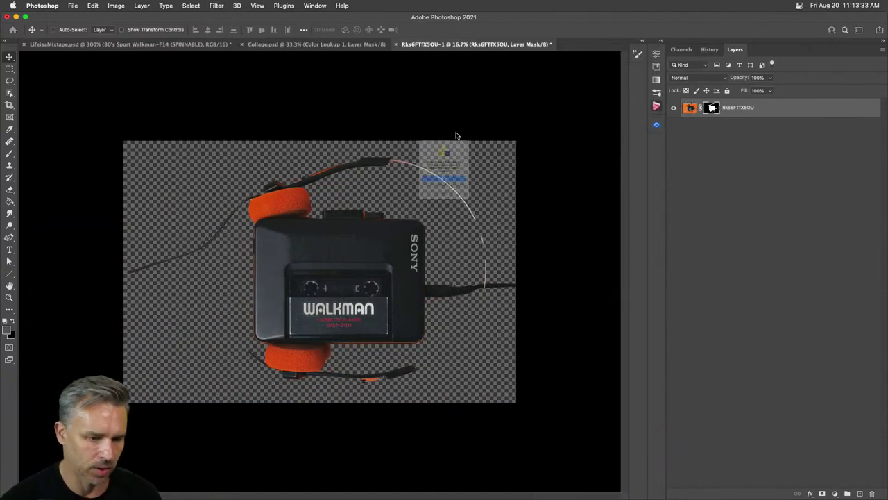
left_click(406, 213)
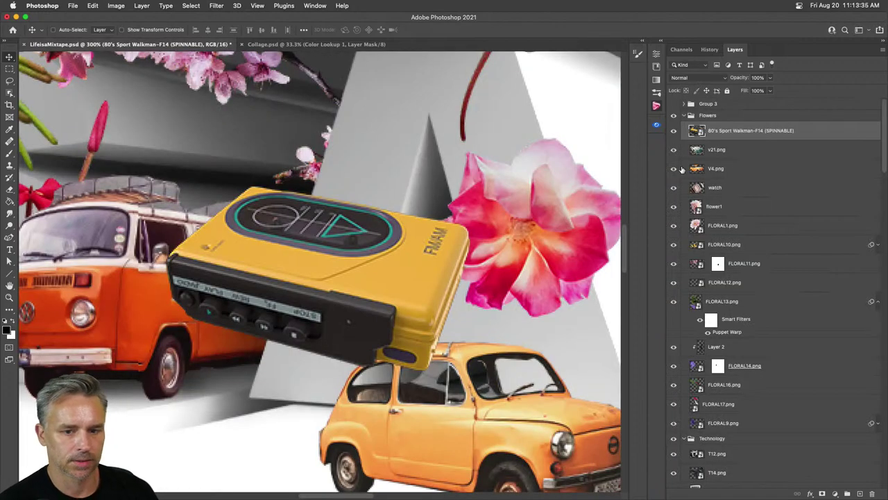
- Scale the yellow Walkman to about 35%, tilt it 33°, and move it above the pink flower
key("super+t")
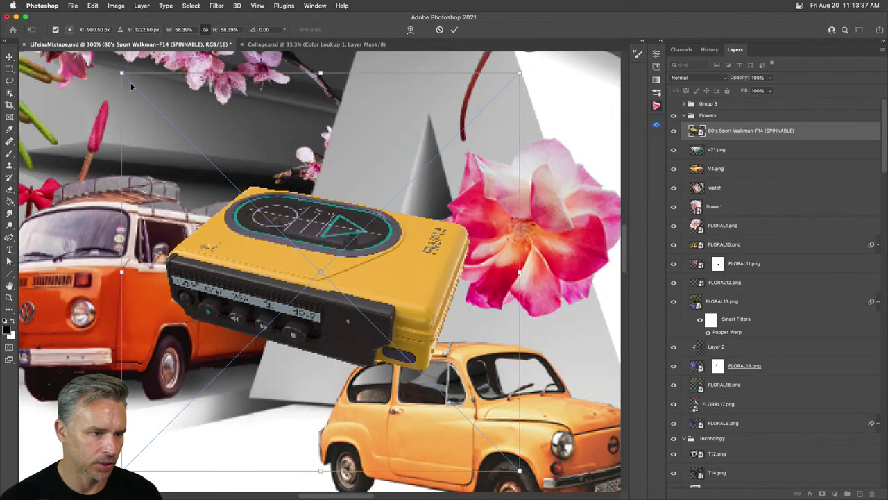
left_click_drag(121, 72, 329, 208)
key("Return")
left_click_drag(374, 388, 575, 146)
- Delete the old T35.png Walkman layer
key("super+minus")
key("super+minus")
scroll(302, 224, "up", 3)
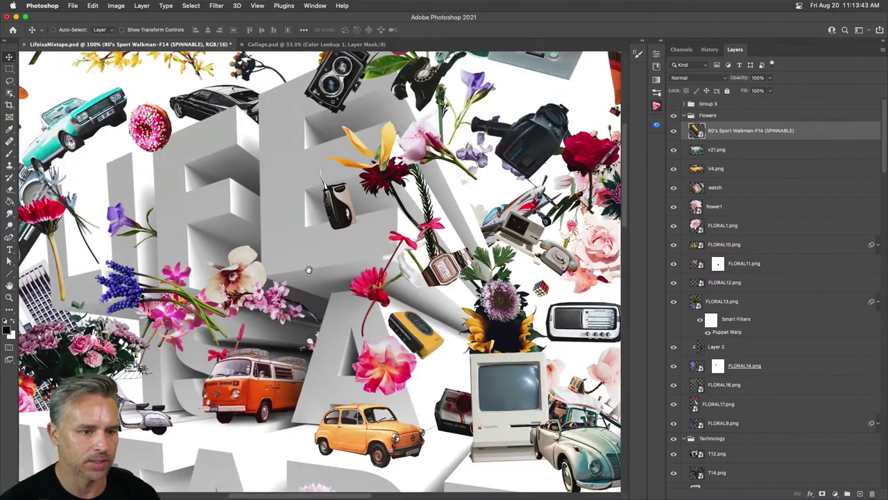
key("super+plus")
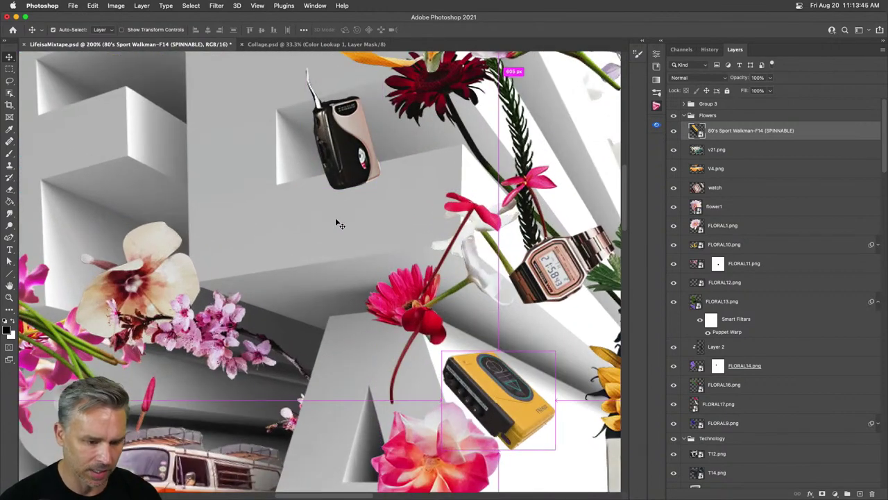
left_click(340, 170, "super")
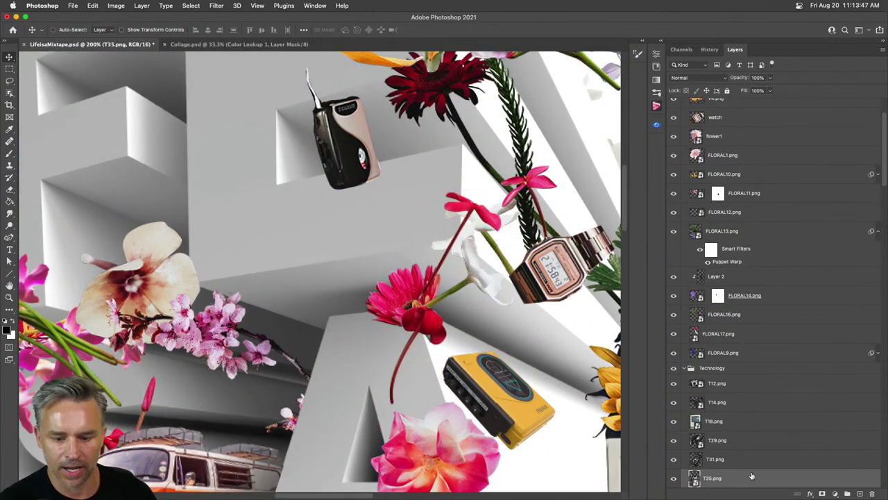
key("Delete")
- Move the new Walkman up onto the top boxes of the letters near the top left
left_click_drag(452, 370, 220, 71)
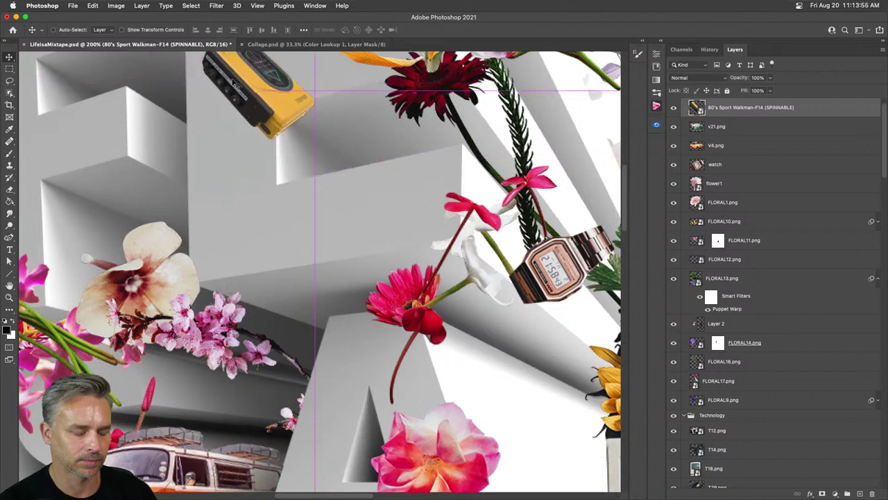
key("super+minus")
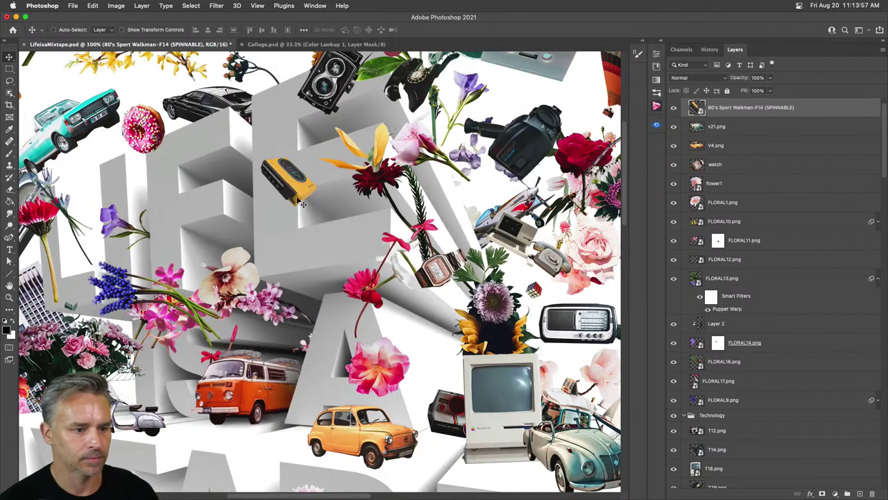
left_click_drag(288, 188, 273, 171)
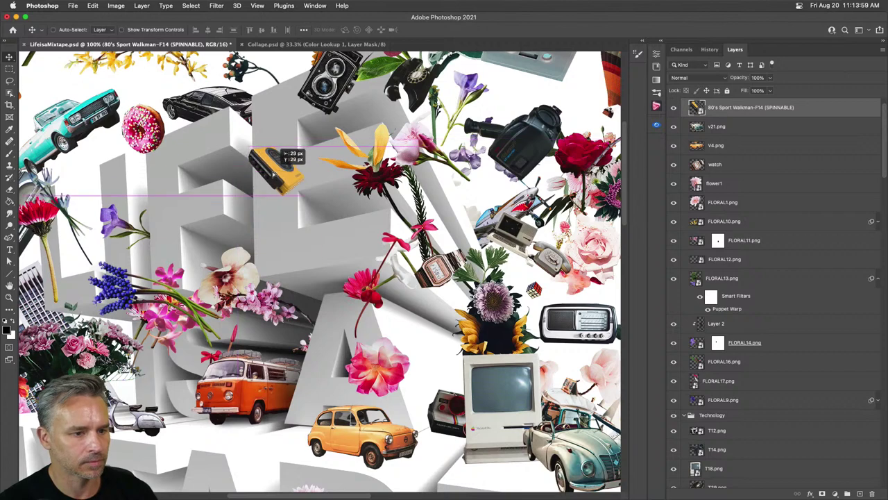
left_click_drag(333, 82, 297, 79)
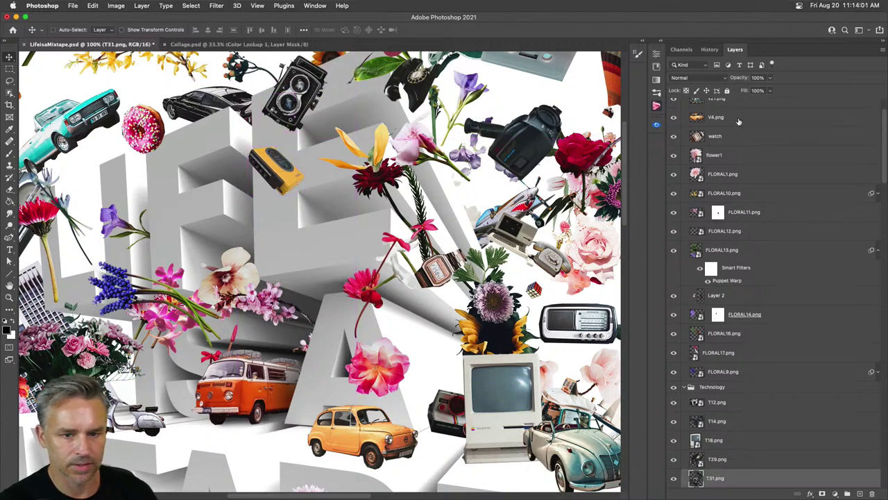
- Pull out and close Free Stock Search 2 Pro, then switch PixelSquid to its Search catalogue
left_click(660, 43)
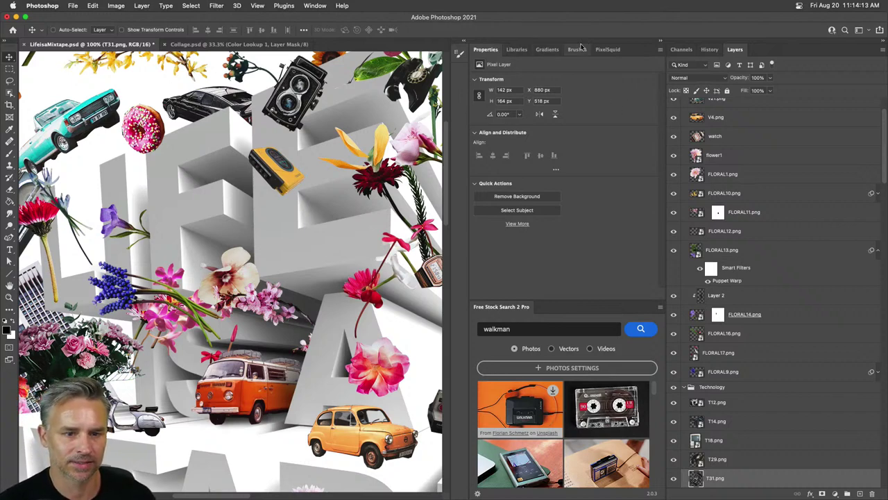
left_click(516, 50)
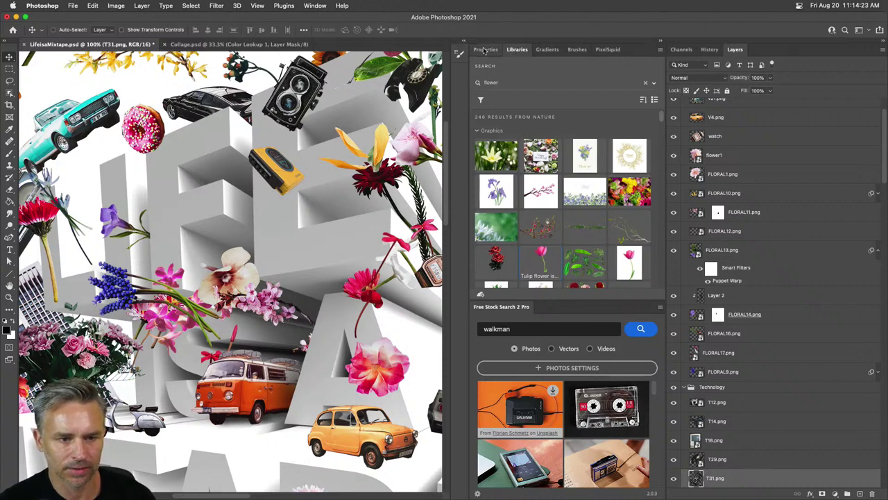
left_click(608, 49)
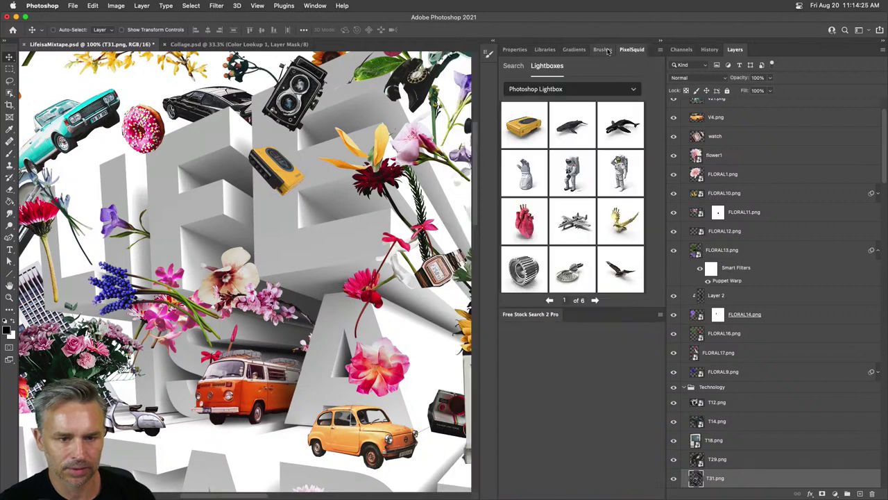
left_click_drag(524, 315, 317, 220)
left_click(300, 214)
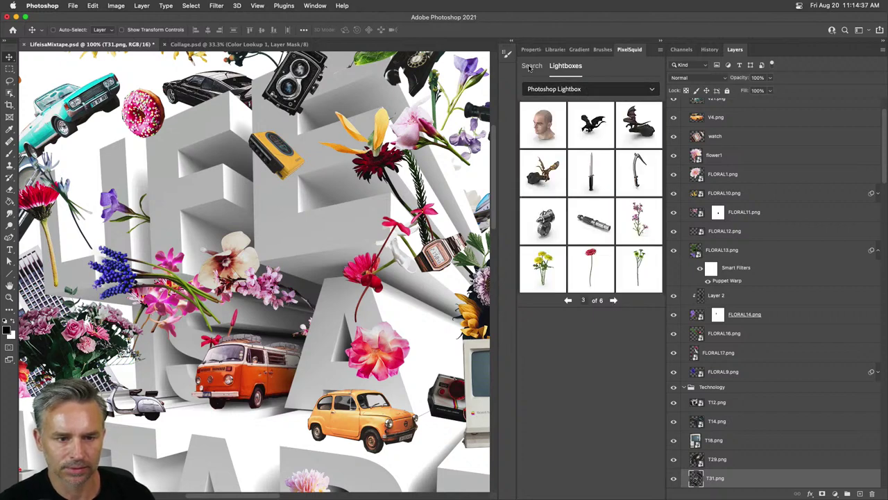
left_click(531, 65)
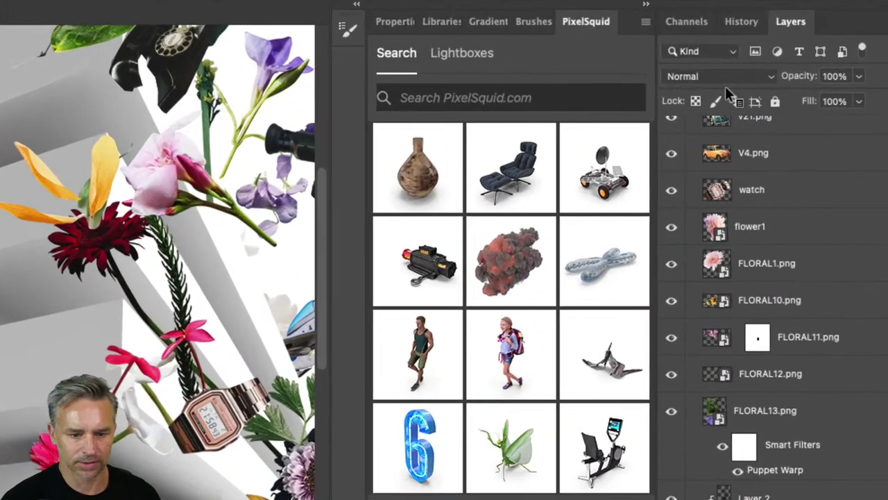
- Place a PixelSquid banana with Shadows Off and High resolution, then rotate it
left_click(500, 98)
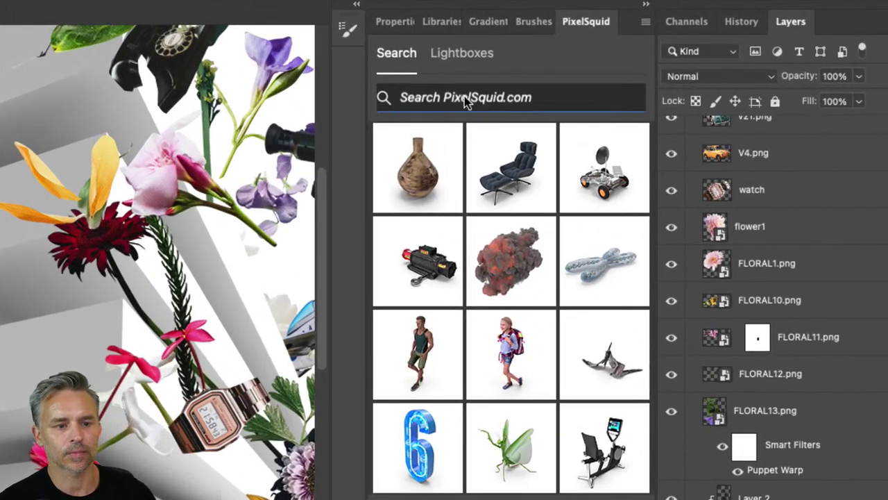
type("banan")
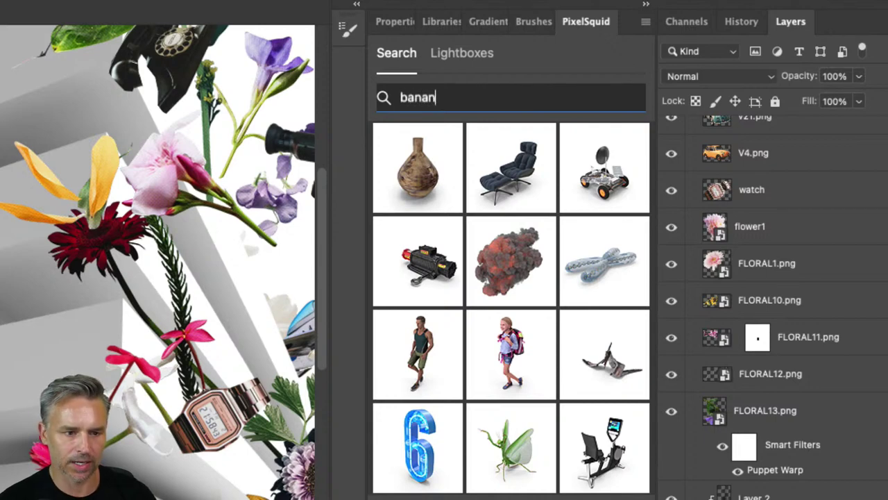
type("a")
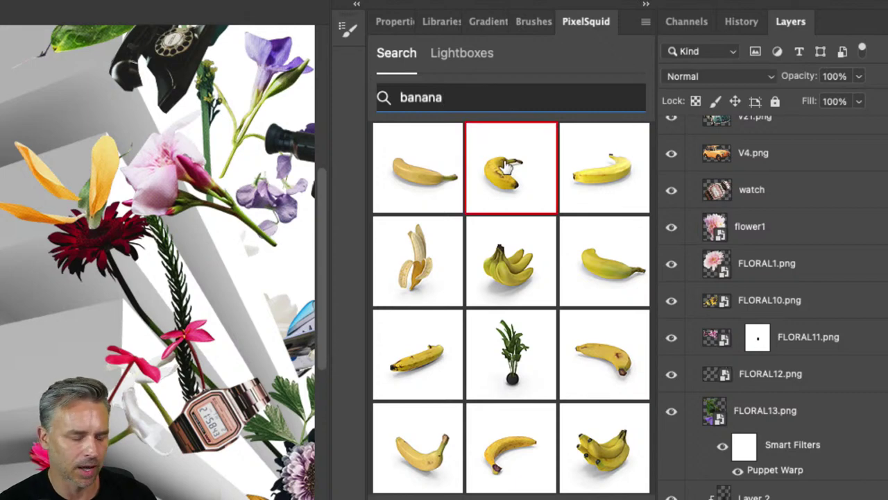
left_click(507, 165)
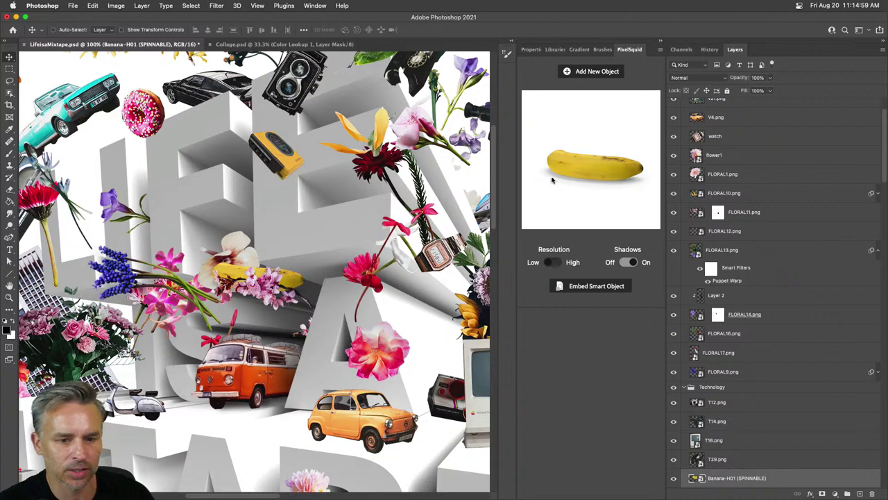
left_click(628, 264)
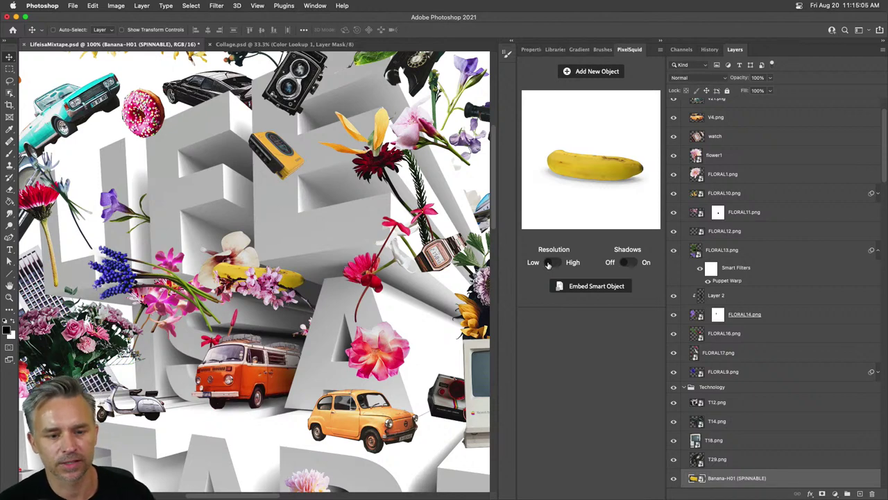
left_click(550, 263)
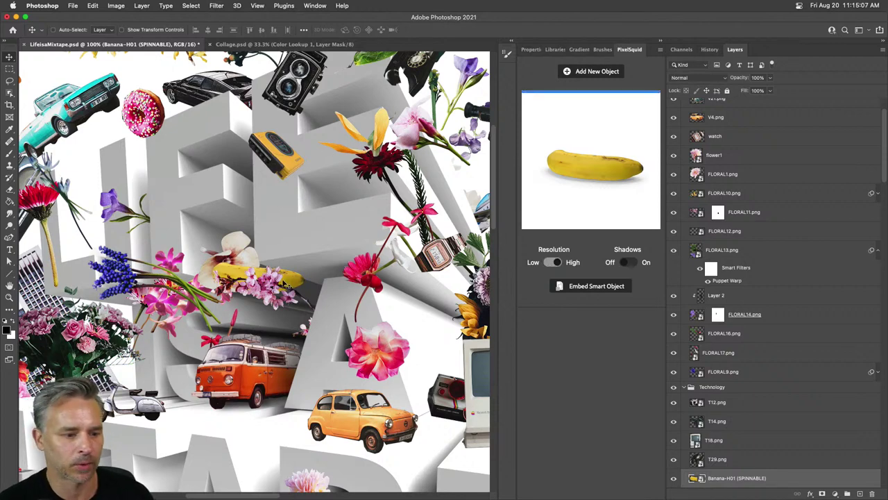
left_click_drag(293, 280, 326, 229)
left_click_drag(605, 164, 598, 180)
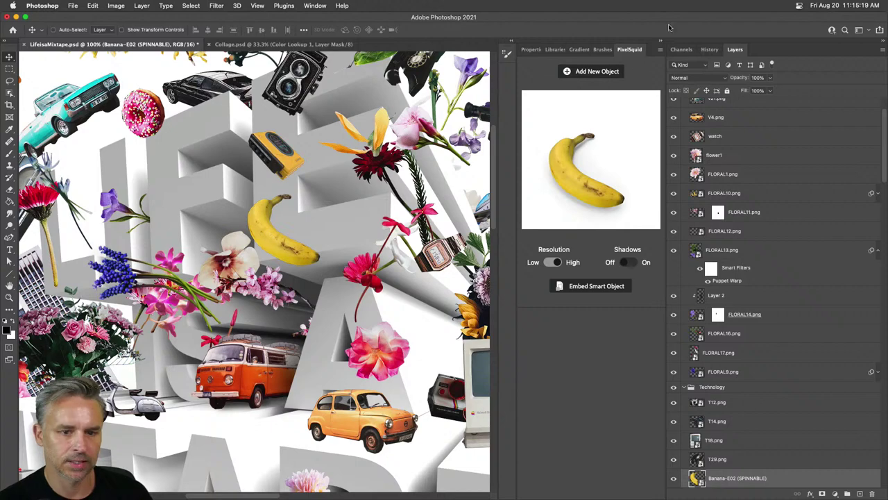
- Move the banana up-left beside the teal car
left_click(659, 44)
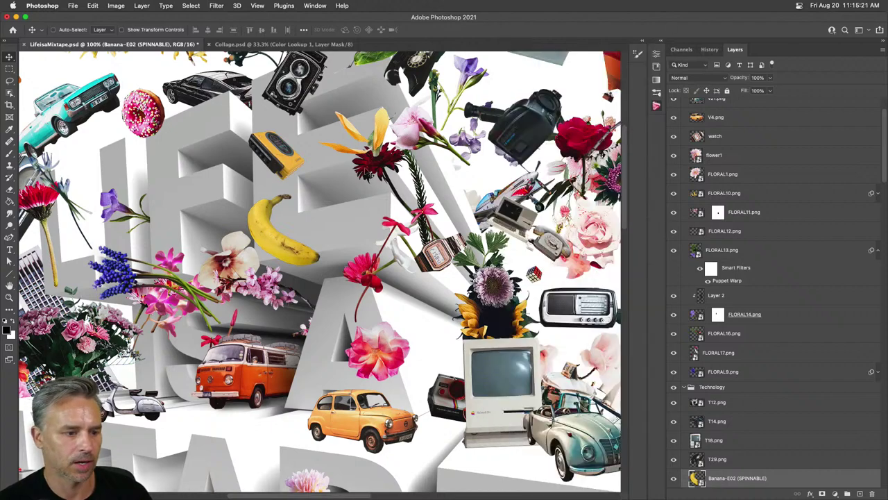
key("super+h")
key("super+minus")
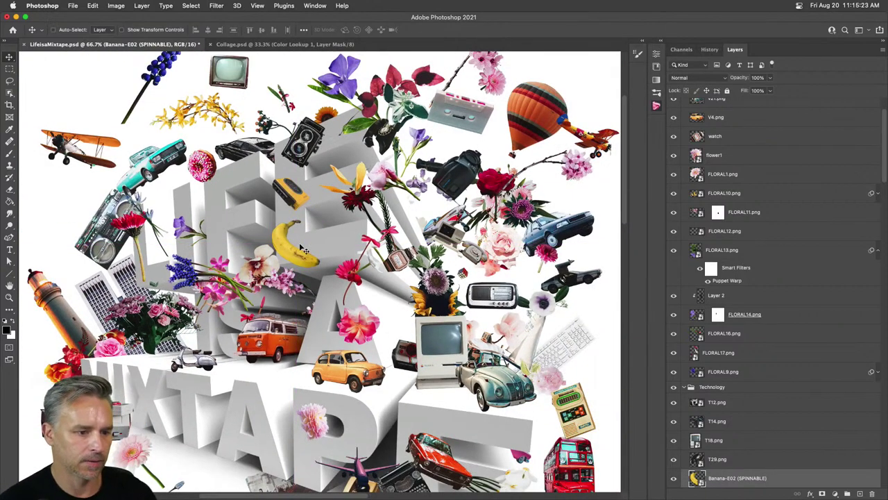
left_click_drag(305, 250, 168, 186)
- Select the black-and-silver radio layer and search PixelSquid for radio
left_click(489, 298)
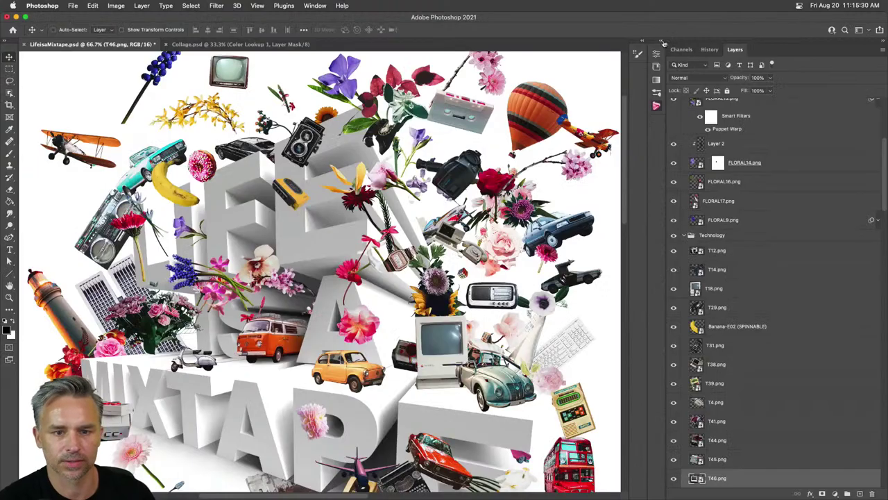
left_click(663, 43)
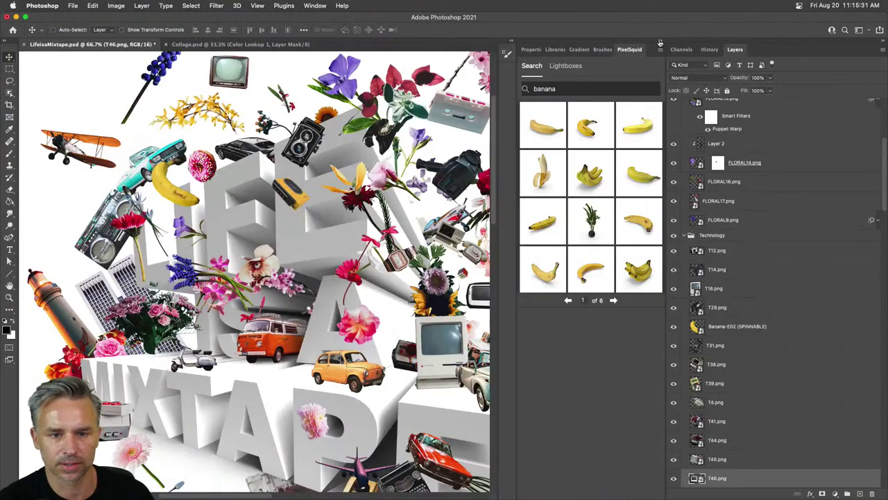
left_click(575, 90)
type("radio")
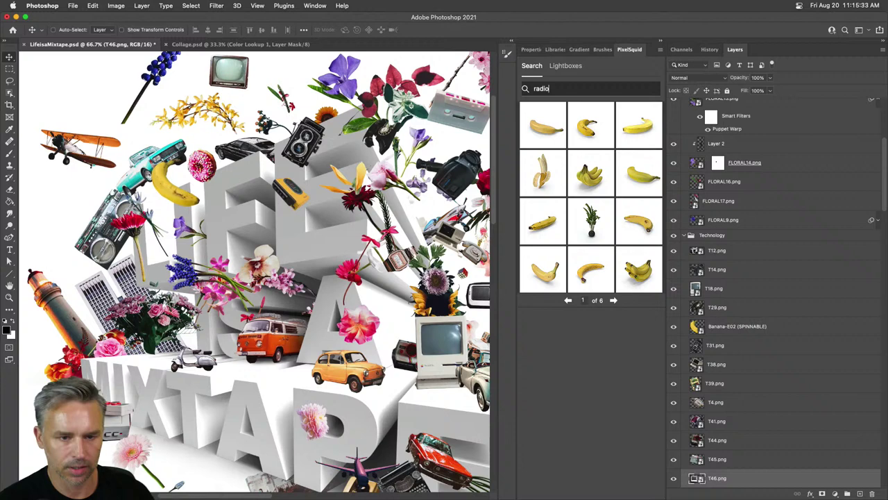
key("Return")
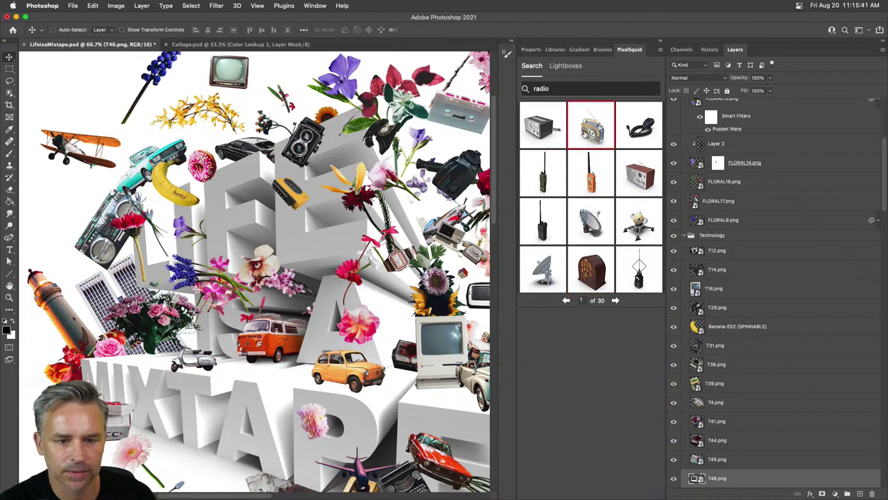
- Place the Fifties Radio-M03 with shadows off, rotate it, and move it up among the letters
left_click(590, 125)
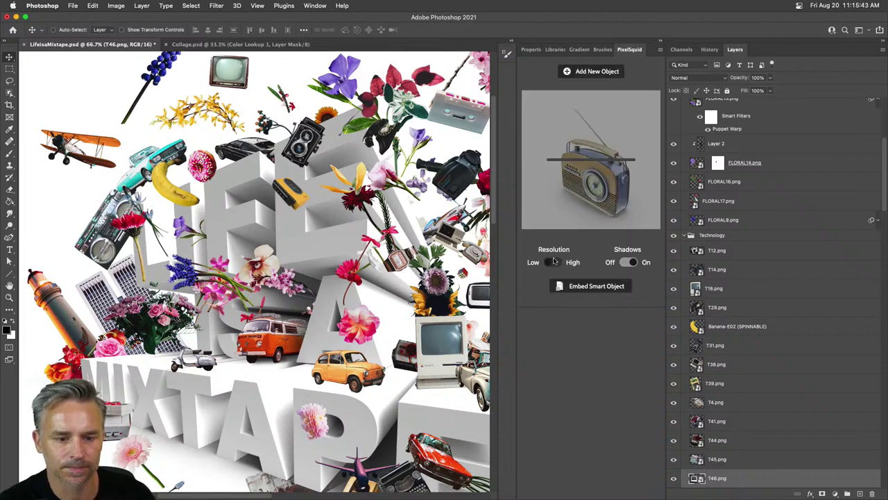
left_click(627, 262)
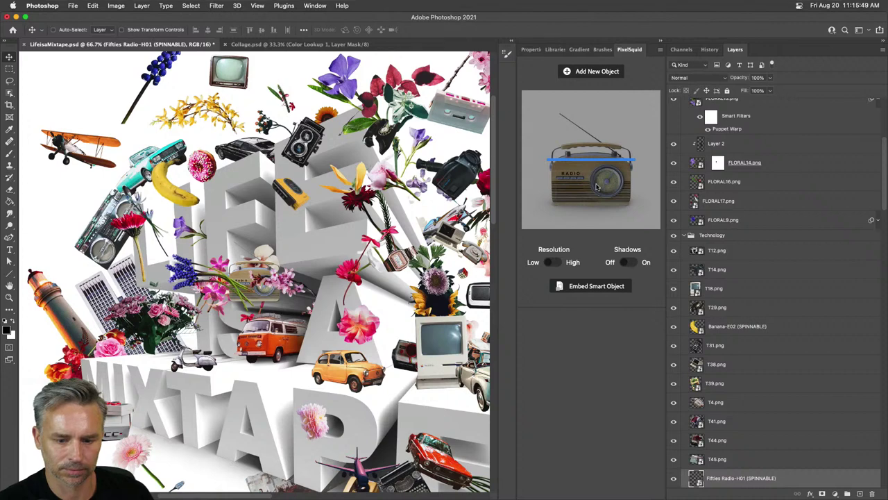
left_click_drag(596, 186, 606, 171)
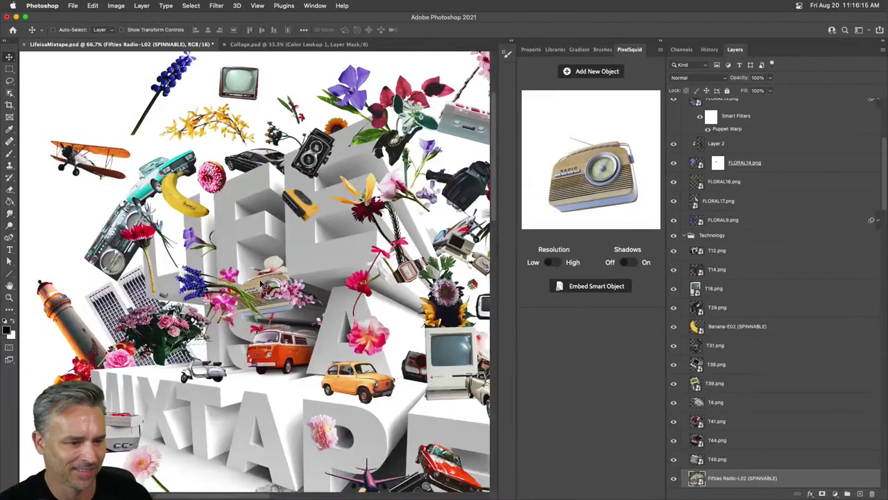
left_click_drag(253, 288, 243, 222)
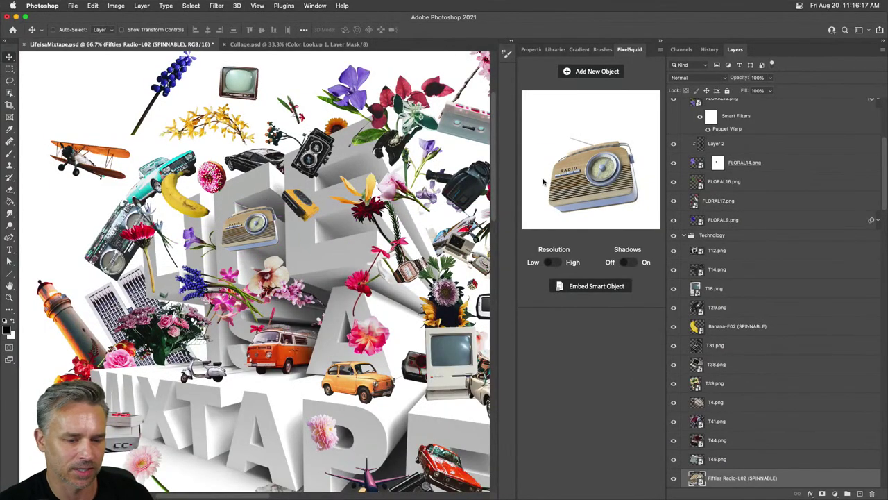
left_click_drag(619, 158, 616, 162)
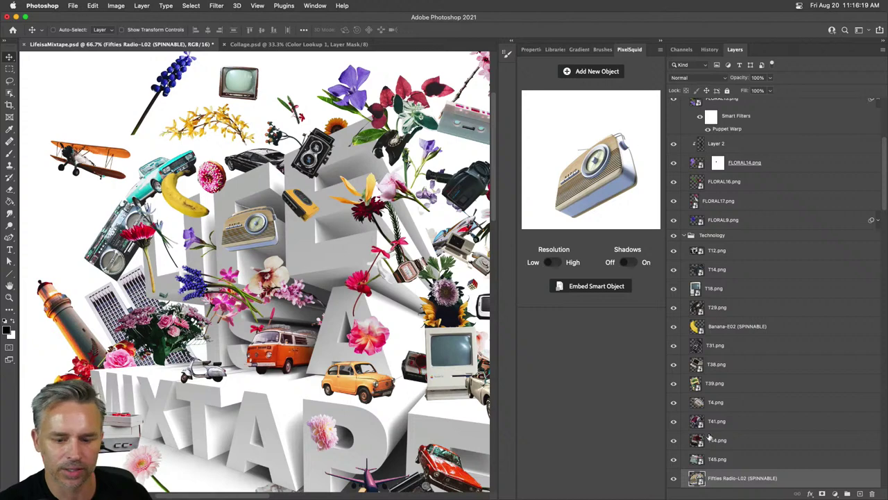
scroll(709, 436, "down", 3)
- Shrink the new radio, put it in place of the black-and-silver radio, delete that one, and fit the collage on screen
key("ctrl+t")
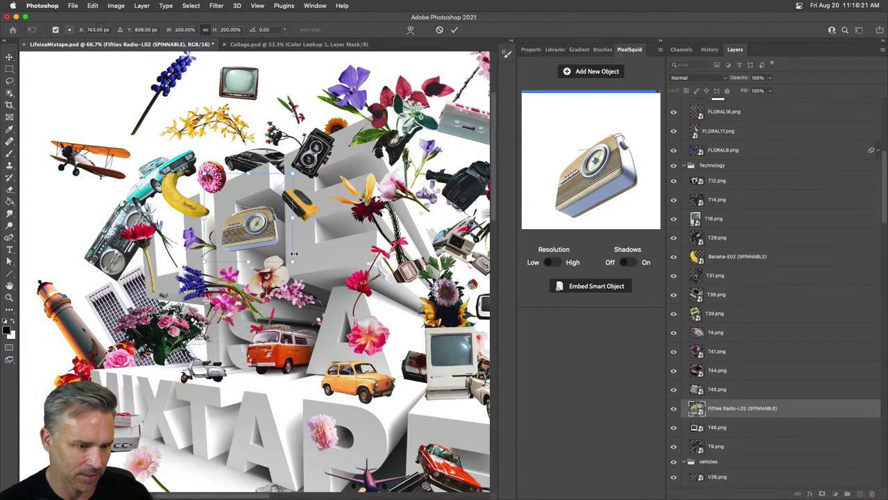
left_click_drag(294, 254, 458, 294)
key("Return")
scroll(351, 254, "right", 5)
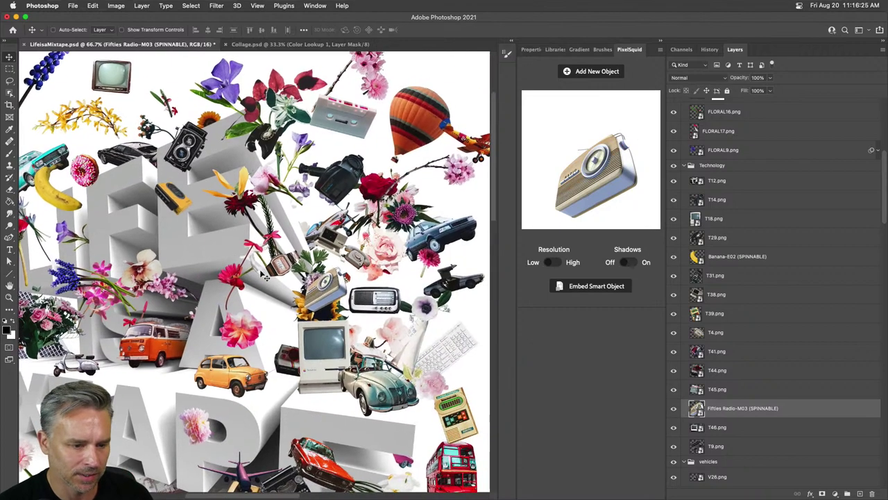
left_click_drag(329, 290, 392, 301)
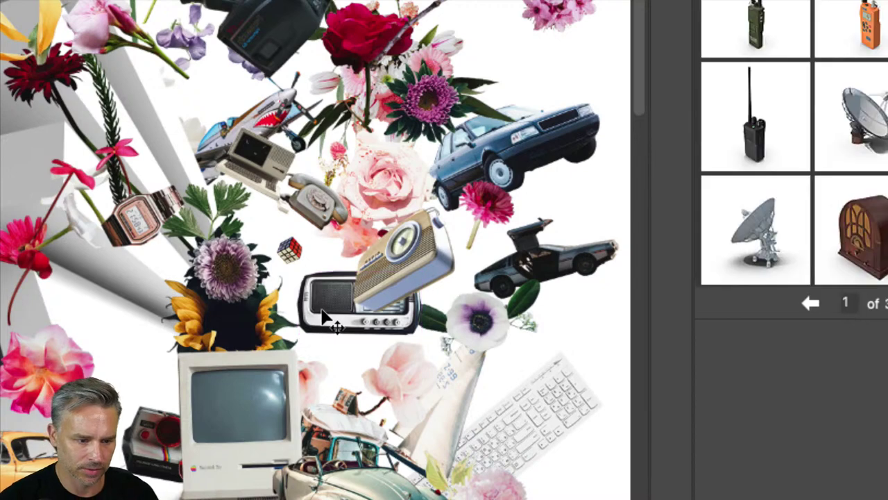
key("Delete")
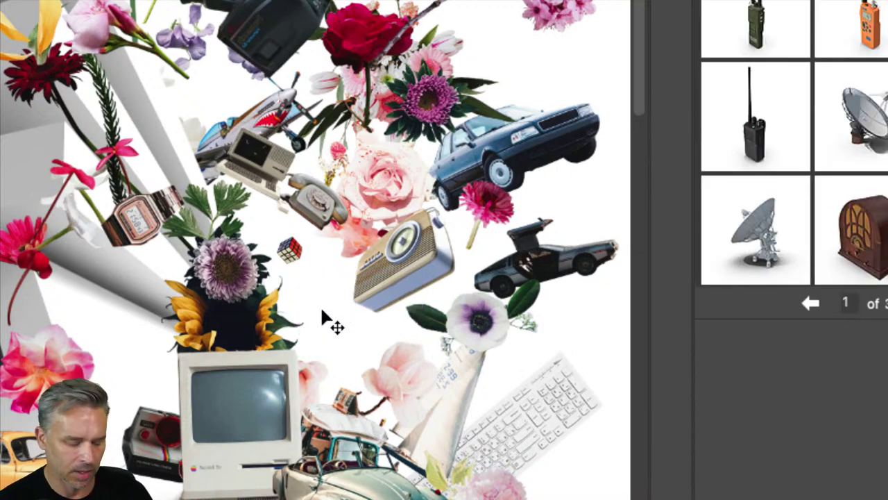
key("Delete")
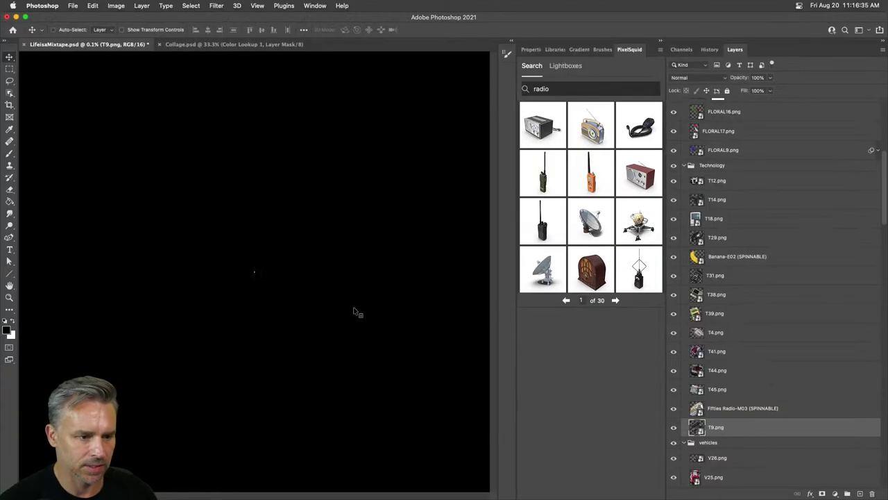
key("super+minus")
key("super+0")
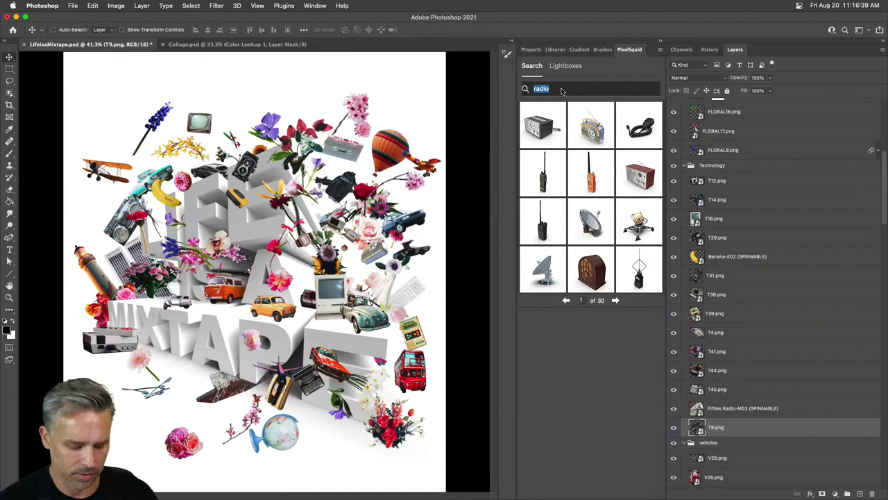
- Search PixelSquid for 'mac', add the Monochrome Apple Macintosh and solo its layer
type("mac")
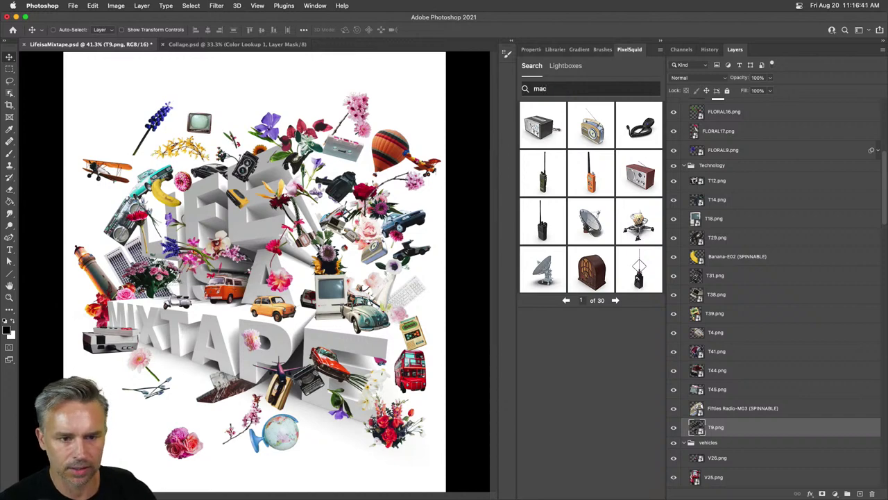
key("Return")
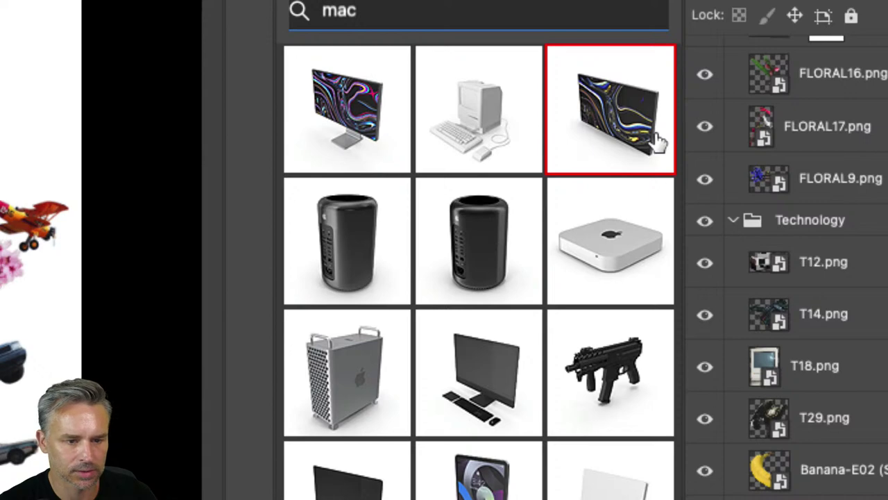
left_click(457, 114)
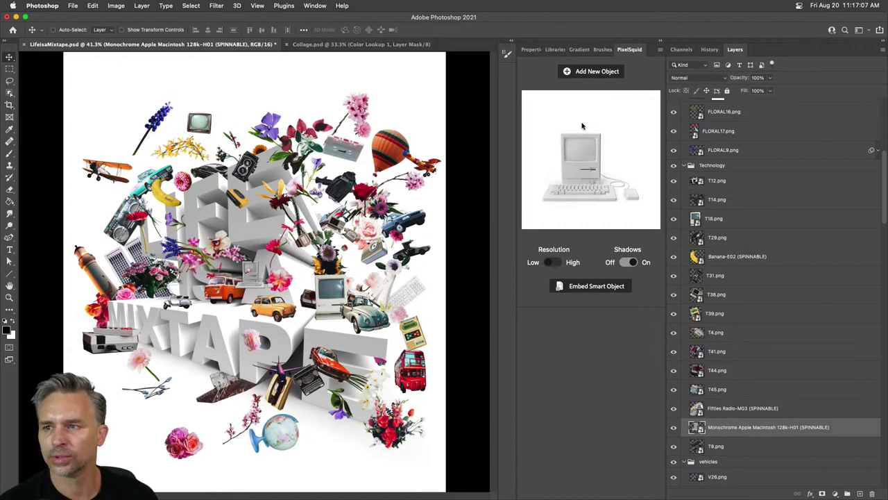
left_click(674, 429, "alt")
key("super+equal")
key("super+equal")
key("super+equal")
key("super+equal")
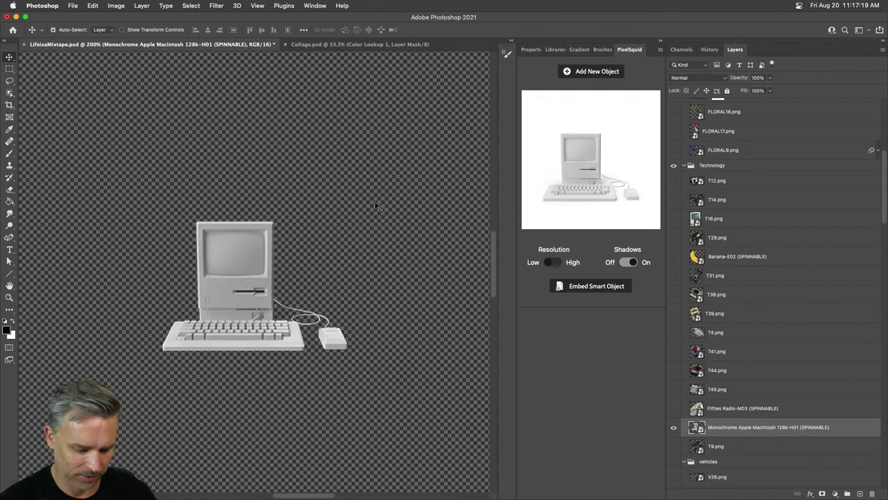
- Turn the Macintosh to a three-quarter view with Shadows On and High resolution
key("super+t")
key("Return")
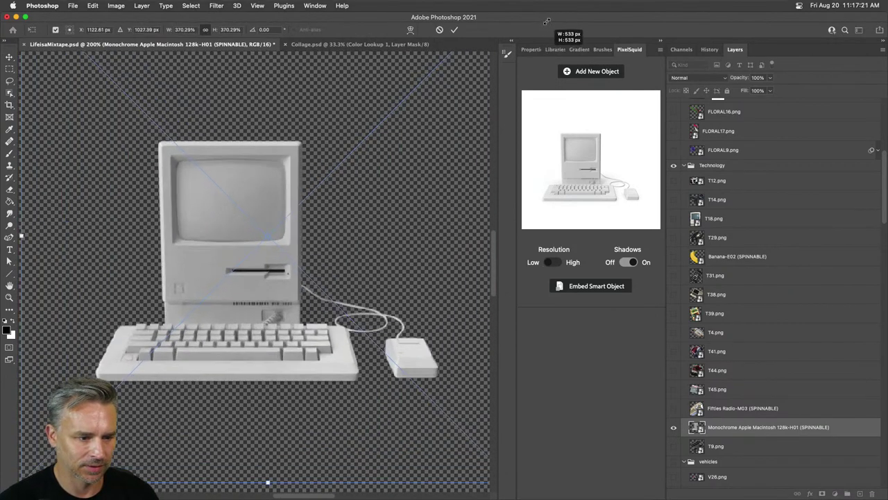
left_click_drag(236, 190, 244, 142)
left_click_drag(581, 193, 589, 193)
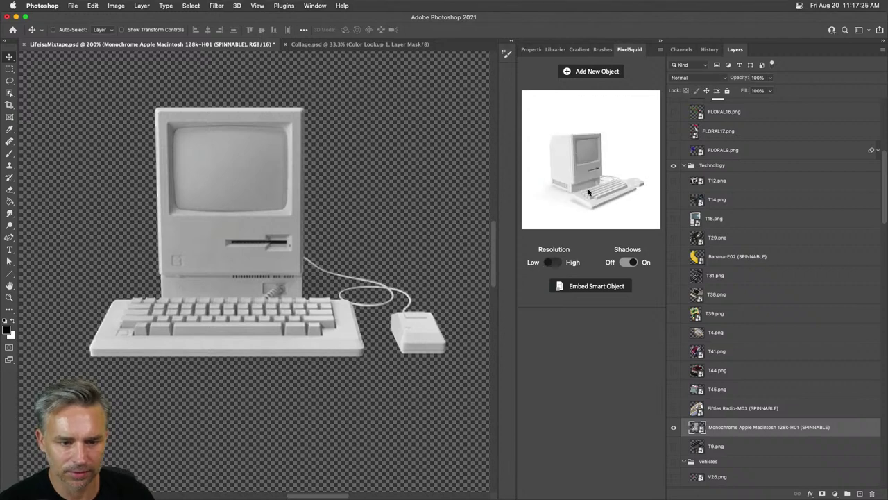
left_click(627, 264)
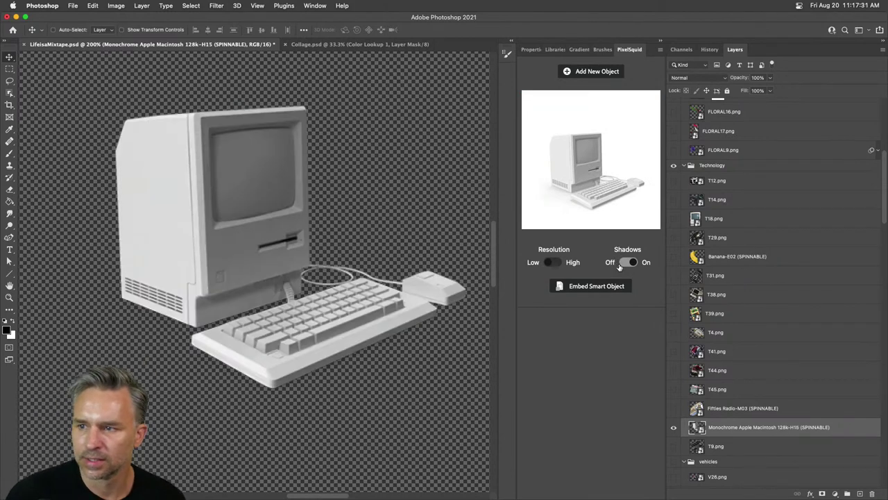
left_click(552, 263)
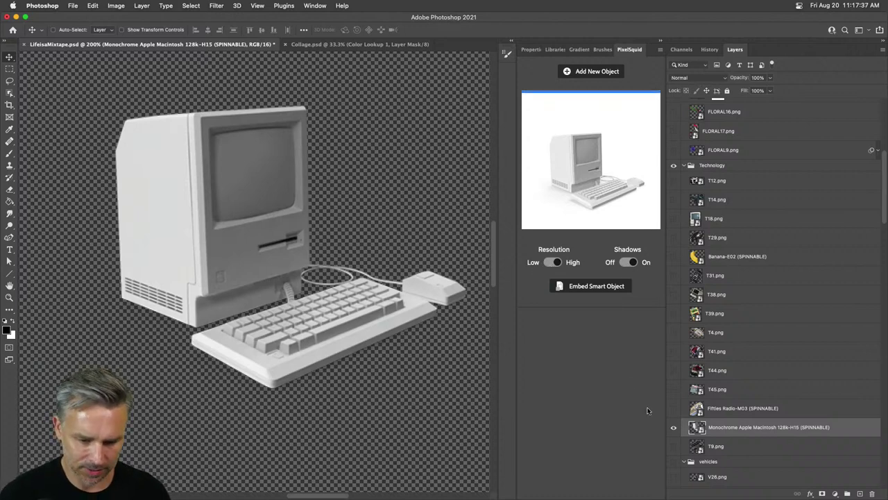
- Show all collage layers again, tilt the Macintosh more top-down and move it left
left_click(672, 428, "alt")
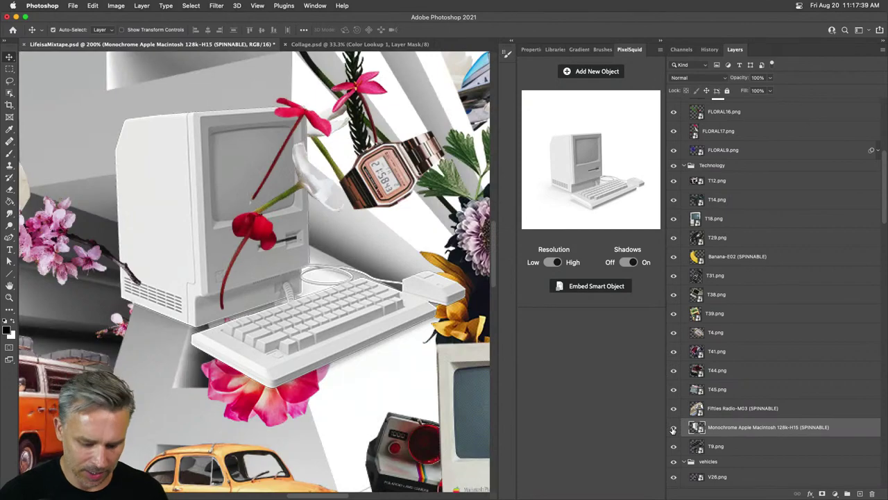
key("super+0")
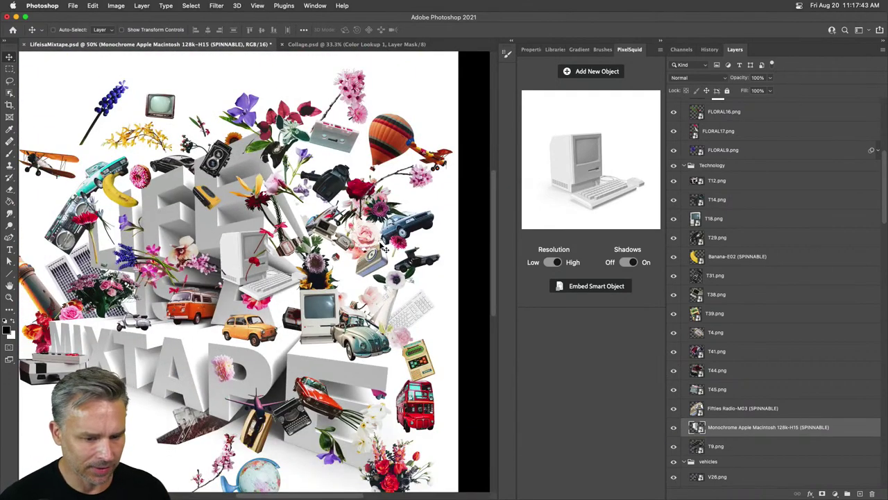
mouse_move(576, 180)
left_mouse_down()
mouse_move(577, 164)
mouse_move(574, 179)
left_mouse_up()
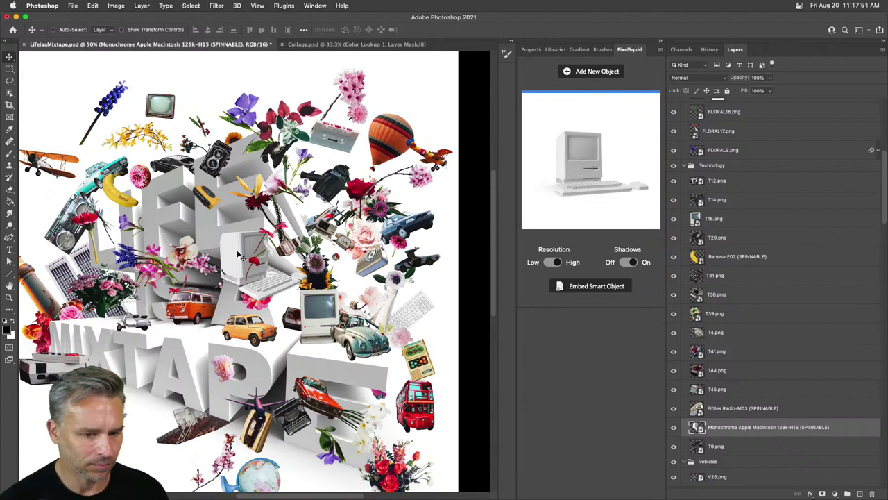
left_click_drag(236, 250, 72, 293)
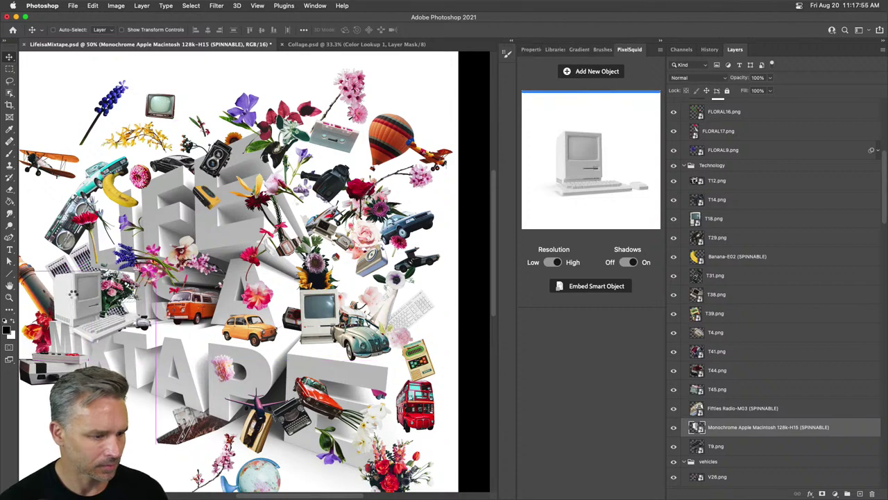
left_click_drag(72, 291, 76, 298)
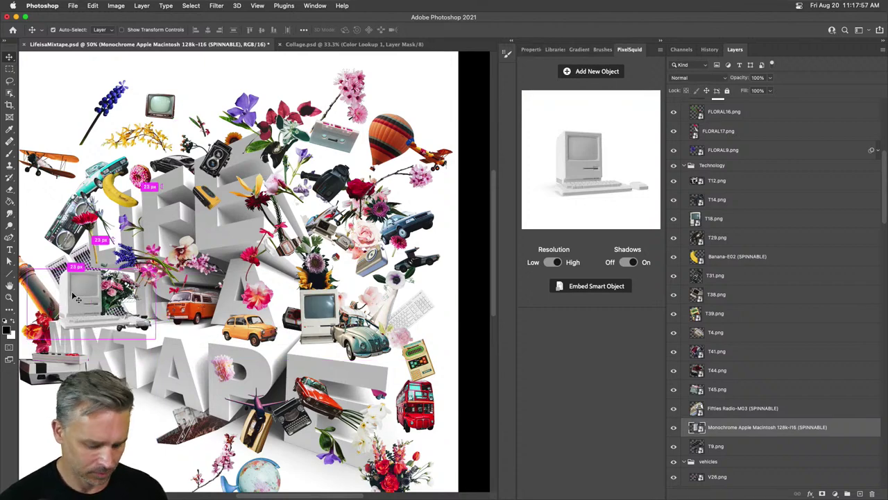
- Scale the Macintosh to about 73% and set it on the MIX letters
key("super+t")
left_click_drag(151, 268, 118, 264)
key("Return")
left_click_drag(43, 283, 73, 316)
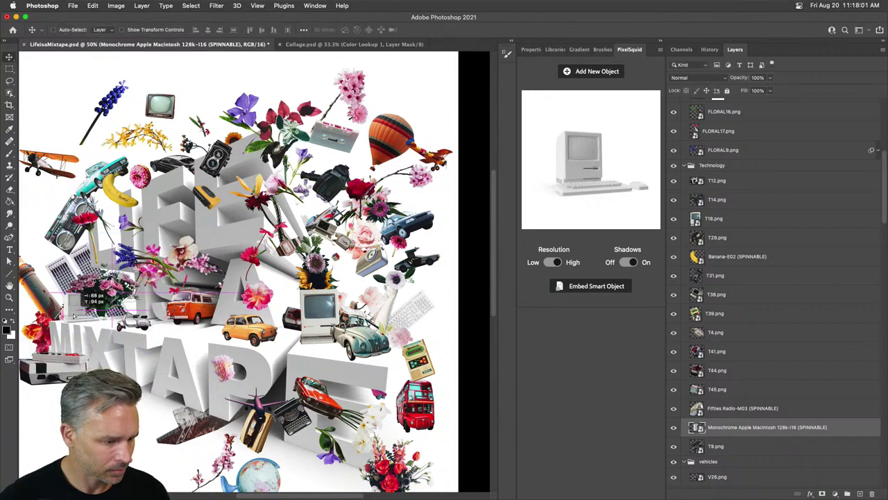
key("super+1")
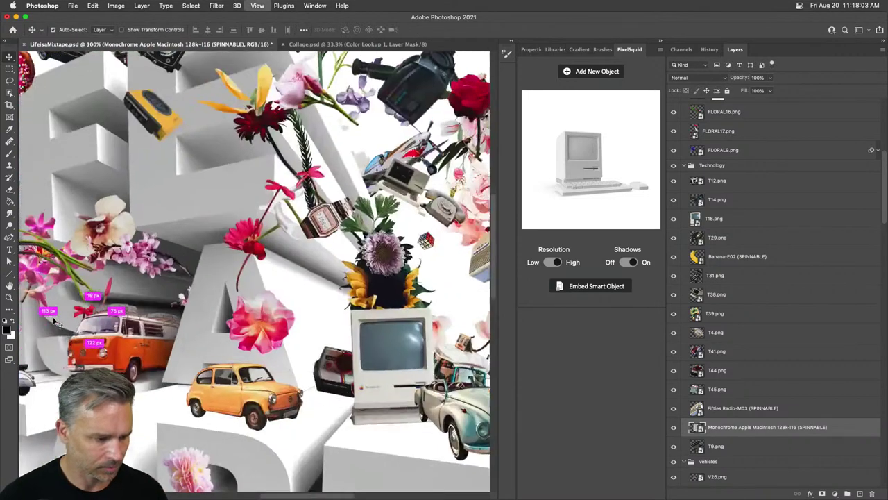
key("super+equal")
scroll(160, 308, "down", 15)
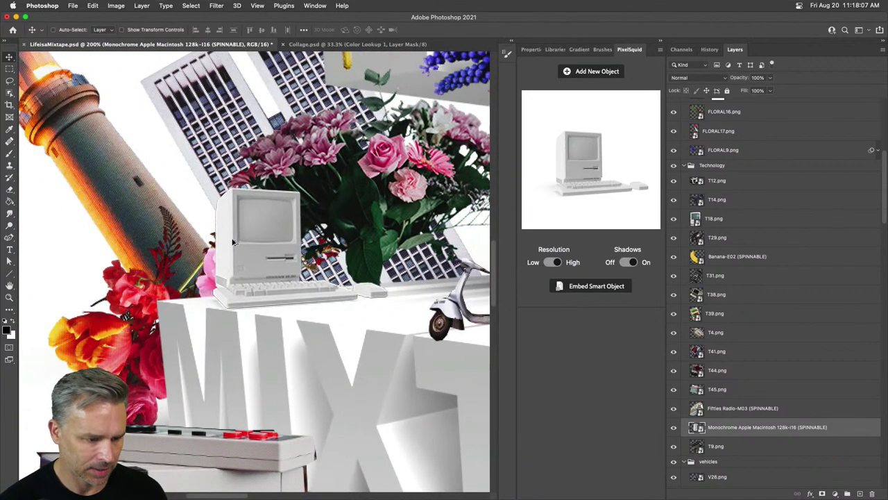
left_click_drag(233, 242, 255, 249)
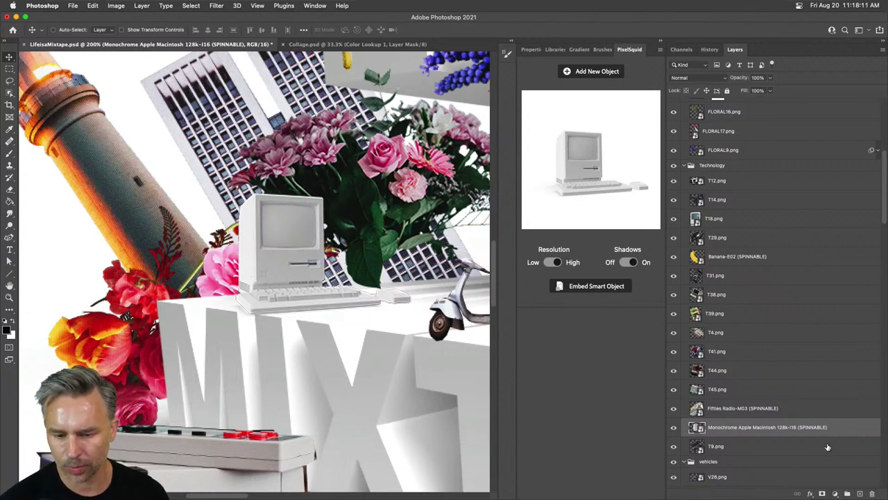
scroll(827, 446, "down", 2)
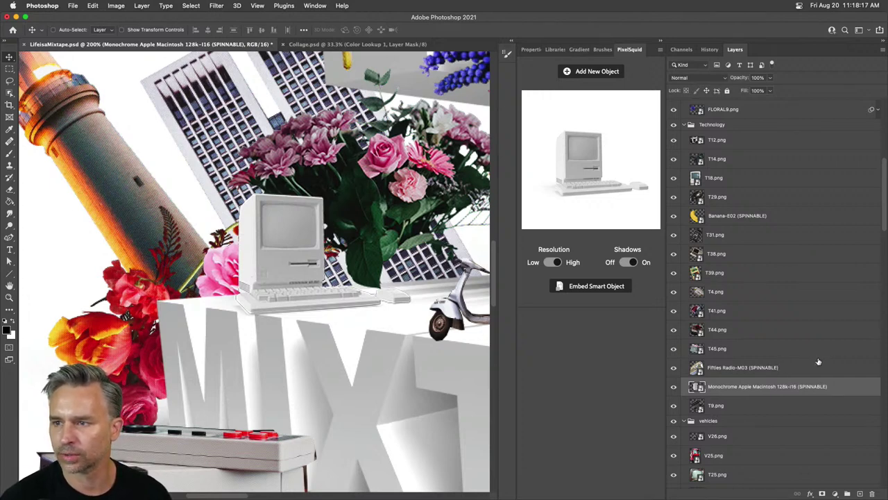
- Add a layer clipped to the Macintosh and pick a muted yellow foreground colour
left_click(859, 493)
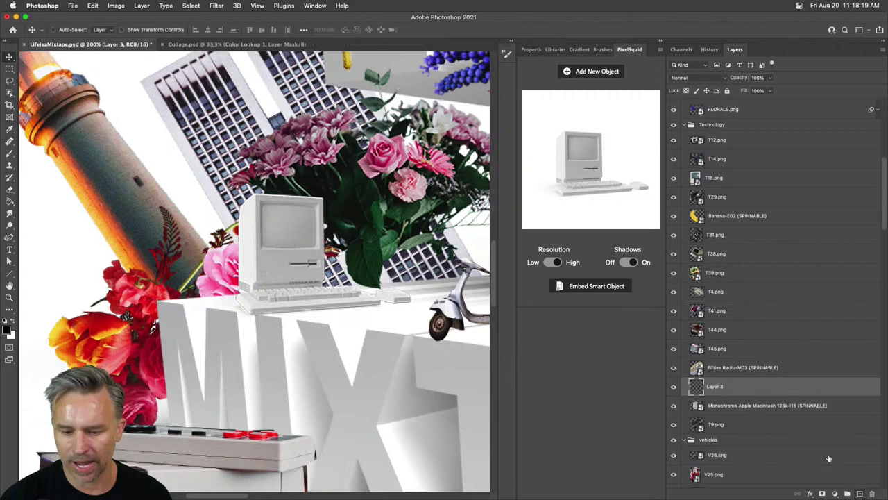
left_click(701, 394, "alt")
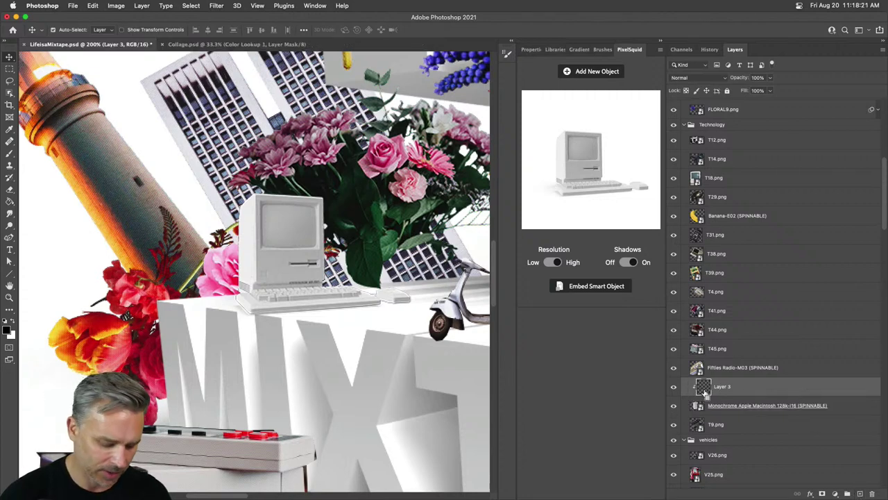
key("super+a")
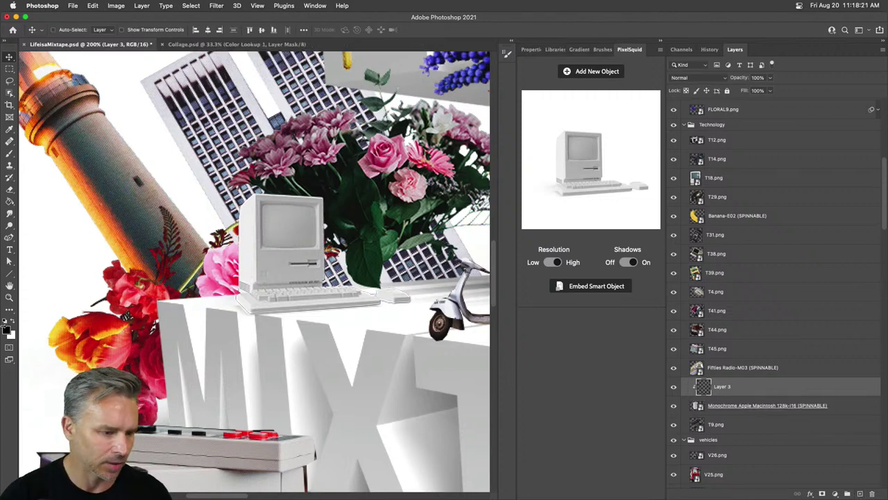
left_click(7, 331)
left_click(190, 280)
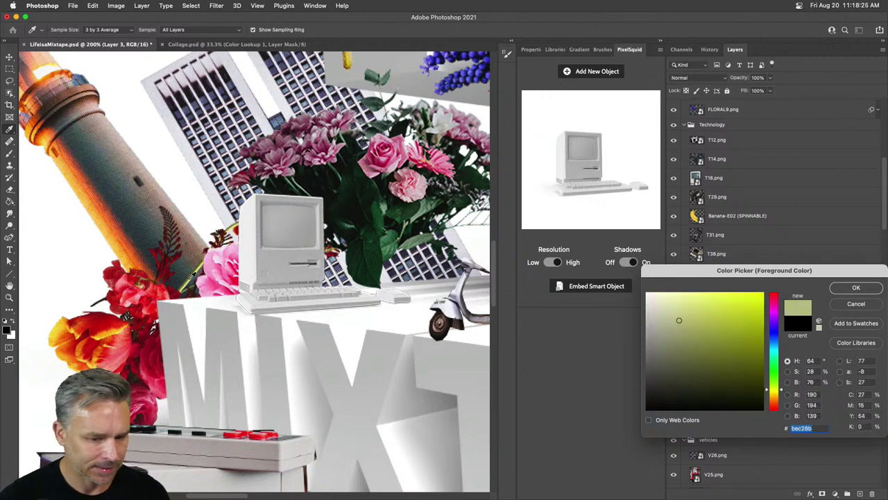
left_click_drag(699, 324, 714, 317)
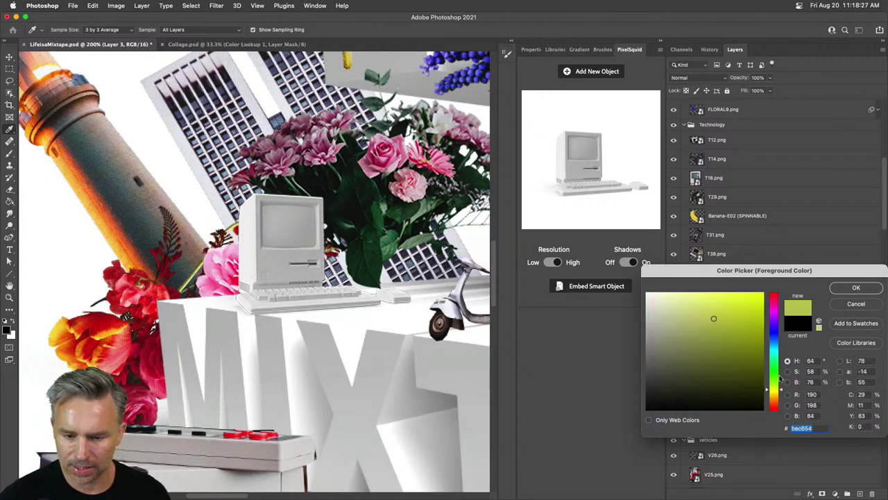
left_click_drag(780, 378, 776, 392)
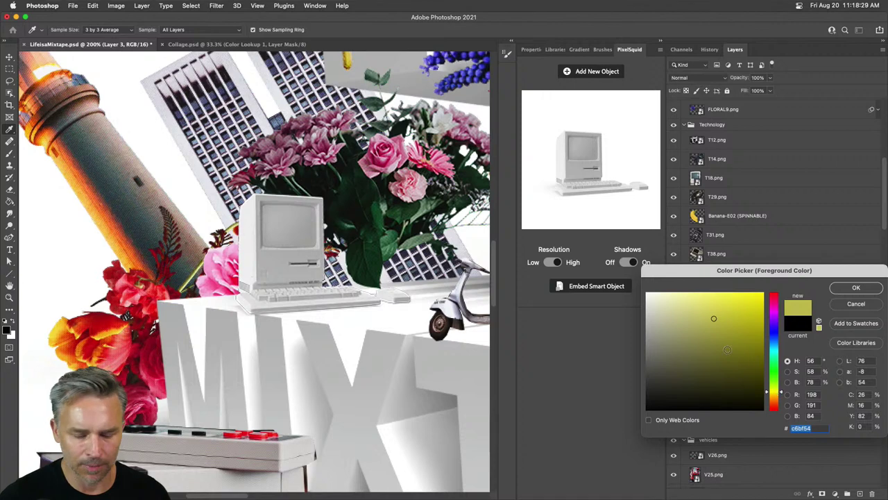
left_click_drag(712, 314, 689, 317)
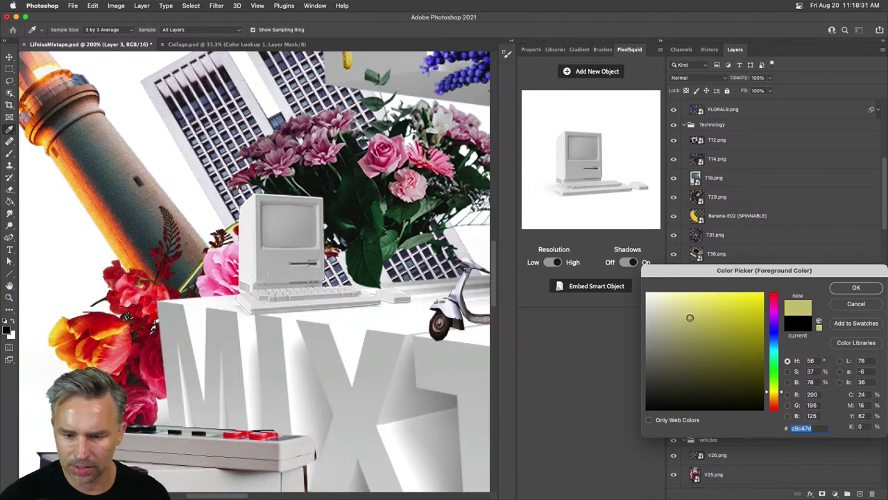
key("Return")
key("v")
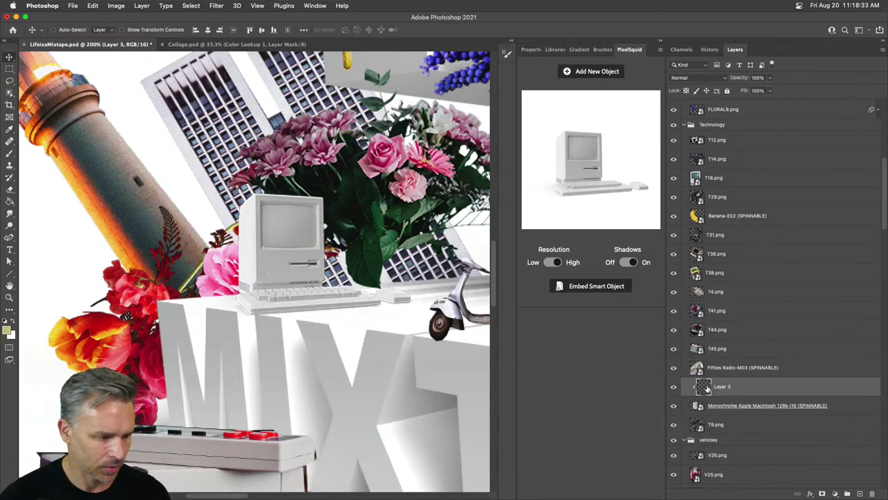
- Fill Layer 3 with the yellow and set its blend mode to Color
key("shift+BackSpace")
key("Return")
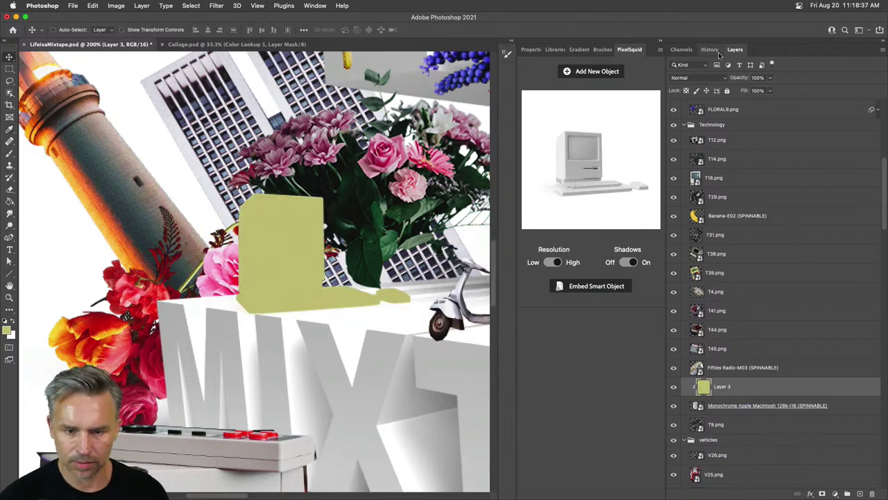
left_click(697, 78)
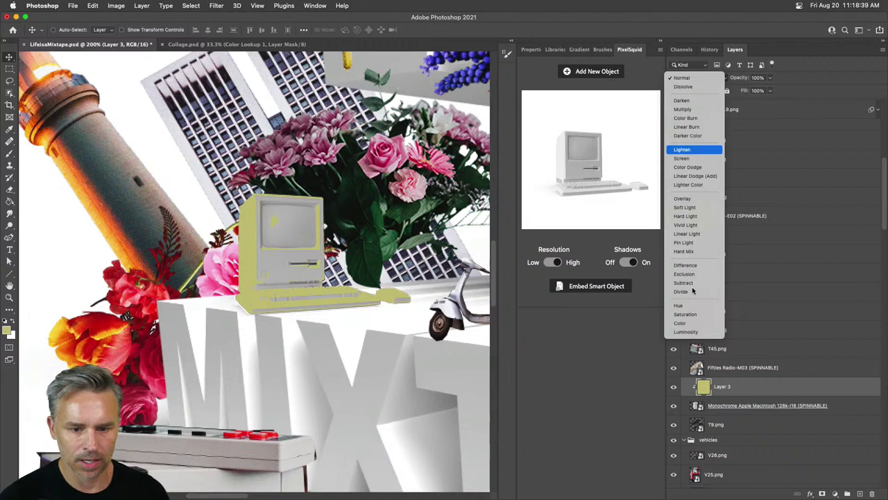
left_click(690, 325)
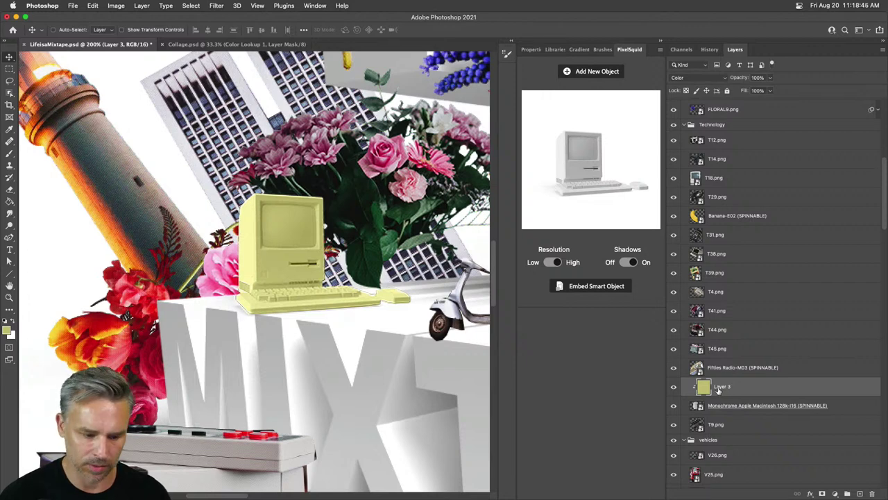
- Lower Layer 3's saturation to about -63 and zoom in on the computer
key("super+u")
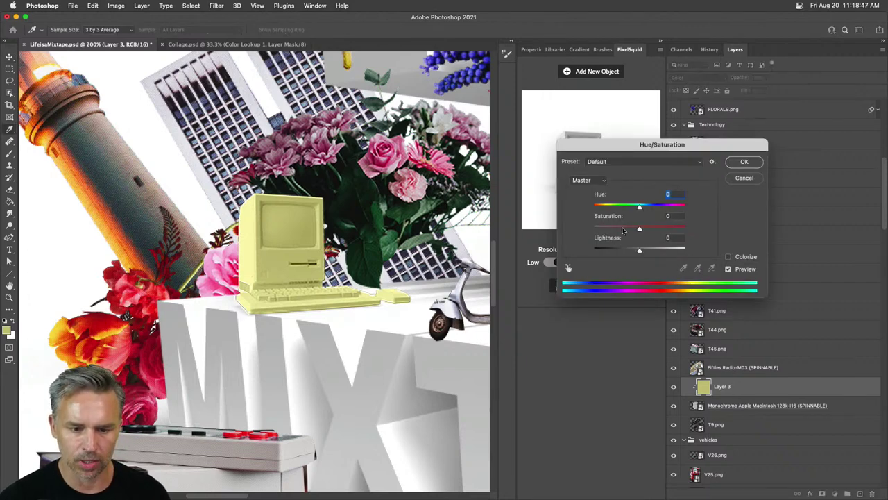
left_click(617, 230)
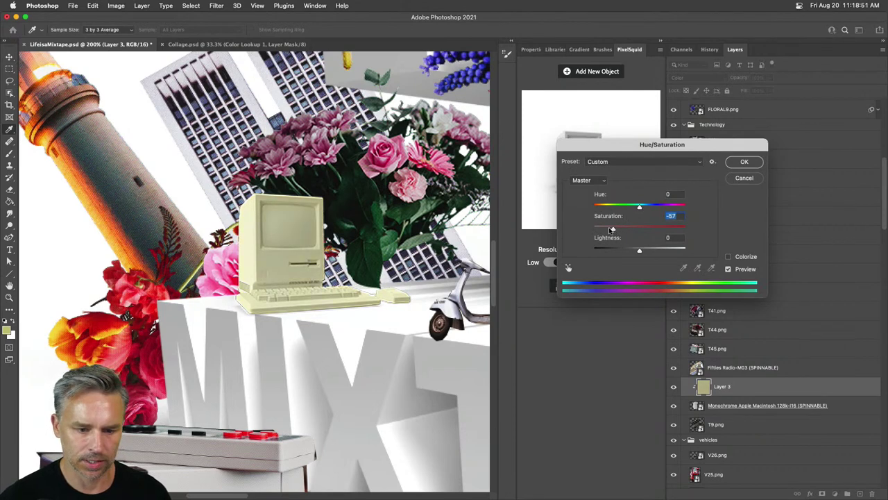
left_click_drag(611, 229, 609, 230)
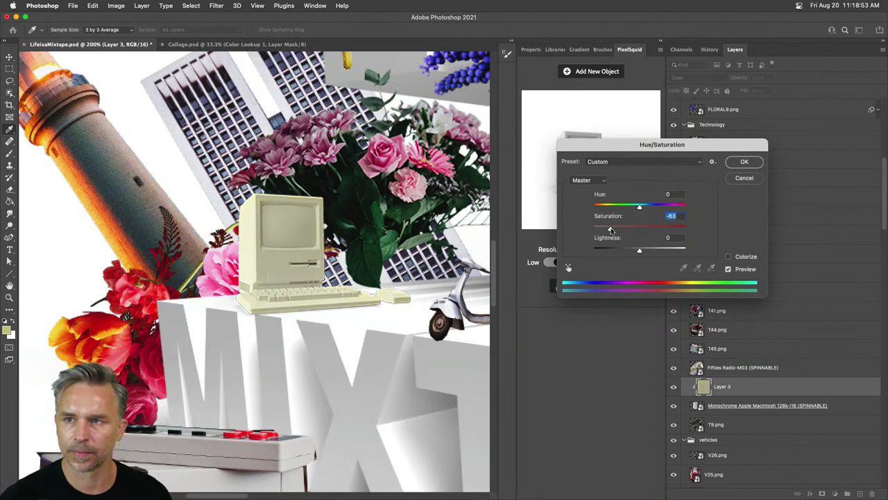
key("Return")
key("super+equal")
key("super+equal")
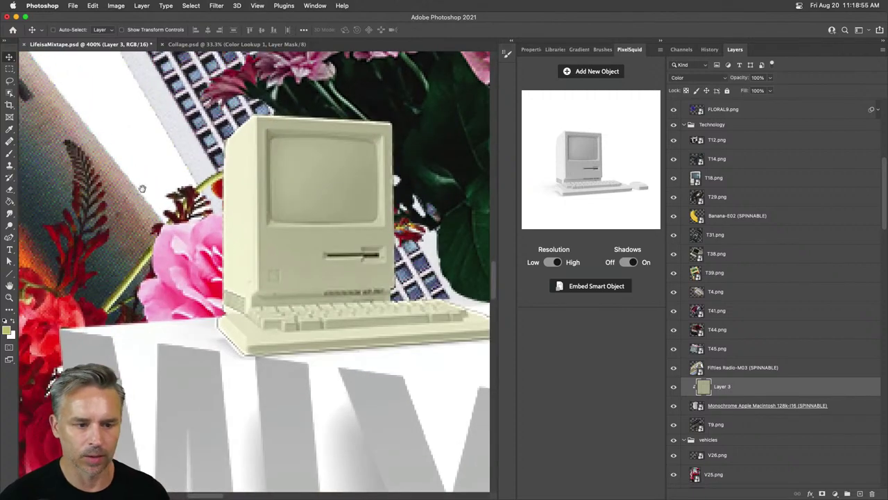
left_click_drag(288, 176, 272, 243)
- Add Layer 4 and lasso the Macintosh's monitor screen
left_click(860, 493)
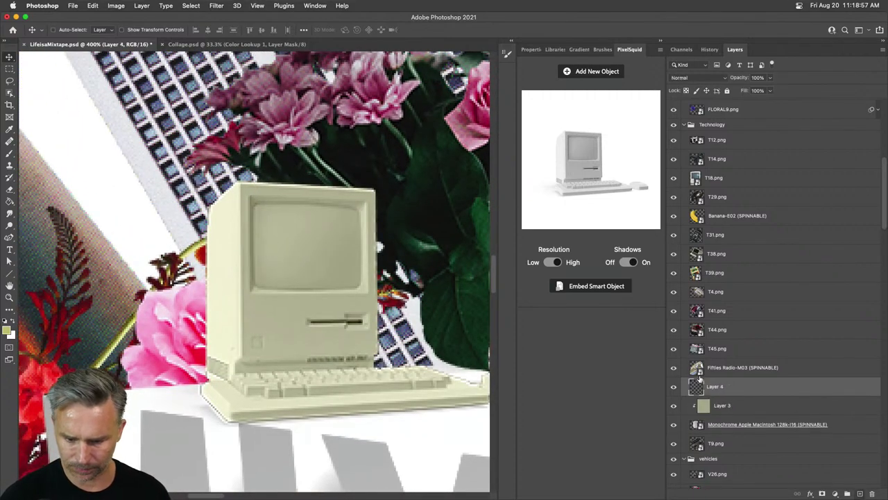
left_click(698, 425)
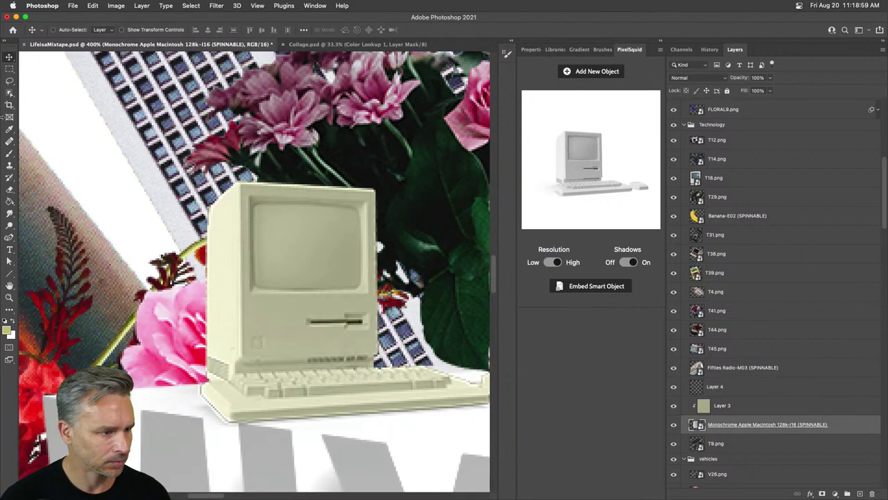
mouse_move(9, 80)
left_mouse_down()
mouse_move(35, 83)
mouse_move(9, 93)
mouse_move(51, 105)
left_mouse_up()
left_click(311, 242)
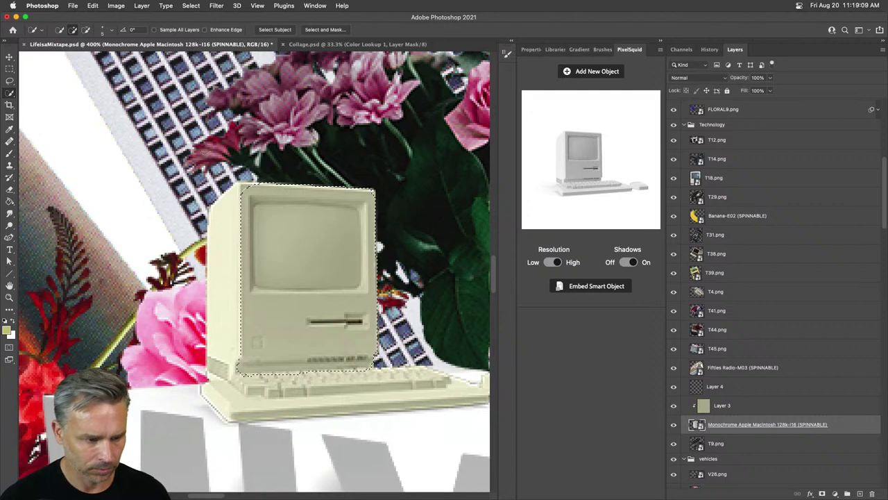
key("l")
left_click(231, 208)
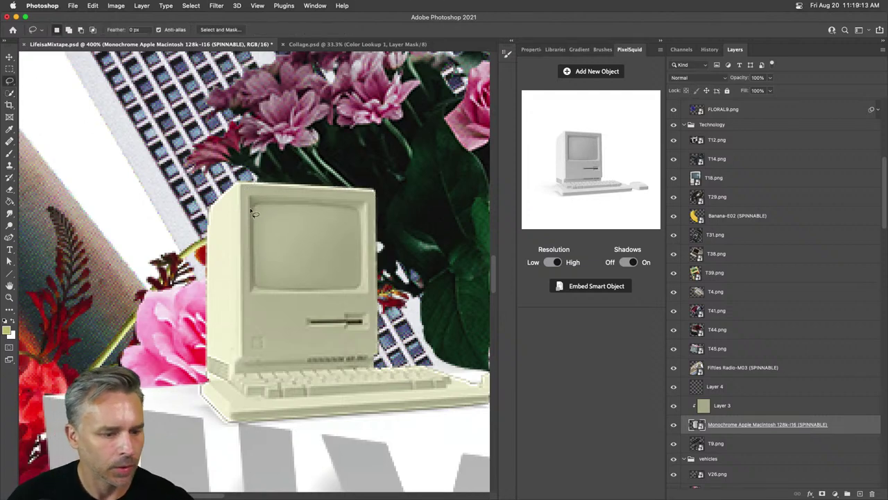
left_click(720, 390)
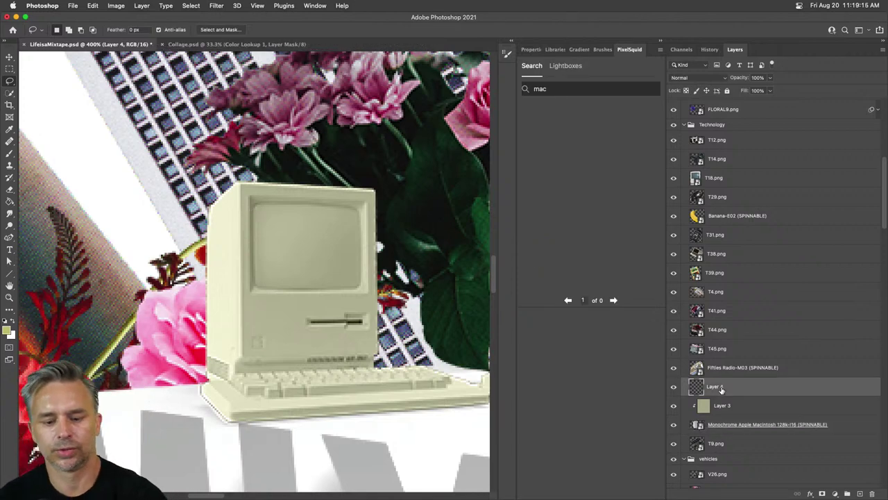
mouse_move(254, 286)
left_mouse_down()
mouse_move(254, 222)
mouse_move(292, 206)
mouse_move(353, 207)
mouse_move(361, 221)
mouse_move(360, 284)
mouse_move(260, 292)
left_mouse_up()
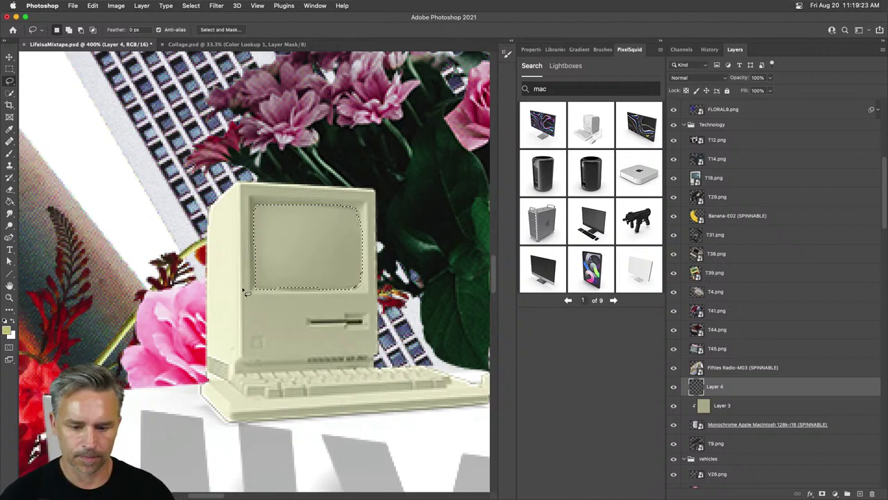
- Fill the screen selection on Layer 4 with black and deselect
key("d")
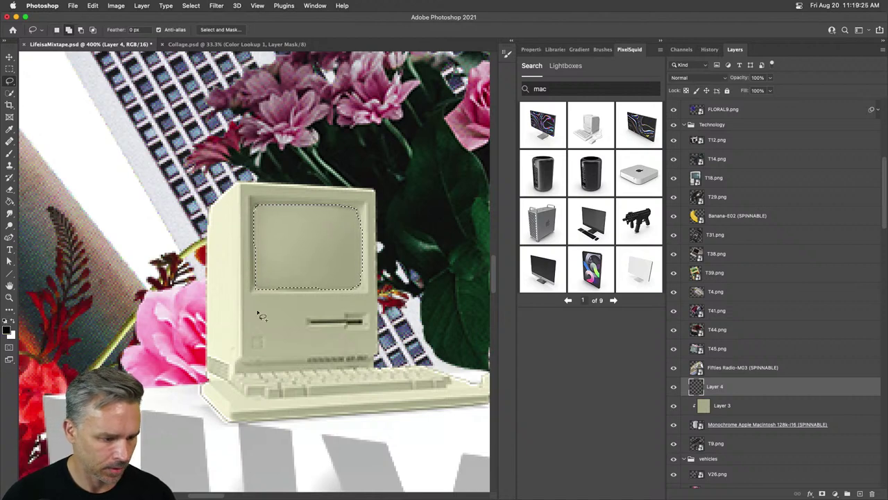
key("i")
key("shift+BackSpace")
key("Return")
key("ctrl+d")
key("l")
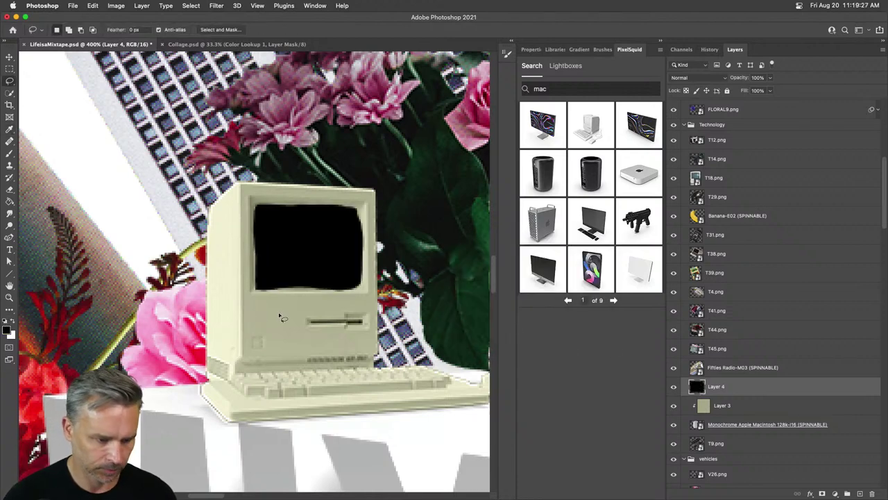
- Set Layer 4's opacity to 60% and clip it to Layer 3
left_click_drag(736, 78, 725, 77)
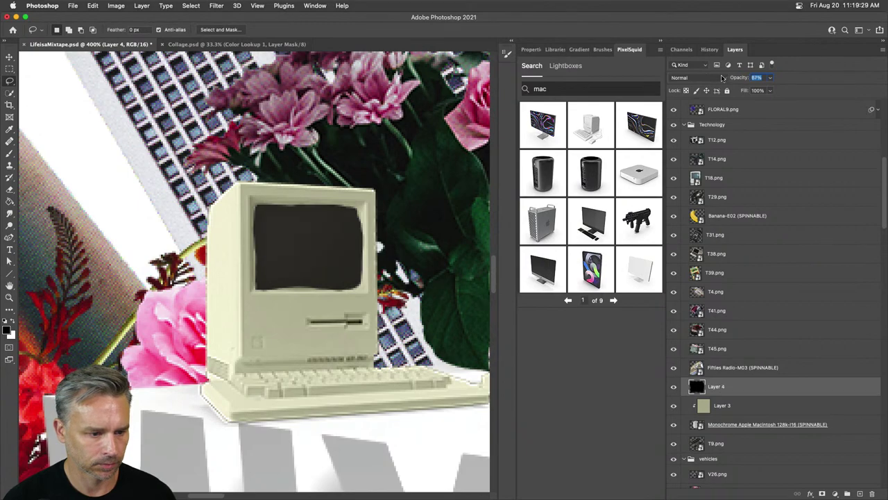
type("60")
key("Return")
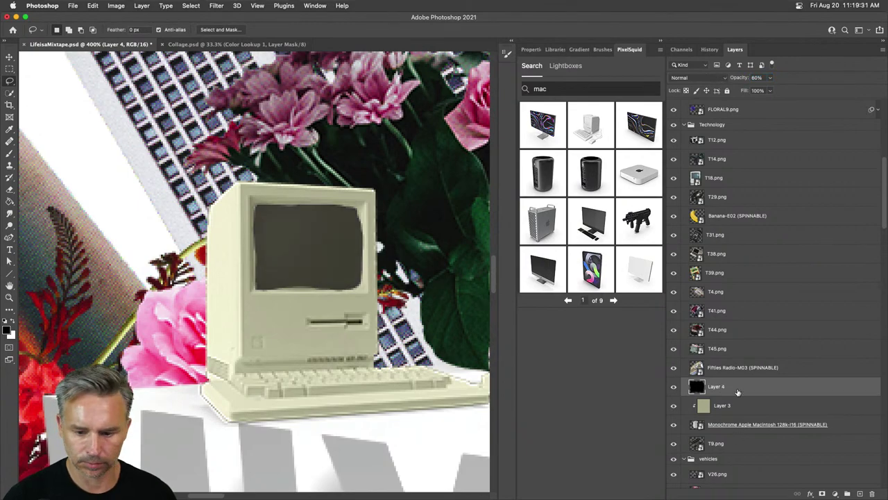
left_click(746, 396, "alt")
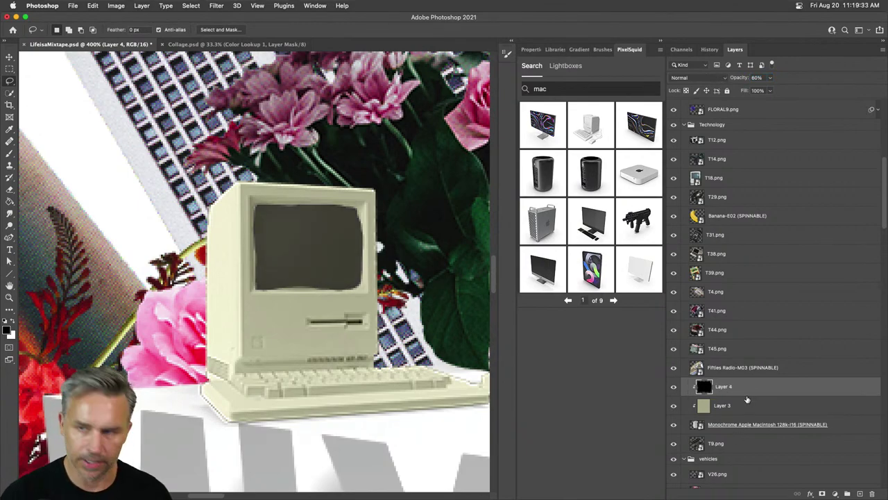
key("ctrl+minus")
- Move the Macintosh Plus photo T18.png left and rasterize it
key("ctrl+minus")
key("ctrl+minus")
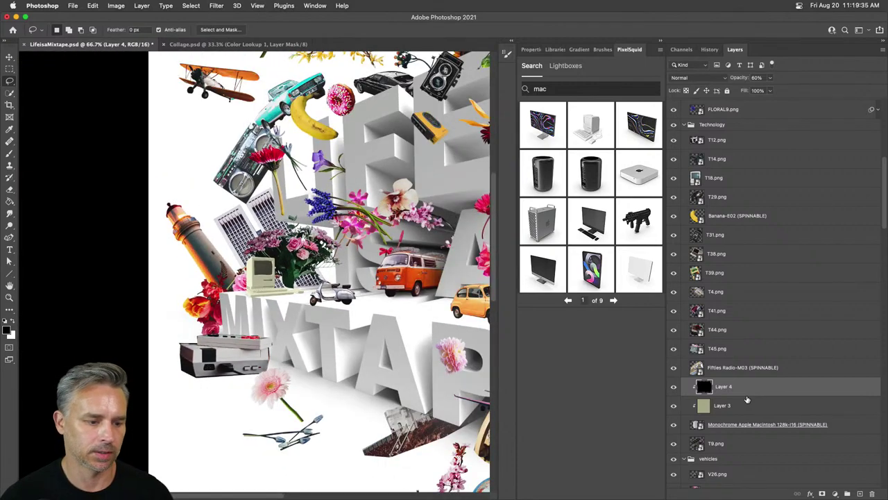
key("ctrl+minus")
key("ctrl+minus")
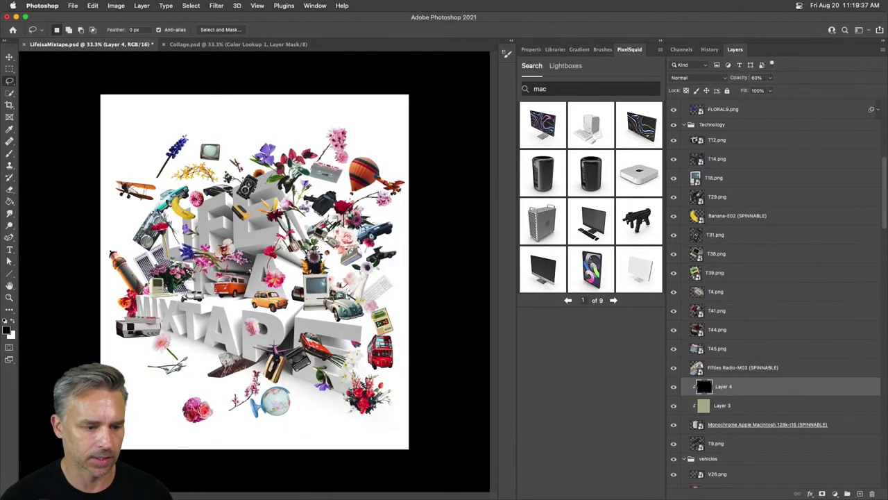
left_click(10, 57)
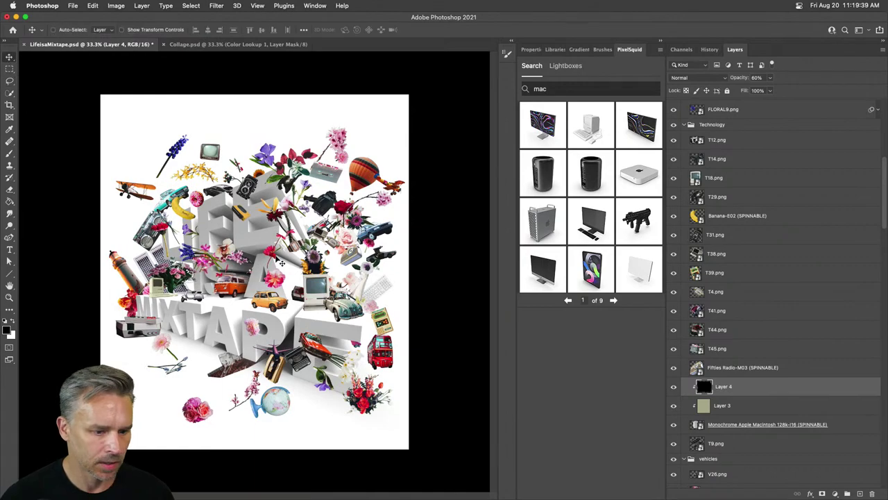
key("ctrl+1")
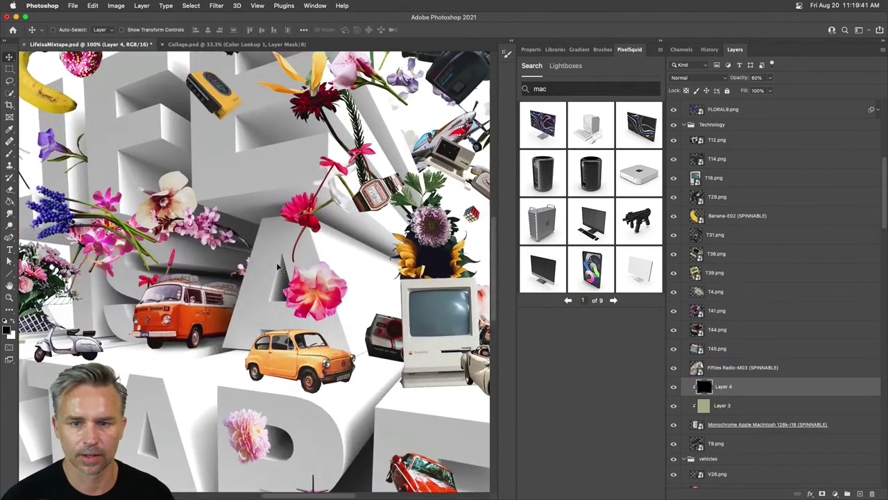
left_click_drag(410, 313, 313, 300)
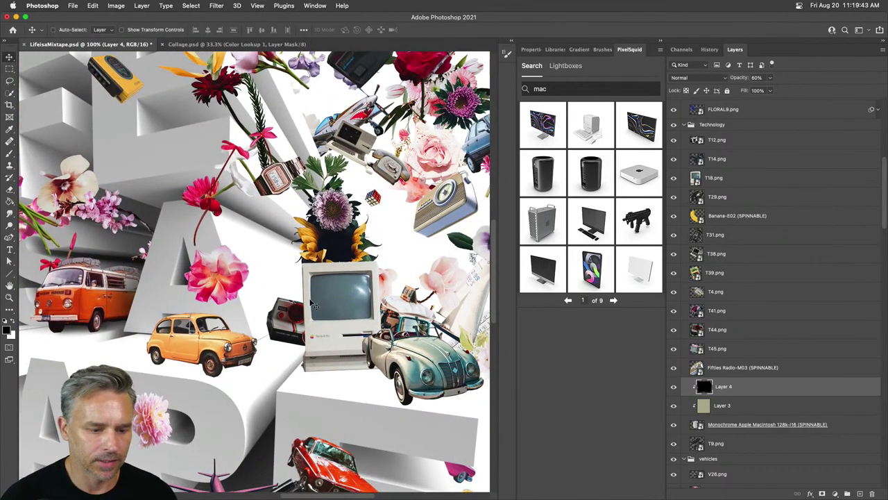
left_click(318, 305, "ctrl")
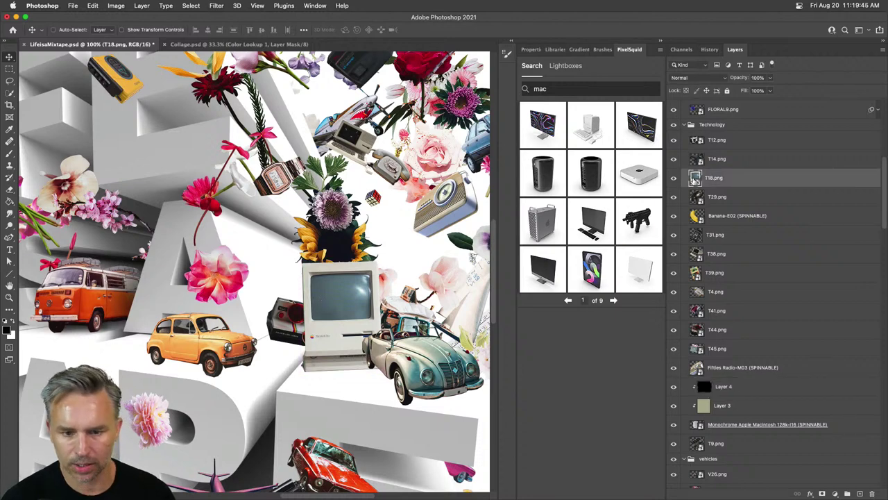
left_click_drag(344, 312, 212, 269)
right_click(742, 182)
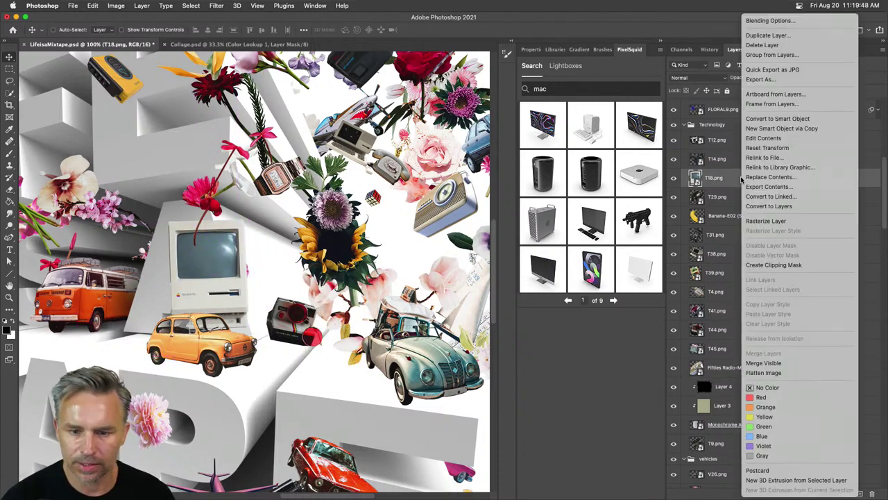
left_click(766, 220)
- Place T18.png below Fifties Radio in the stack and over the small beige Mac
key("z")
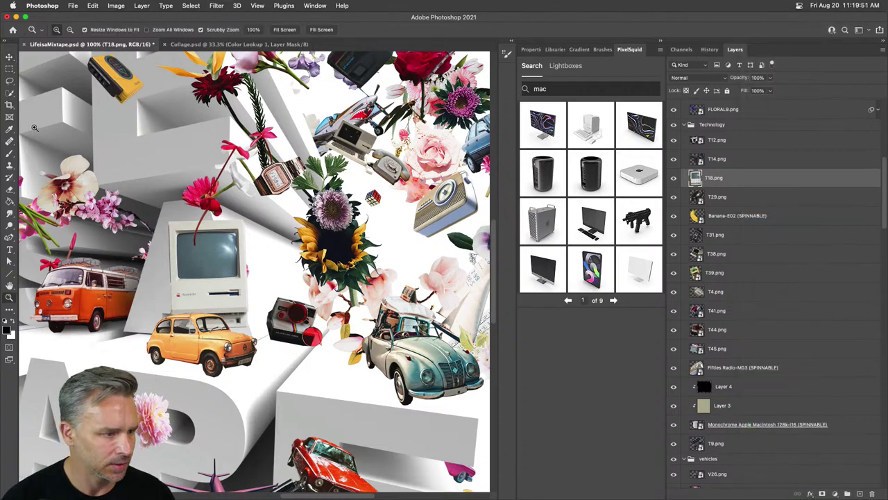
left_click(9, 57)
scroll(254, 275, "left", 10)
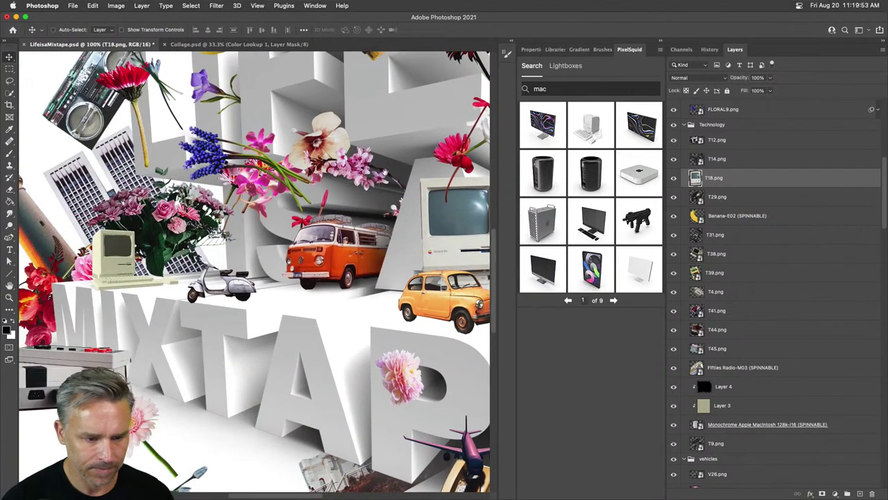
left_click_drag(723, 177, 721, 377)
left_click_drag(454, 236, 108, 277)
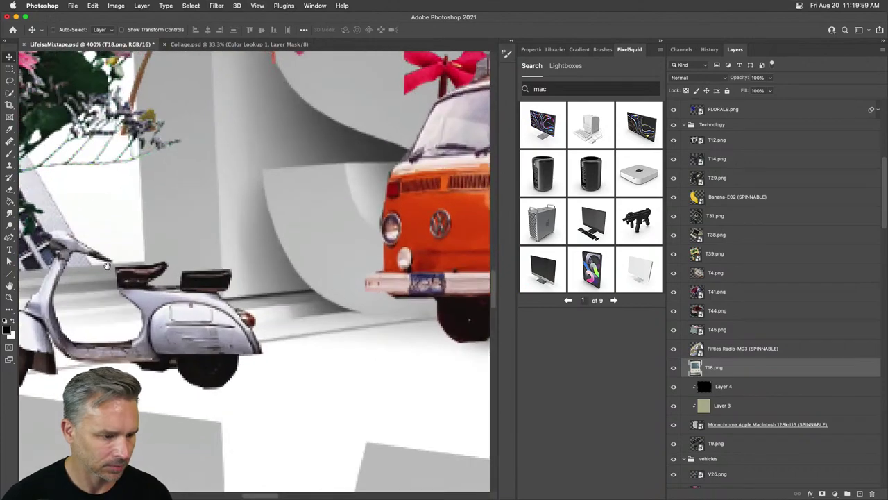
scroll(111, 279, "left", 10)
scroll(283, 249, "up", 3)
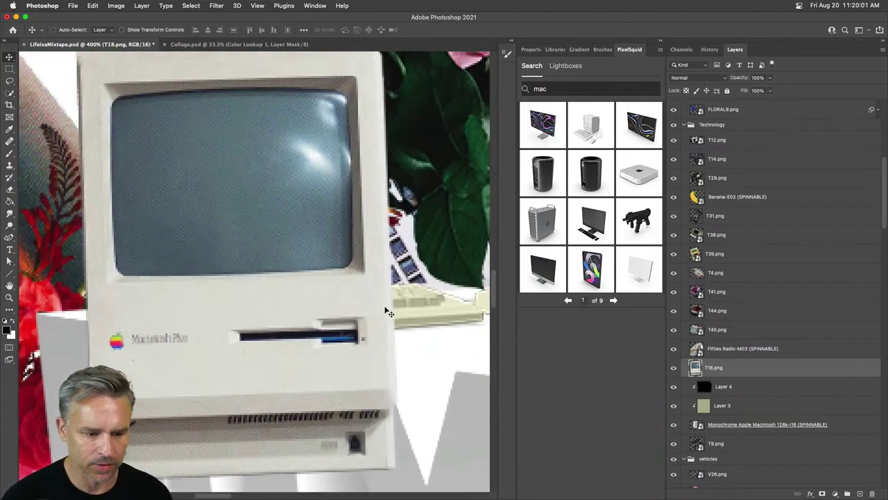
- Further lower Layer 3's saturation with Hue/Saturation for a greyer beige
left_click(705, 408)
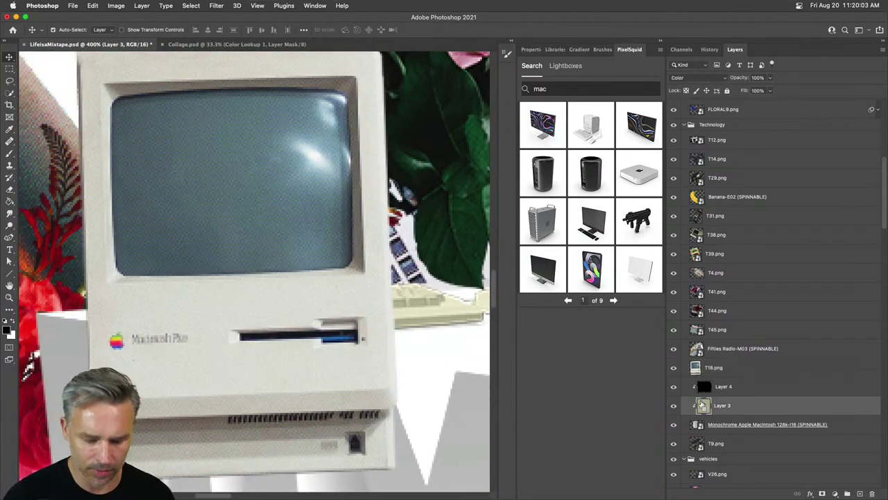
key("ctrl+u")
left_click(612, 228)
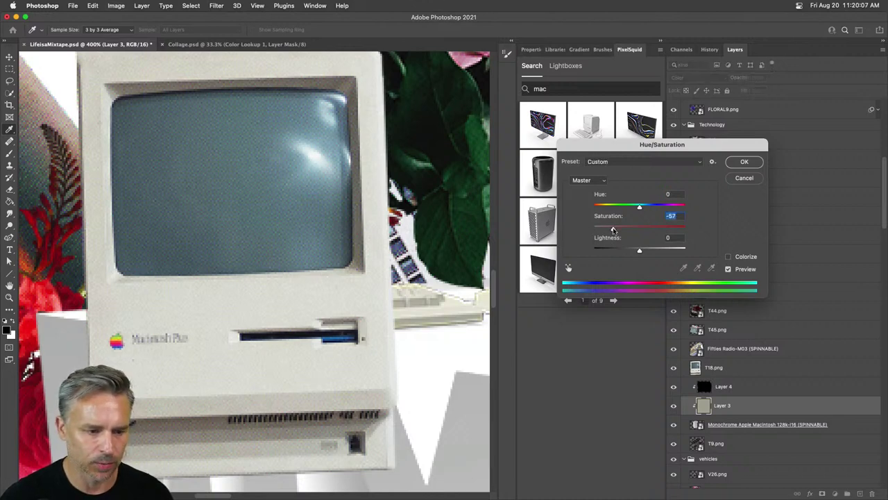
key("Return")
left_click(716, 373)
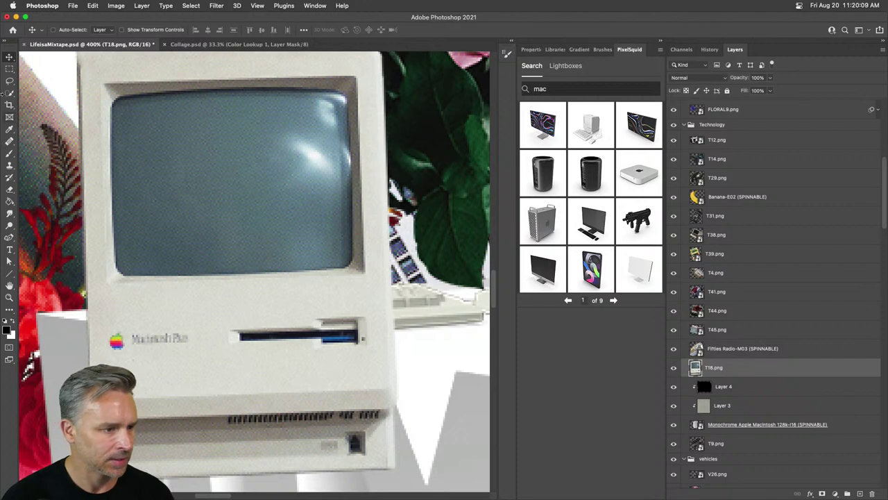
left_click(9, 70)
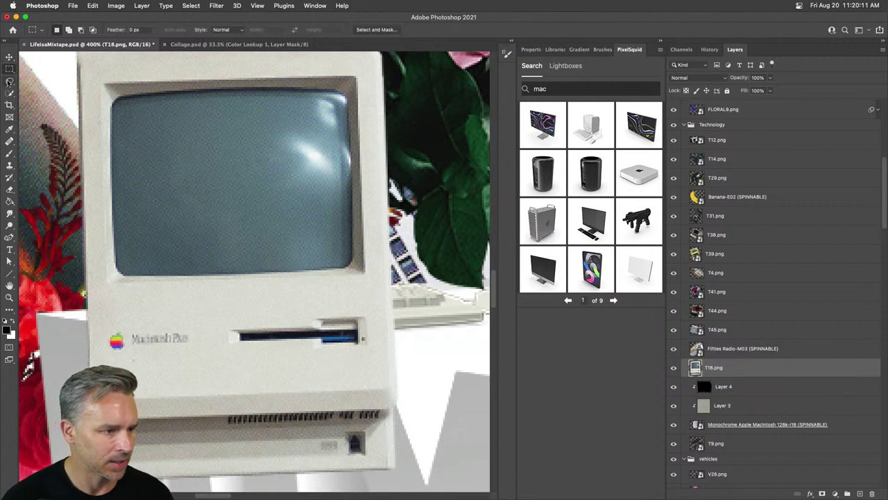
- Copy the Macintosh Plus monitor to a new layer, shrink it ~70% over the beige Mac's screen
left_click(9, 81)
mouse_move(104, 83)
left_mouse_down()
mouse_move(162, 86)
mouse_move(361, 62)
mouse_move(353, 78)
mouse_move(360, 84)
mouse_move(371, 353)
mouse_move(378, 309)
mouse_move(367, 275)
mouse_move(105, 284)
left_mouse_up()
key("ctrl+j")
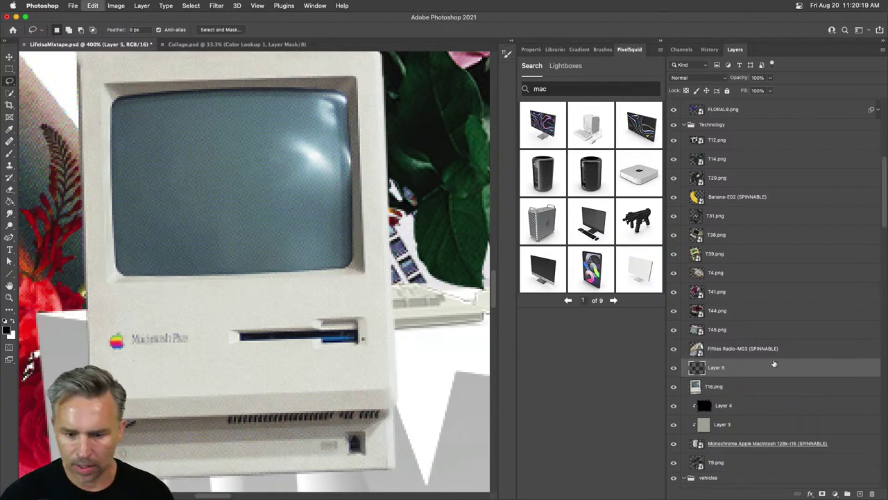
left_click(672, 391)
key("ctrl+t")
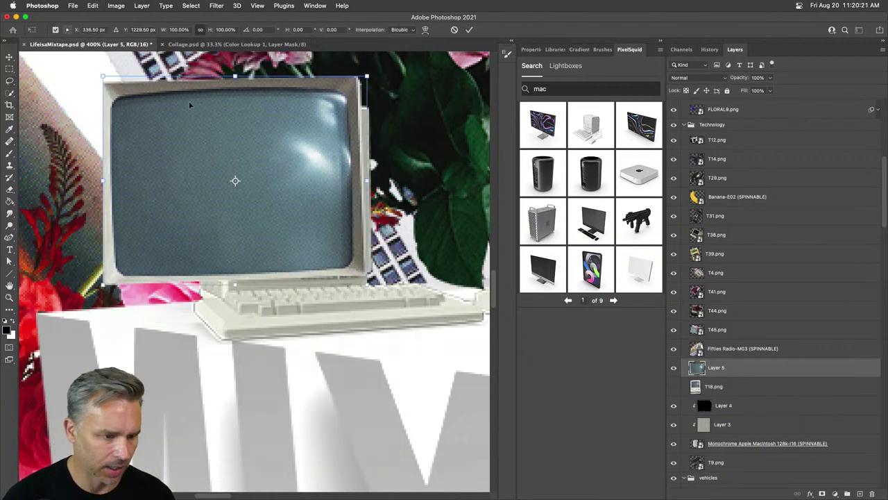
left_click_drag(99, 72, 182, 135)
left_click_drag(266, 210, 258, 170)
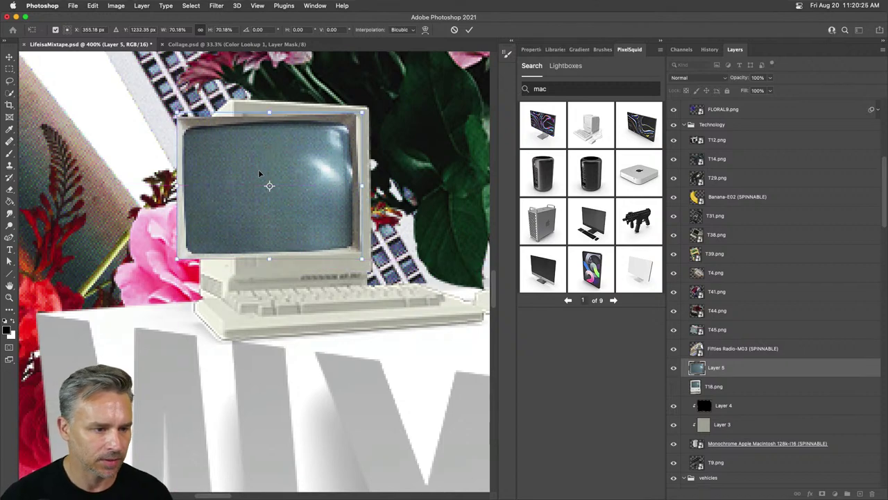
- Distort the screen image to match the bezel corners and delete the hidden T18.png layer
right_click(211, 150)
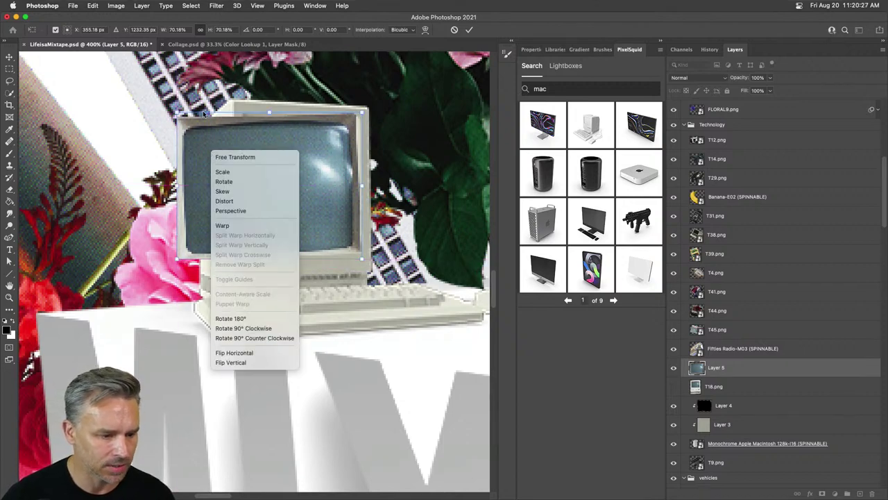
left_click(180, 223)
left_click_drag(172, 261, 233, 214)
right_click(236, 122)
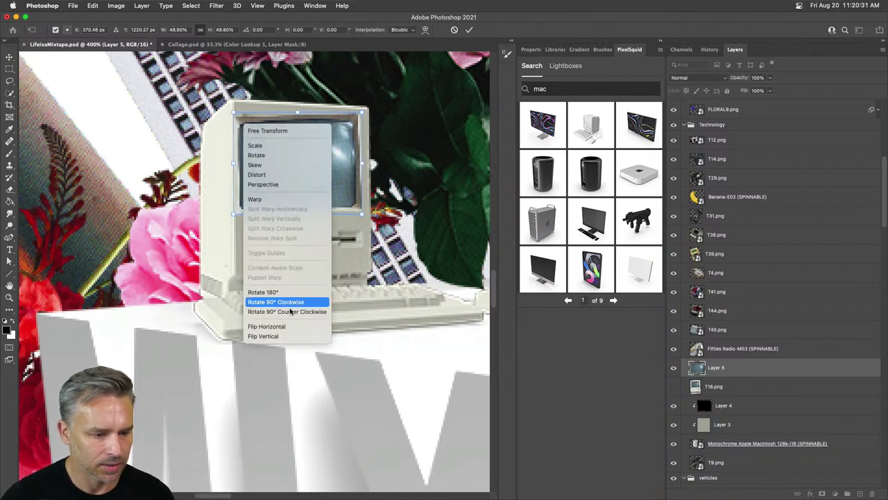
left_click(257, 174)
left_click_drag(235, 116, 241, 107)
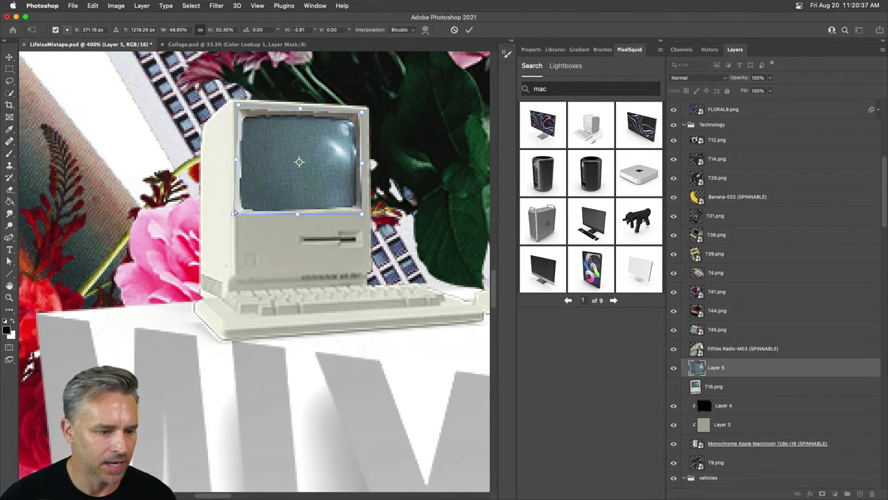
left_click_drag(233, 216, 237, 216)
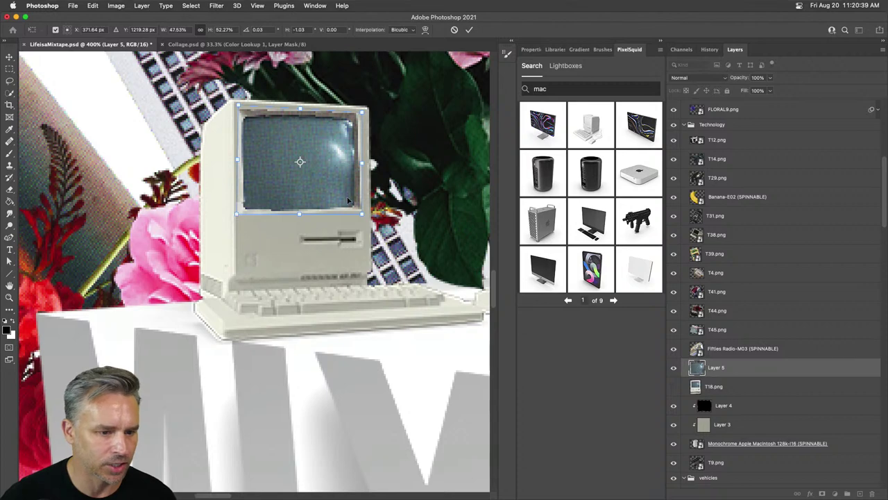
key("Return")
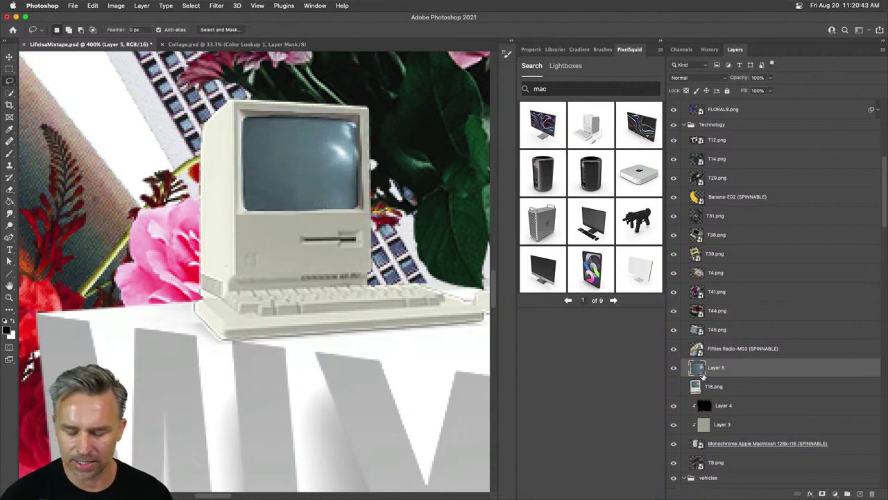
left_click_drag(720, 388, 872, 493)
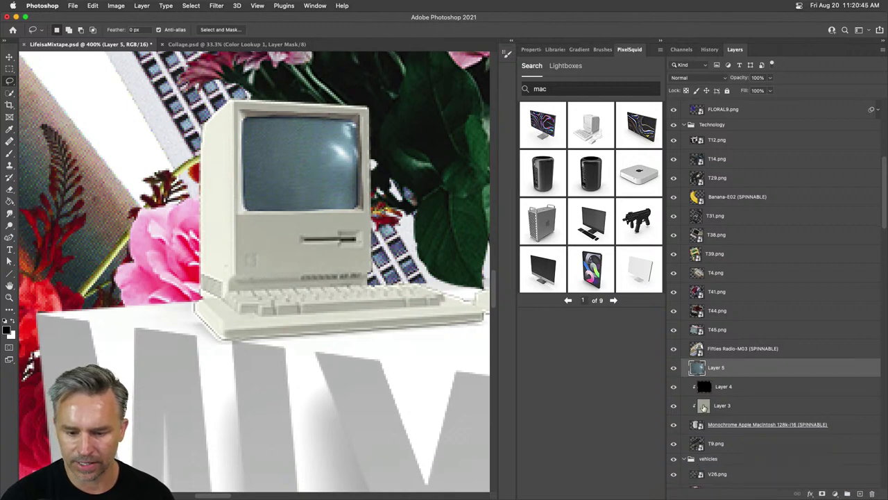
- Merge Layer 5 through the Macintosh layer, rename the result 'Mac', and zoom out fully
left_click(784, 425, "shift")
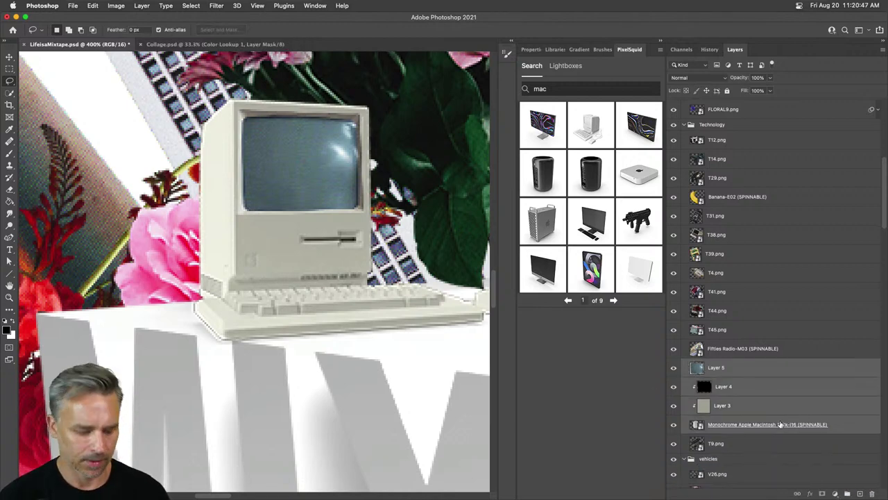
key("super+e")
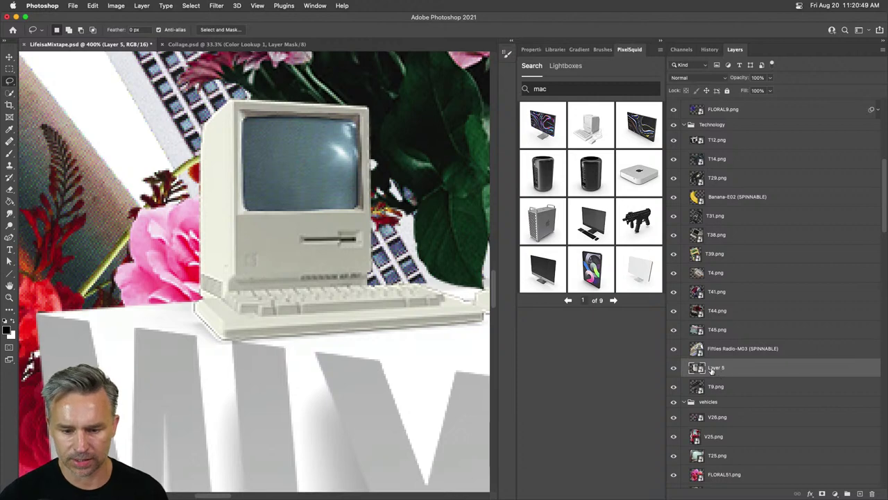
double_click(714, 368)
type("ma")
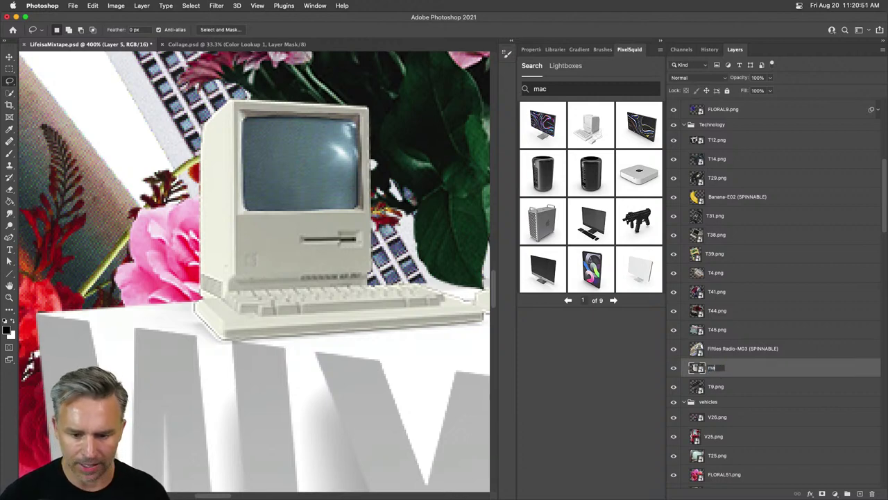
key("Return")
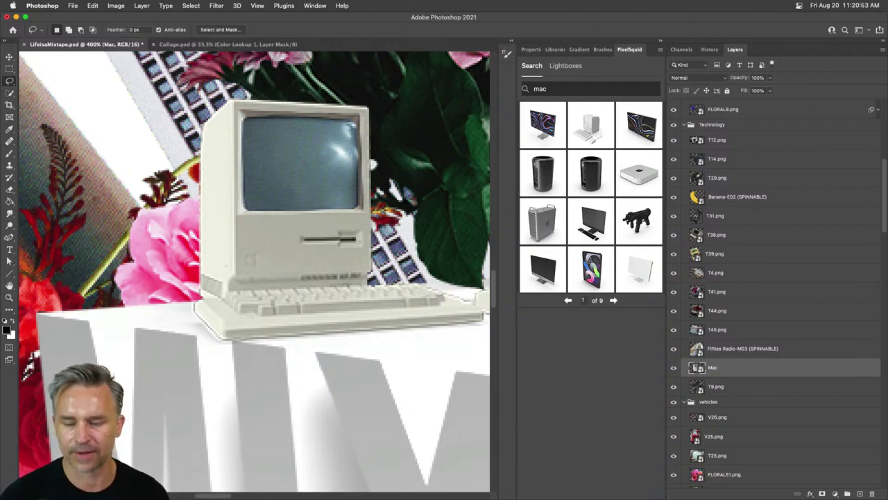
key("super+minus")
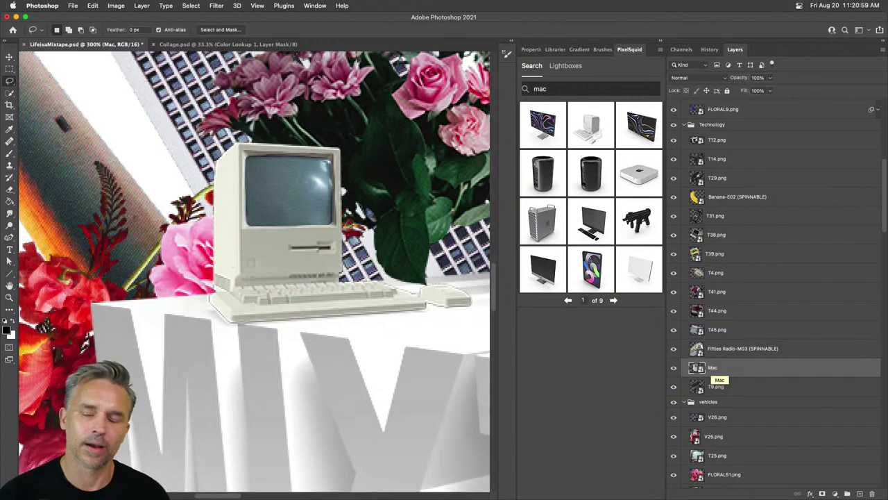
key("super+0")
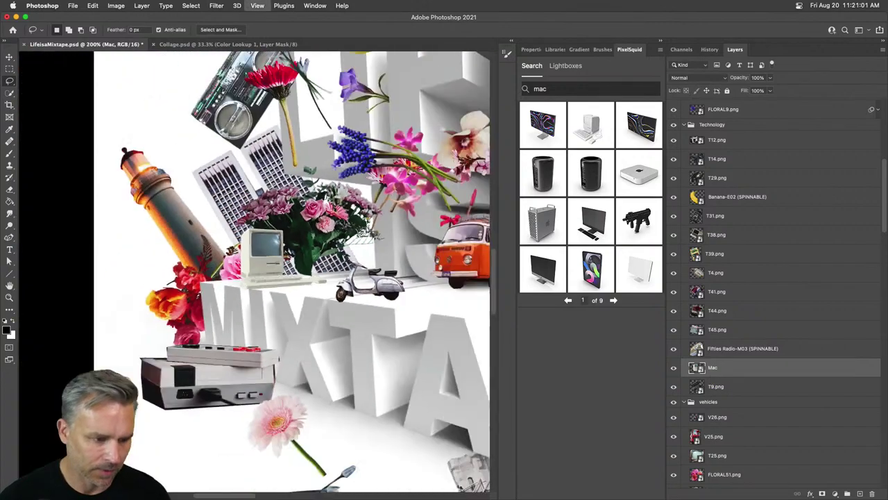
- Send FLORAL3 to the back, drop it into the buildings group and behind the Mac
left_click(9, 56)
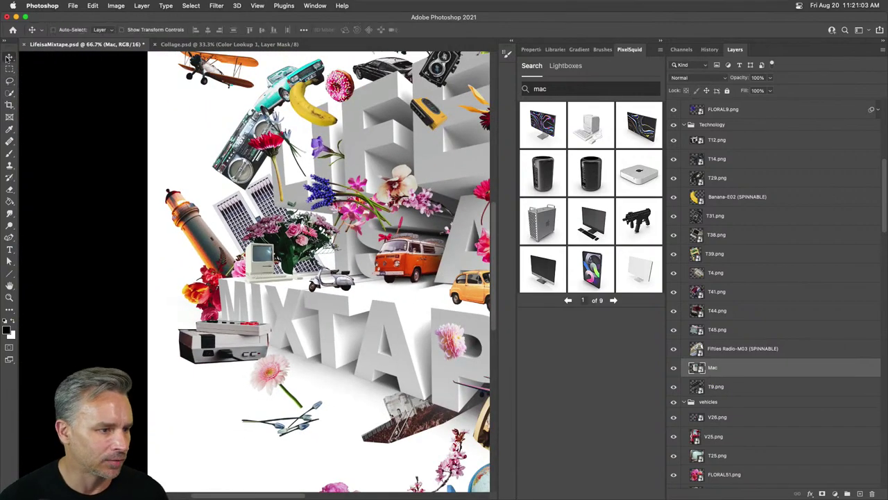
left_click_drag(297, 252, 300, 255)
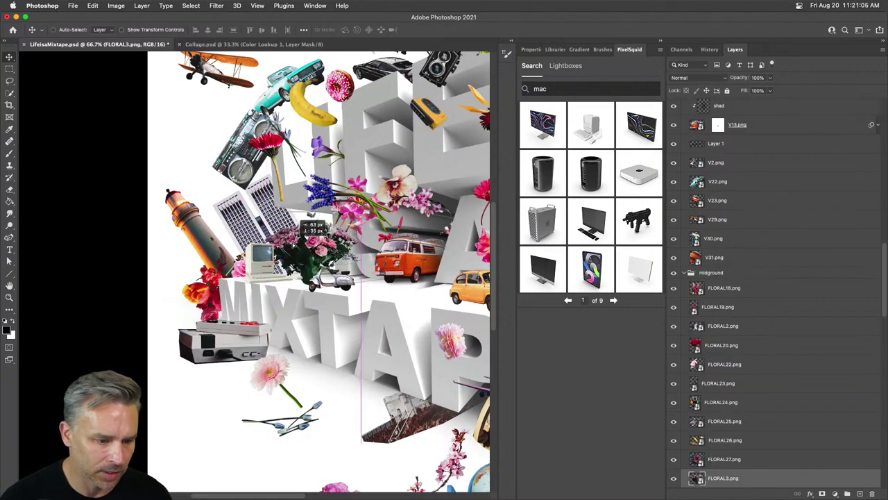
scroll(827, 426, "down", 5)
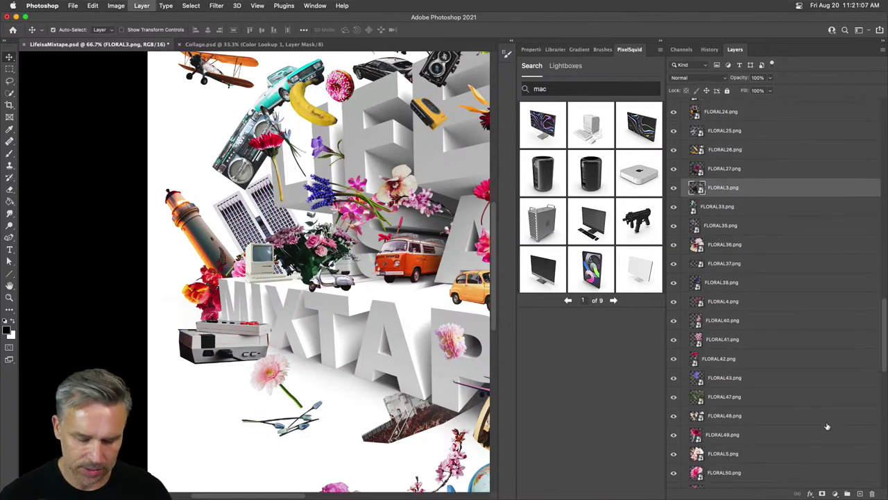
scroll(826, 426, "down", 10)
key("super+shift+bracketleft")
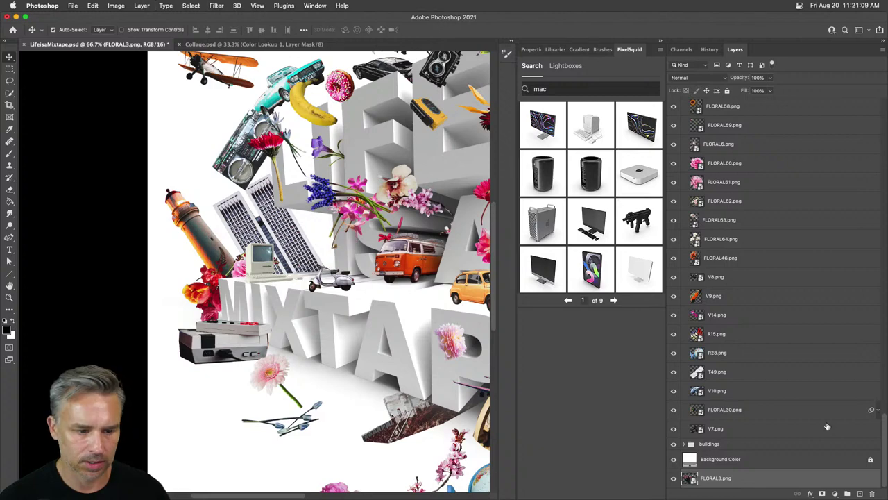
left_click_drag(692, 487, 691, 446)
left_click_drag(271, 241, 310, 257)
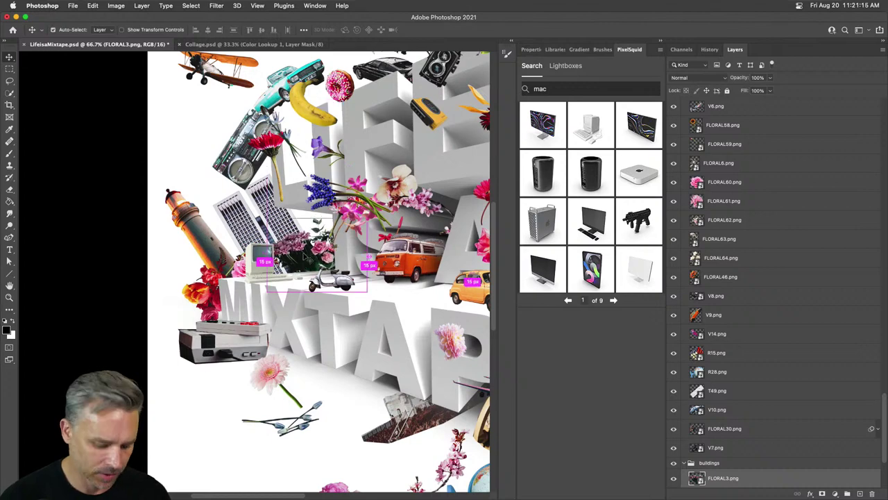
- Rotate FLORAL3 about 20° and shift the FLORAL9 flowers up and left
key("super+t")
left_click_drag(242, 205, 238, 253)
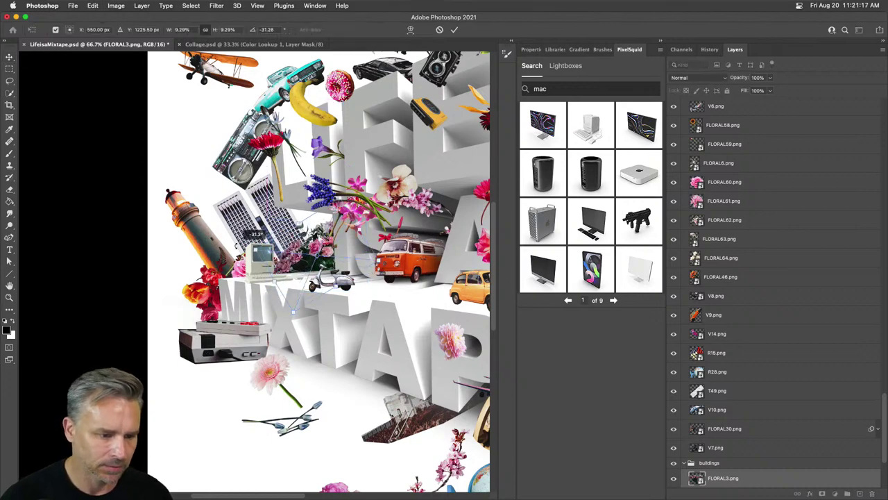
key("Return")
scroll(255, 228, "right", 5)
scroll(256, 229, "up", 2)
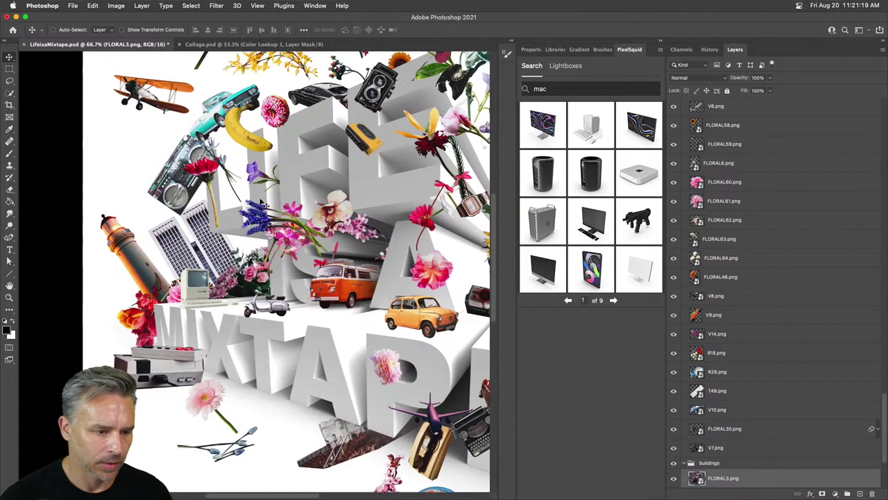
left_click_drag(255, 219, 241, 193)
scroll(241, 194, "up", 5)
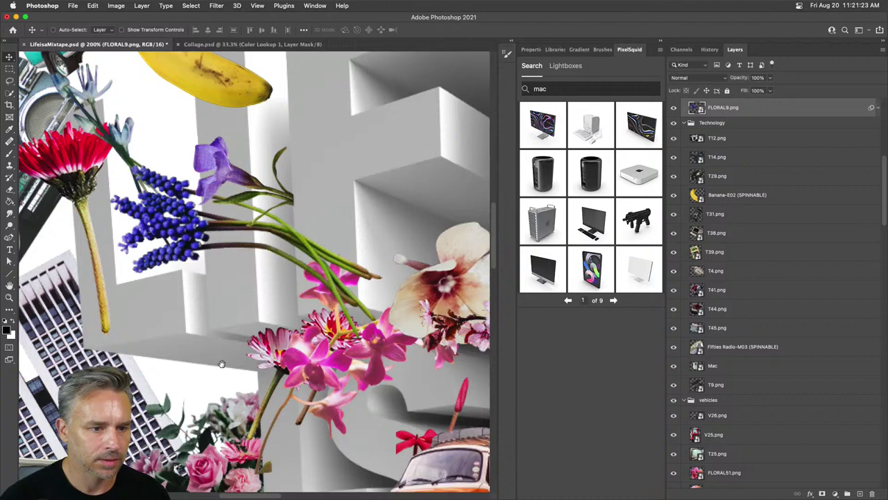
- Lasso the FLORAL9 flowers crossing the white letter and hide them with a layer mask
left_click_drag(221, 364, 201, 376)
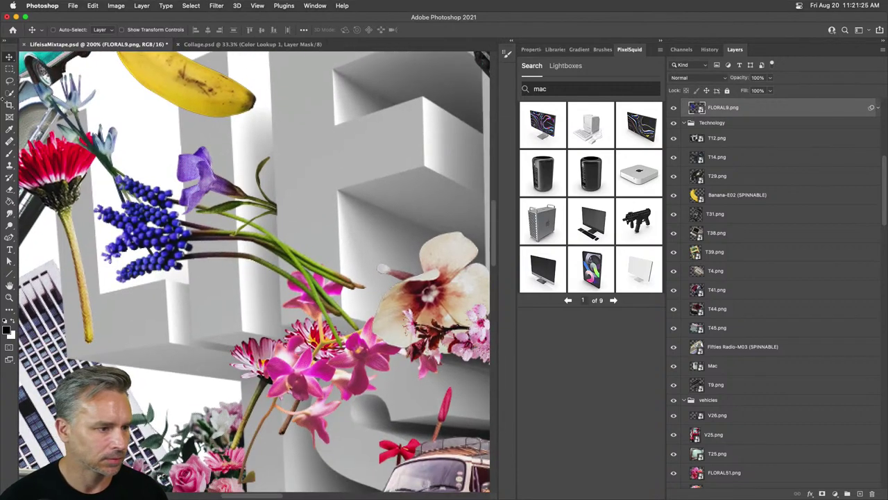
left_click(9, 81)
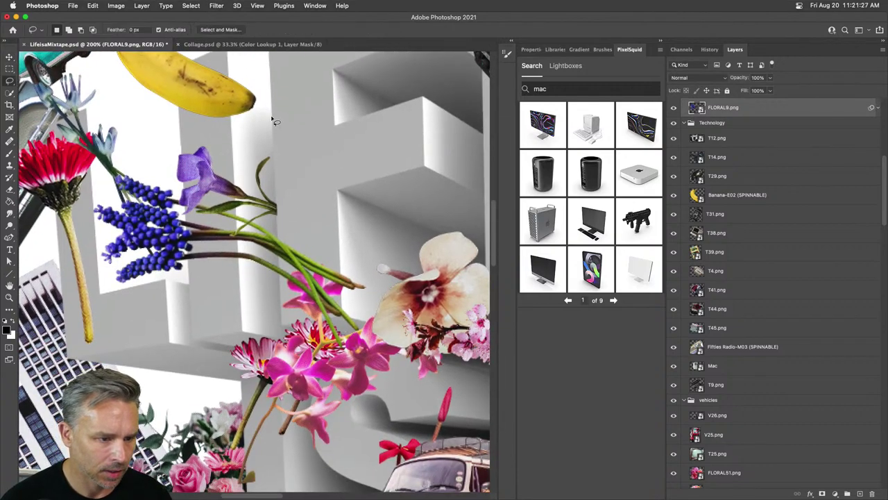
mouse_move(272, 120)
left_mouse_down()
mouse_move(279, 320)
mouse_move(356, 389)
mouse_move(359, 422)
mouse_move(430, 388)
mouse_move(389, 215)
mouse_move(388, 91)
left_mouse_up()
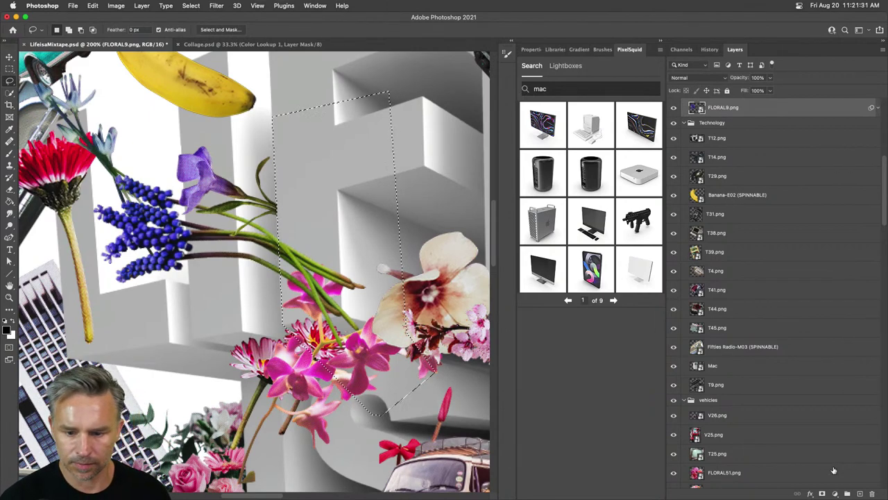
left_click(822, 493)
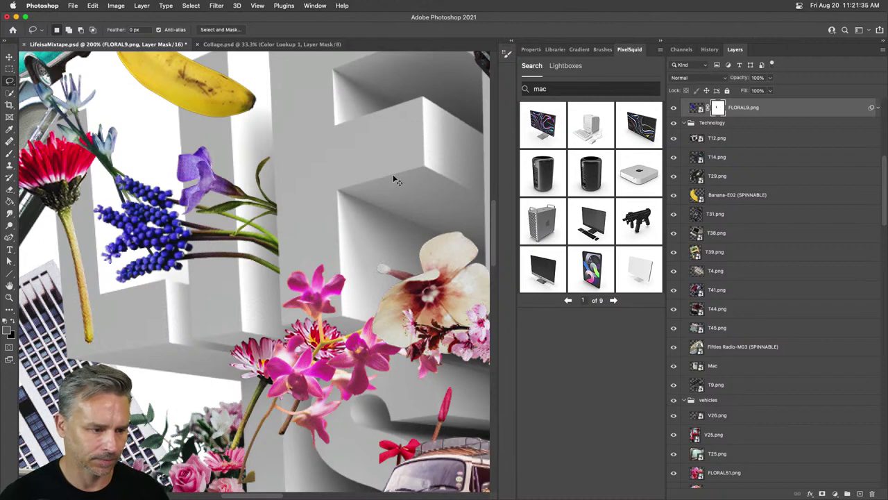
key("super+minus")
key("super+minus")
key("super+minus")
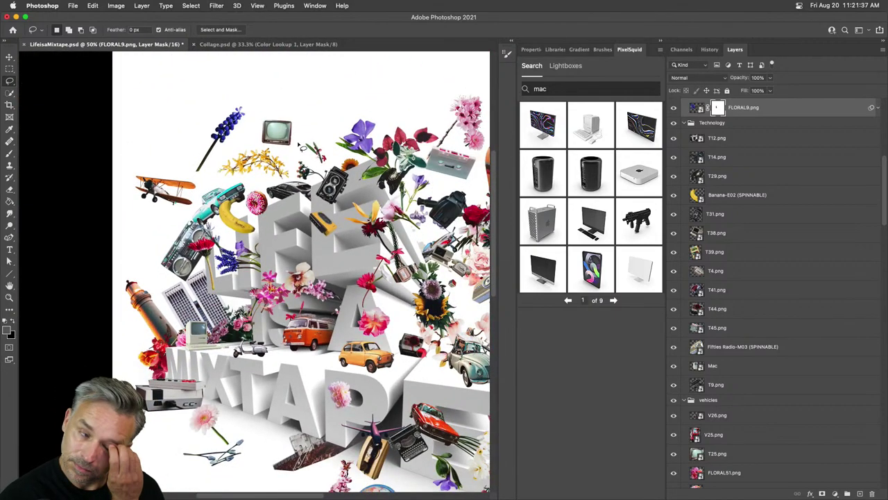
- Reposition the Fifties Radio and send the FLORAL24 sunflower to the back
left_click(9, 57)
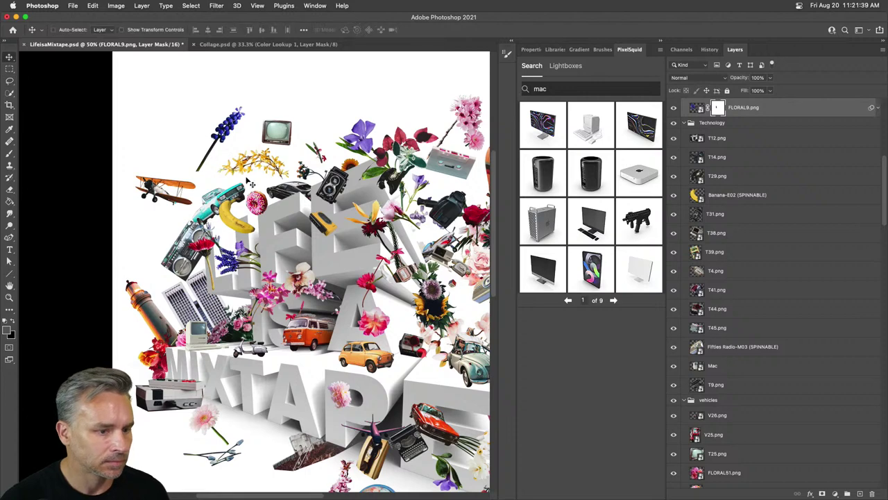
left_click(271, 128)
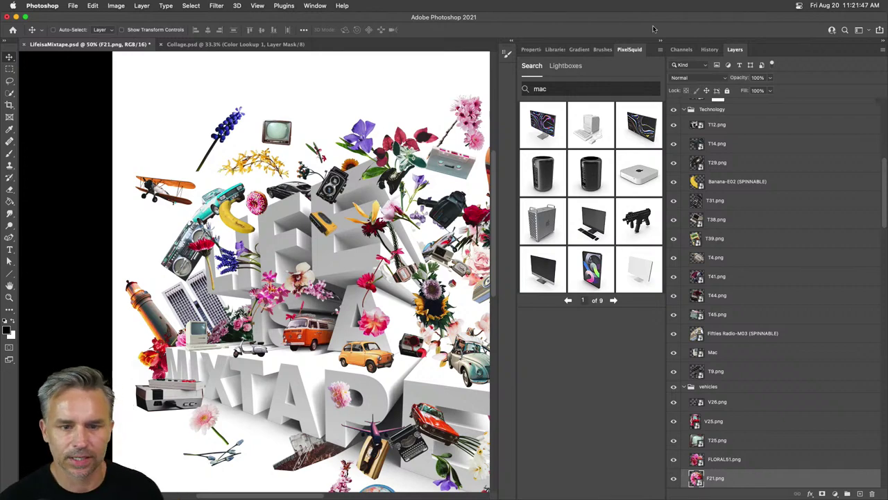
left_click(662, 41)
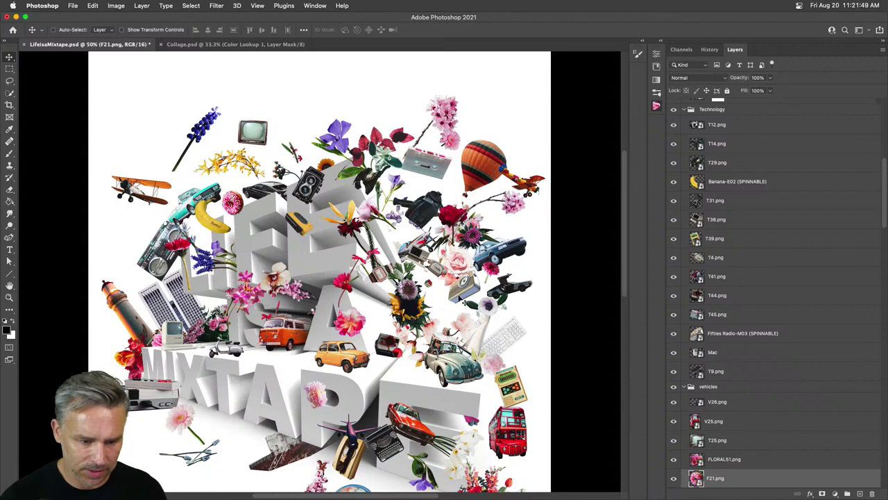
left_click_drag(462, 297, 389, 316)
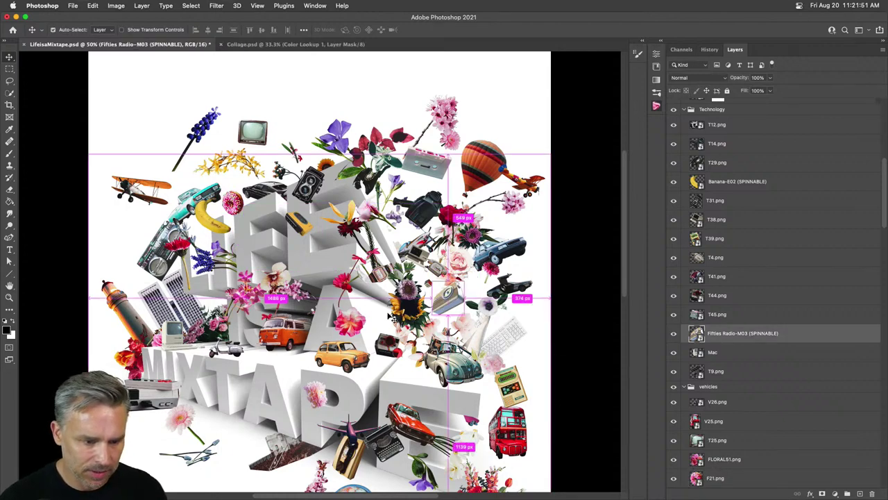
left_click(406, 304)
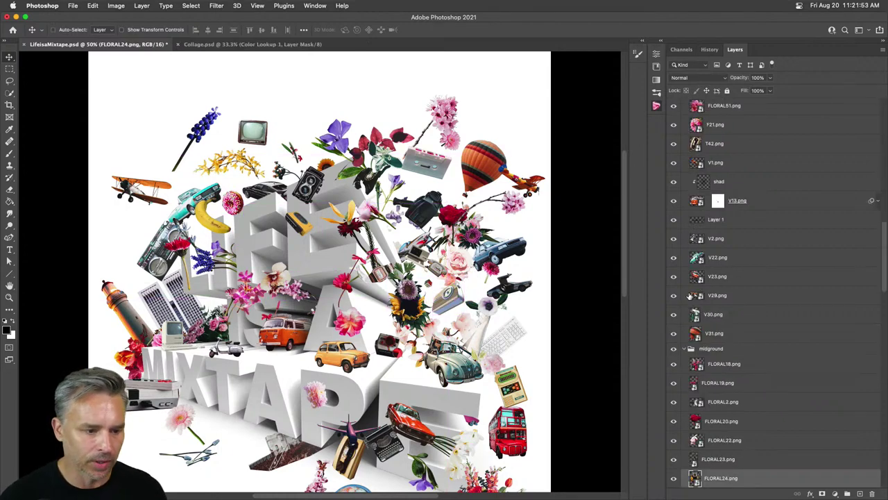
key("Delete")
- Move the pink blossom branch up and left and rotate it about 135 degrees
left_click(411, 299)
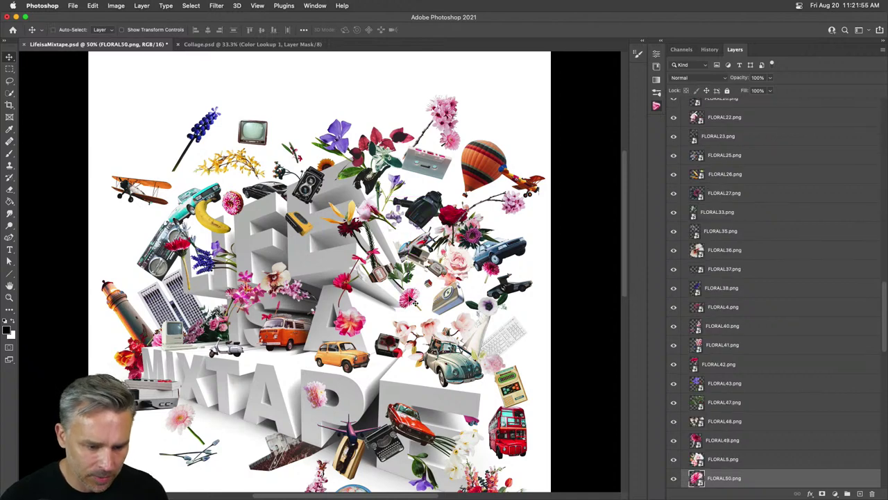
left_click_drag(411, 333, 374, 319)
key("super+t")
left_click_drag(334, 289, 497, 279)
key("Return")
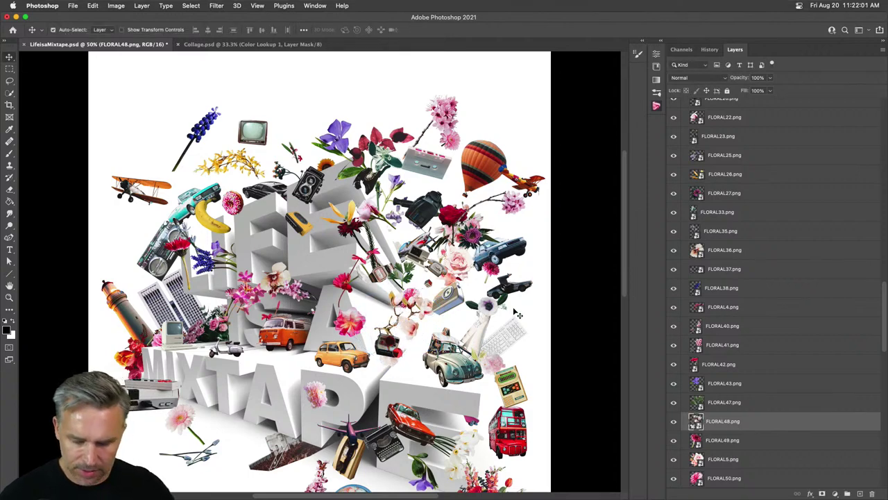
- Restack FLORAL48 just above Background Color, then move and resize it beside the teal Beetle
key("super+shift+bracketleft")
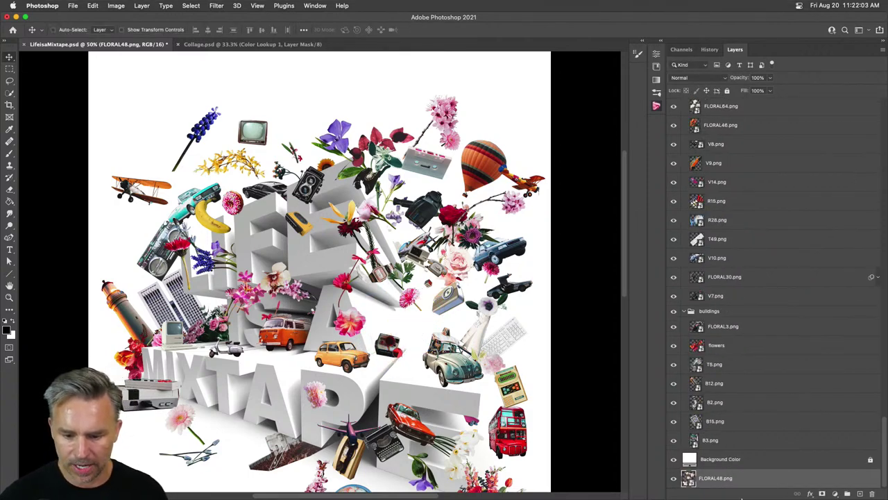
left_click_drag(759, 477, 756, 451)
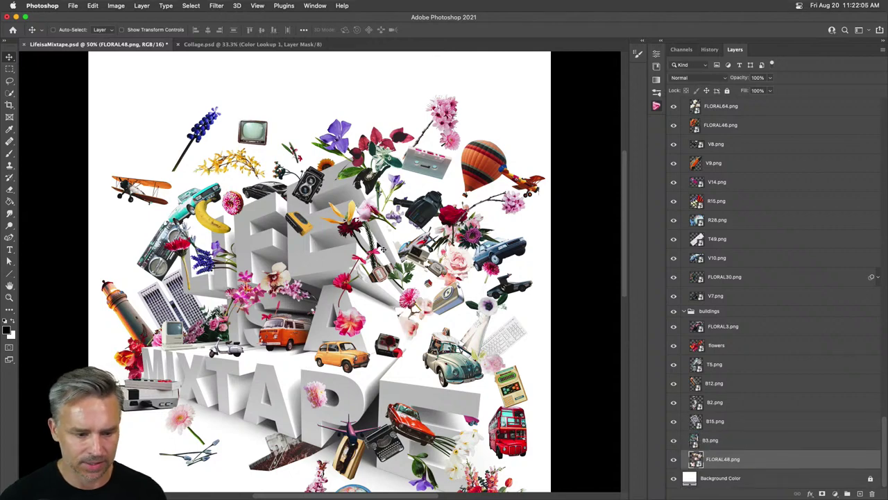
left_click_drag(411, 329, 424, 326)
key("super+t")
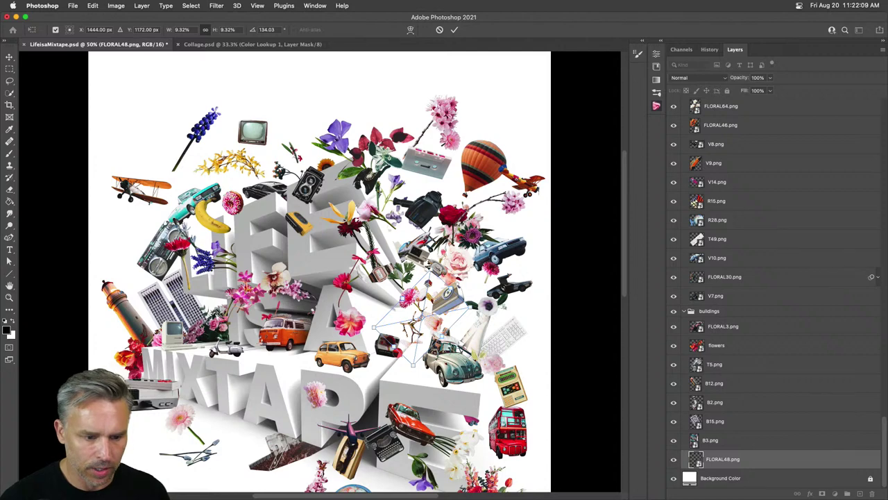
left_click_drag(431, 266, 419, 312)
key("Return")
- Move the small T38 object lower and enlarge the R15 Rubik's cube
left_click(428, 263, "super")
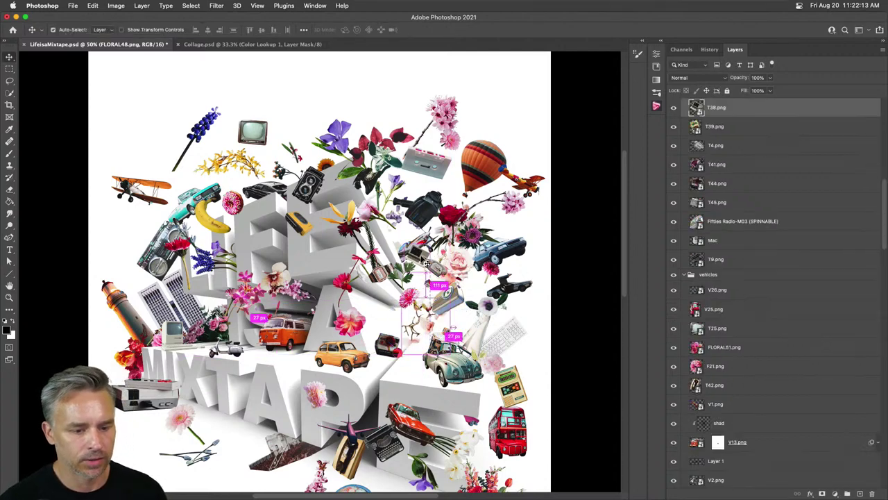
left_click_drag(427, 264, 371, 104)
left_click(429, 284, "super")
key("super+t")
key("Return")
- Raise the V31 hot-air balloon higher, keeping it upright
left_click(480, 159, "super")
left_click_drag(479, 159, 497, 179)
key("super+t")
key("Escape")
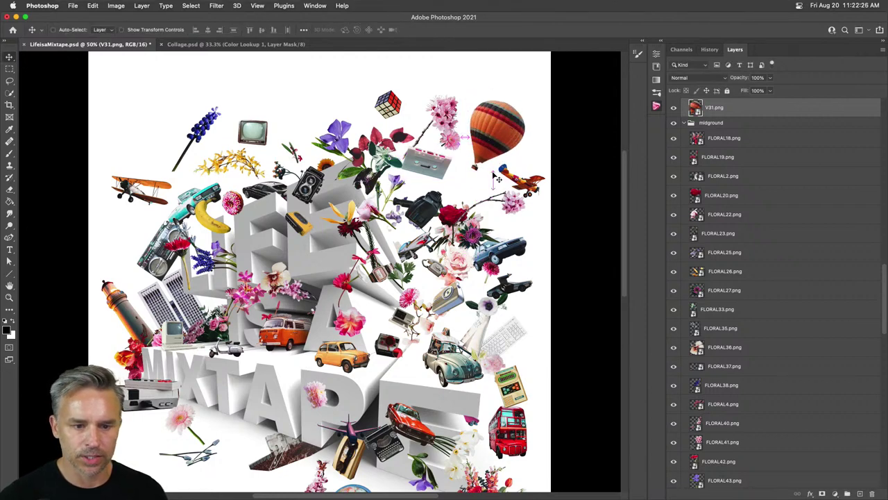
- Restack the FLORAL41 pink flowers just above Background Color and reposition the pink gerbera
left_click(447, 126, "super")
left_click_drag(447, 126, 432, 198)
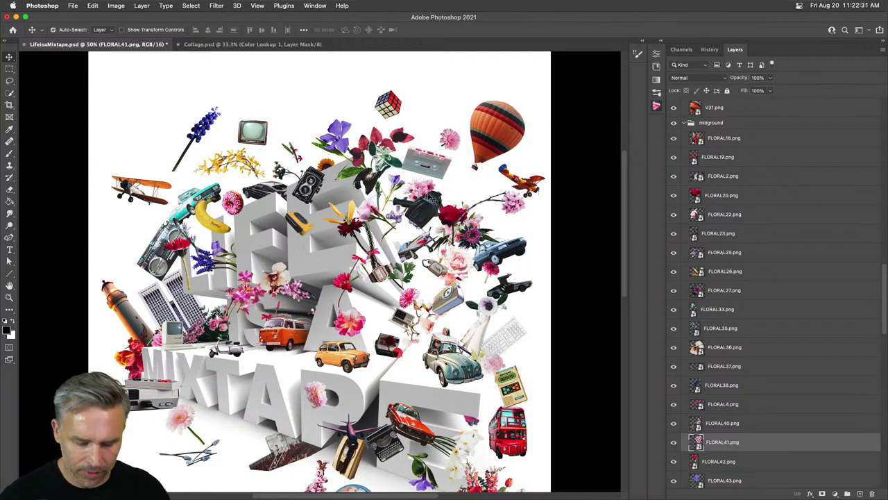
key("super+shift+bracketleft")
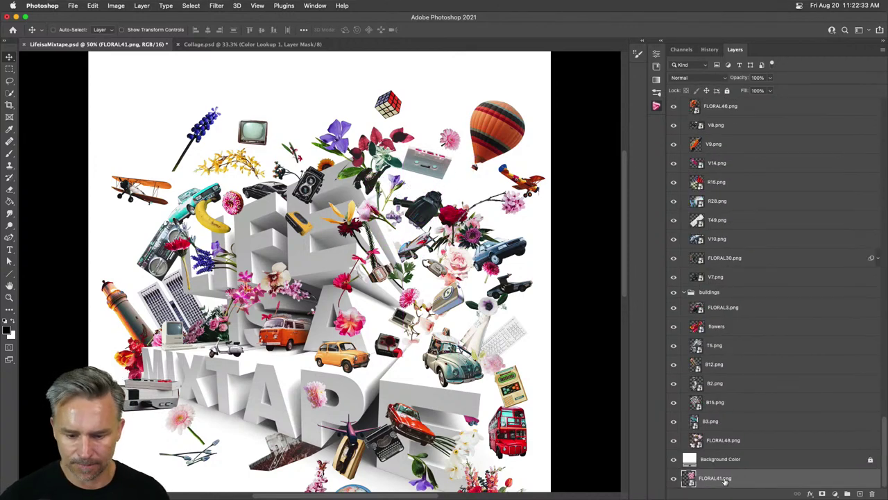
left_click_drag(725, 482, 725, 444)
scroll(381, 327, "down", 3)
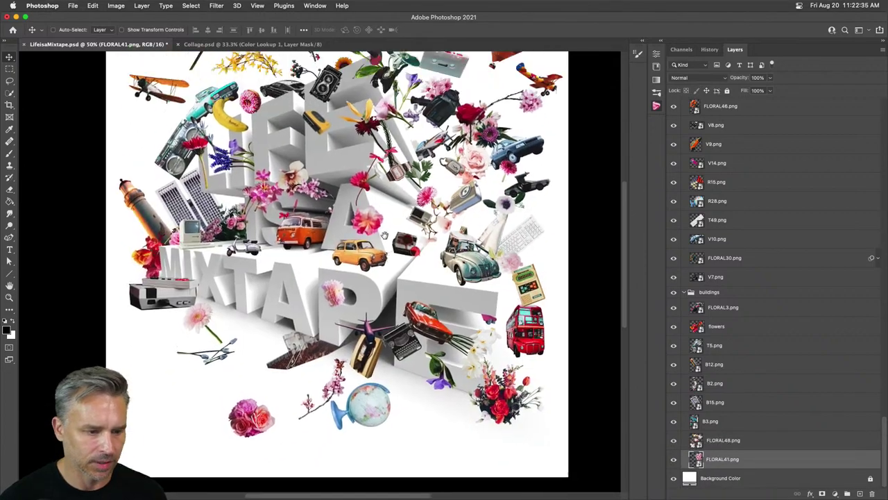
left_click(335, 315, "super")
left_click_drag(335, 314, 310, 302)
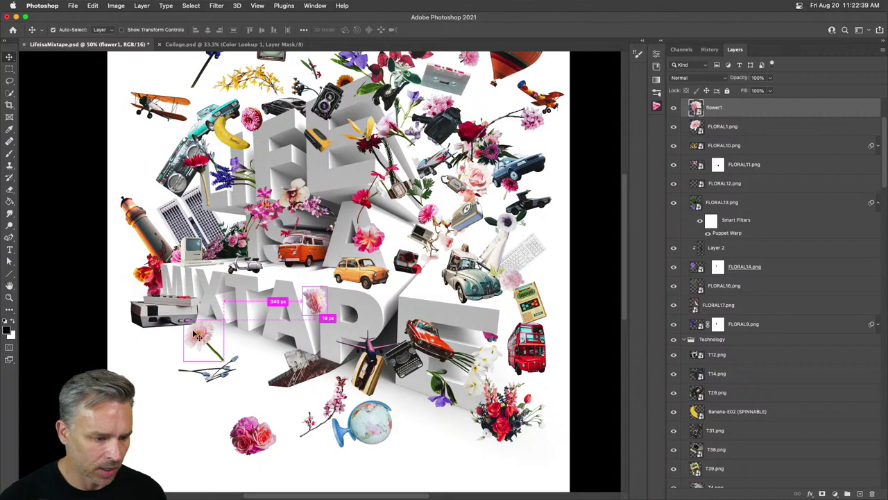
- Move the flower1 pink gerbera toward the centre onto the MIXTAPE lettering
left_click(199, 335, "super")
left_click_drag(199, 334, 390, 320)
left_click(300, 291, "super")
scroll(284, 287, "up", 3)
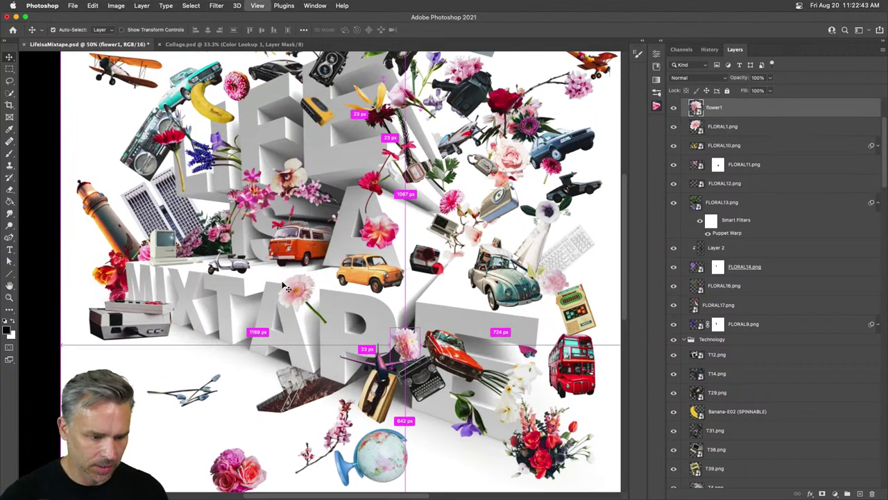
- Lasso the area over the letter P and mask it out of the gerbera
left_click(9, 79)
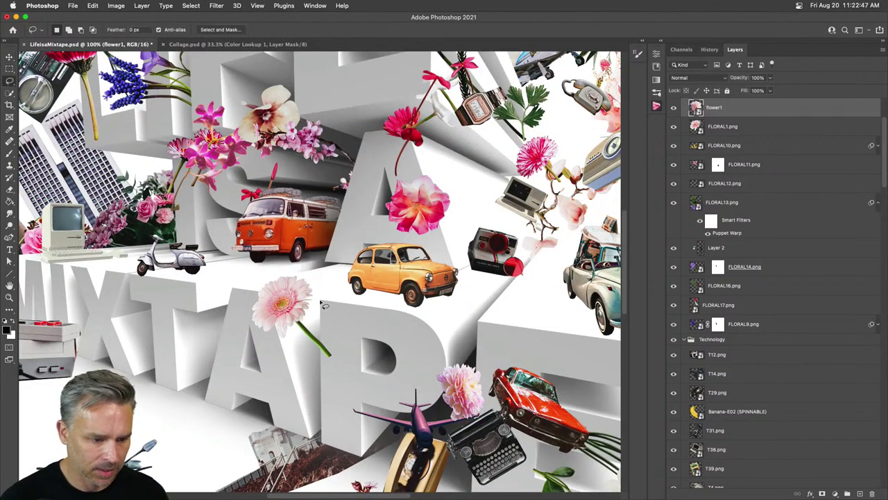
mouse_move(321, 303)
left_mouse_down()
mouse_move(343, 358)
mouse_move(311, 459)
mouse_move(326, 449)
mouse_move(373, 460)
mouse_move(378, 319)
left_mouse_up()
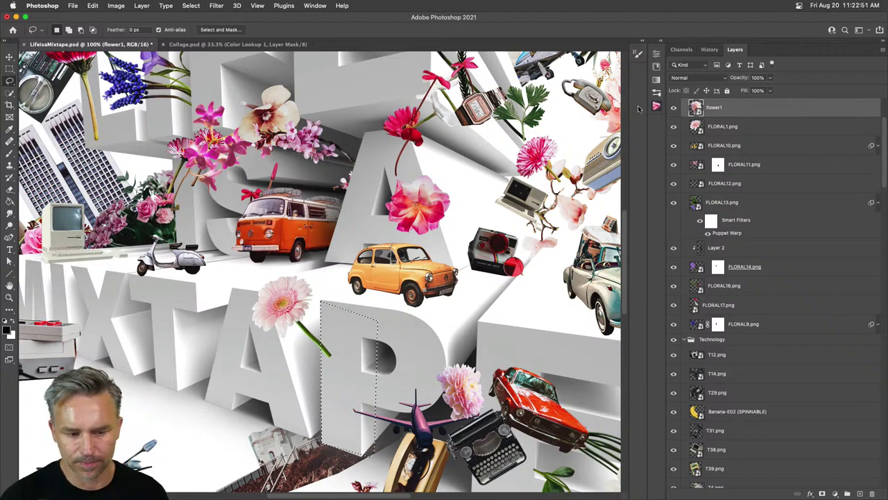
left_click(822, 493)
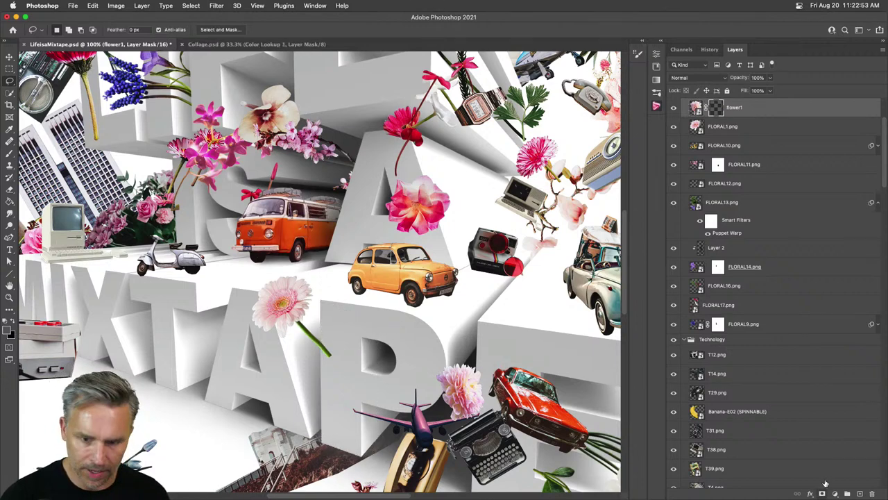
scroll(854, 180, "up", 3)
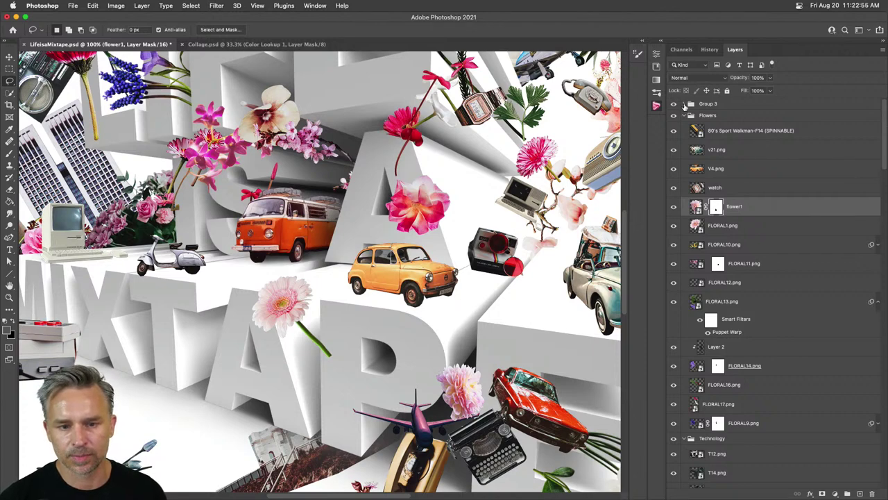
- Expand Group 3 and hide the flat white text layers to reveal the 3D render
left_click(685, 105)
left_click(673, 119)
left_click(673, 118)
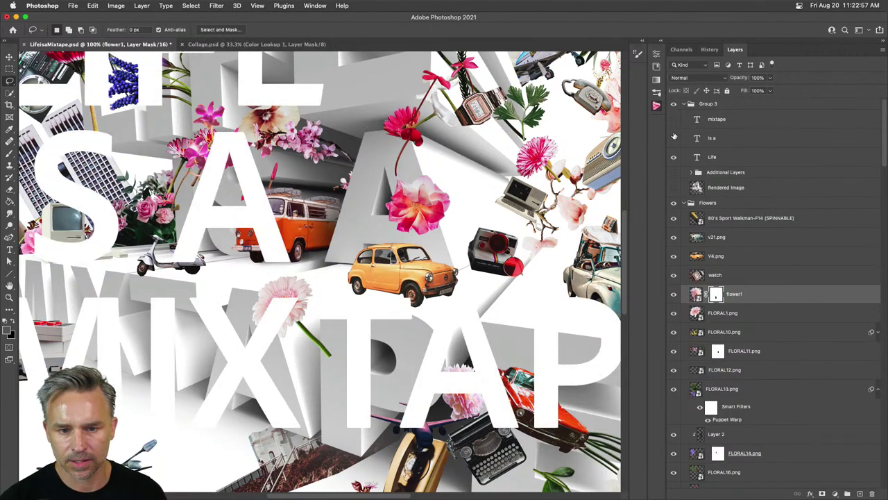
left_click(674, 172)
left_click(708, 173)
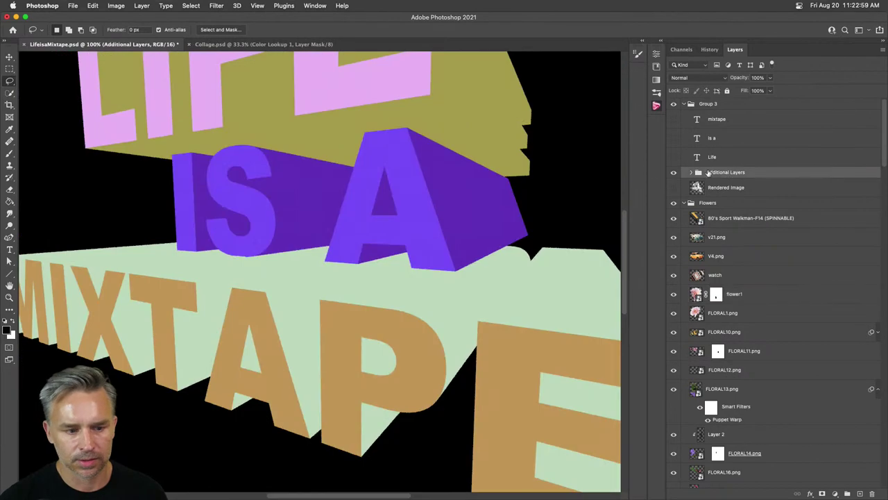
key("h")
left_click_drag(392, 194, 307, 332)
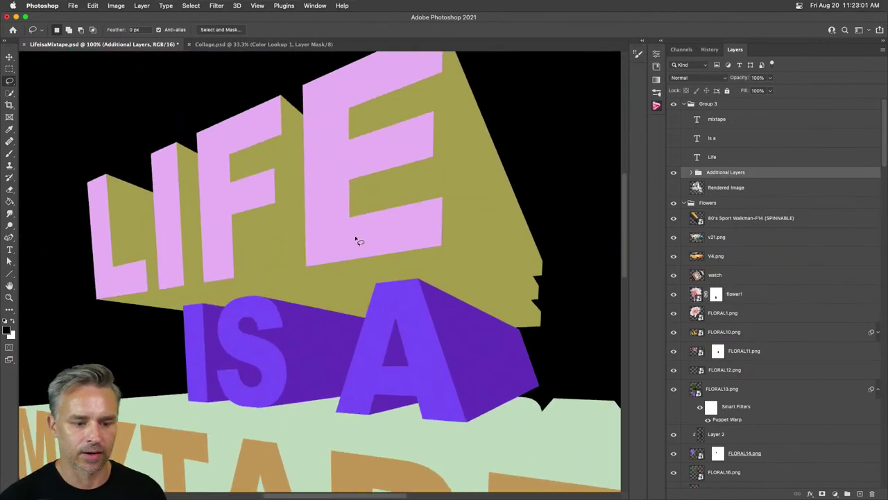
- Expand Additional Layers and show the Material Selection Masks pass, then pick Quick Selection
left_click(691, 173)
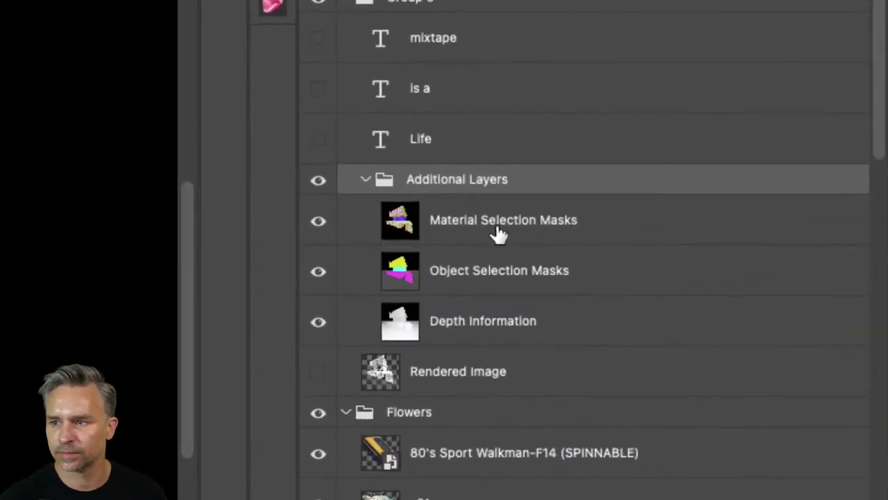
left_click(470, 229)
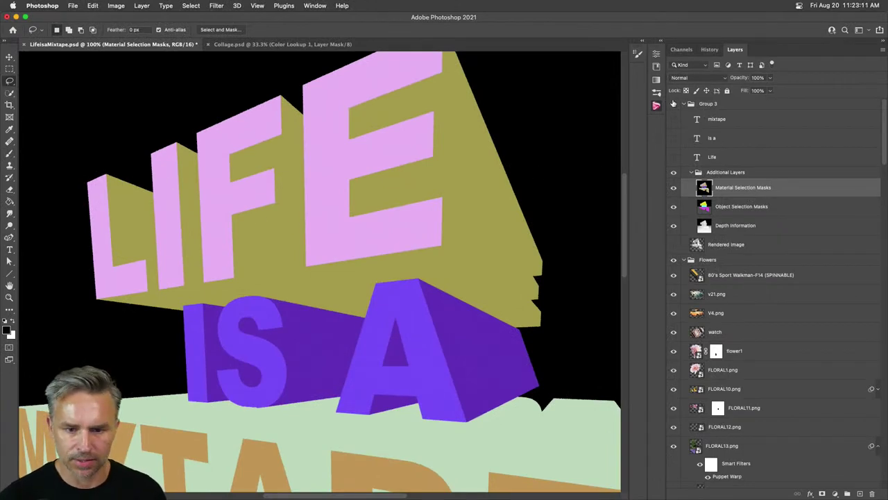
left_click(672, 107)
left_click(673, 107)
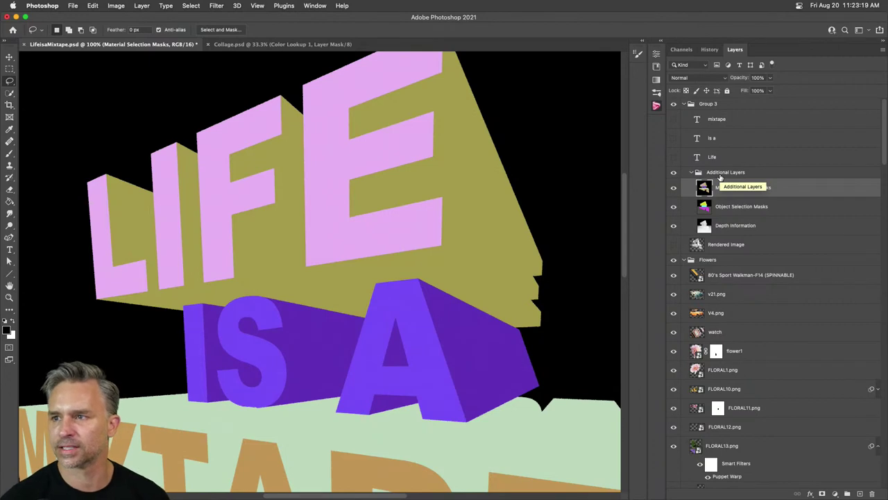
left_click(10, 93)
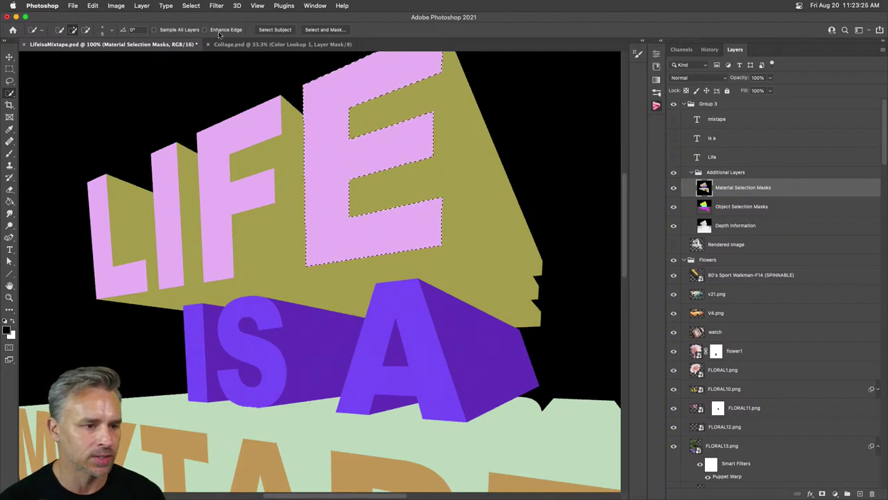
- Add the pink I and L faces to the LIFE selection, then collapse Additional Layers
left_click_drag(186, 219, 146, 246)
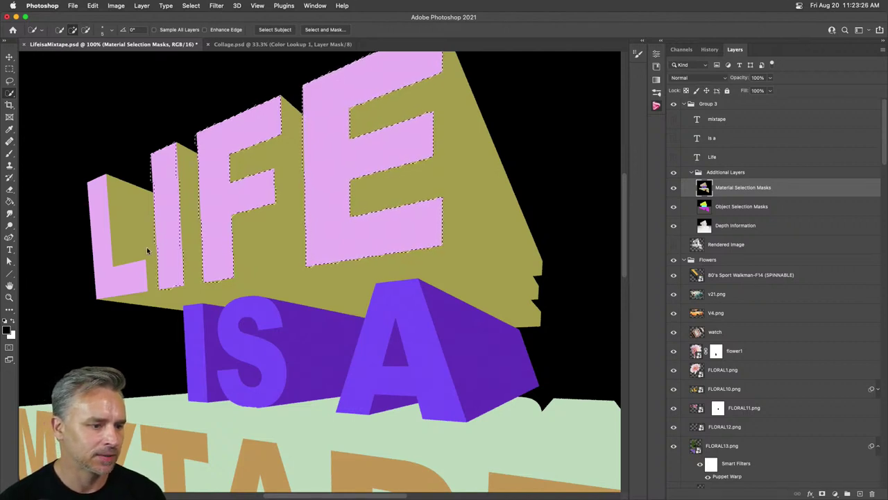
left_click(100, 242)
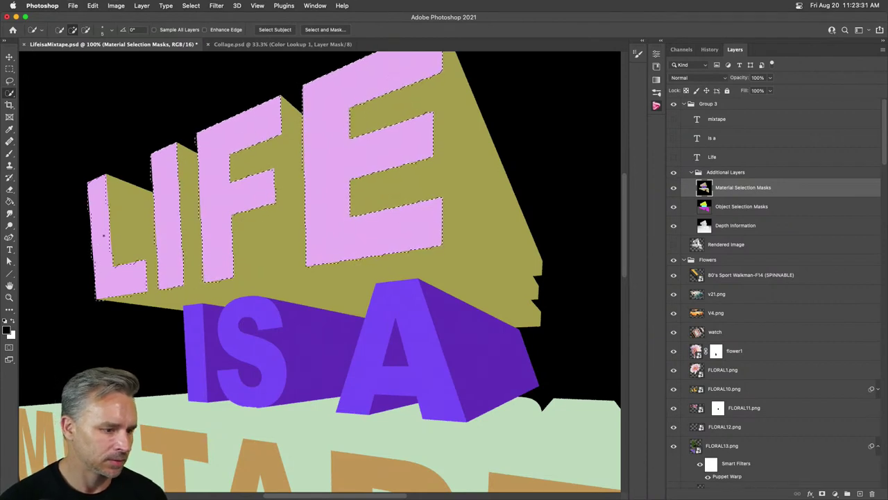
left_click(692, 172)
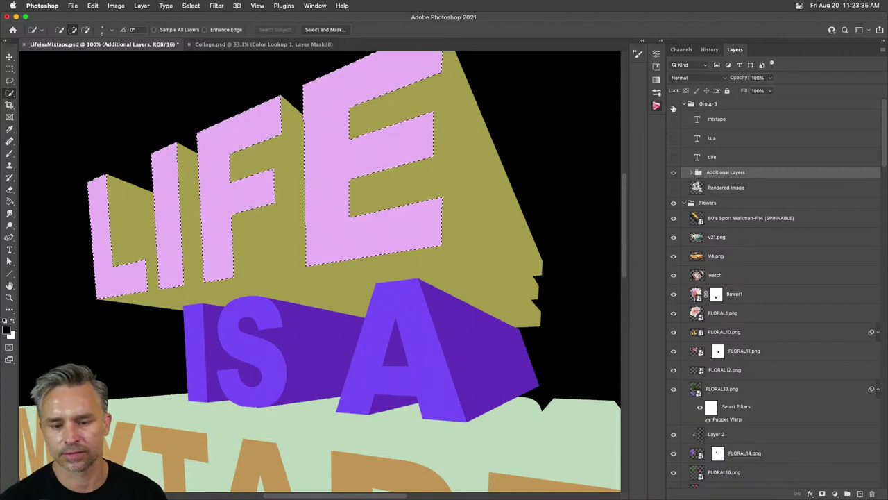
- Hide Group 3 and collapse the Flowers, Technology, vehicles, midground and lower technology groups
left_click(673, 107)
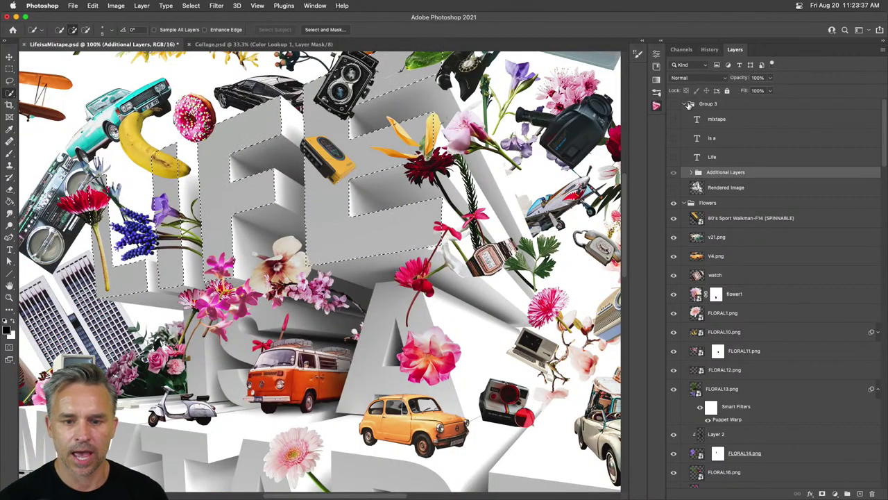
left_click(695, 104)
left_click(690, 104)
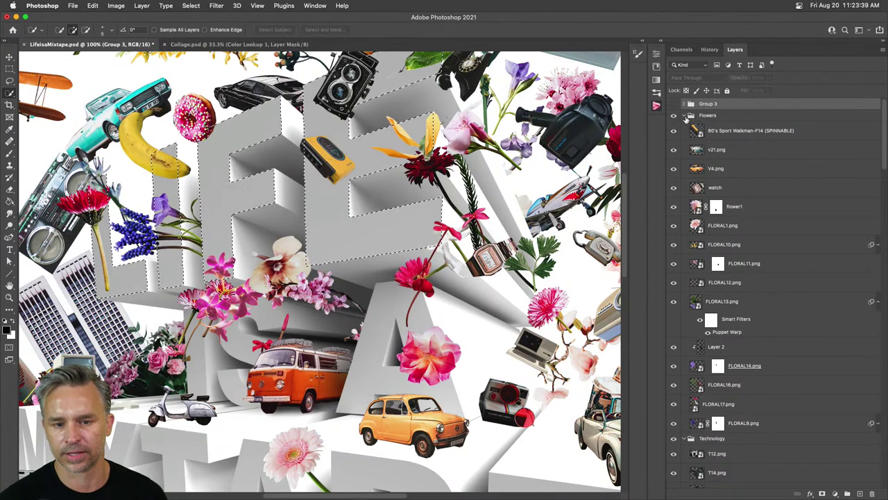
left_click(684, 116)
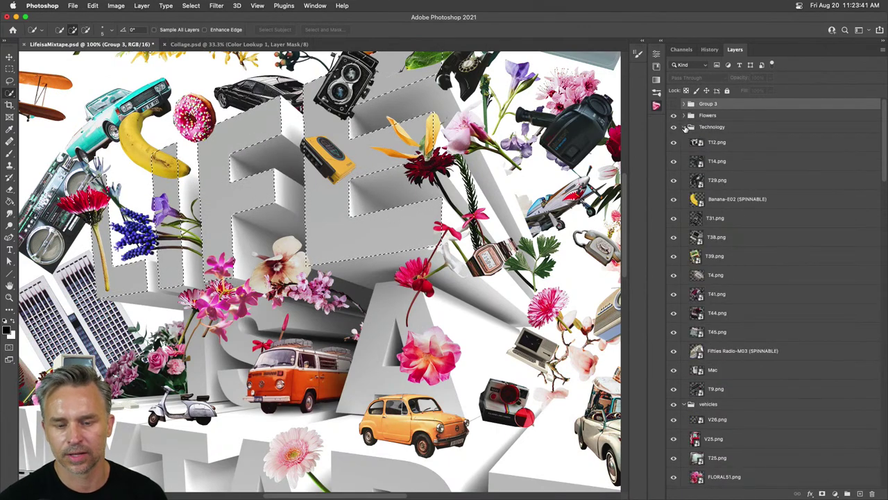
left_click(684, 128)
left_click(684, 138)
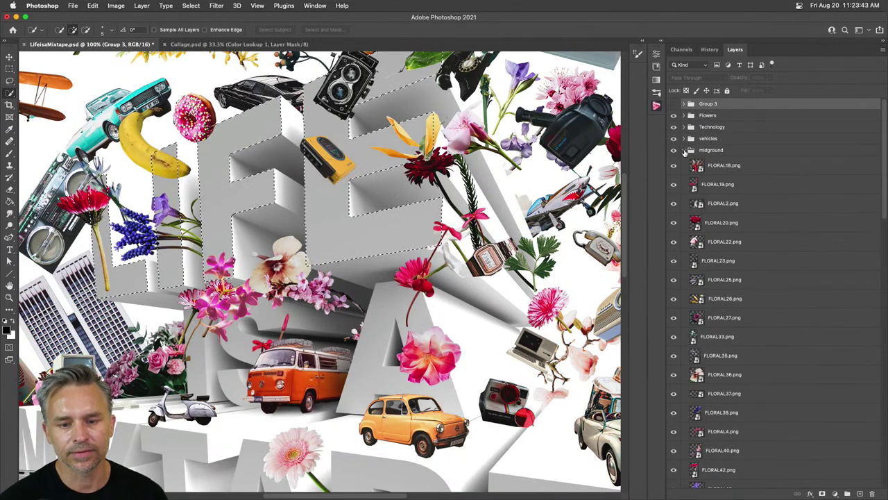
left_click(684, 151)
left_click(684, 181)
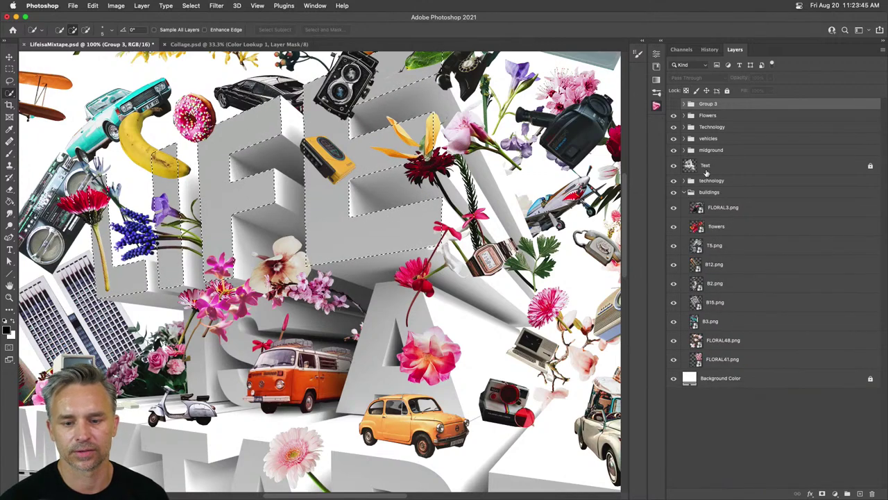
- Select the Text layer with Rectangular Marquee active and switch to Collage.psd
left_click(727, 167)
left_click(10, 69)
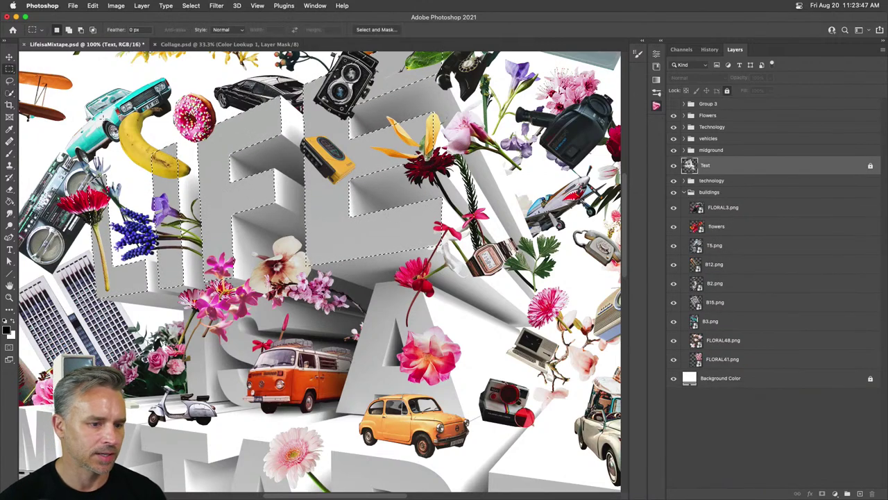
left_click(178, 45)
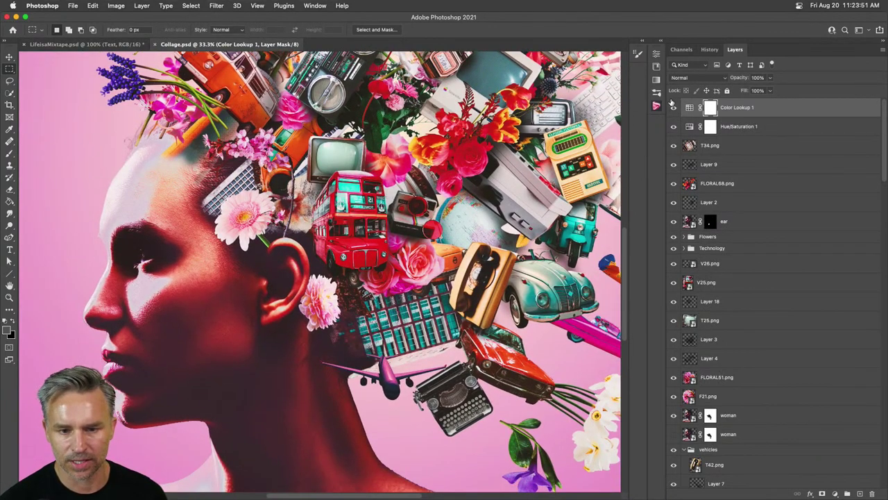
- Hide the colour adjustments and top layers, then solo the ear layer briefly
left_click_drag(672, 106, 673, 220)
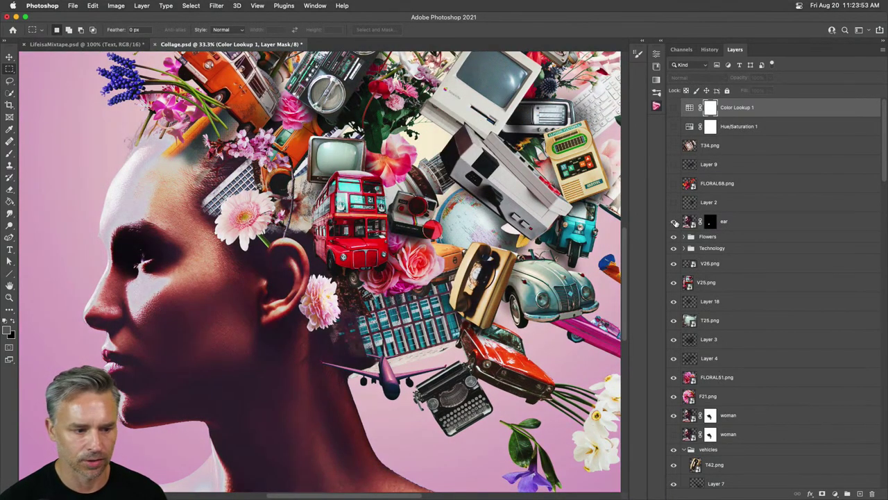
left_click(767, 221)
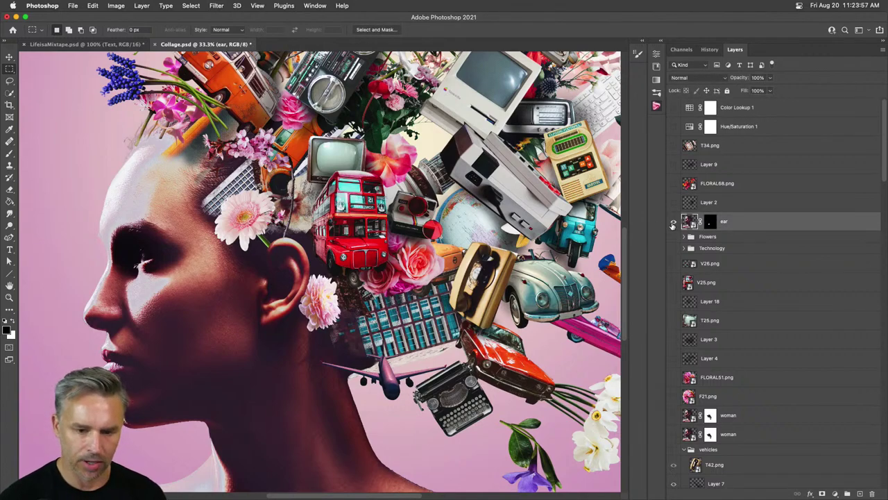
left_click(673, 225, "alt")
left_click(673, 225, "alt")
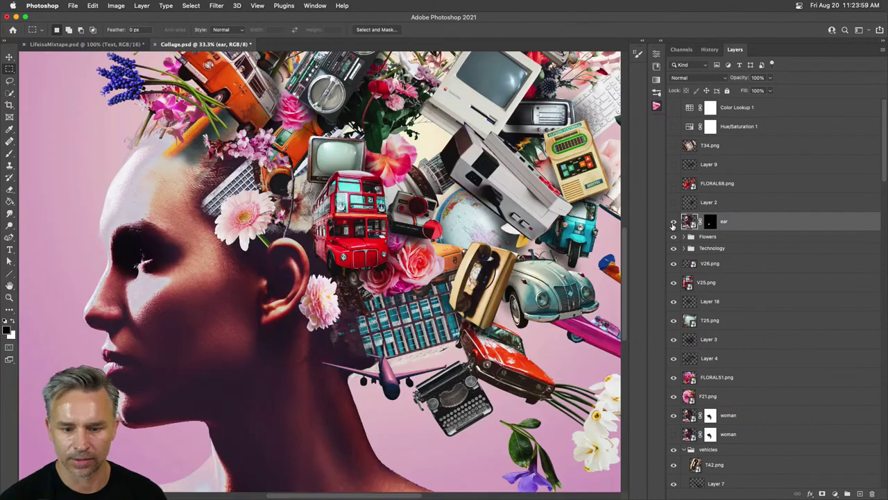
scroll(690, 173, "down", 5)
- Solo the upper woman layer, select the bottom one, zoom out and return to LifeisaMixtape.psd
left_click(726, 171)
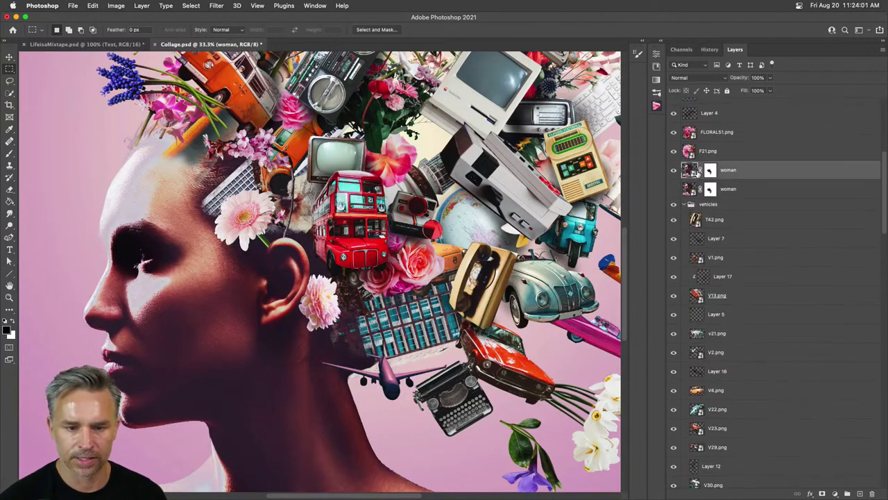
left_click(672, 171, "alt")
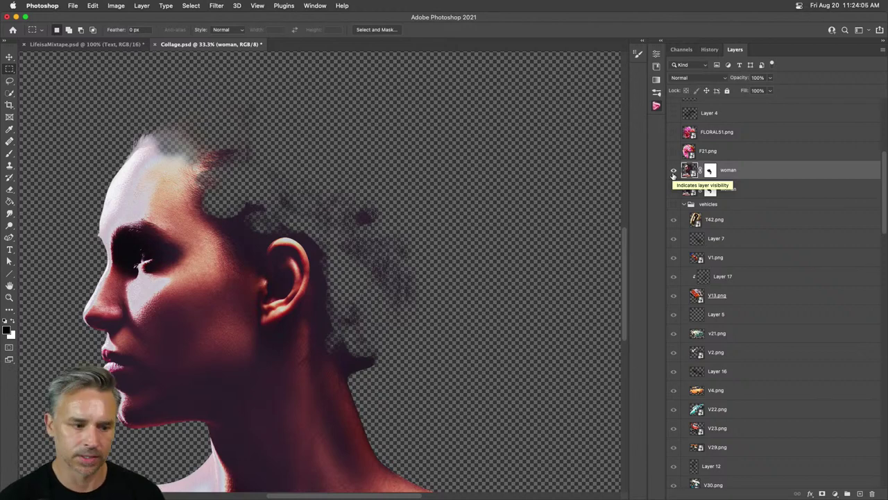
left_click(672, 171, "alt")
scroll(728, 201, "down", 10)
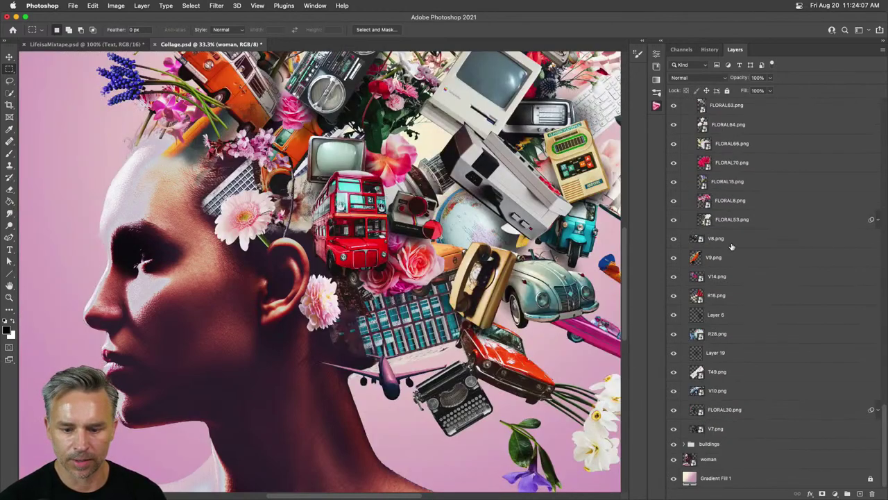
left_click(705, 460)
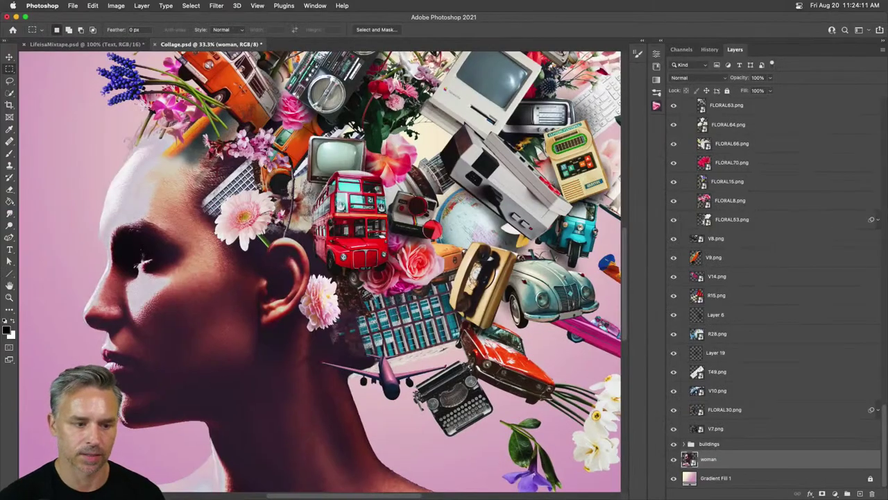
key("super+minus")
key("super+minus")
scroll(274, 237, "up", 3)
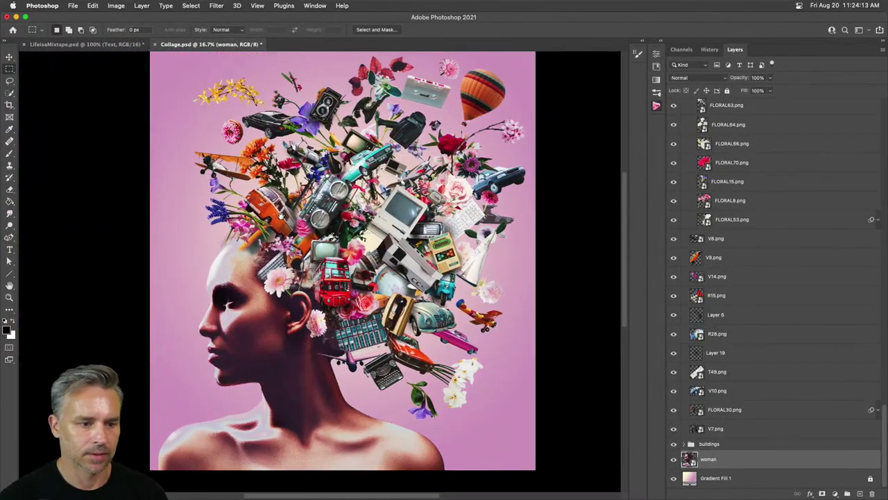
left_click(85, 44)
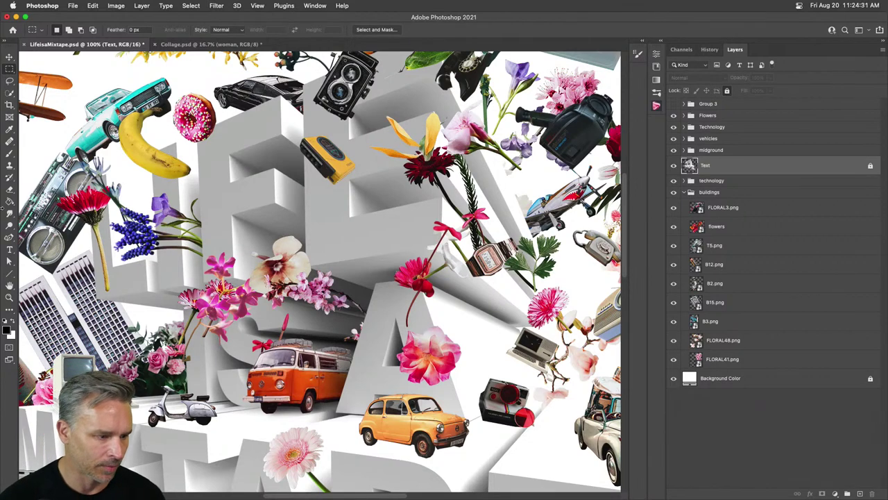
mouse_move(457, 497)
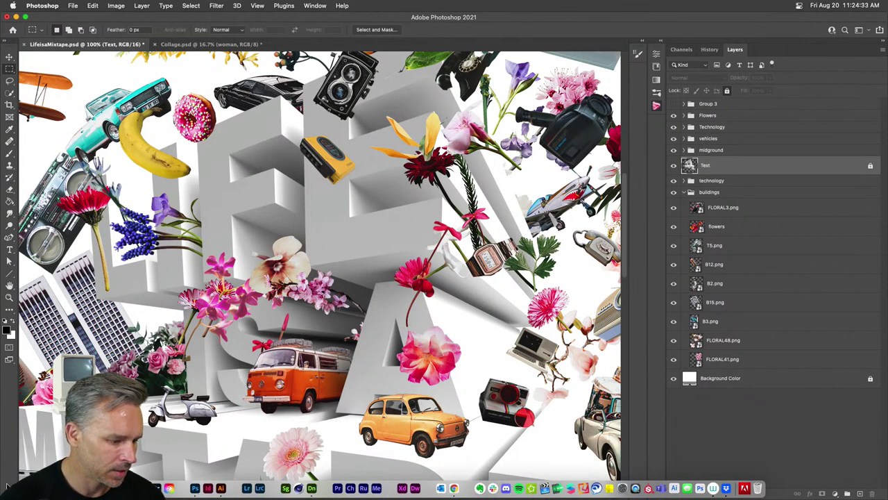
left_click(441, 488)
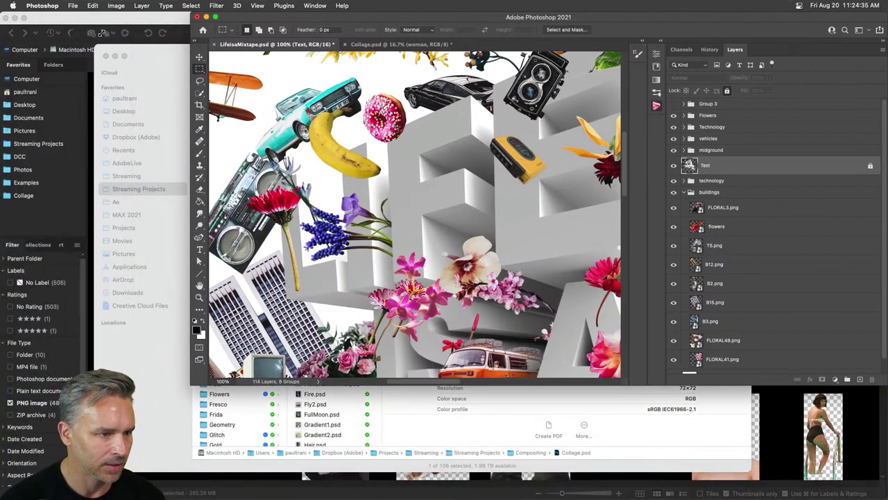
left_click(107, 56)
left_click(16, 20)
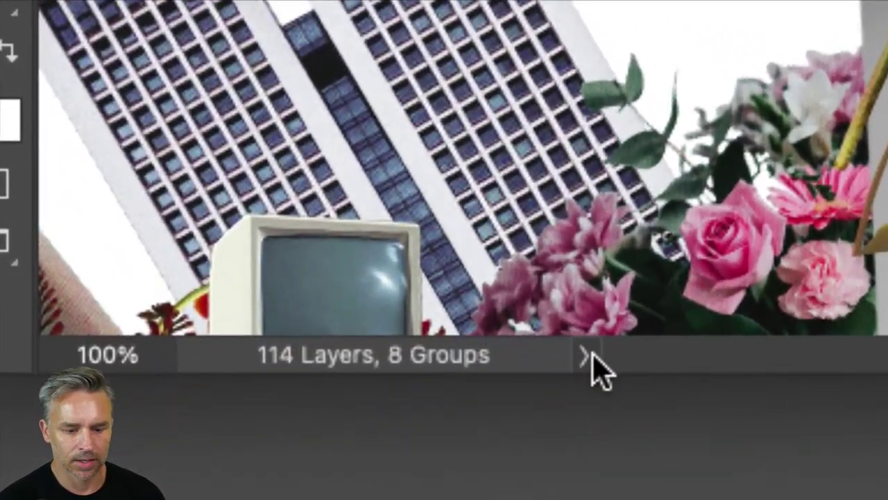
left_click(518, 359)
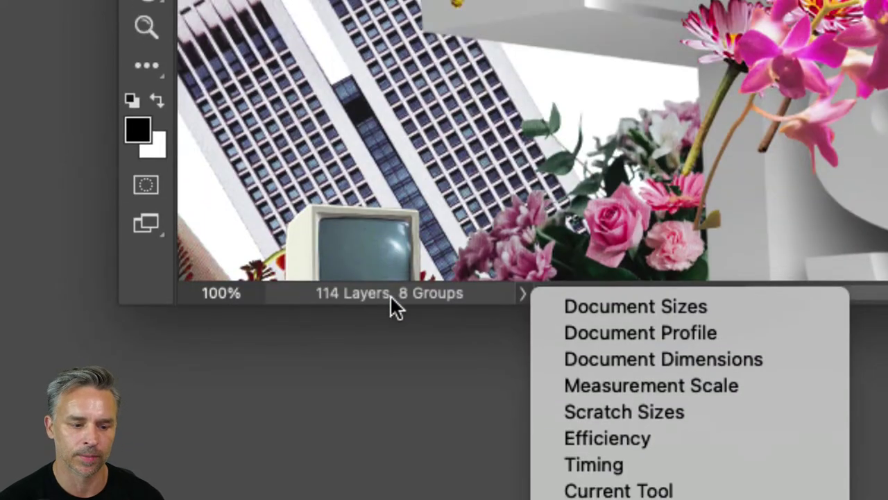
left_click(390, 295)
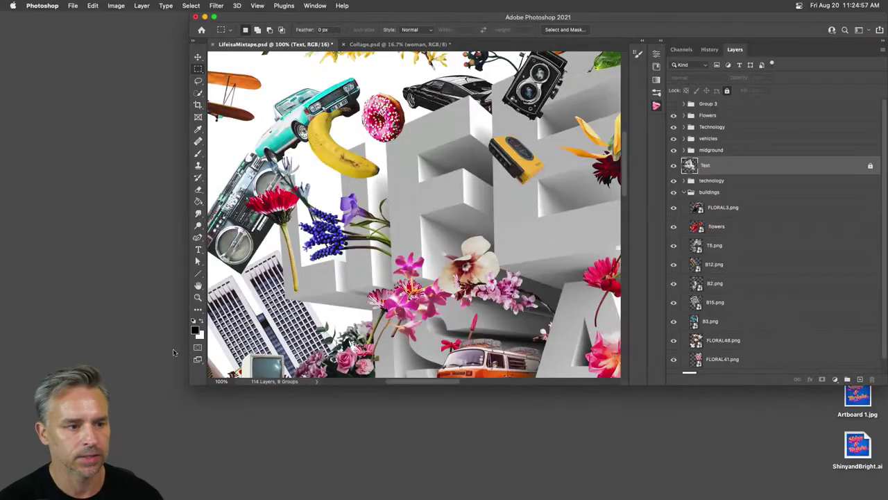
left_click(185, 387)
left_click(194, 386)
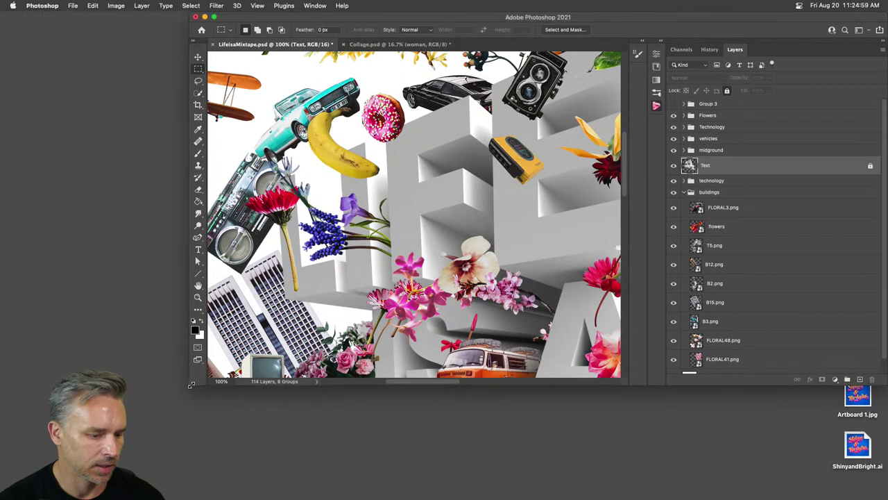
left_click_drag(193, 386, 2, 498)
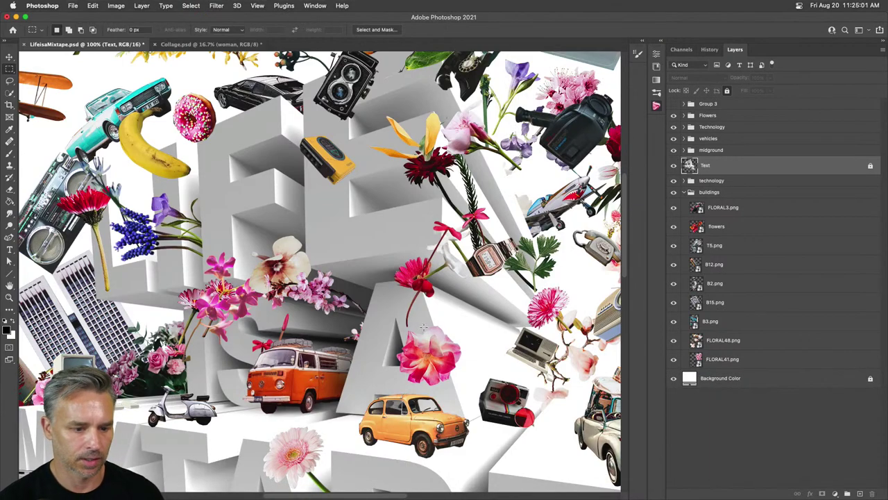
- Move the FLORAL55 pink orchid up toward the cassette player and flip it horizontally
left_click(9, 56)
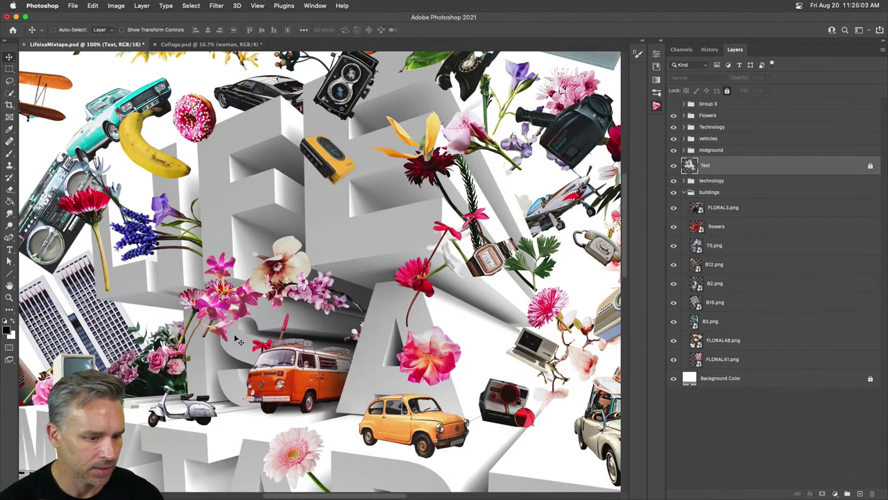
key("super")
left_click_drag(290, 274, 280, 205)
key("super+t")
right_click(271, 199)
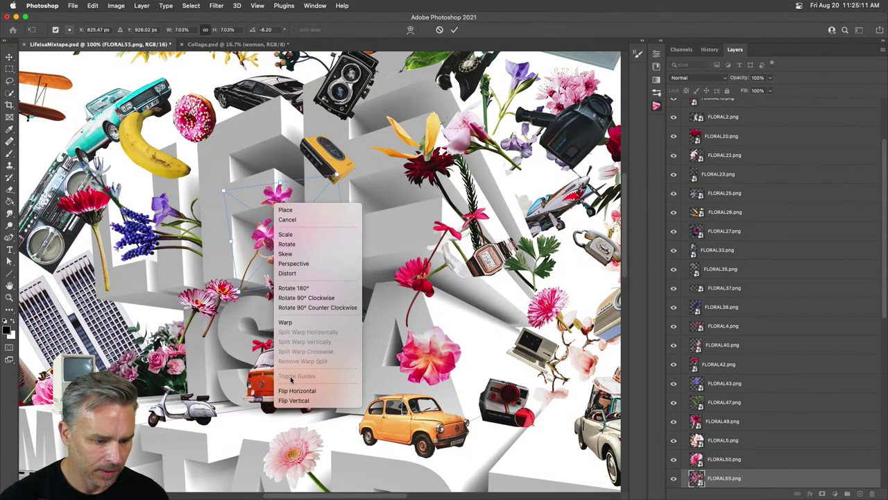
left_click(292, 390)
key("Return")
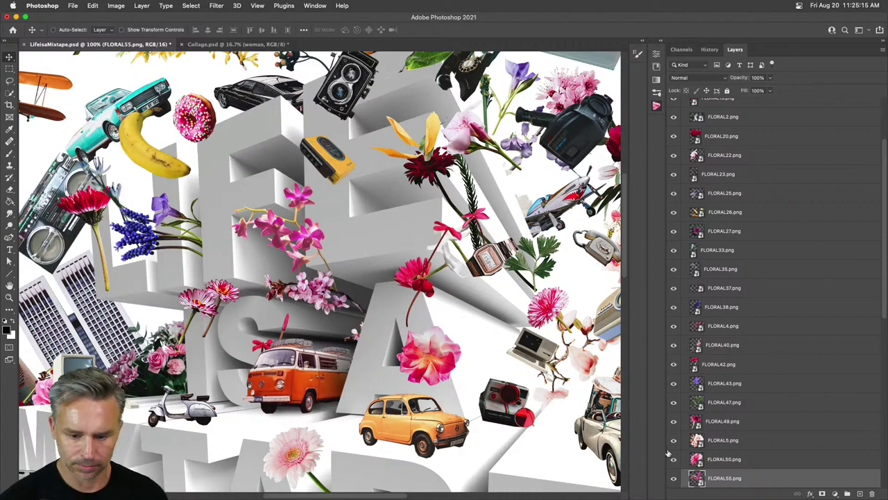
- Lasso the orchid area near the cassette player and mask it out, then fit the view
scroll(278, 222, "up", 5)
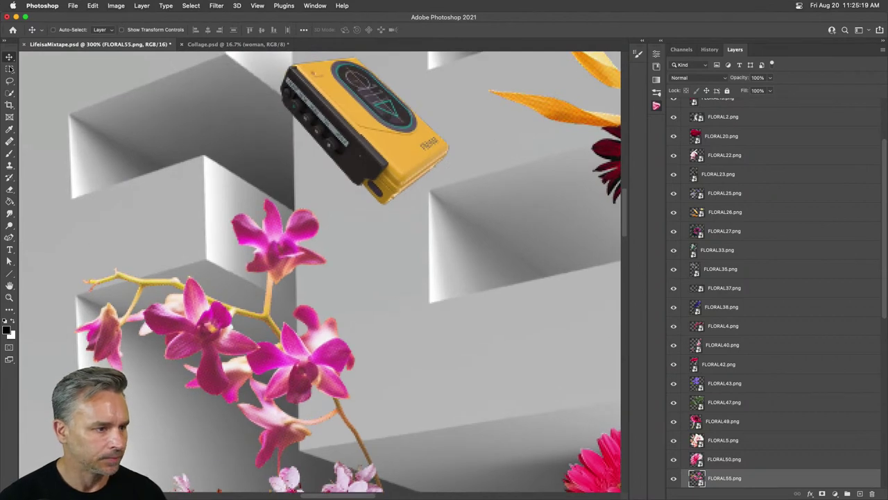
key("l")
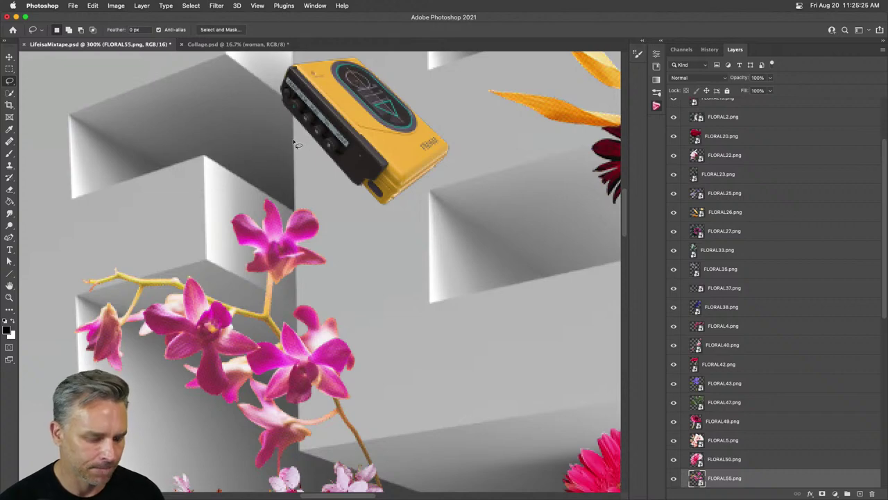
mouse_move(296, 143)
left_mouse_down()
mouse_move(316, 451)
mouse_move(299, 424)
mouse_move(276, 415)
mouse_move(300, 455)
mouse_move(395, 487)
mouse_move(462, 432)
mouse_move(548, 327)
mouse_move(555, 266)
left_mouse_up()
scroll(736, 404, "down", 5)
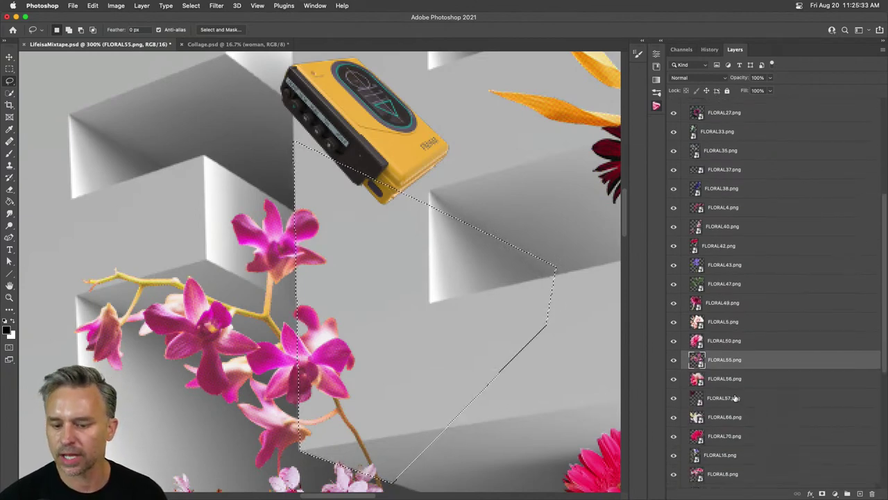
left_click(822, 492, "alt")
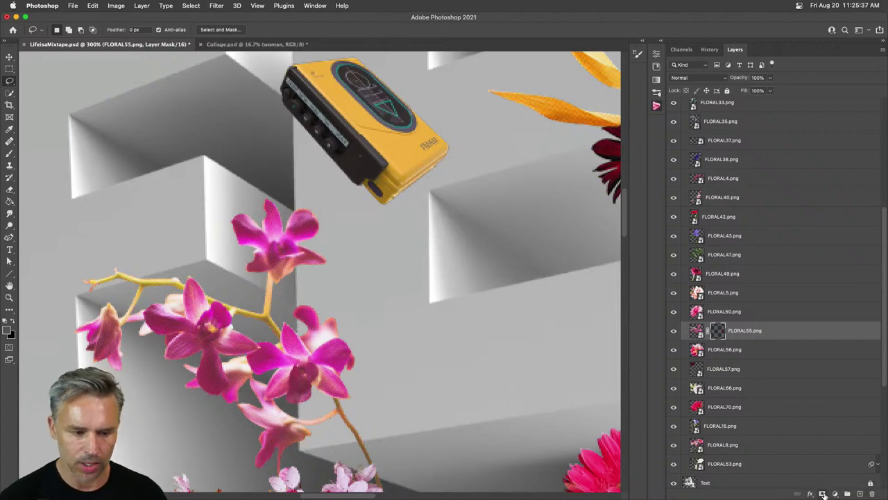
key("super+0")
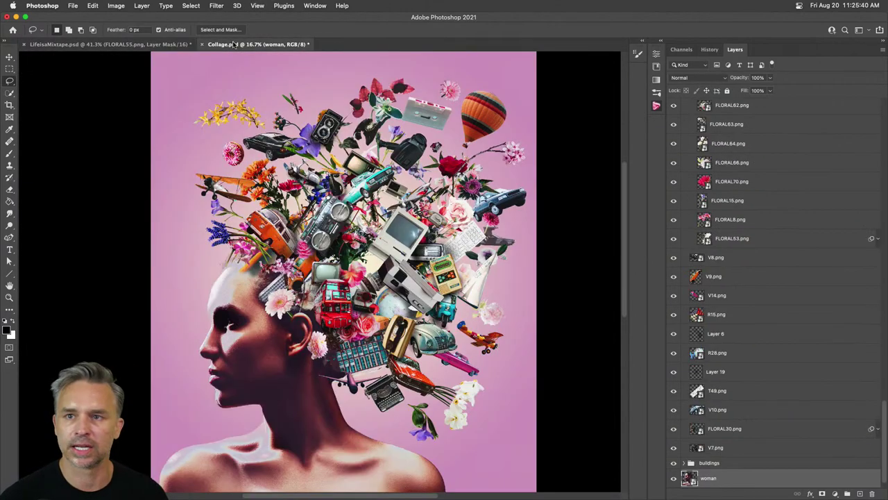
- In Collage.psd, make the Hue/Saturation 1 and Color Lookup 1 adjustments visible
left_click(235, 45)
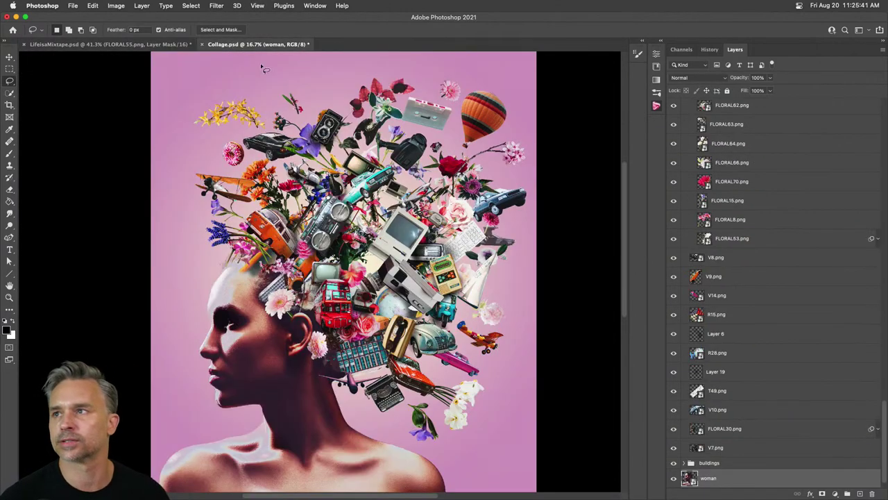
scroll(748, 139, "up", 15)
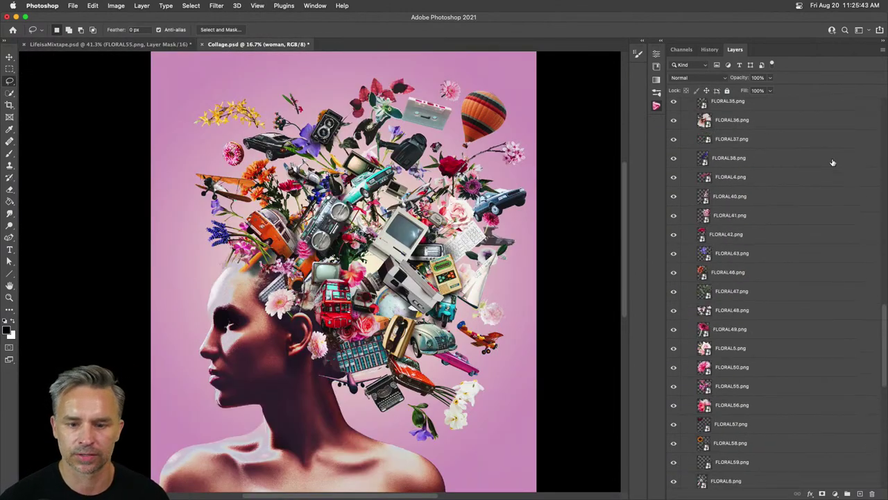
left_click(746, 130)
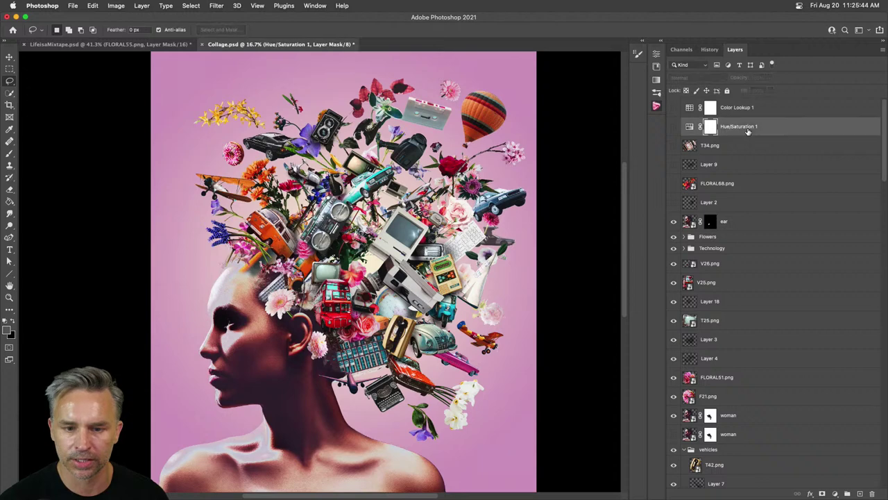
left_click(726, 238)
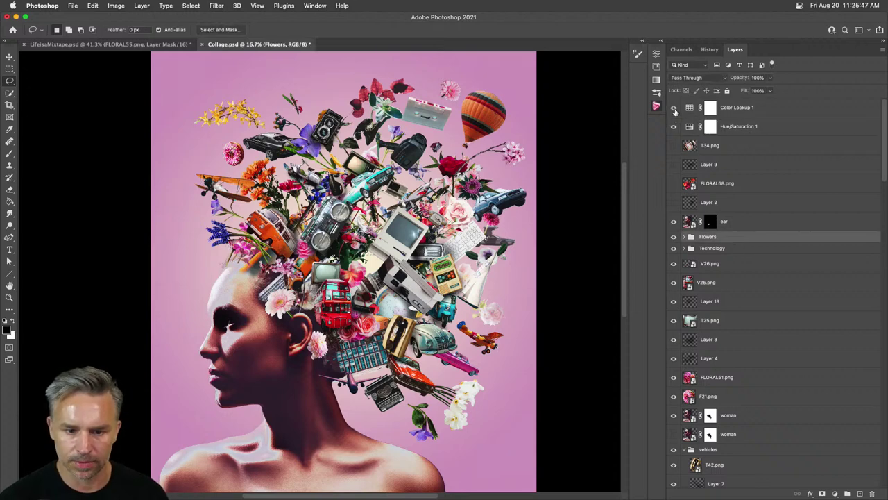
left_click(674, 127)
left_click(673, 127)
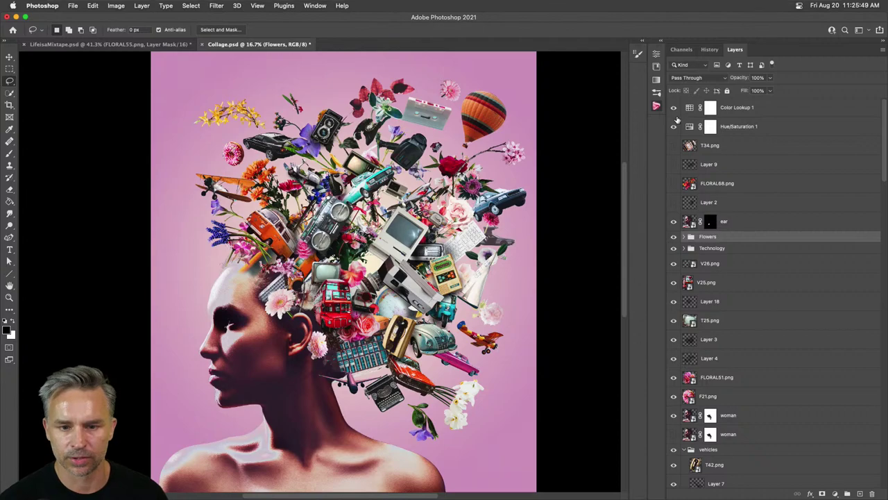
left_click(674, 108)
- Zoom in on the collage and compare it against LifeisaMixtape.psd
key("super+equal")
key("super+equal")
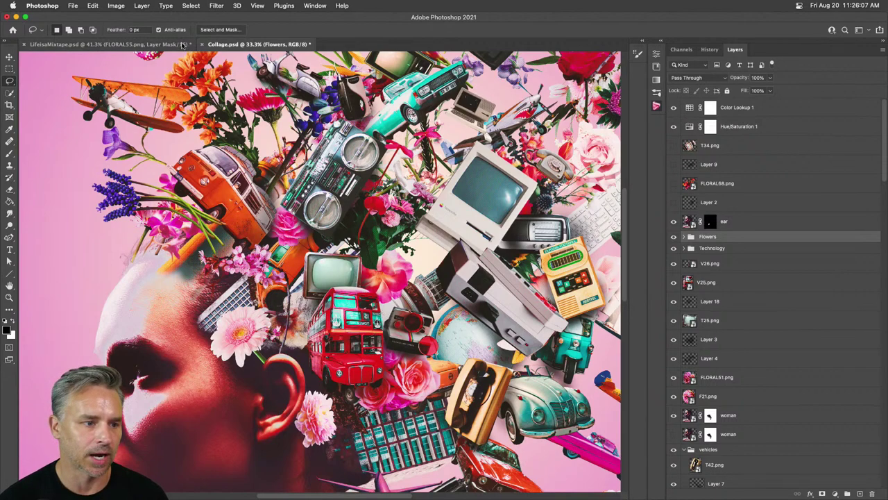
left_click(156, 43)
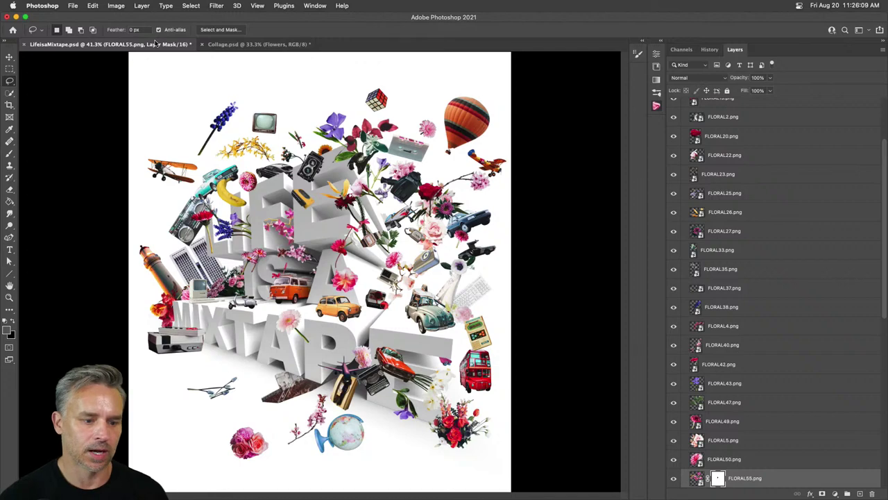
left_click(225, 44)
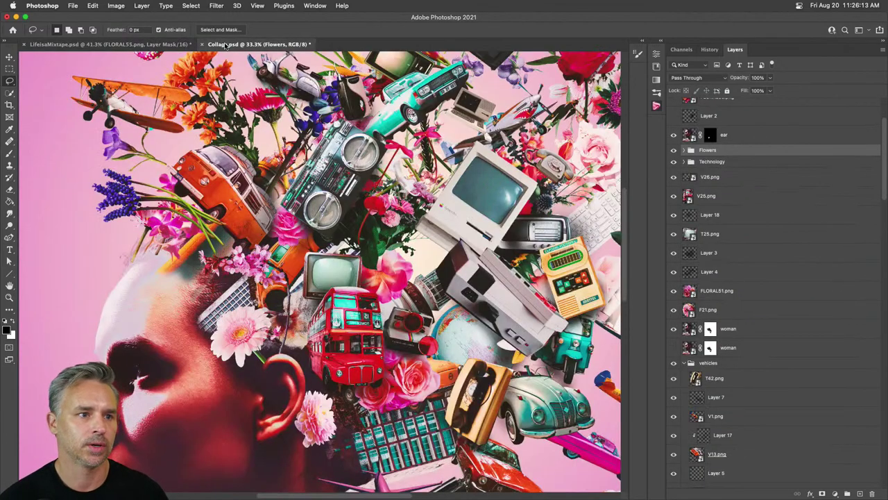